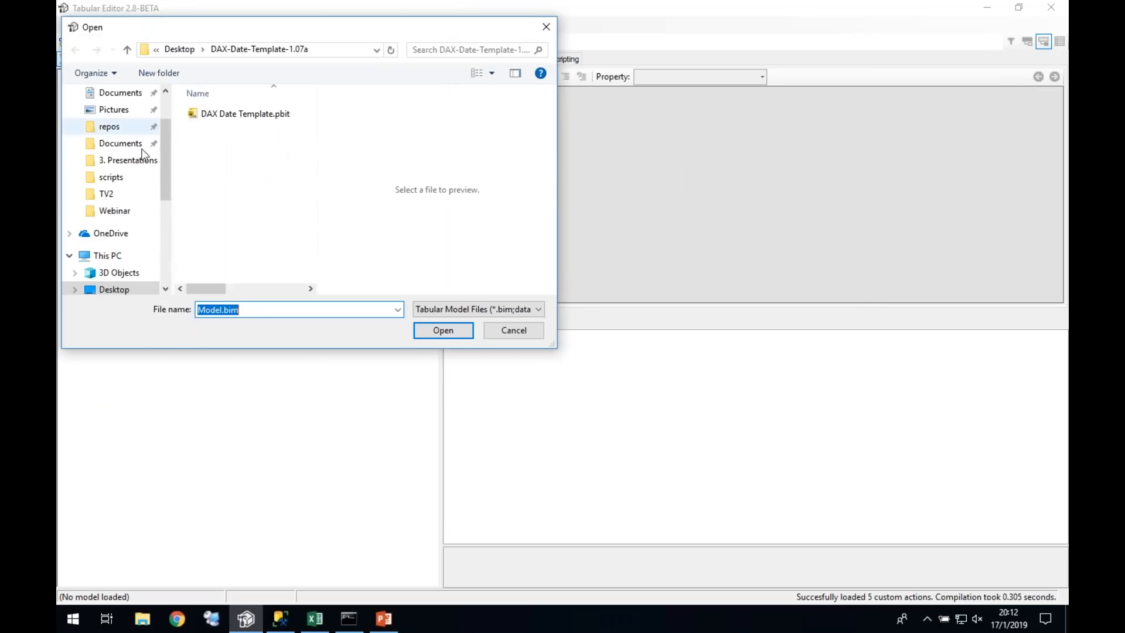
Step: Open the AdventureWorks.bim model file from the Webinar folder on the desktop
left_click(139, 212)
left_click(238, 113)
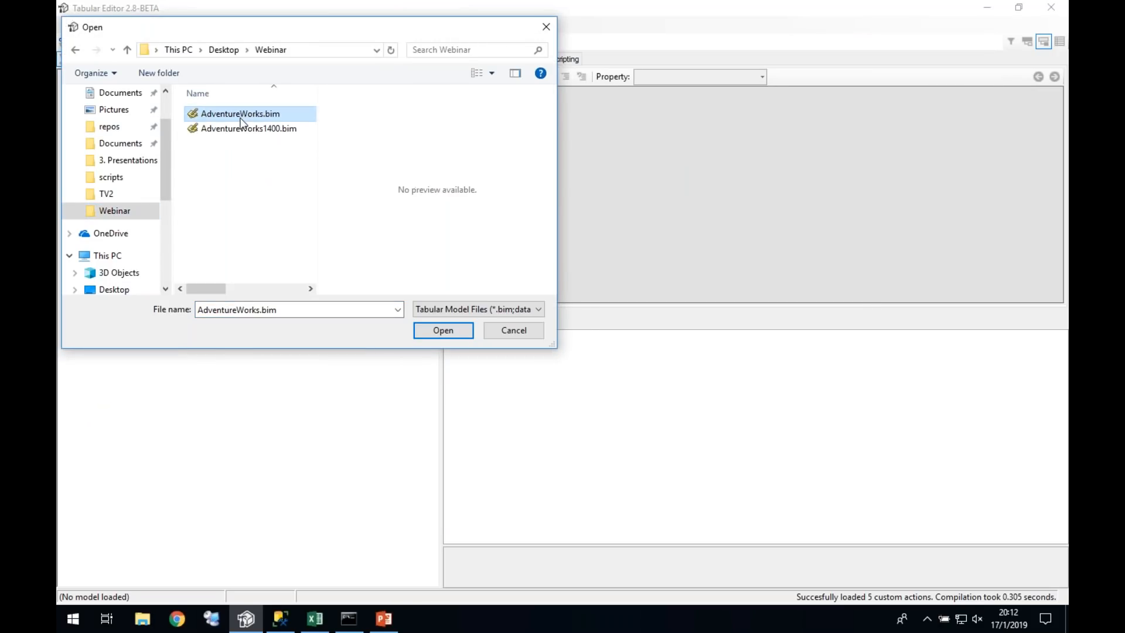
left_click(210, 256)
left_click(255, 115)
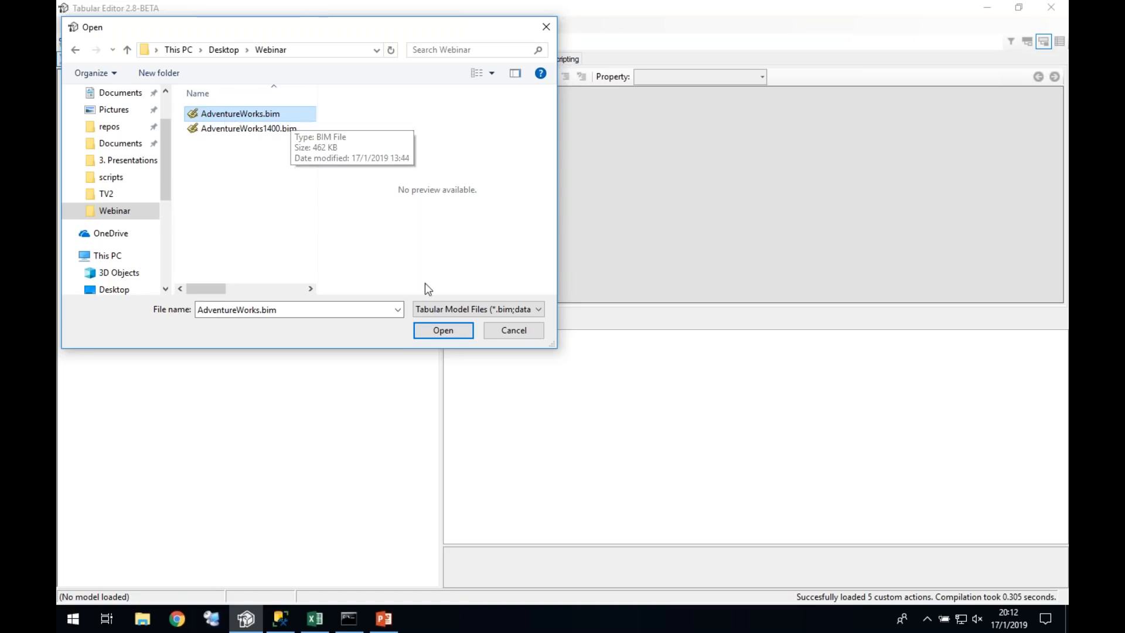
left_click(442, 329)
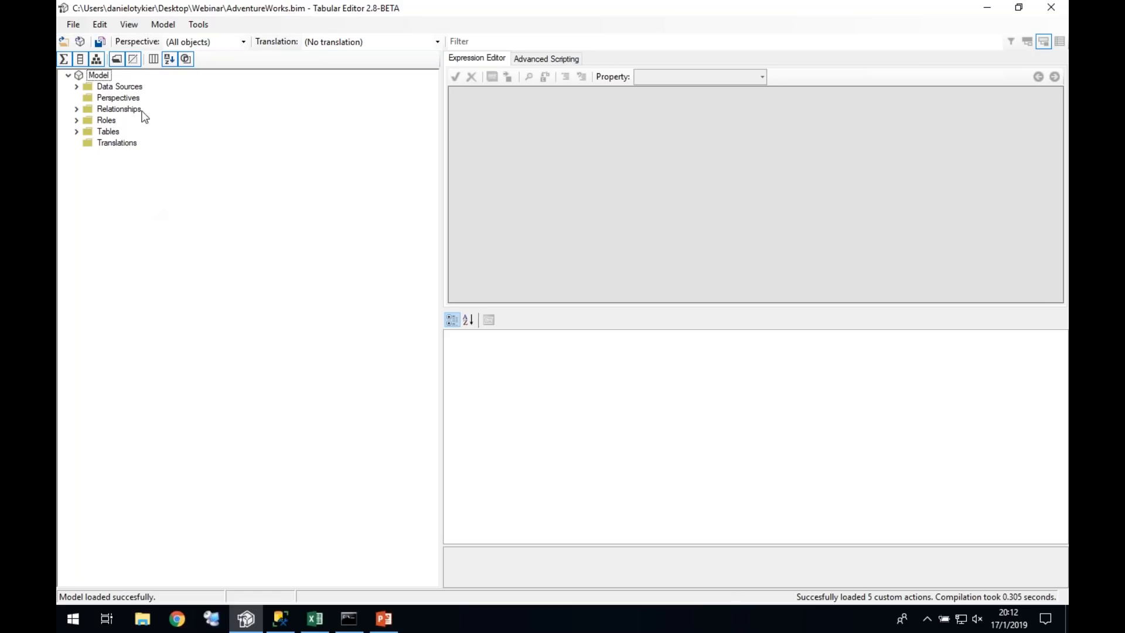
Step: Examine the model's properties and its top-level groups: data sources, perspectives, roles, tables and translations
left_click(83, 79)
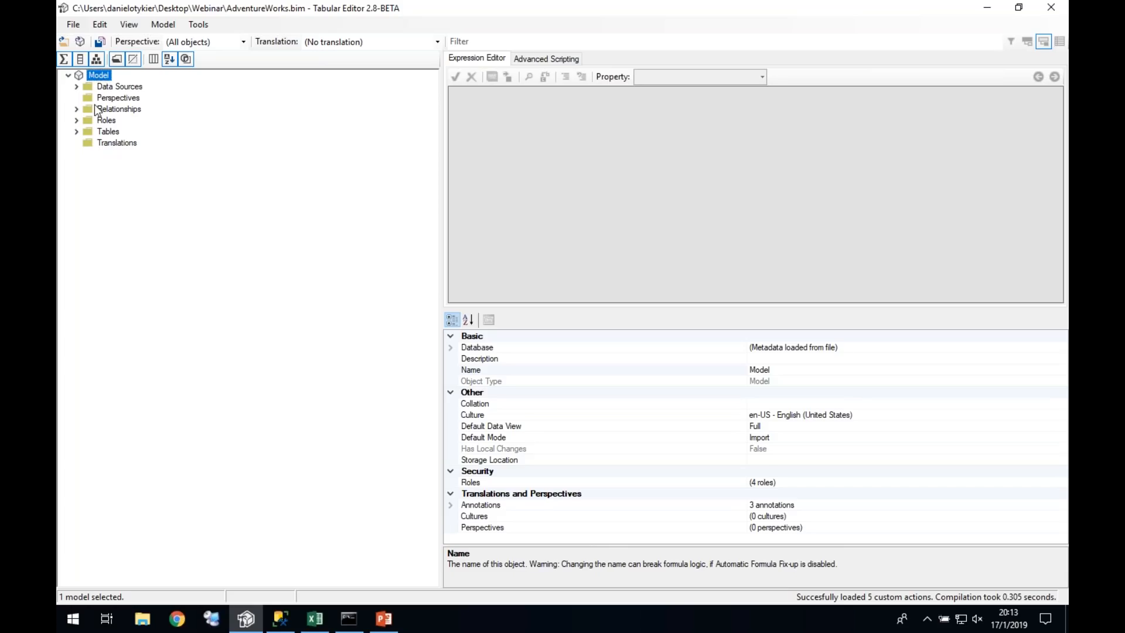
left_click(78, 86)
left_click(79, 87)
left_click(100, 98)
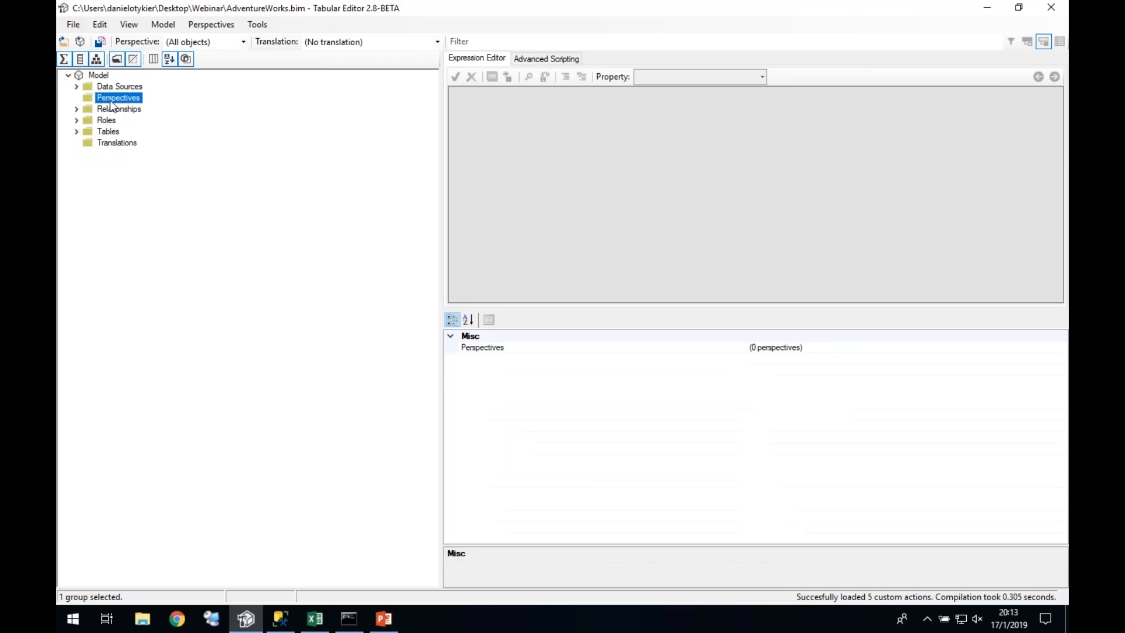
left_click(76, 120)
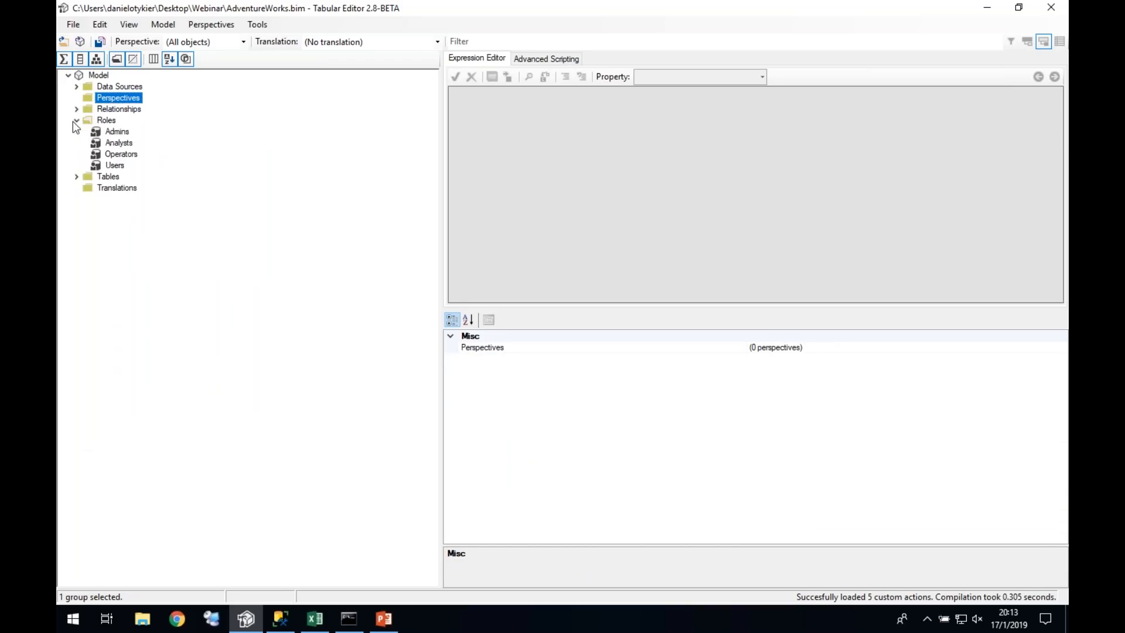
left_click(77, 120)
left_click(77, 132)
left_click(77, 132)
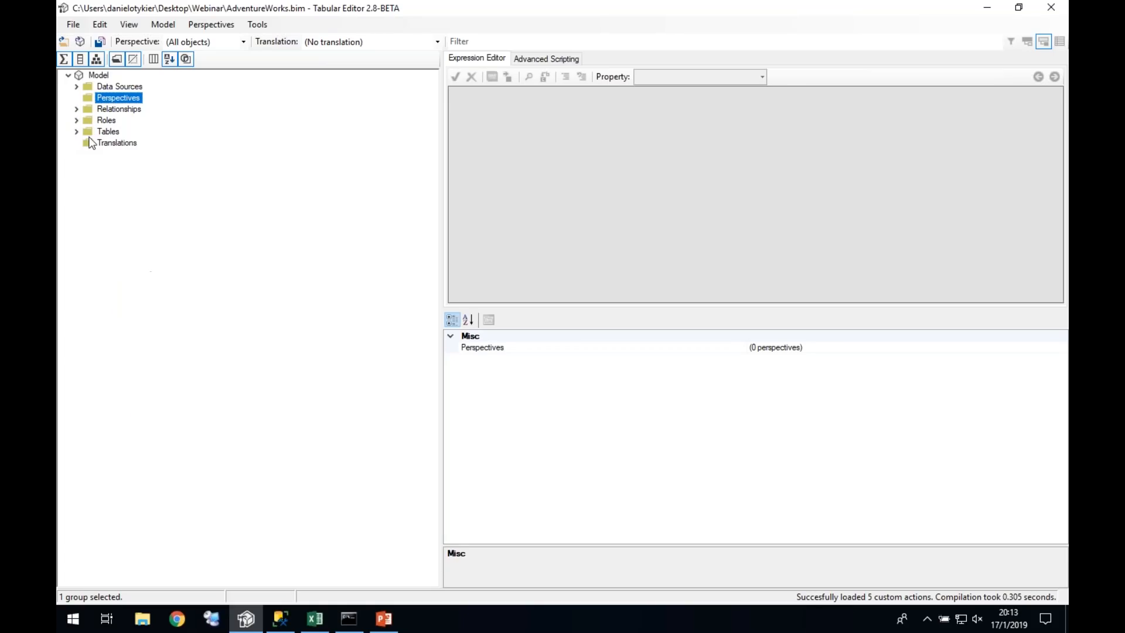
left_click(114, 145)
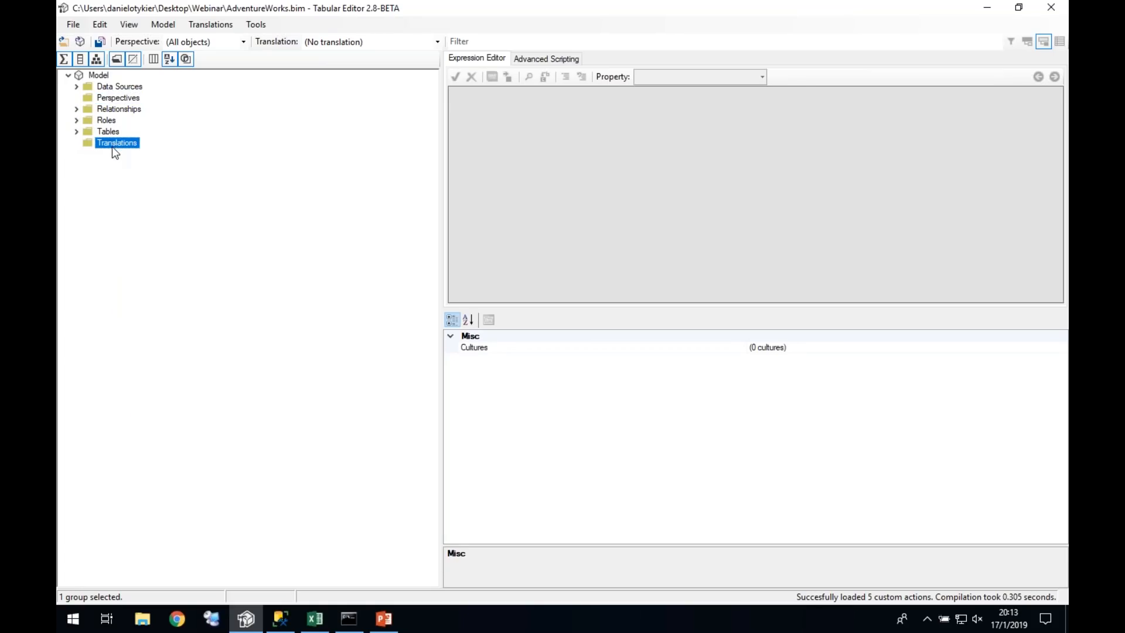
Step: Review the measures and columns of the Reseller Sales table, then collapse it
left_click(79, 131)
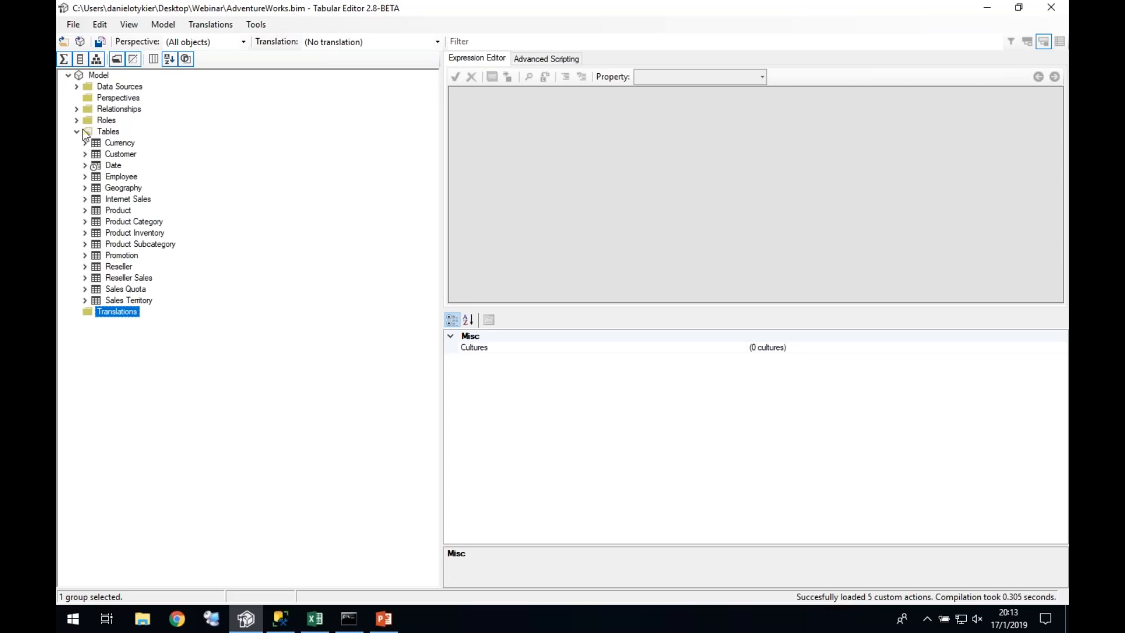
left_click(113, 276)
left_click(85, 277)
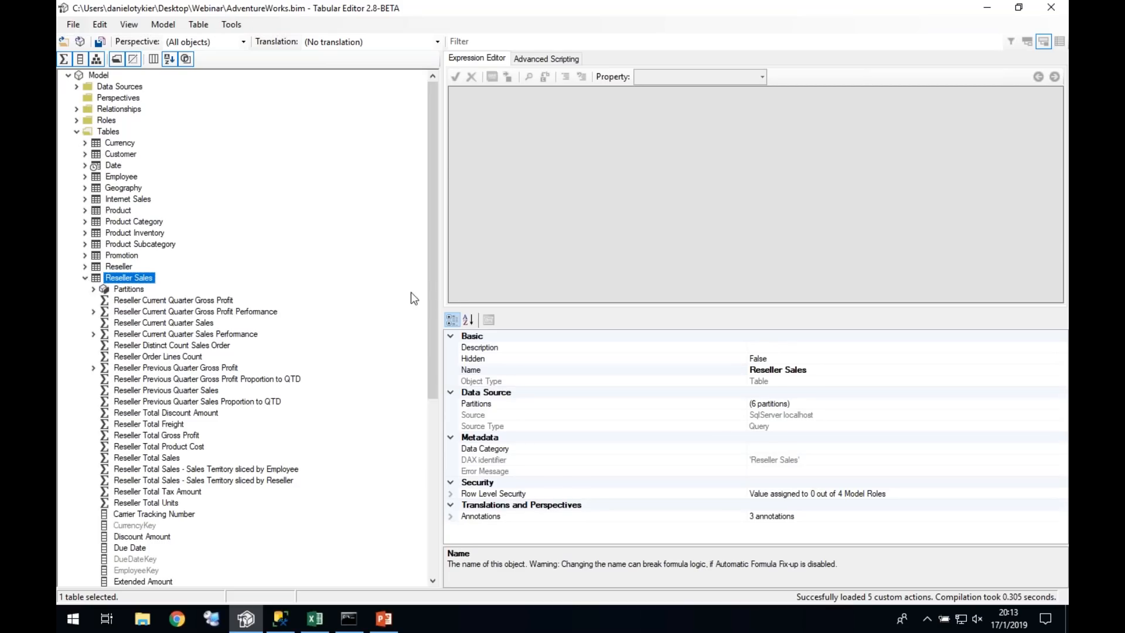
left_click_drag(432, 297, 432, 360)
left_click(153, 200)
left_click(153, 413)
scroll(430, 449, "down", 1)
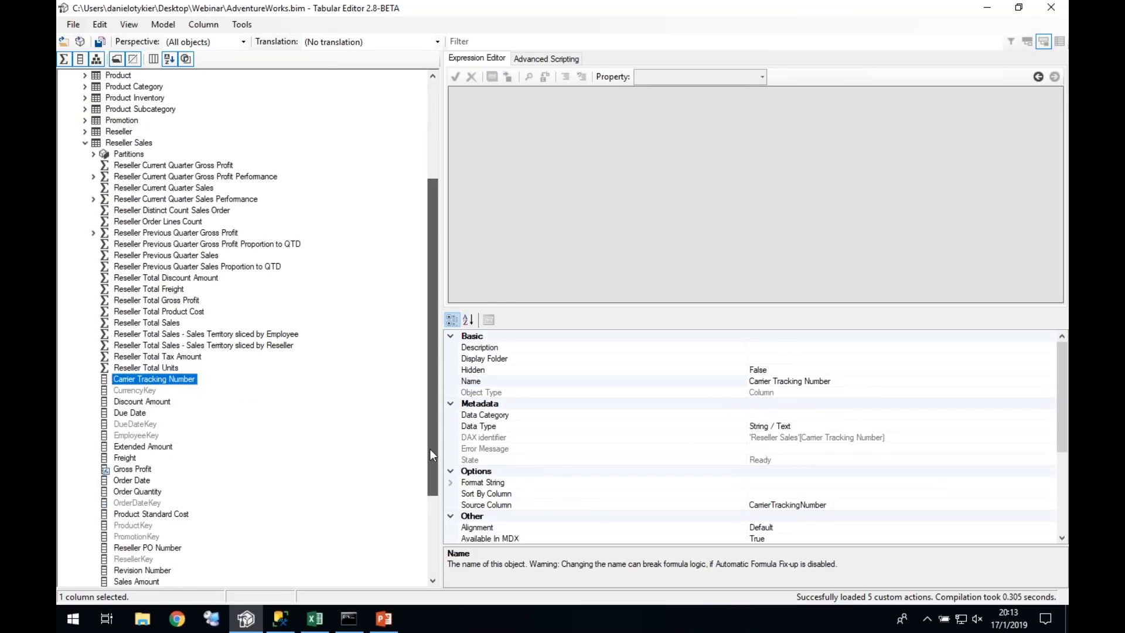
left_click_drag(430, 449, 423, 278)
left_click(85, 277)
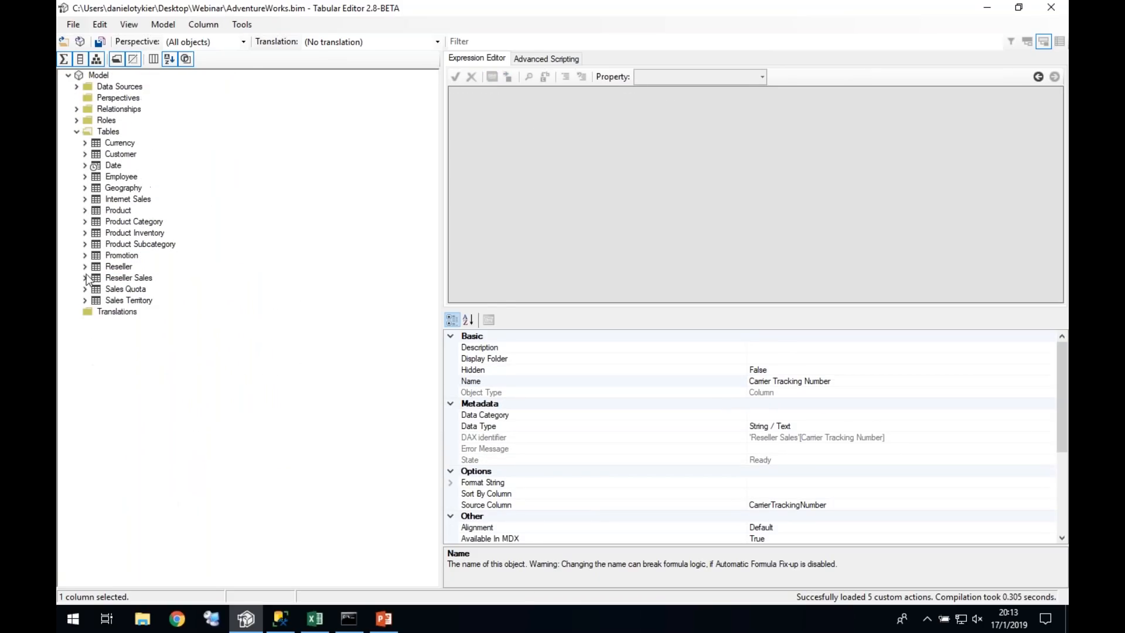
Step: Inspect the Date table and each level of its Calendar hierarchy, then collapse the table
left_click(112, 166)
left_click(85, 165)
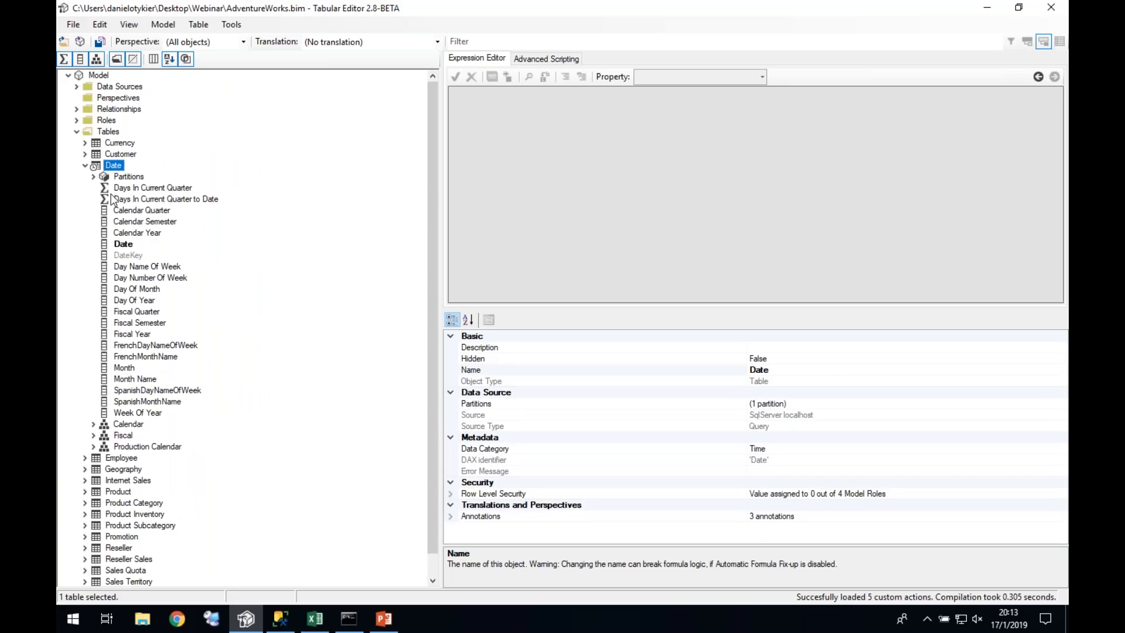
left_click(120, 425)
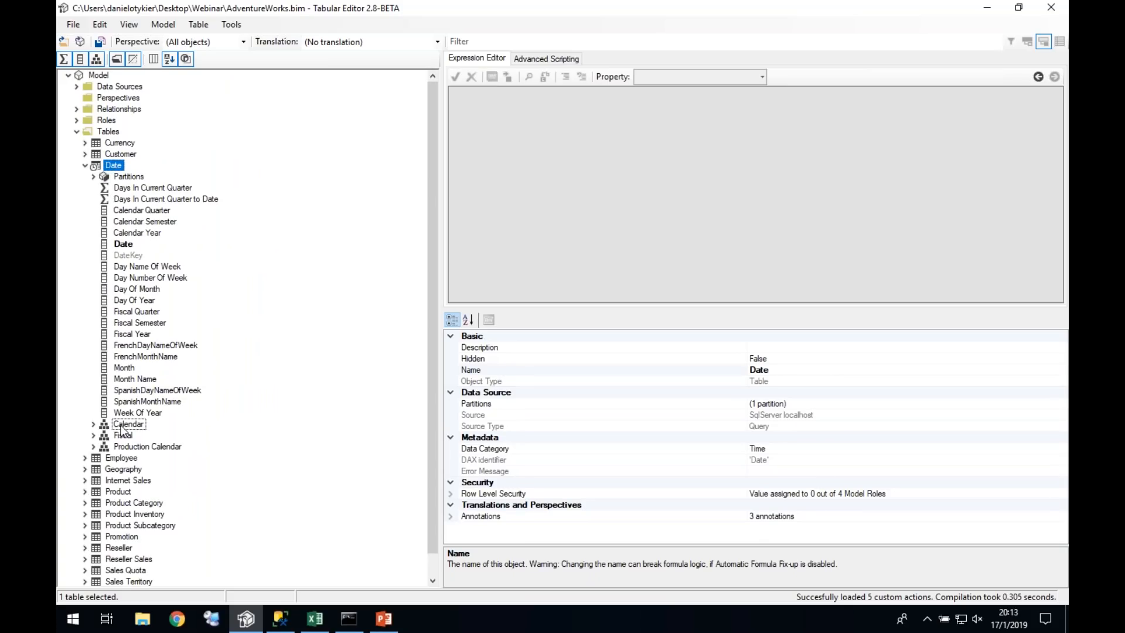
left_click(94, 424)
left_click(134, 438)
left_click(136, 448)
left_click(136, 459)
left_click(135, 471)
left_click(137, 481)
left_click(93, 424)
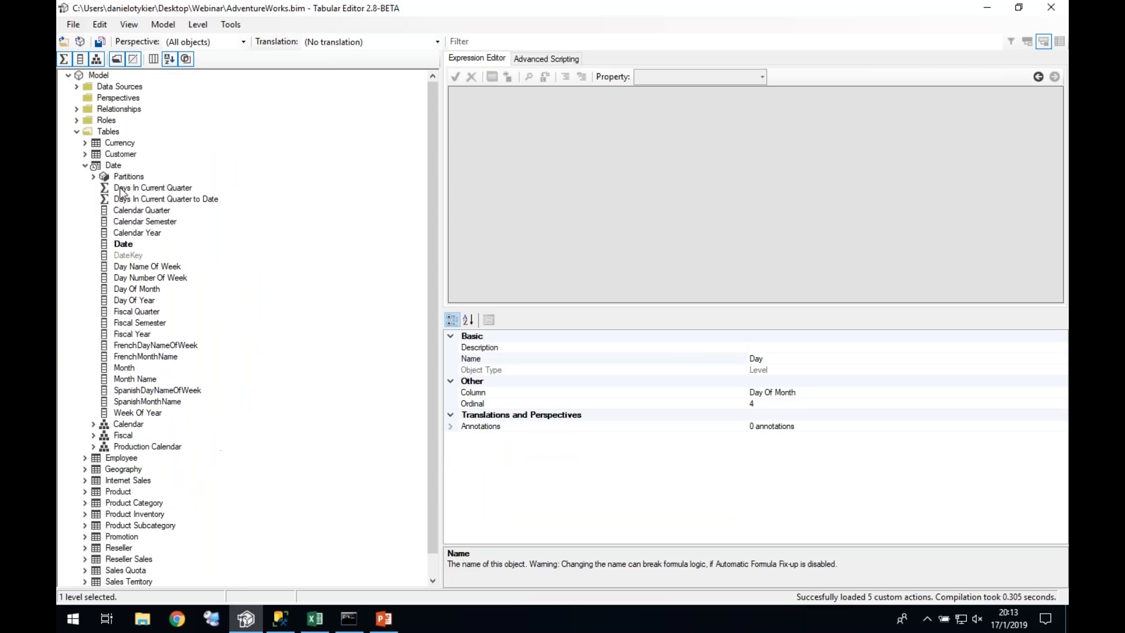
left_click(85, 165)
Step: Inspect the Product table's key, calculated and regular columns, toggle the display of hidden objects, and collapse the table
left_click(84, 210)
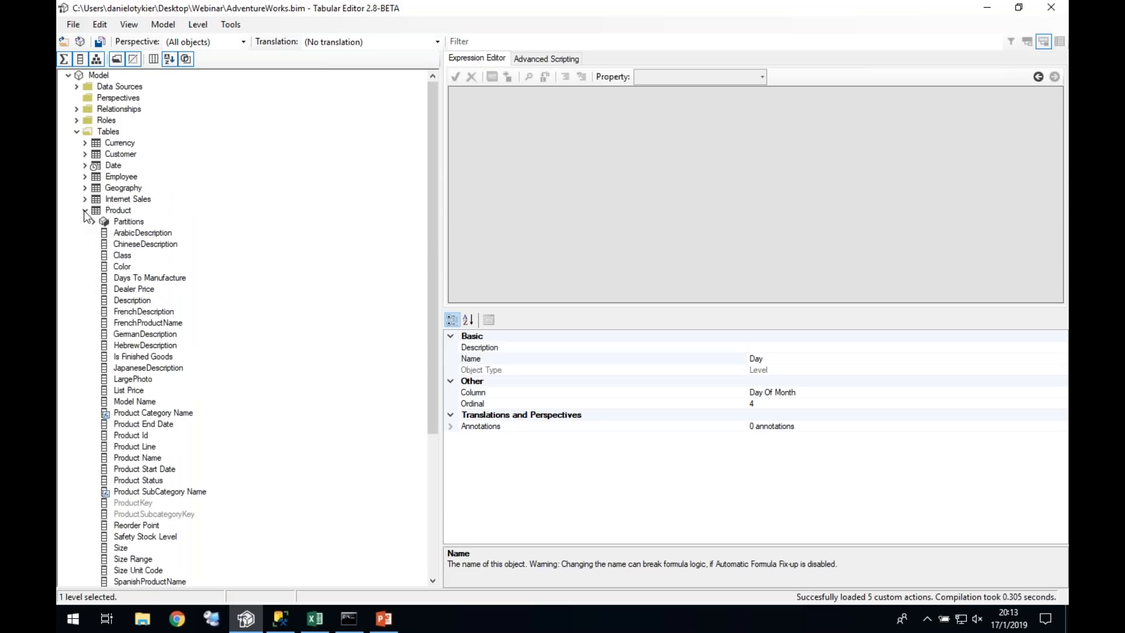
left_click(132, 504)
left_click(165, 516, "ctrl")
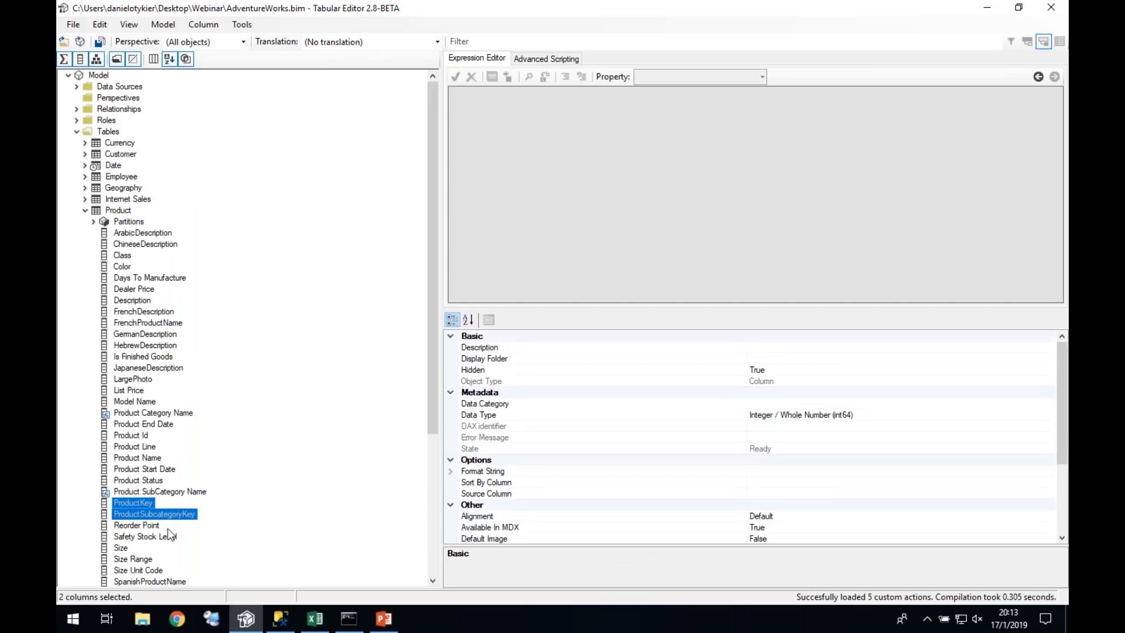
left_click(157, 494, "ctrl")
left_click(157, 493)
left_click(137, 525)
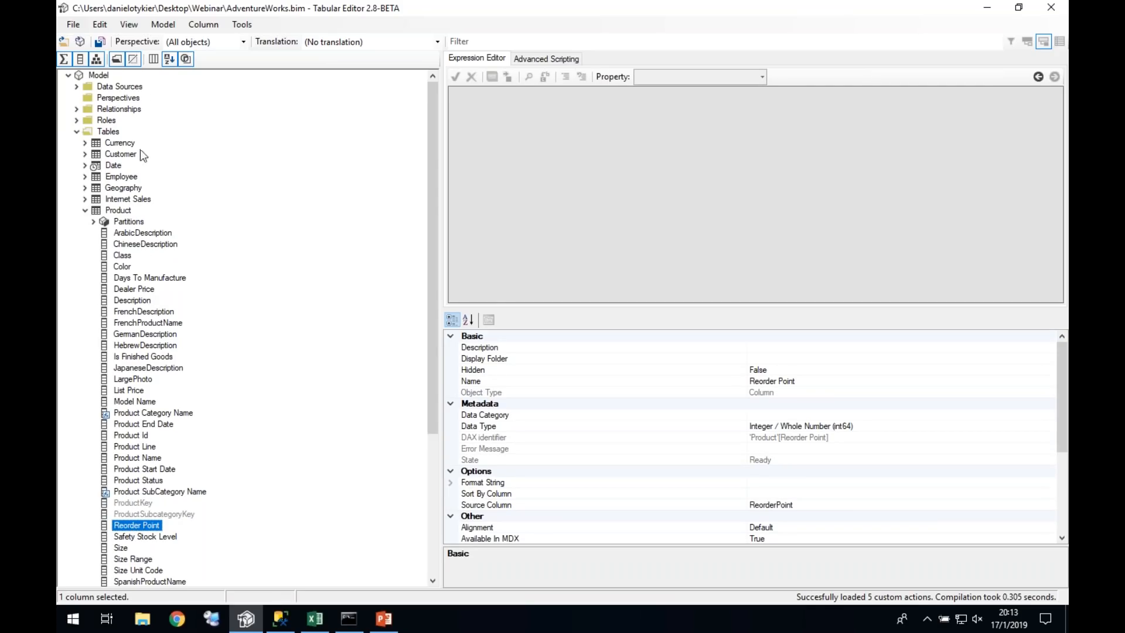
left_click(134, 61)
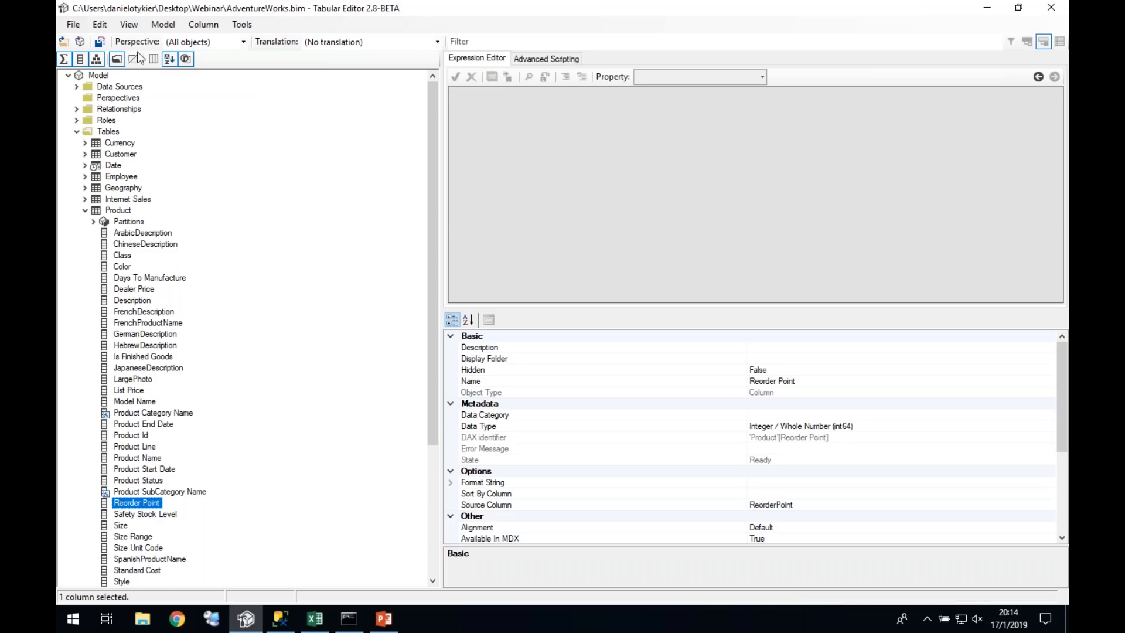
left_click(85, 210)
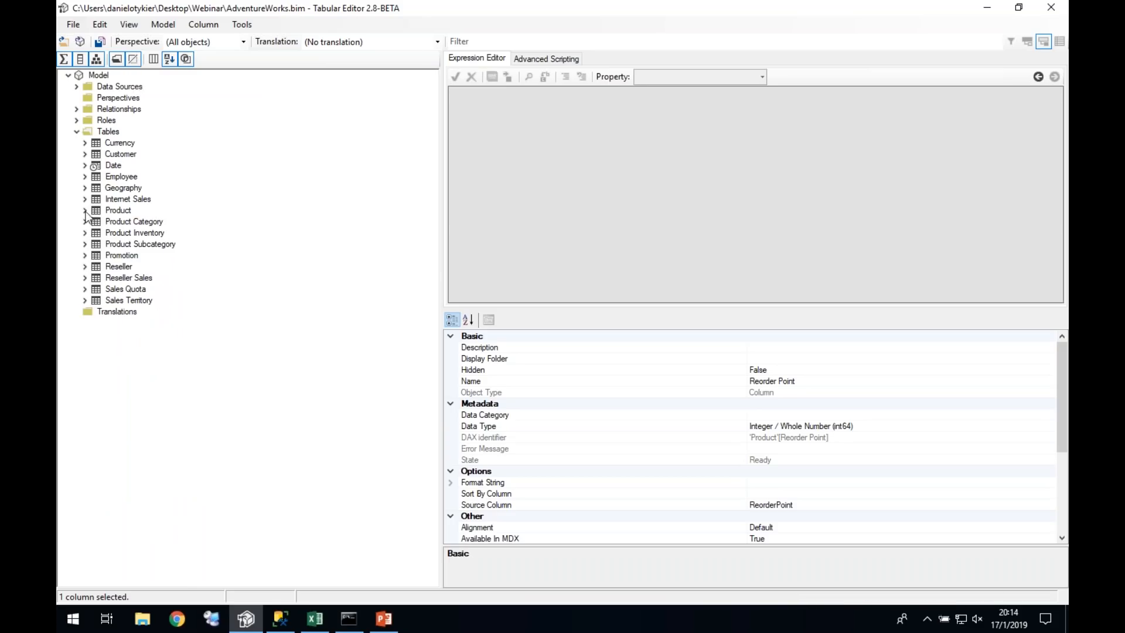
Step: Set the display folder of the Reseller Sales measures from Reseller Total Discount Amount through Reseller Total Units to Totals
left_click(85, 279)
left_click_drag(429, 349, 424, 436)
scroll(423, 436, "up", 2)
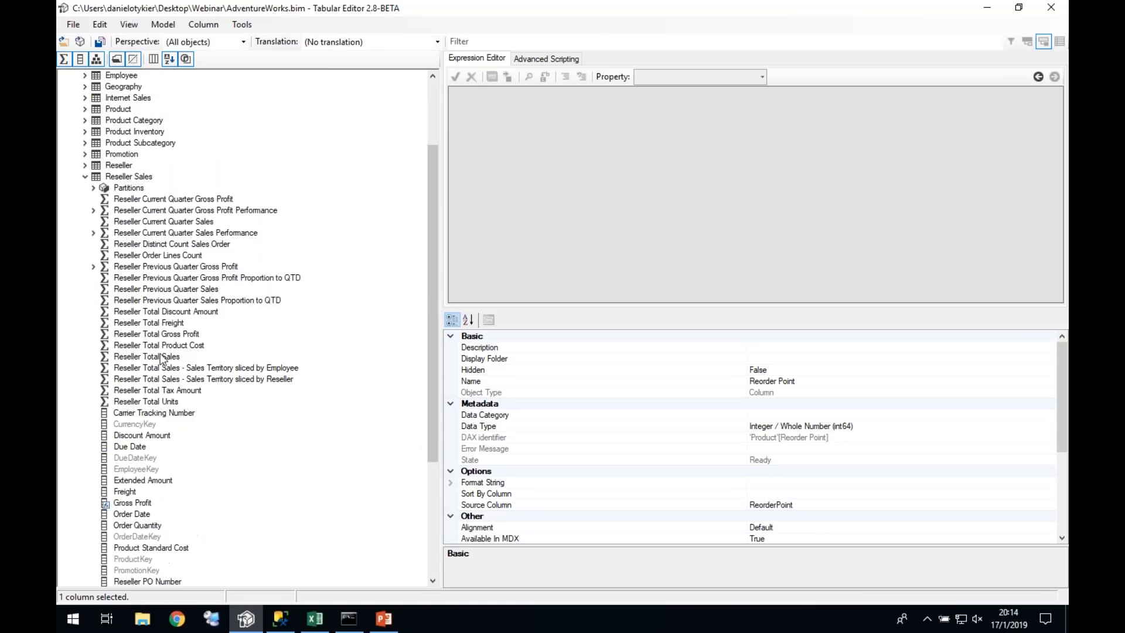
left_click(176, 313)
left_click(162, 402, "shift")
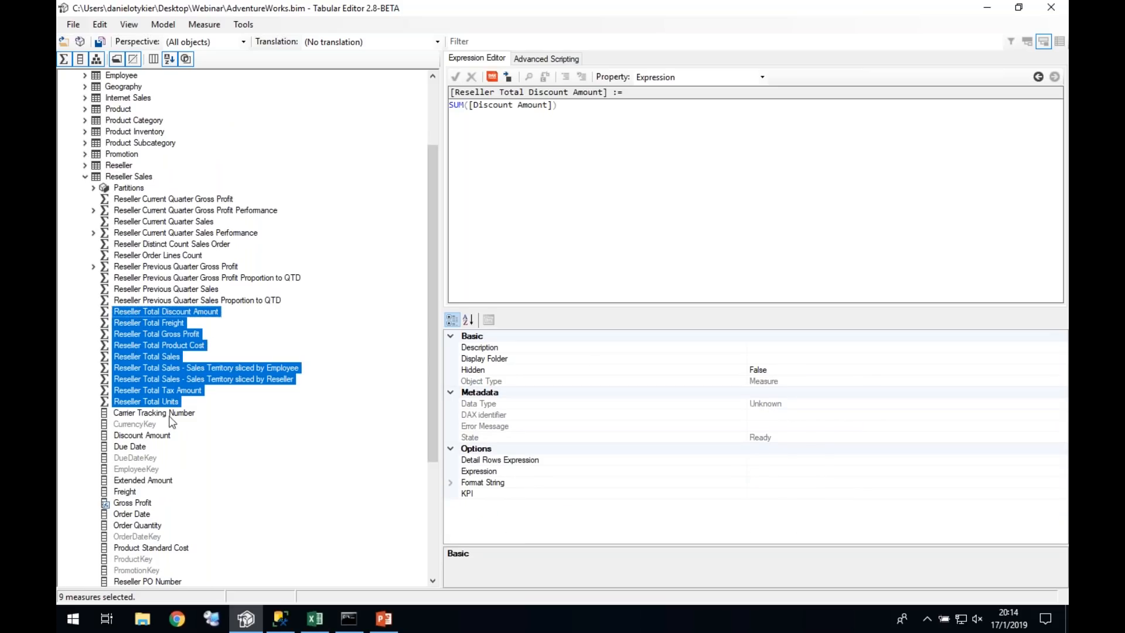
left_click(767, 359)
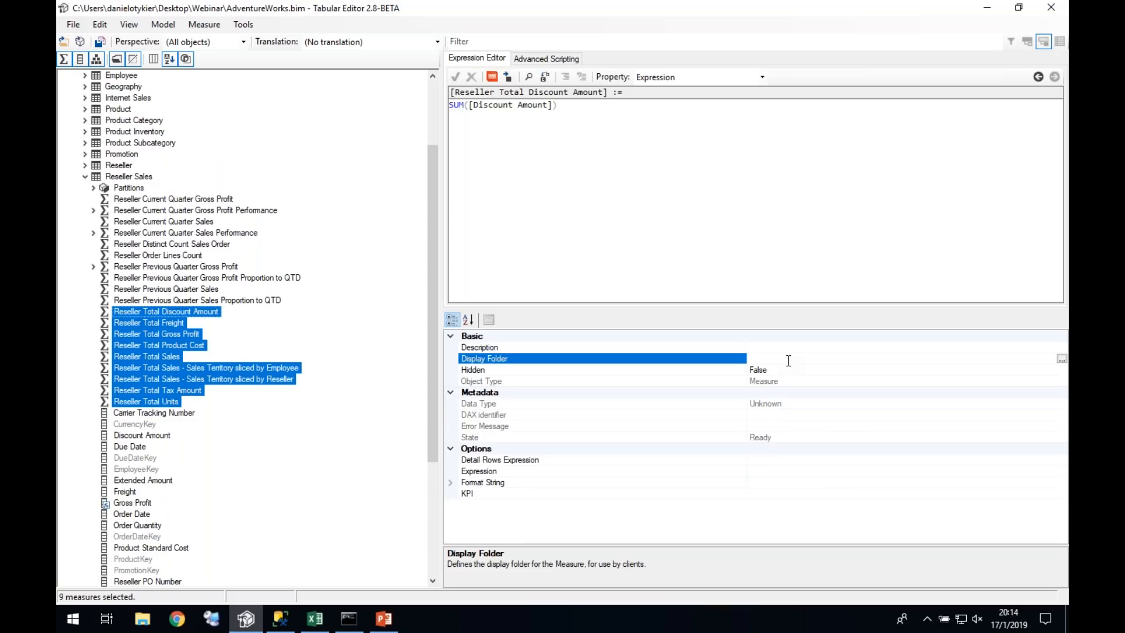
type("T")
key("BackSpace")
type("Totals")
key("Return")
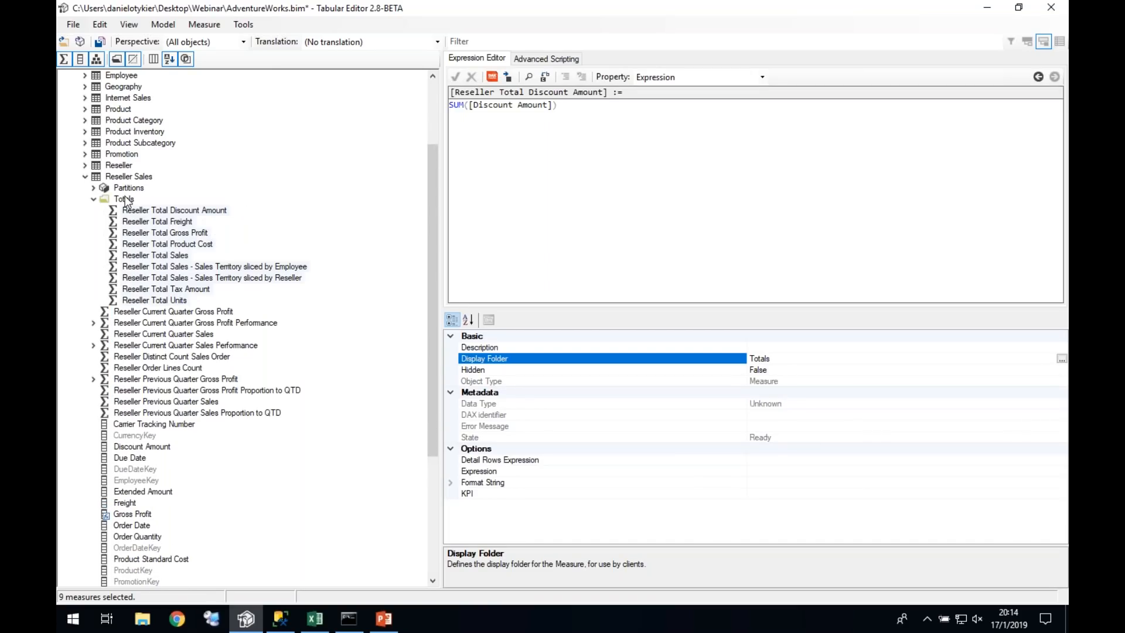
Step: Group Reseller Total Discount Amount and the two Sales Territory total measures into a new display folder named Subfolder inside Totals
left_click(124, 199)
left_click(126, 211)
left_click(126, 200)
left_click(170, 267)
left_click(172, 278, "ctrl")
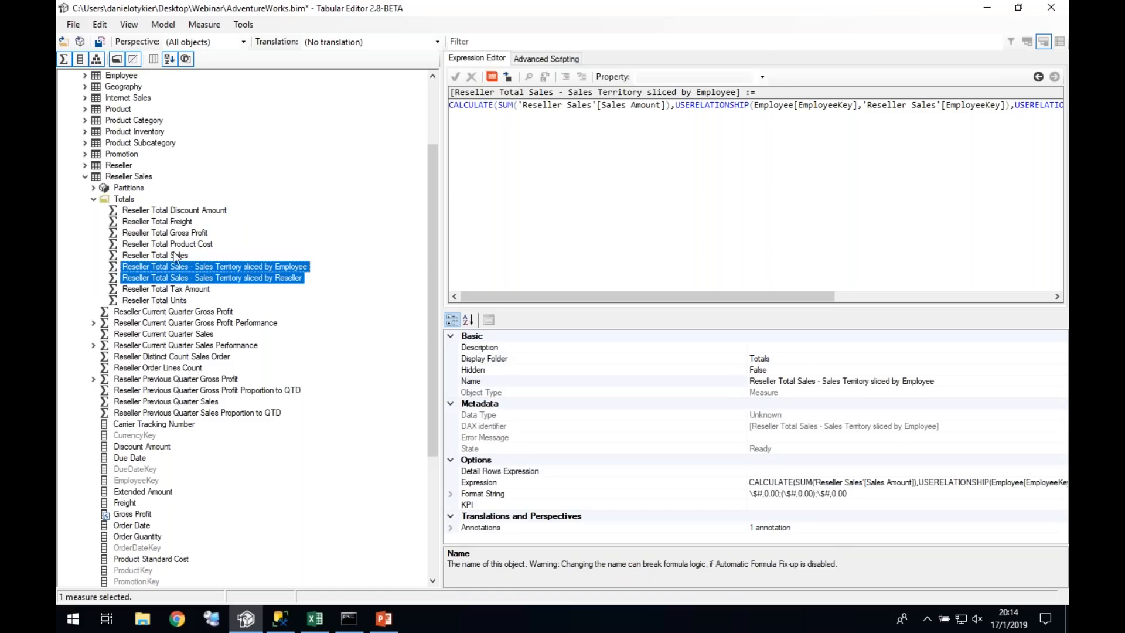
left_click(173, 210, "ctrl")
right_click(180, 210)
mouse_move(252, 217)
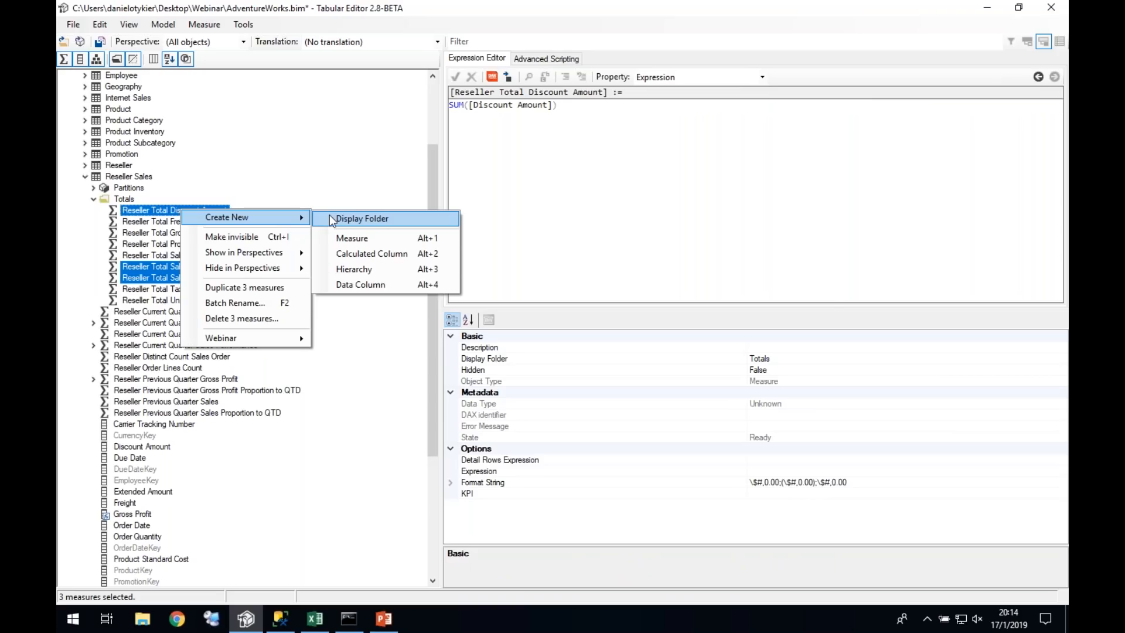
left_click(330, 218)
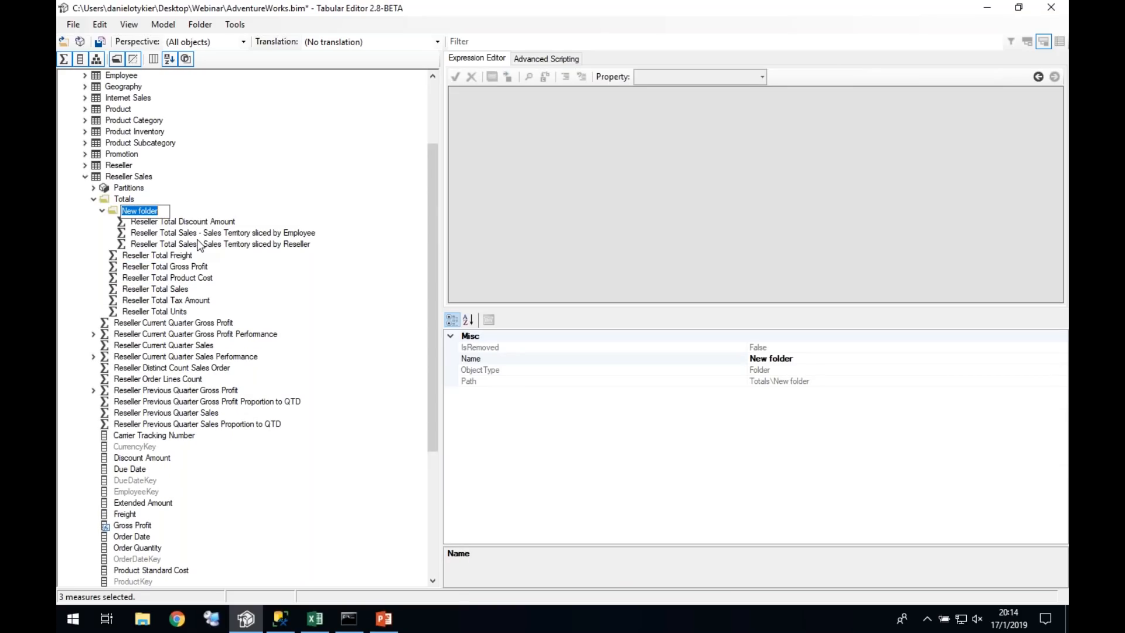
type("Subfolder")
key("Return")
Step: Move Reseller Current Quarter Sales Performance, Reseller Distinct Count Sales Order and Reseller Order Lines Count into Subfolder
left_click(148, 356, "ctrl")
left_click(148, 357)
left_click(158, 379, "shift")
left_click_drag(159, 378, 145, 222)
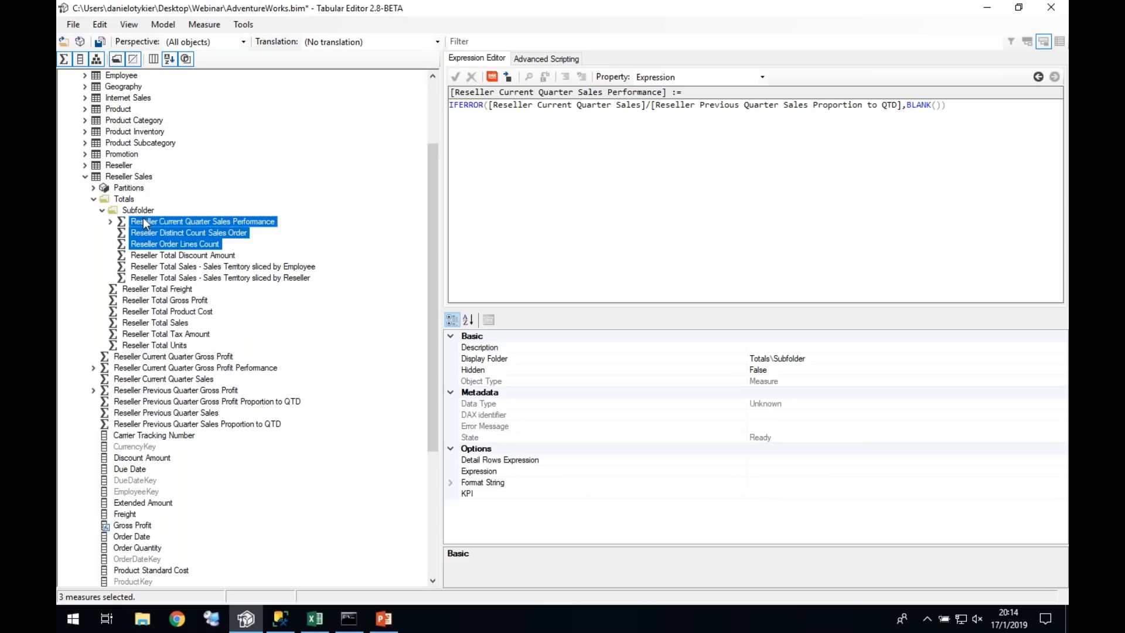
left_click(157, 256)
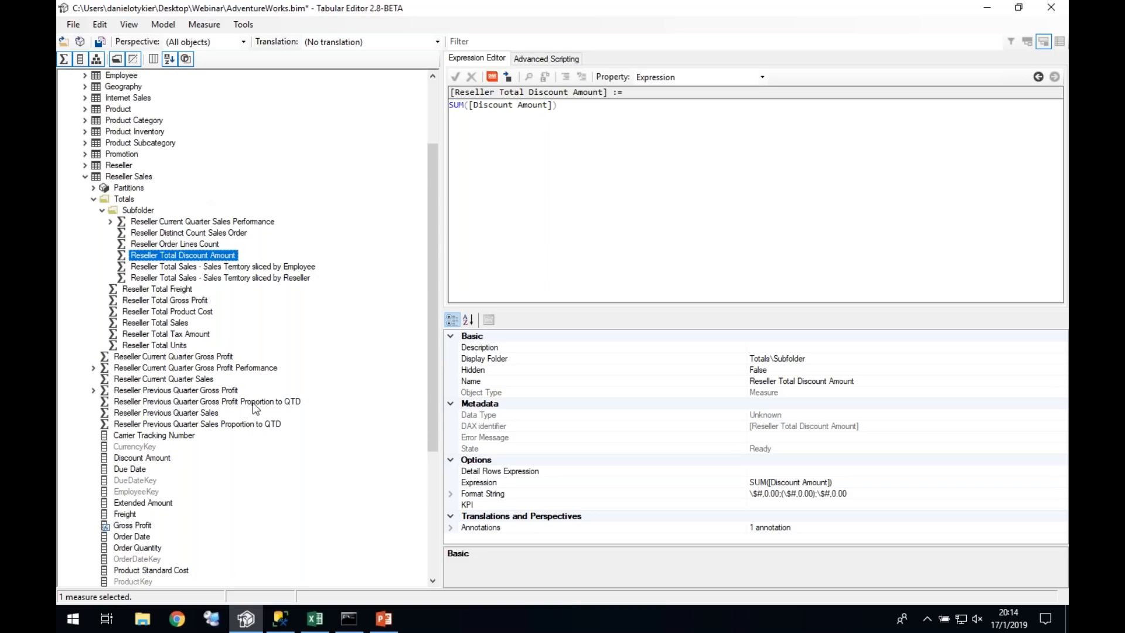
Step: Undo all the display folder changes made to the Reseller Sales measures
left_click(108, 21)
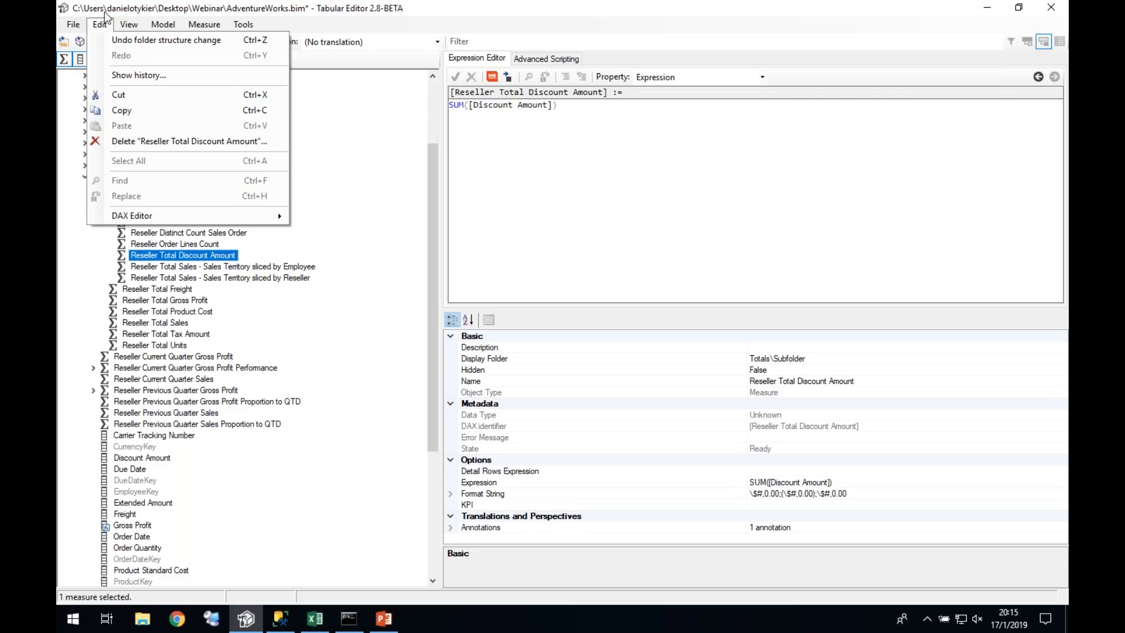
left_click(147, 268)
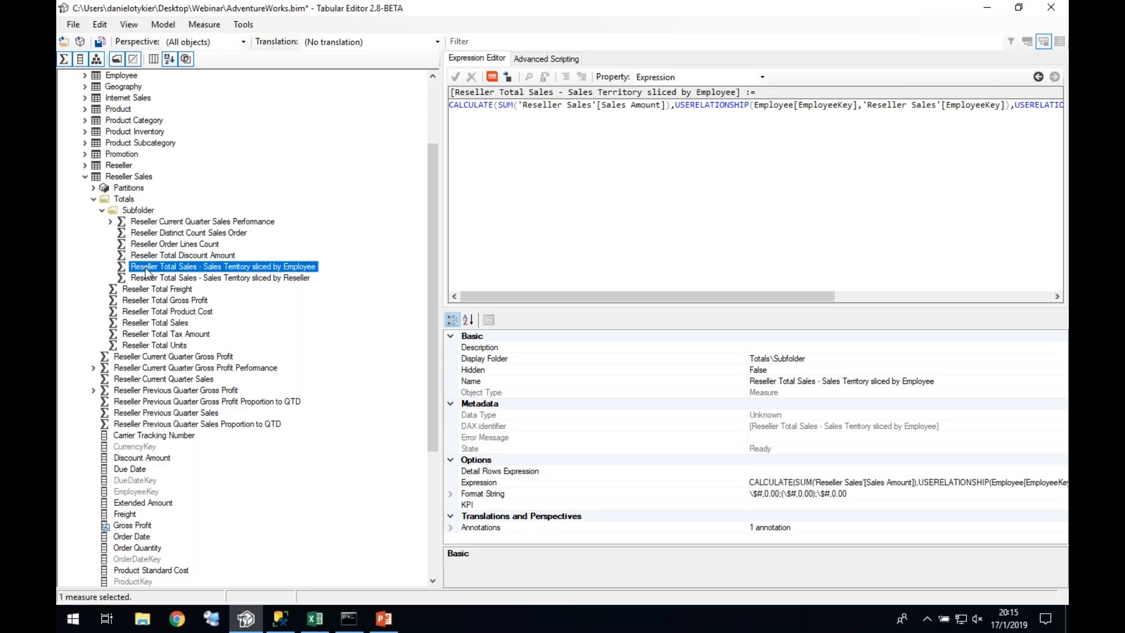
key("ctrl+z")
key("ctrl+z")
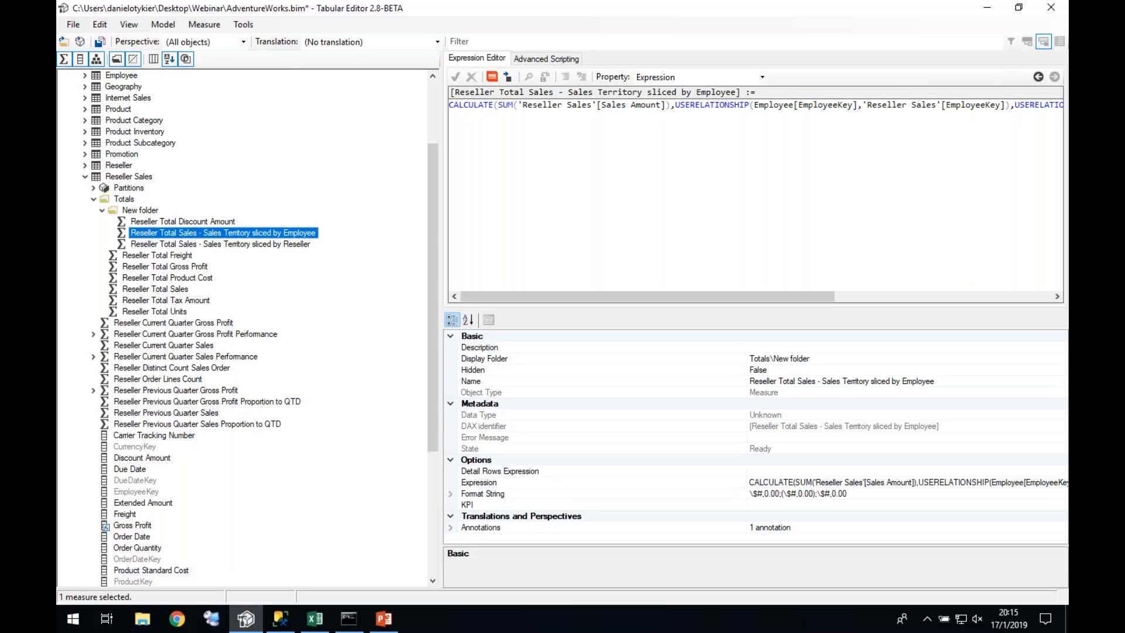
key("ctrl+z")
key("ctrl+z")
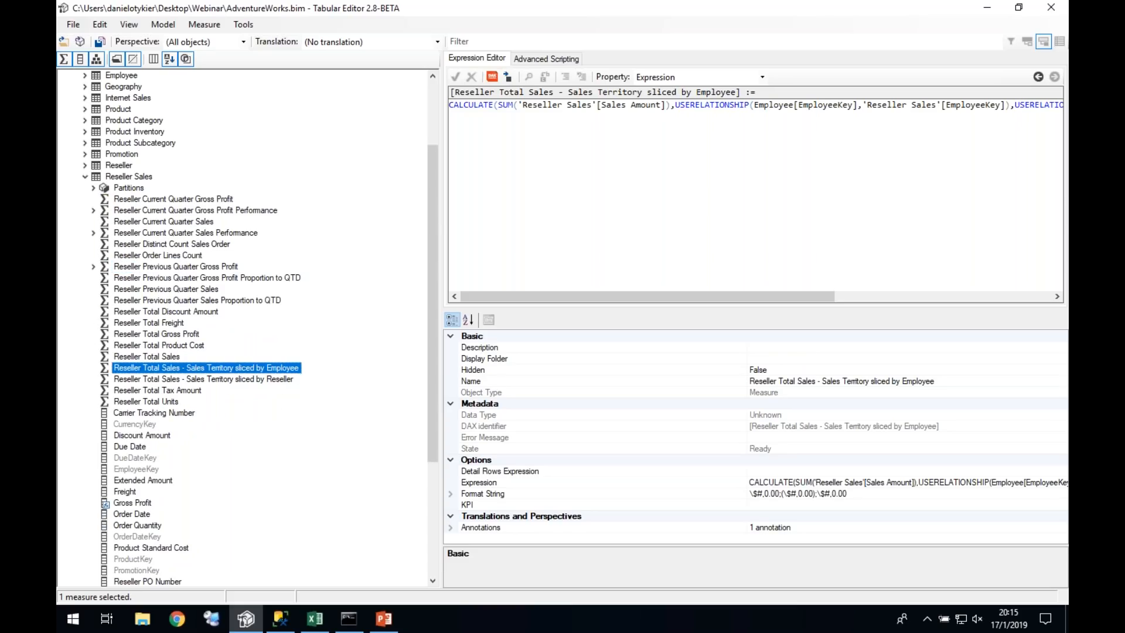
Step: Redo all the undone display folder changes on the Reseller Sales measures
key("ctrl+y")
key("ctrl+y")
key("ctrl+y")
key("ctrl+y")
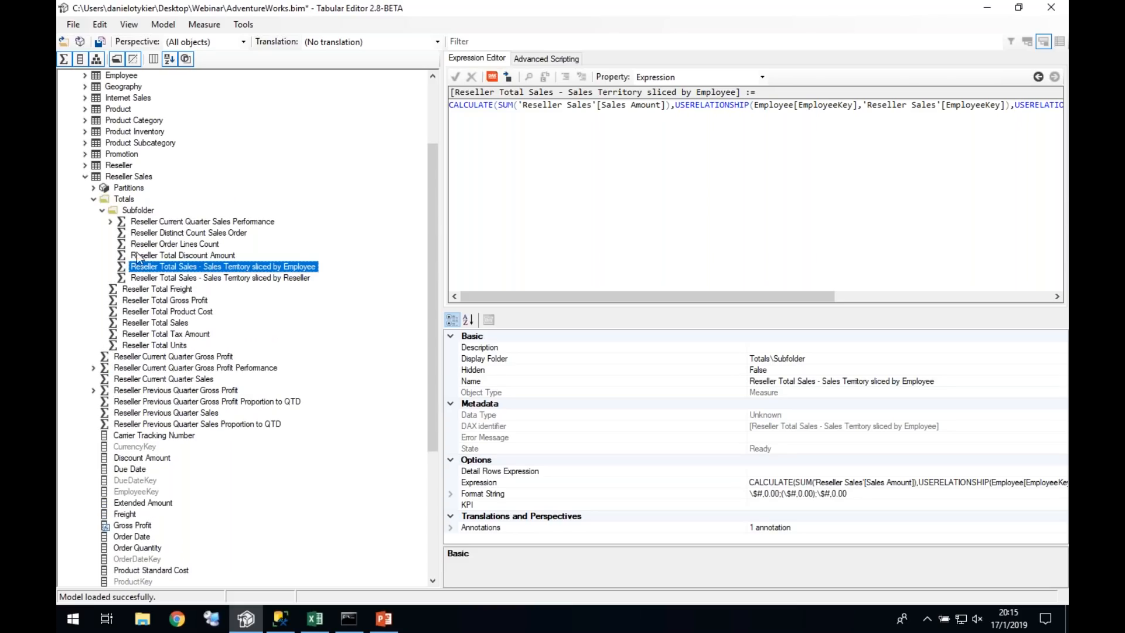
Step: Set the format of the five measures from Reseller Current Quarter Gross Profit through Reseller Previous Quarter Gross Profit Proportion to QTD to DecimalNumber
left_click(142, 335)
left_click(152, 324)
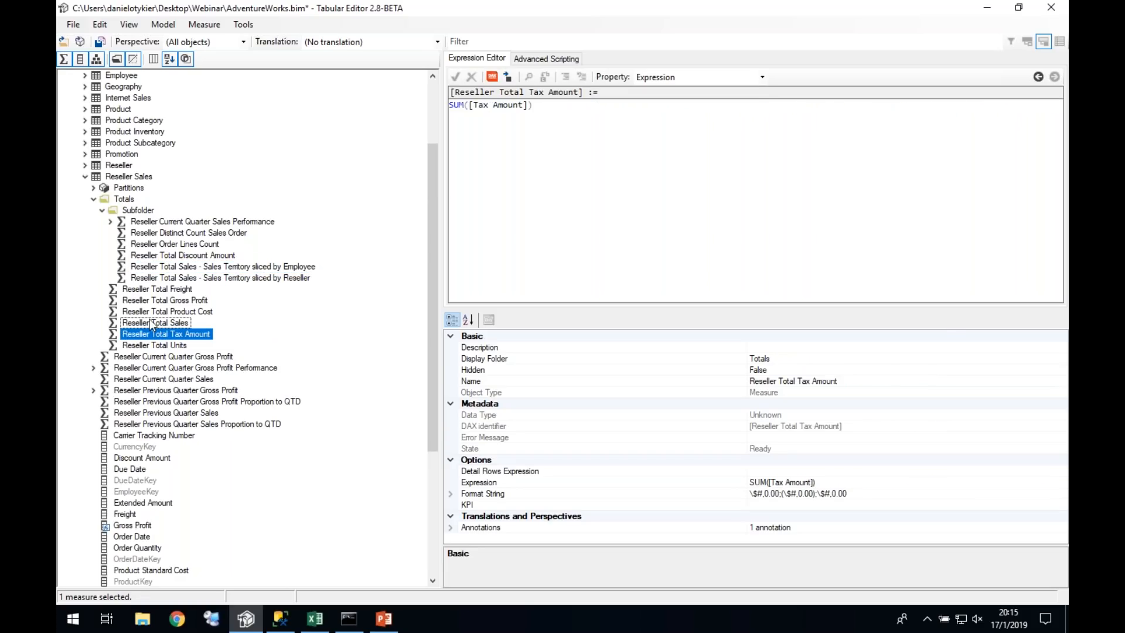
left_click(161, 292)
left_click(162, 358)
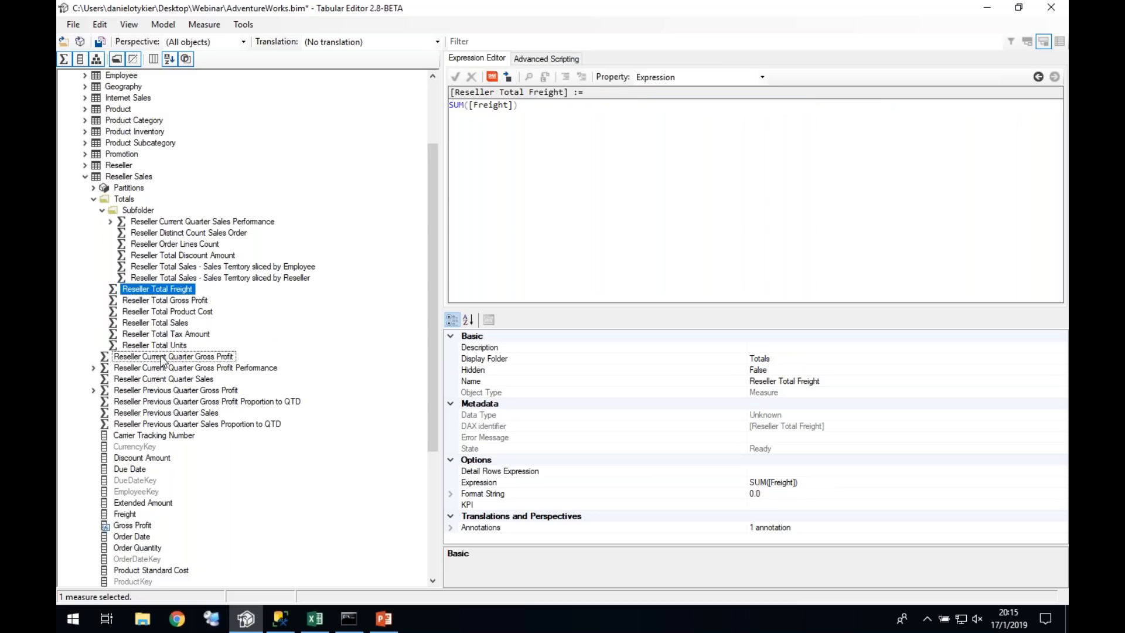
left_click(164, 403, "shift")
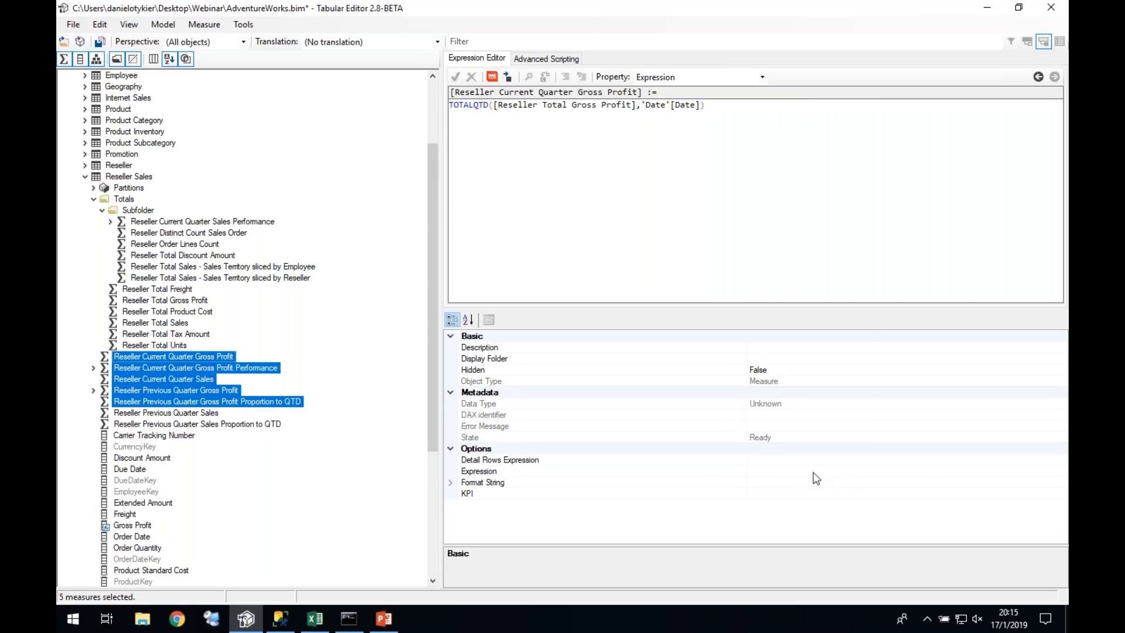
left_click(452, 485)
left_click(451, 484)
left_click(1061, 496)
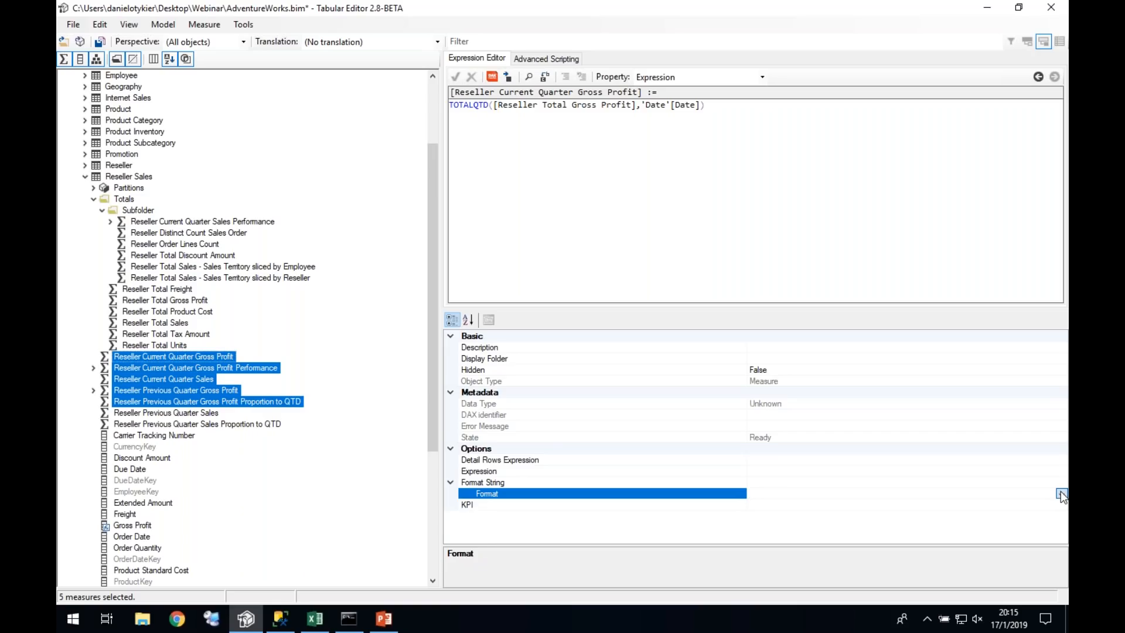
left_click(1061, 494)
left_click(771, 538)
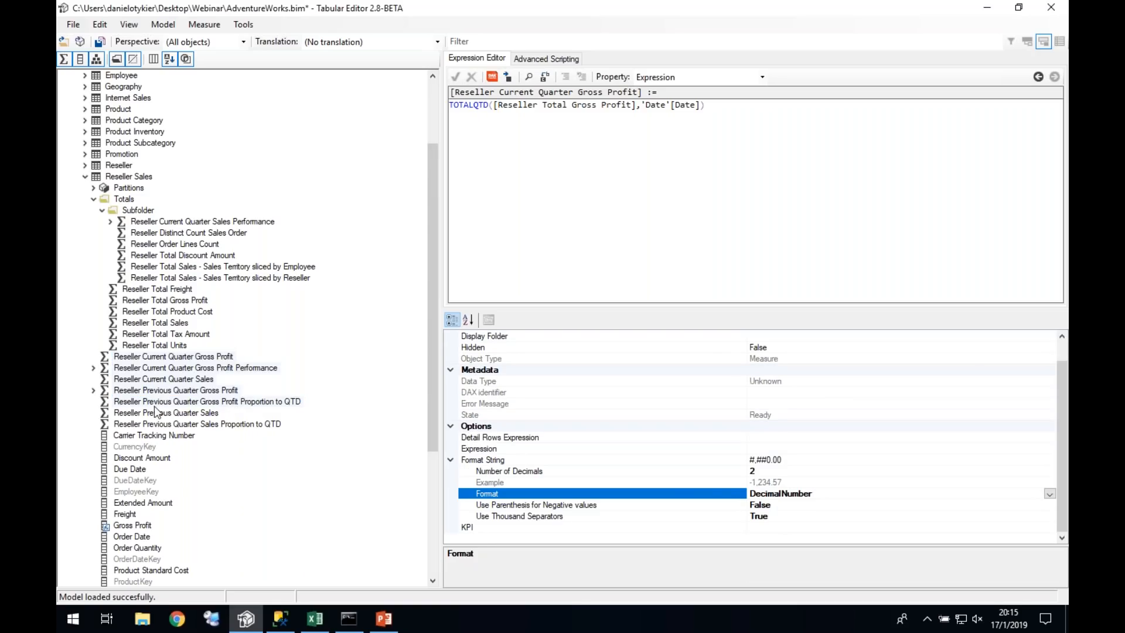
Step: Copy the five selected Reseller Sales measures and paste them into the Product table
right_click(158, 356)
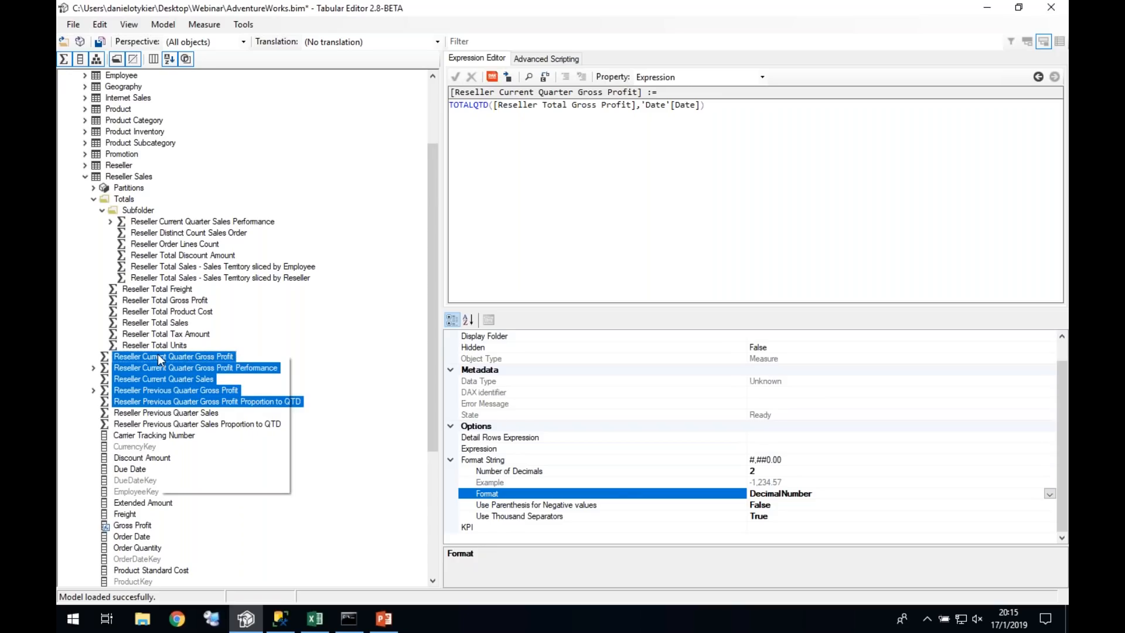
left_click(101, 26)
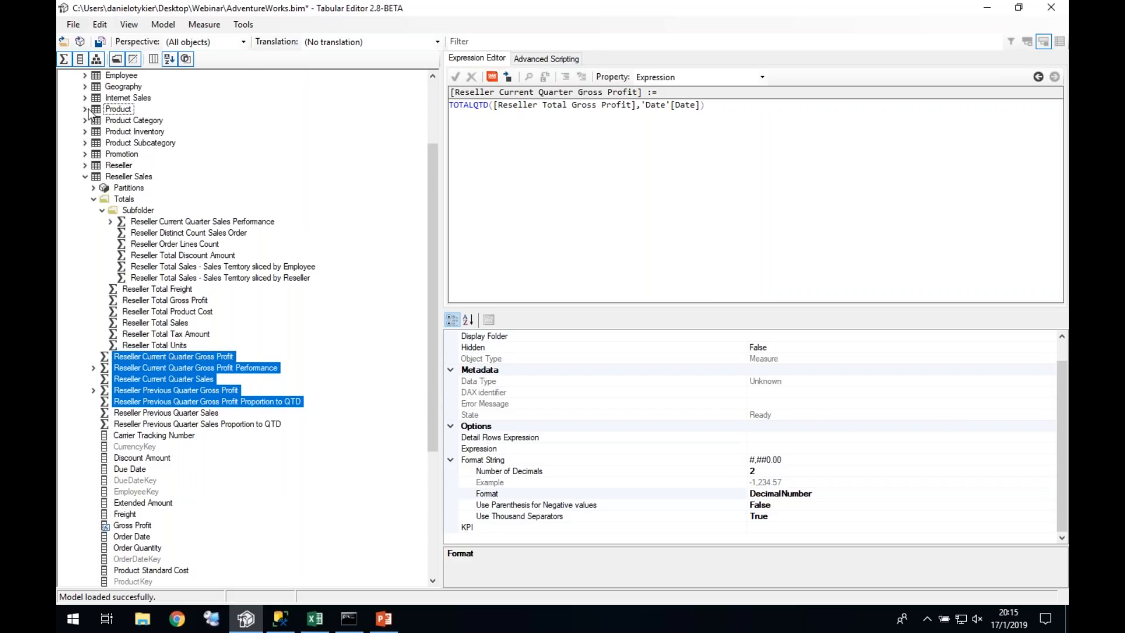
left_click(117, 109)
right_click(123, 110)
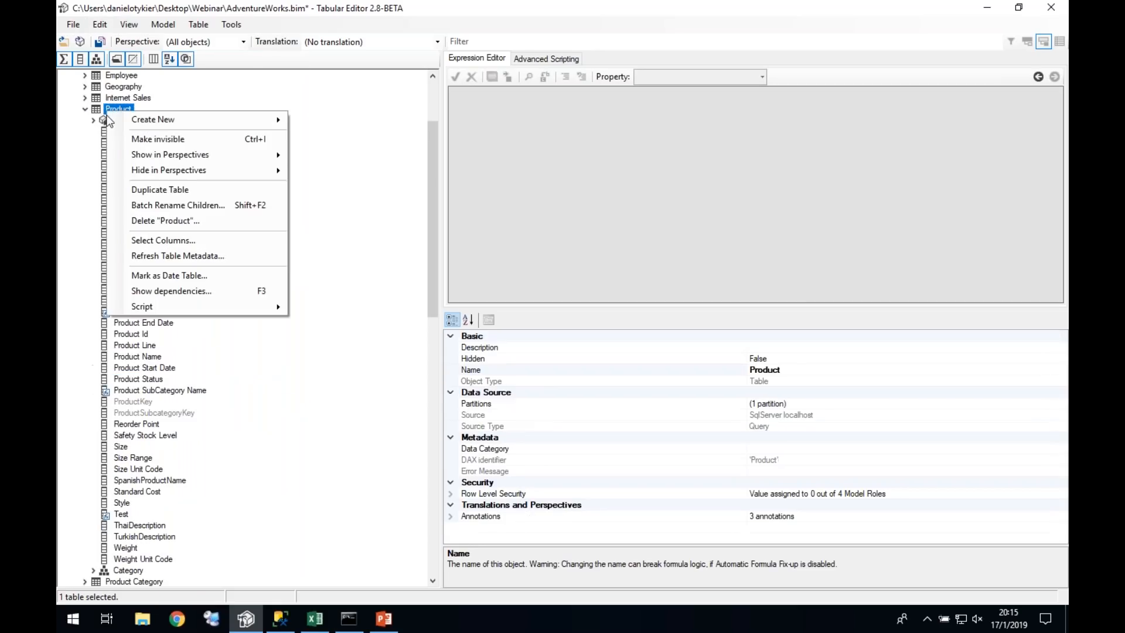
left_click(99, 24)
left_click(120, 126)
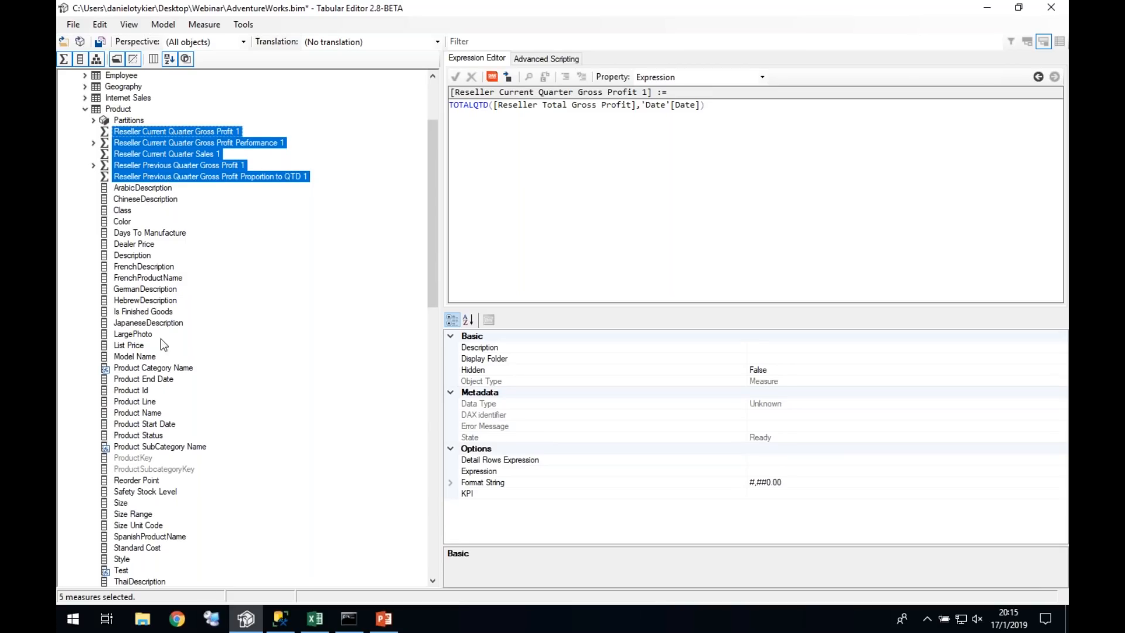
Step: Open a second Tabular Editor instance and load the AdventureWorks database from the localhost server with integrated security
left_click(241, 616)
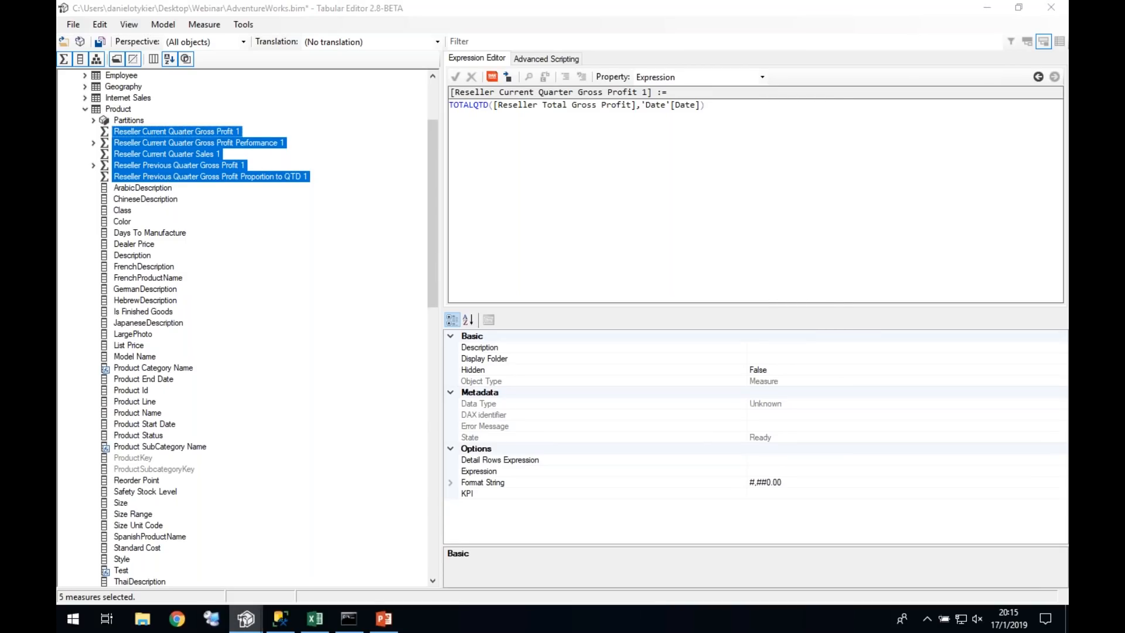
left_click_drag(135, 32, 258, 68)
left_click(226, 102)
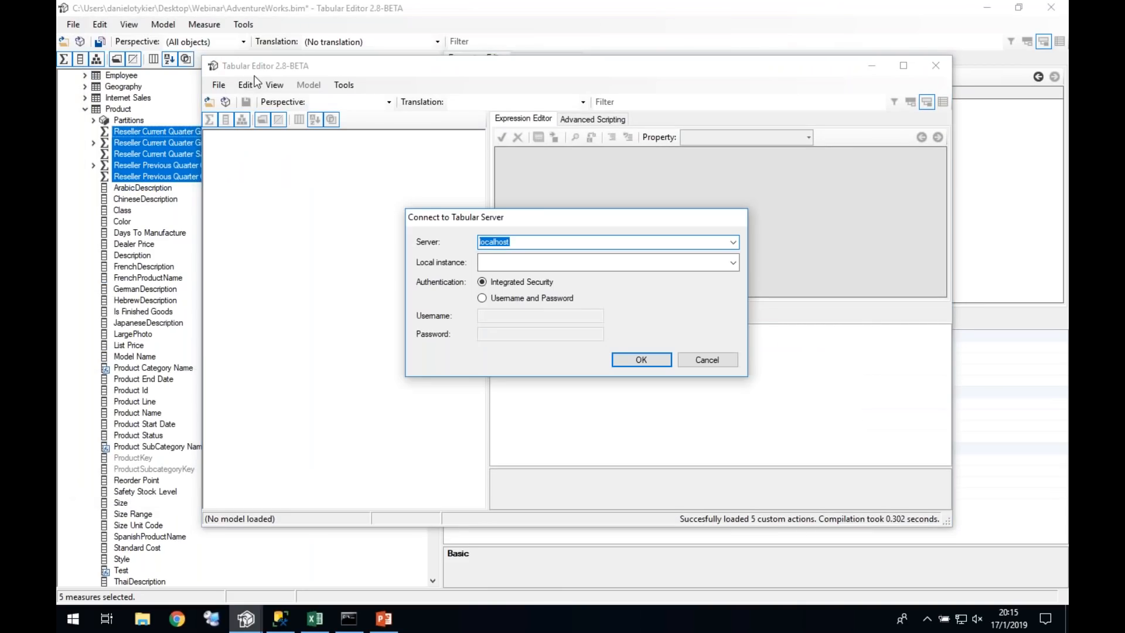
key("Escape")
left_click(219, 84)
mouse_move(275, 116)
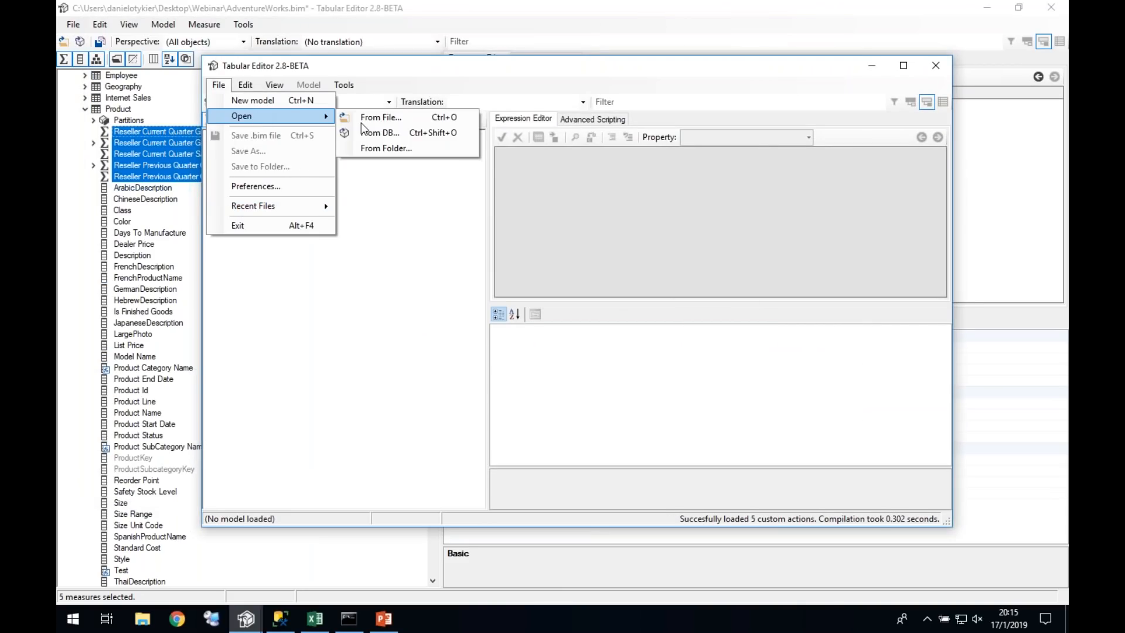
left_click(378, 134)
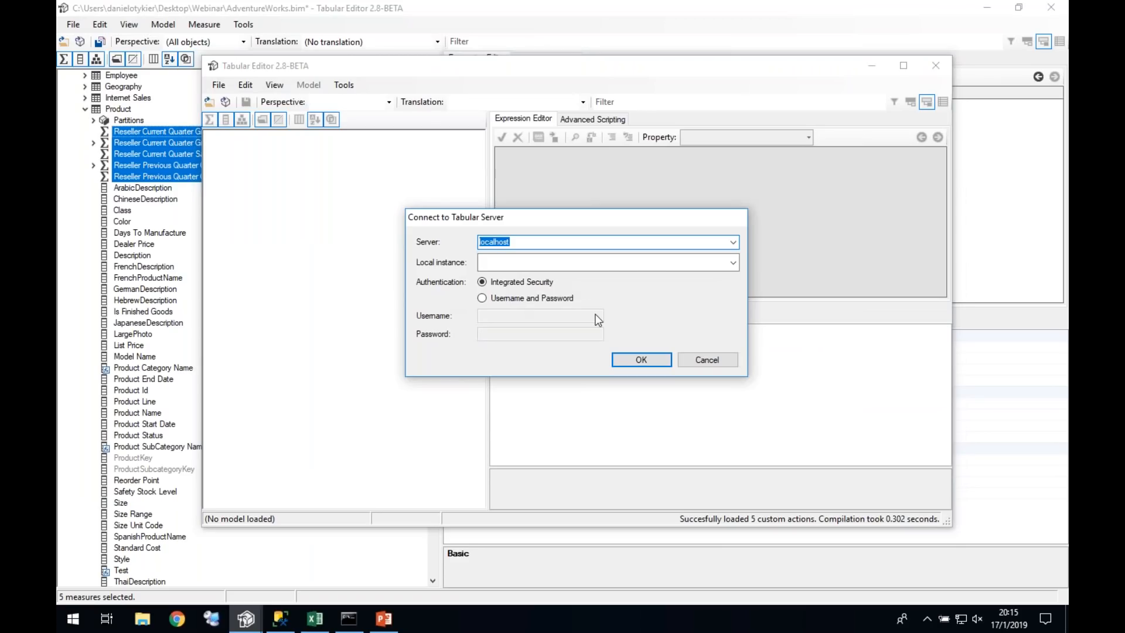
key("Return")
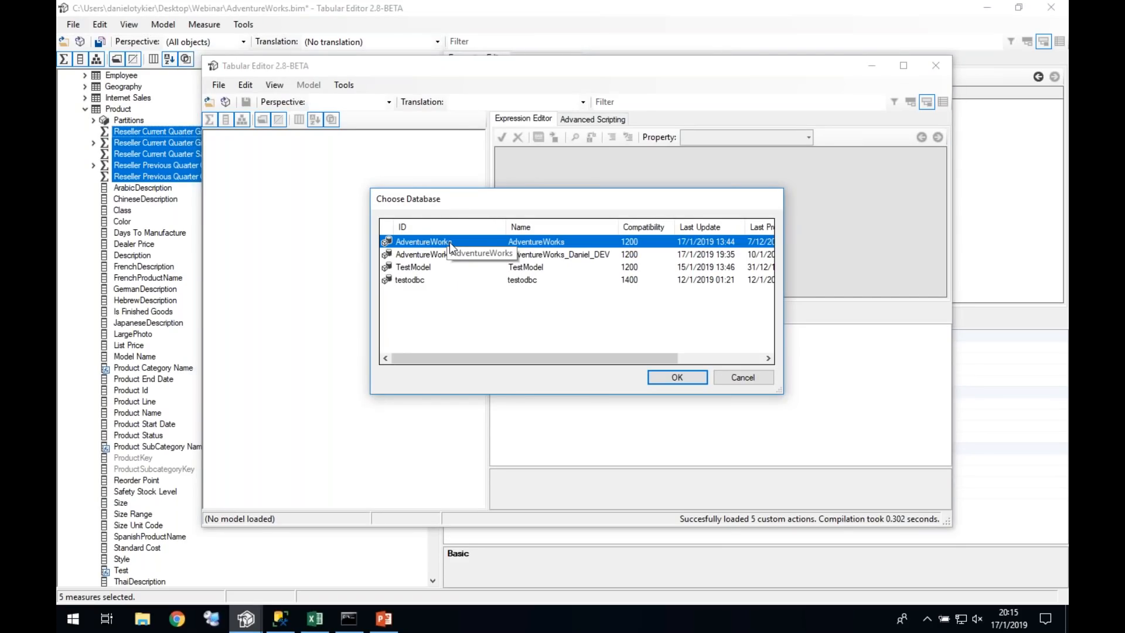
left_click(663, 378)
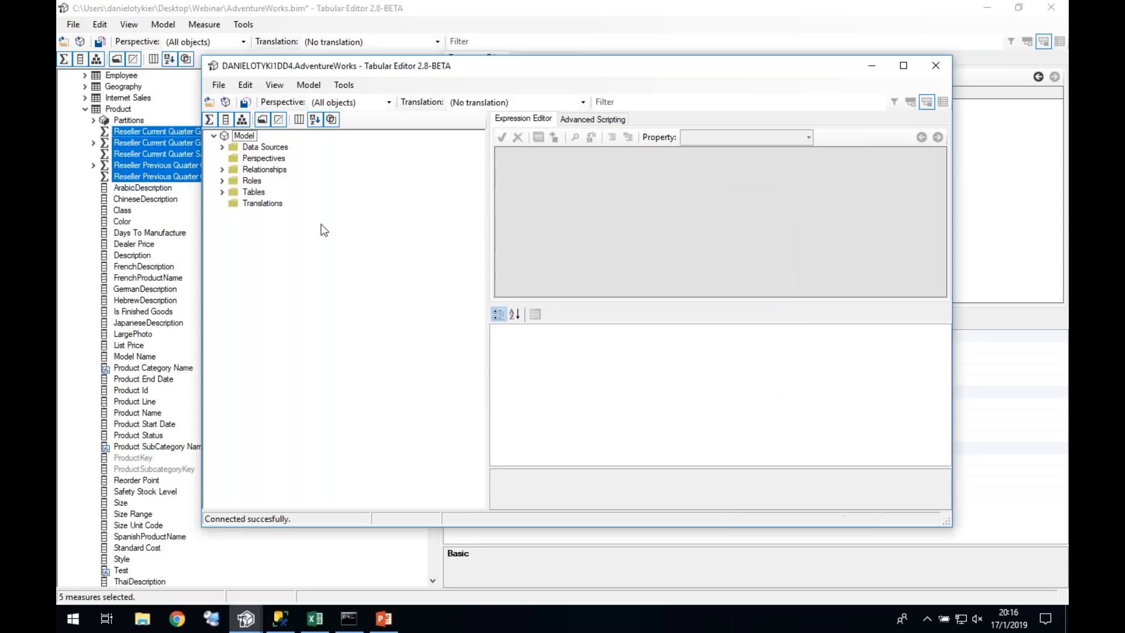
Step: Paste the copied measures into the Product table of the AdventureWorks database model
left_click(222, 192)
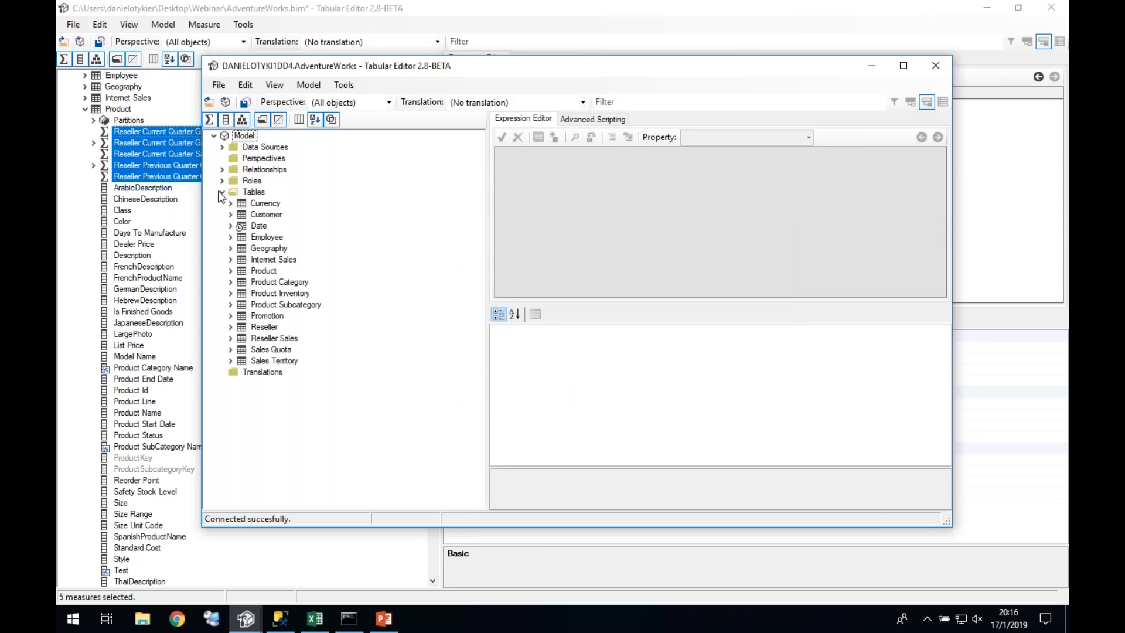
left_click(230, 270)
left_click(260, 273)
left_click(246, 85)
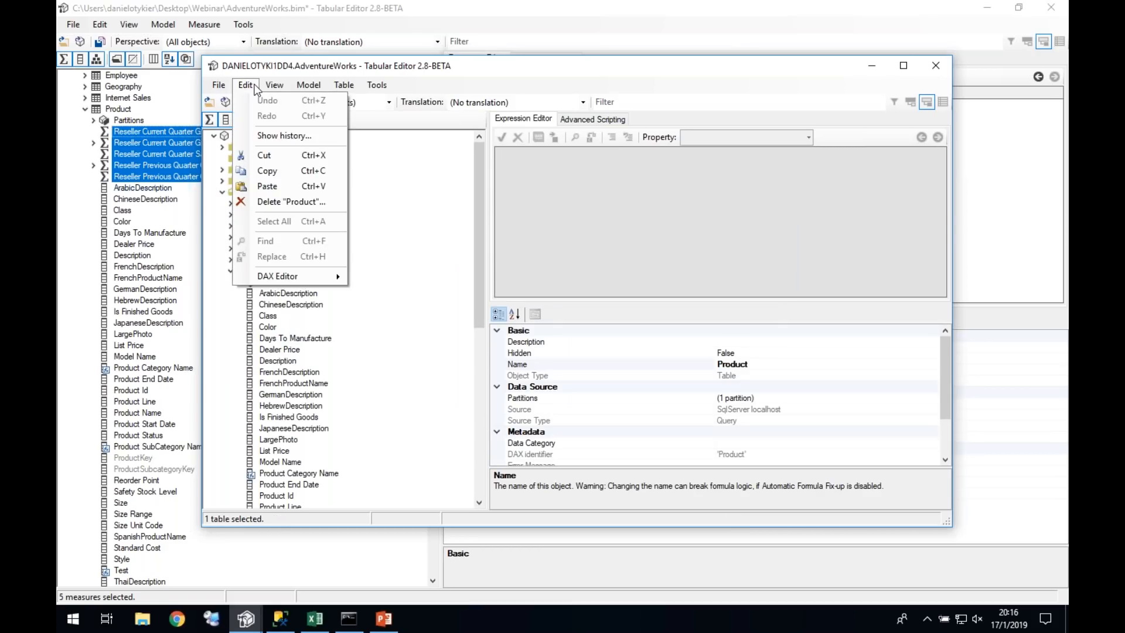
left_click(264, 190)
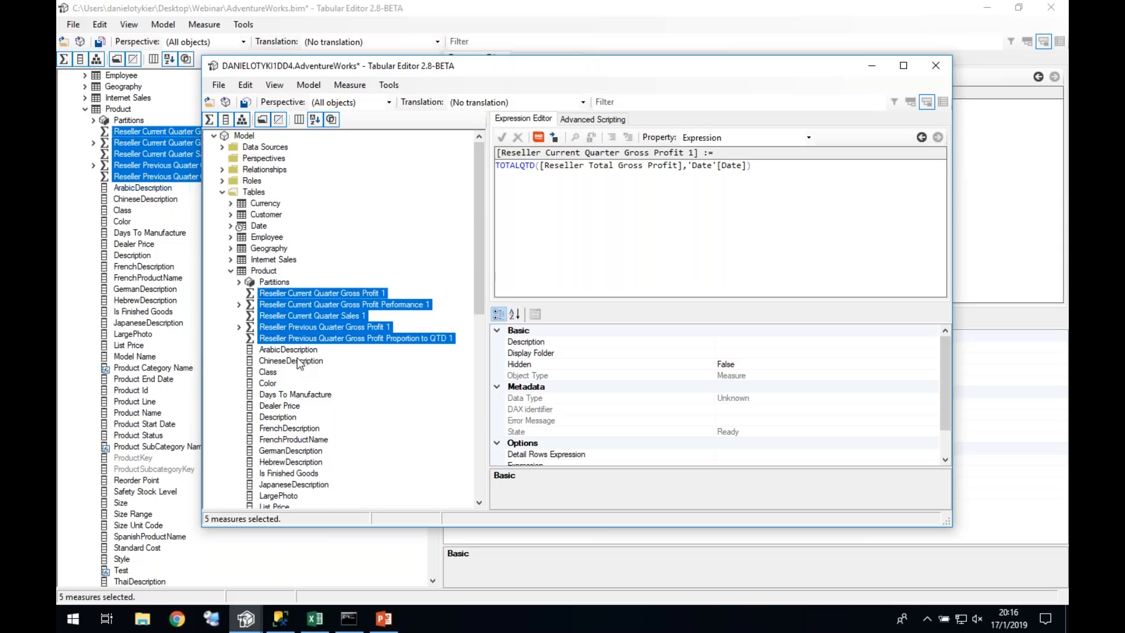
Step: Copy the Date table from the AdventureWorks database model and replace the Date table in AdventureWorks.bim with it
left_click(255, 226)
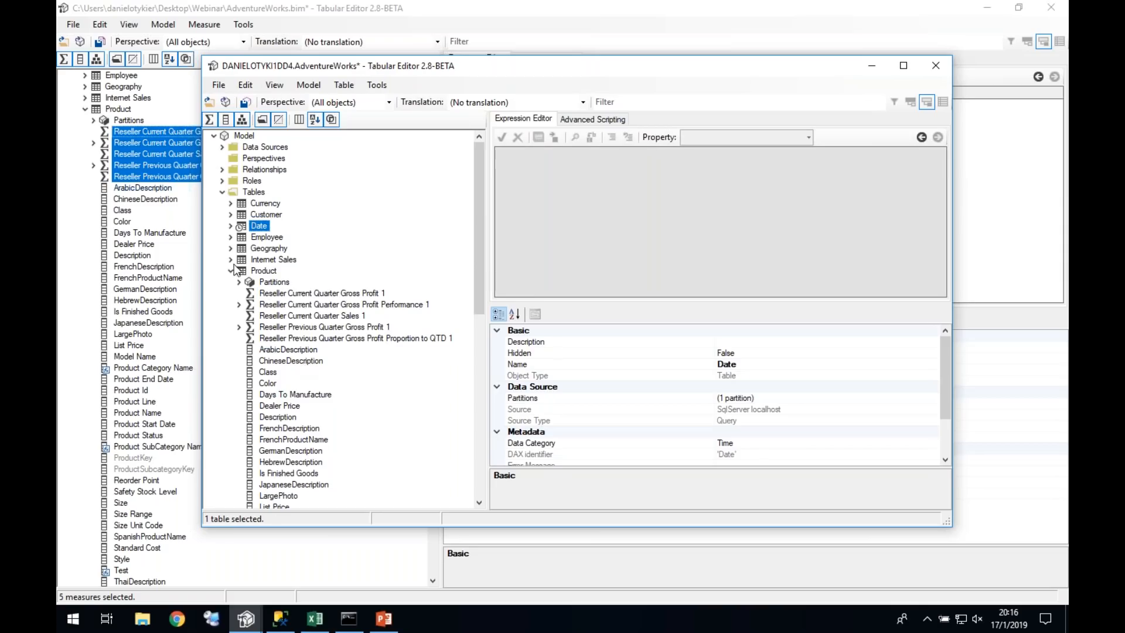
left_click(230, 271)
left_click(231, 226)
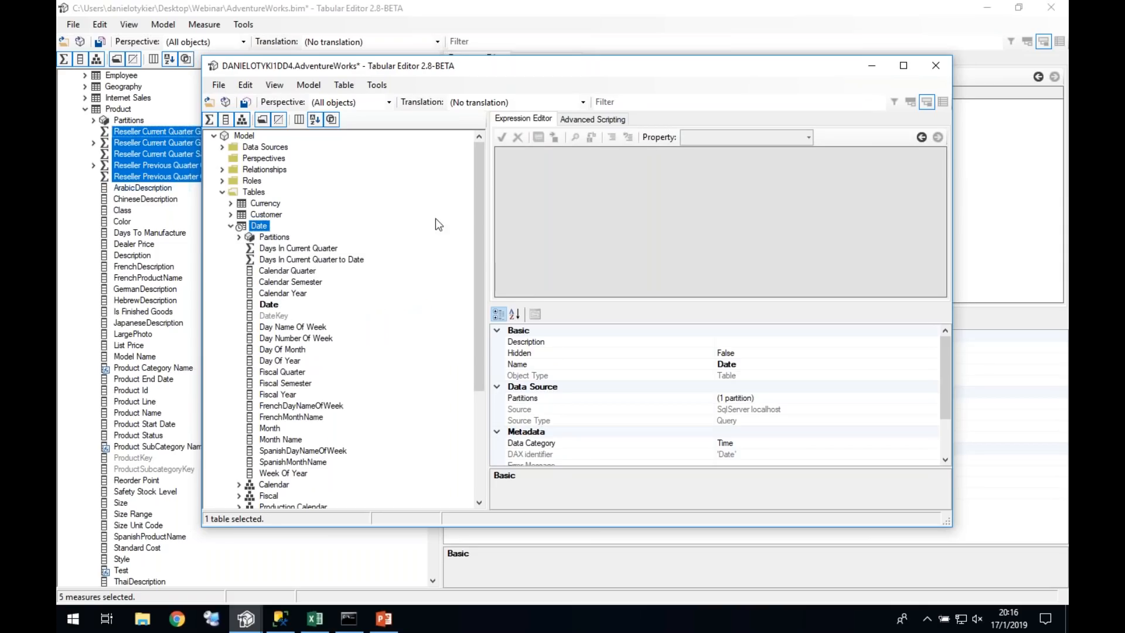
left_click_drag(474, 227, 475, 252)
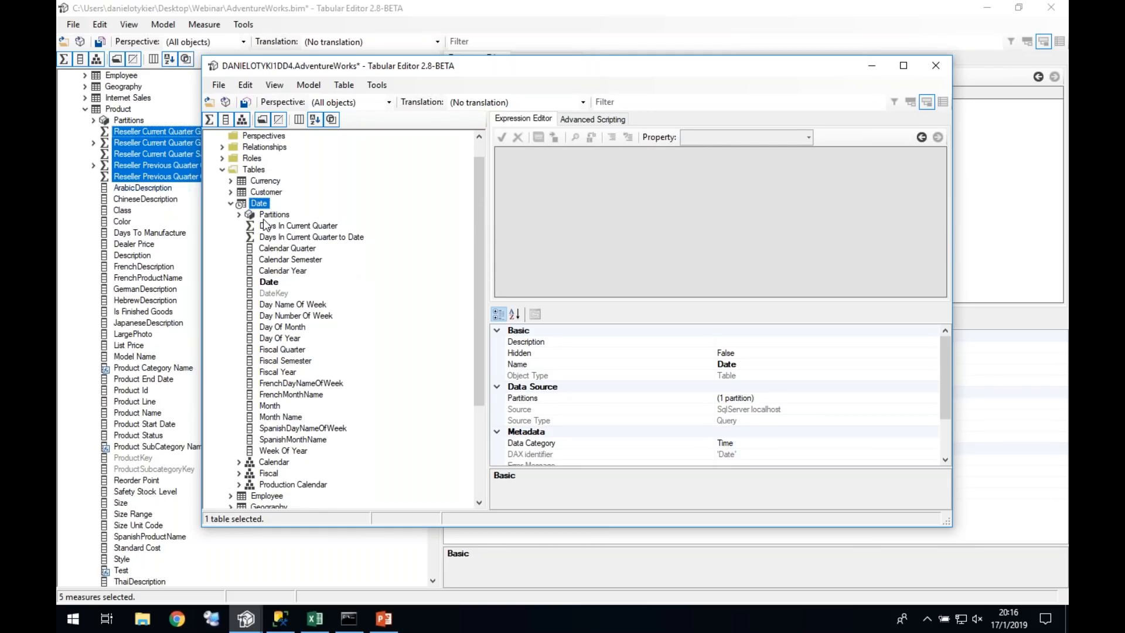
left_click(121, 143)
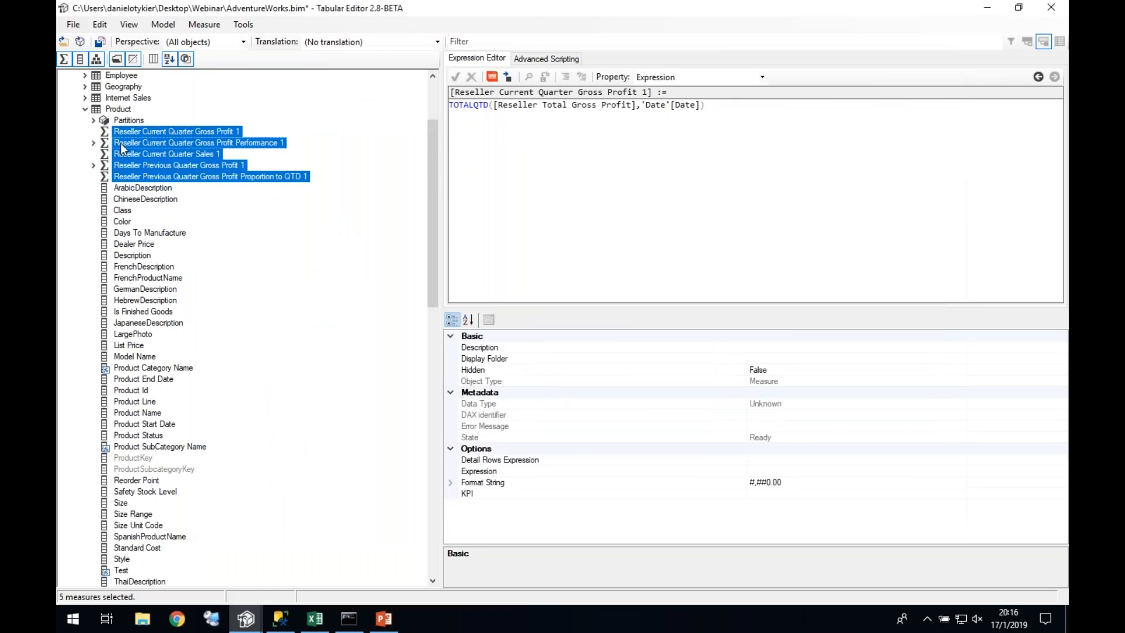
left_click(121, 143)
scroll(112, 164, "up", 3)
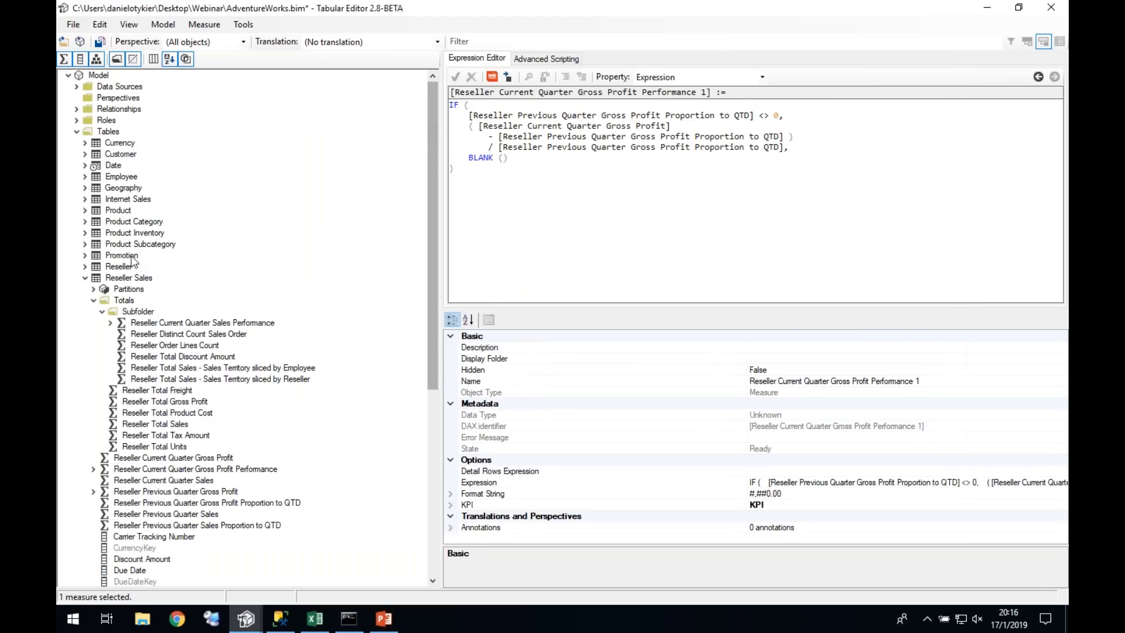
left_click(106, 167)
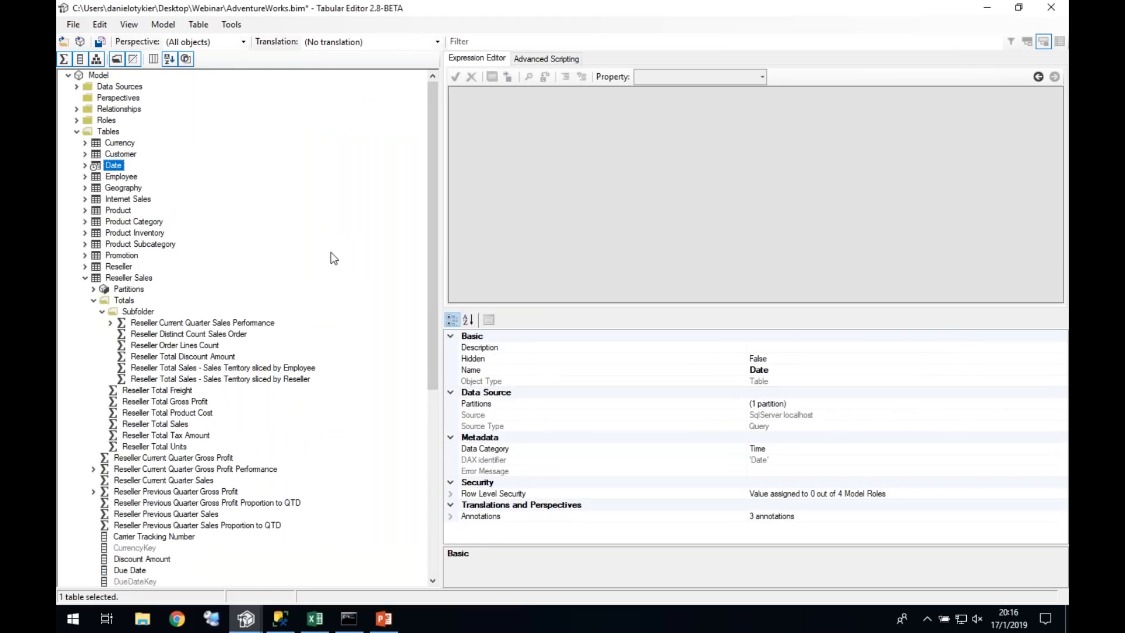
key("ctrl+v")
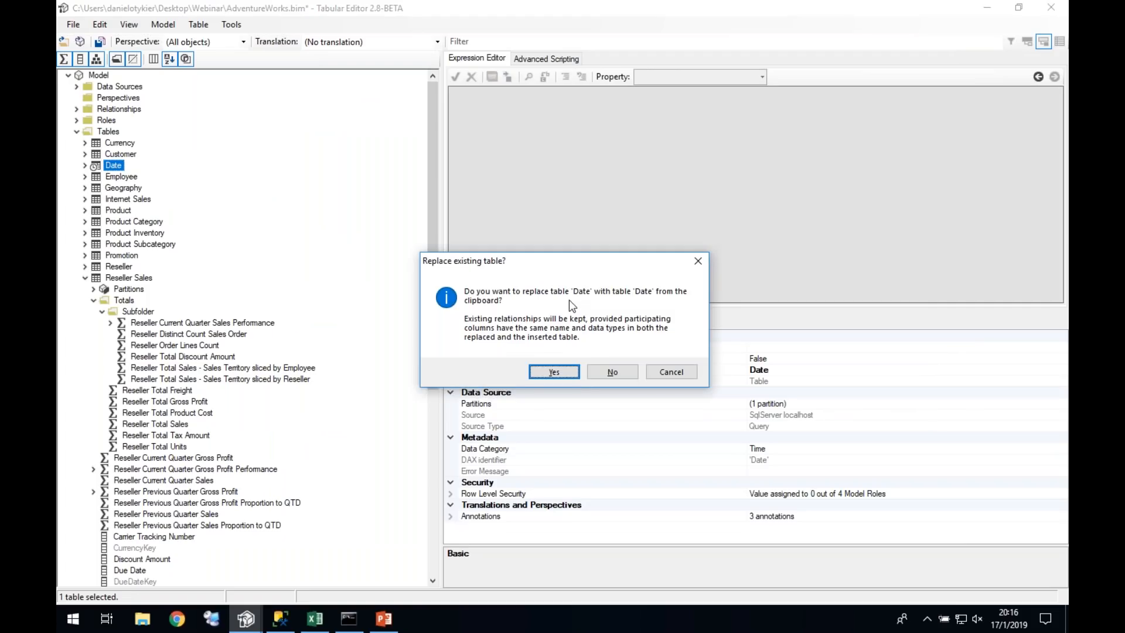
left_click(554, 372)
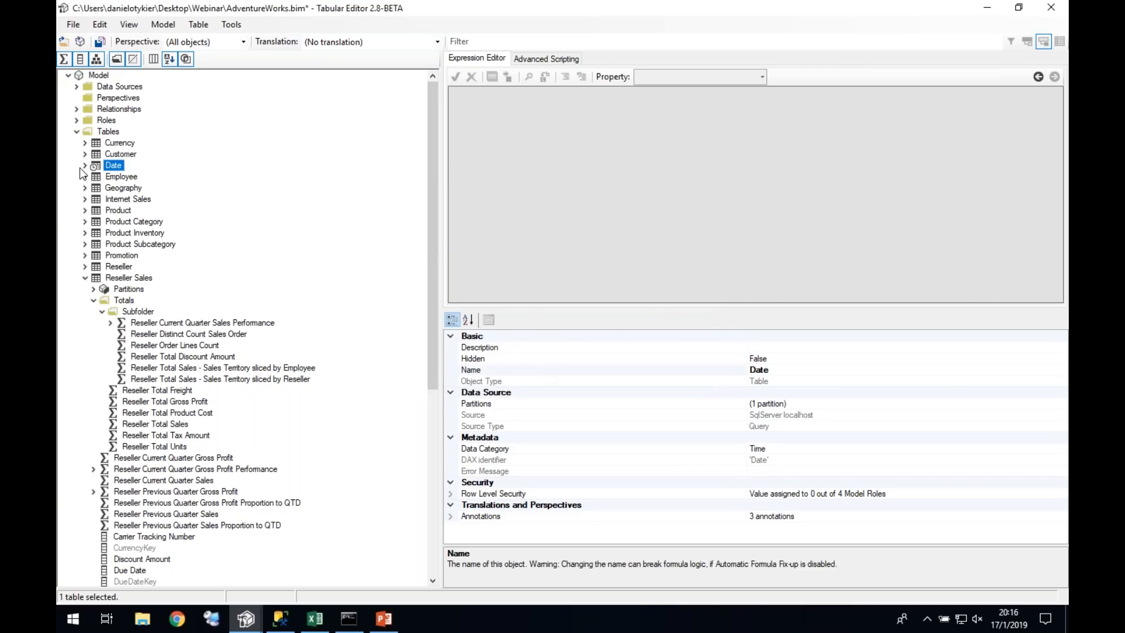
Step: Collapse the Reseller Sales table, then review the PowerPoint feature slide and the commands available for the Product table
left_click(85, 277)
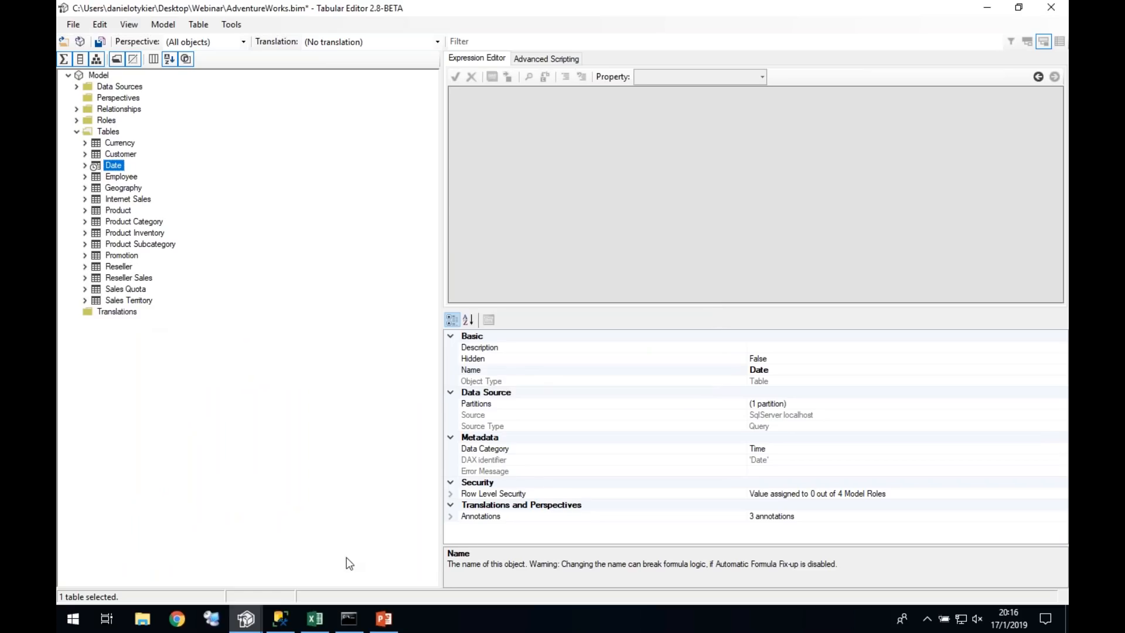
left_click(384, 620)
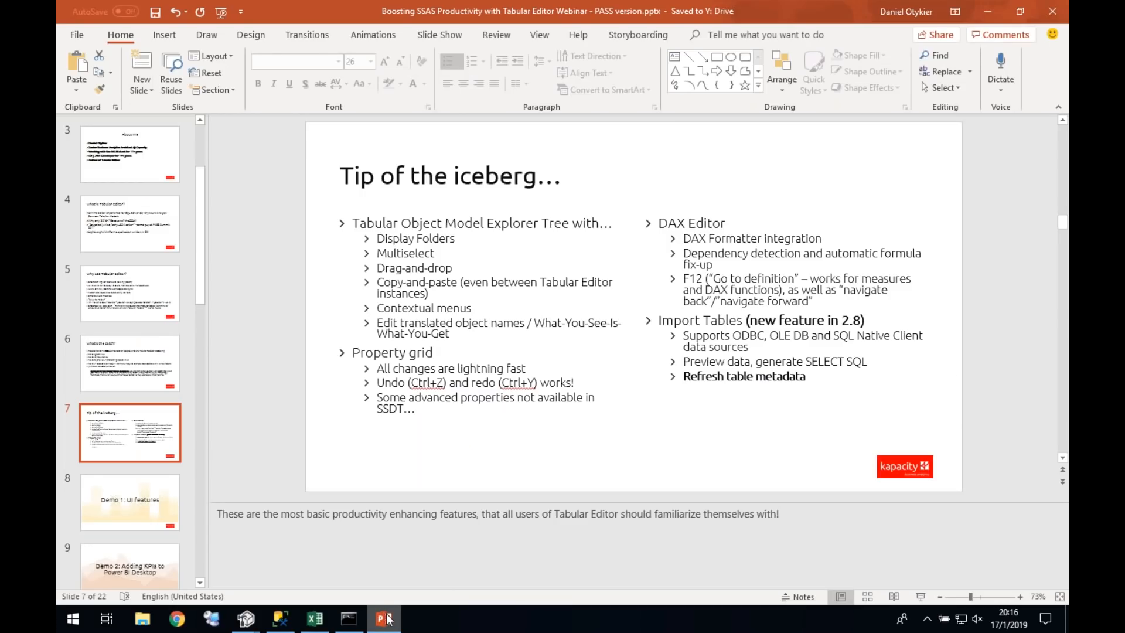
left_click(386, 618)
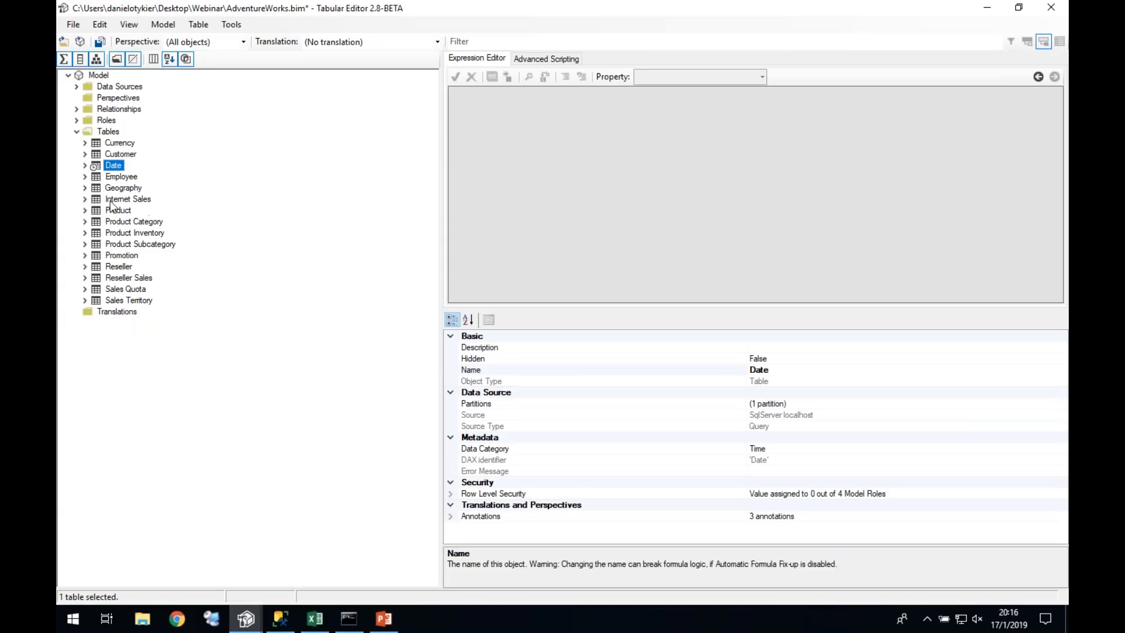
left_click(117, 212)
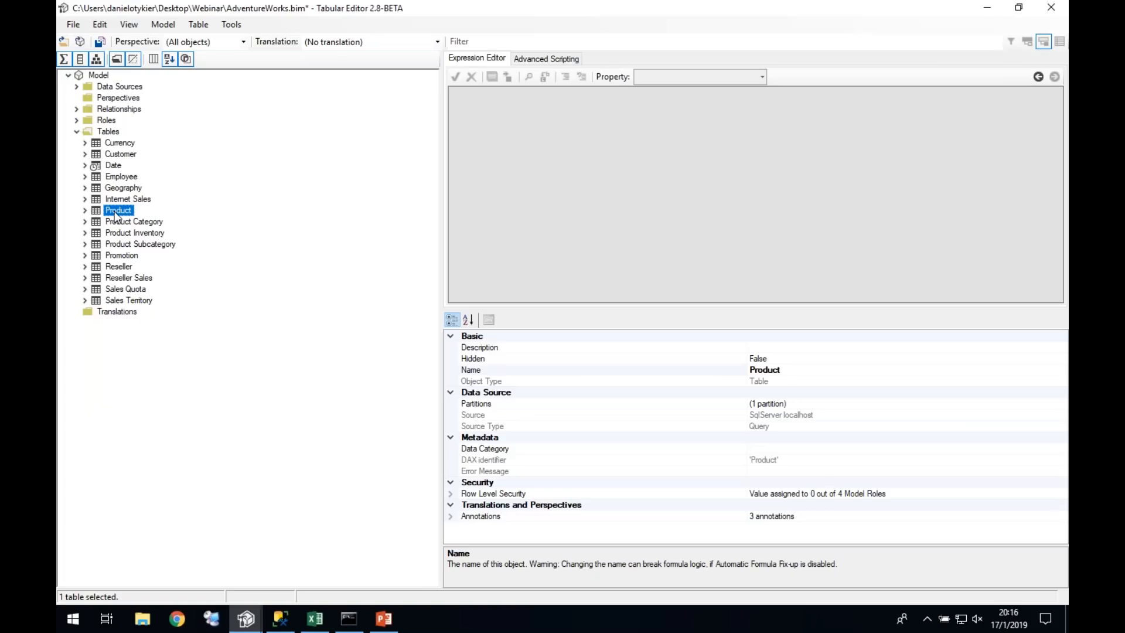
right_click(116, 216)
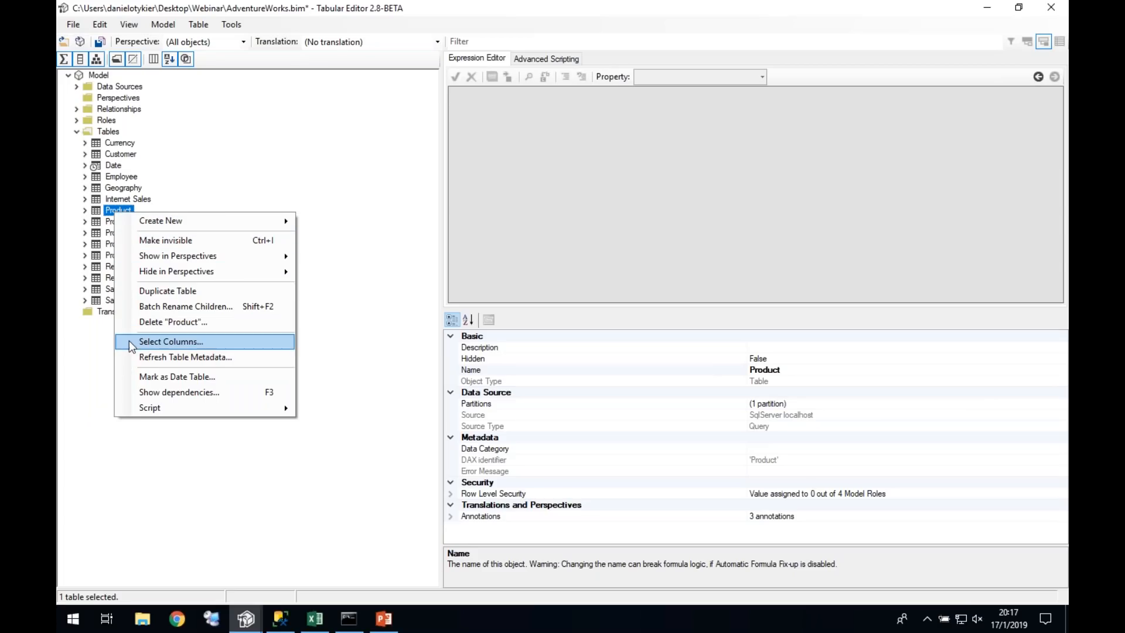
Step: Create a new perspective named Reseller in the AdventureWorks.bim model
left_click(111, 98)
right_click(107, 99)
left_click(126, 104)
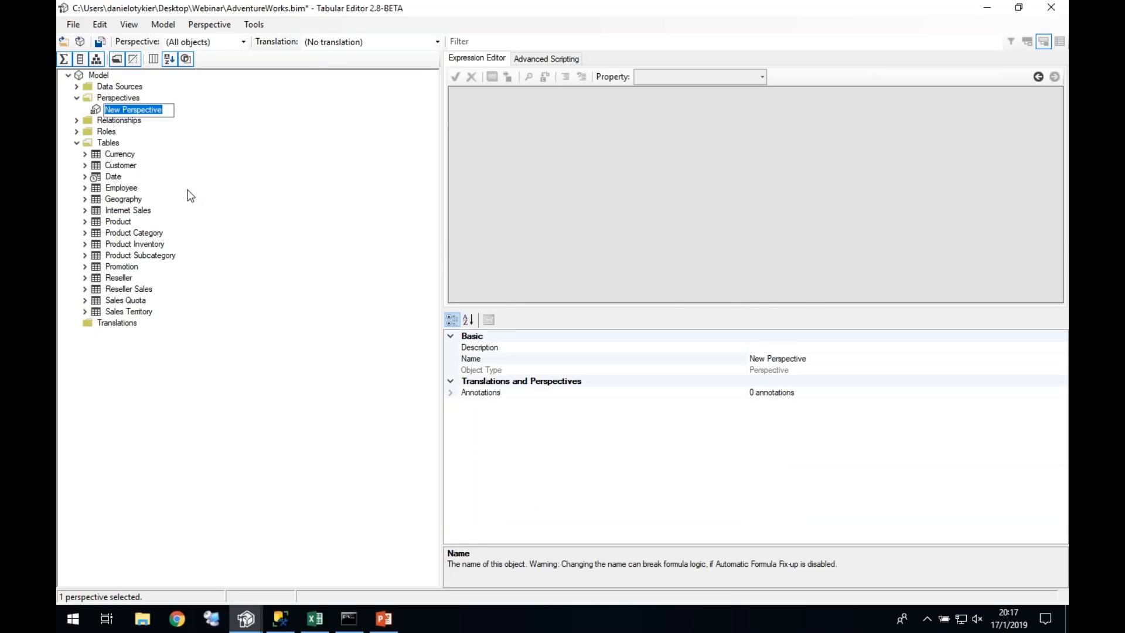
type("Reseller")
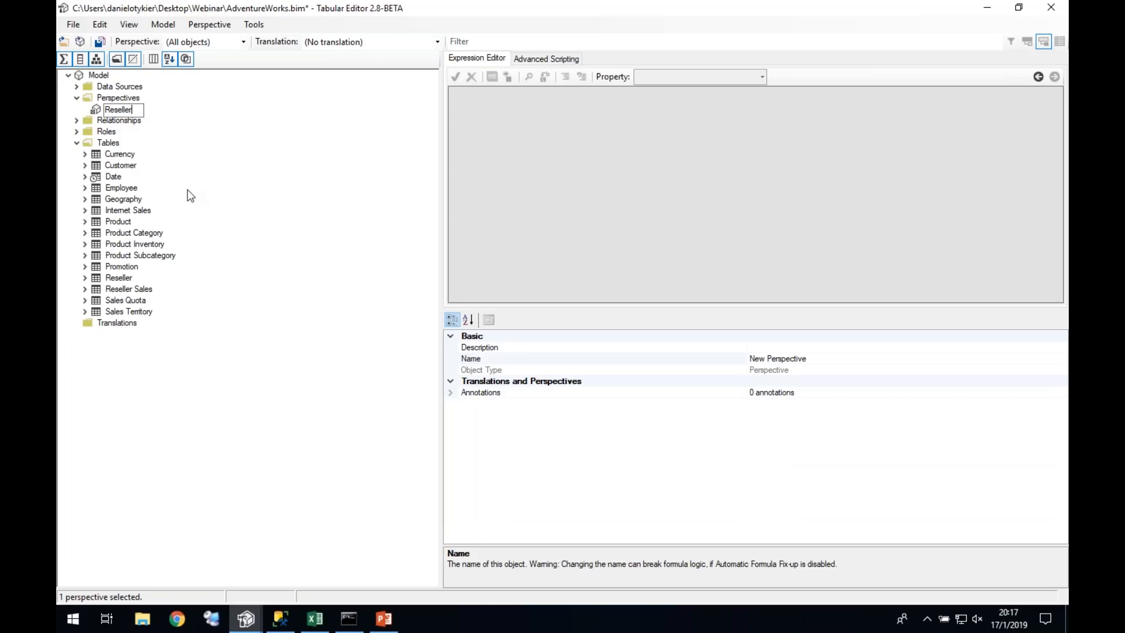
key("Return")
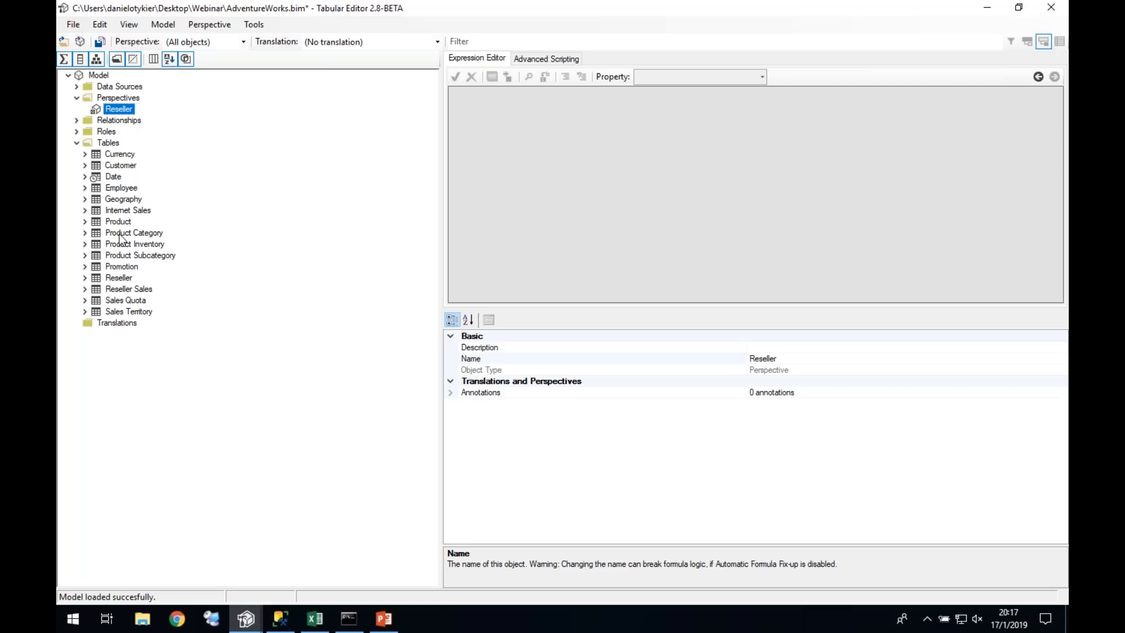
Step: Create a new perspective named Internet
right_click(113, 99)
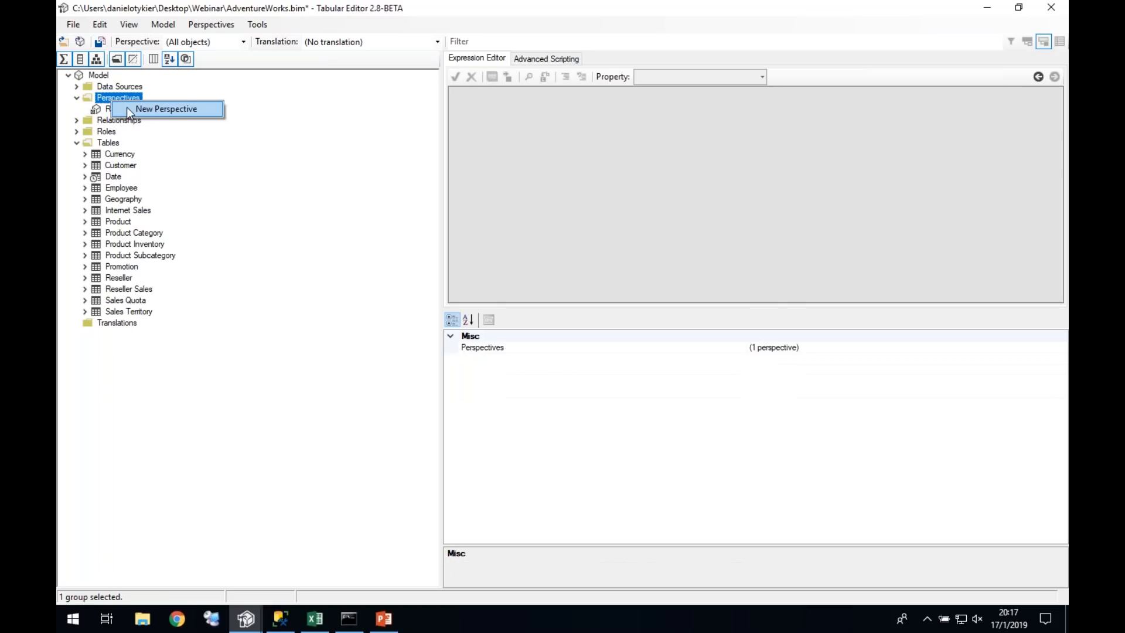
left_click(166, 109)
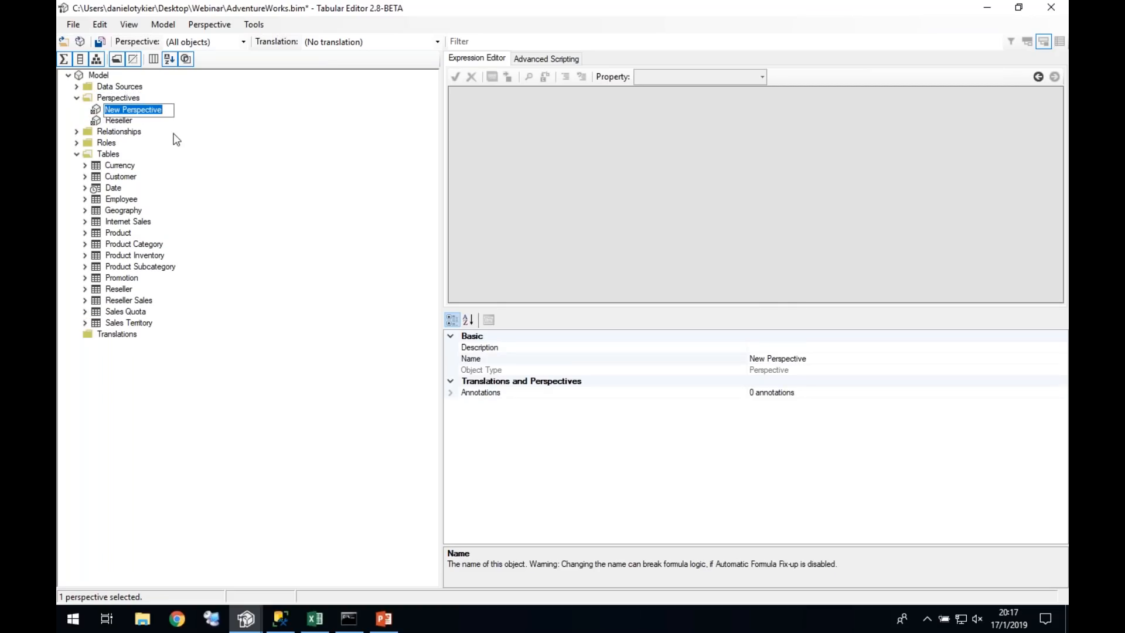
type("Internet")
key("Return")
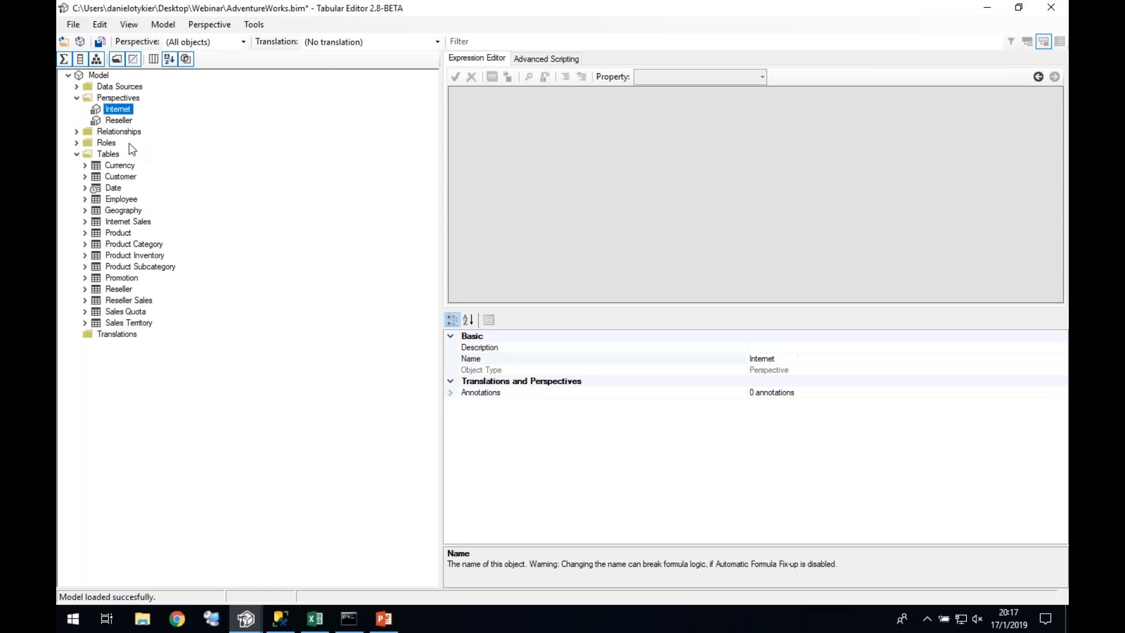
Step: Examine the Product table's Shown in Perspective settings for Internet and Reseller, enlarging the property area
left_click(114, 234, "ctrl")
left_click(114, 234)
left_click_drag(595, 306, 603, 157)
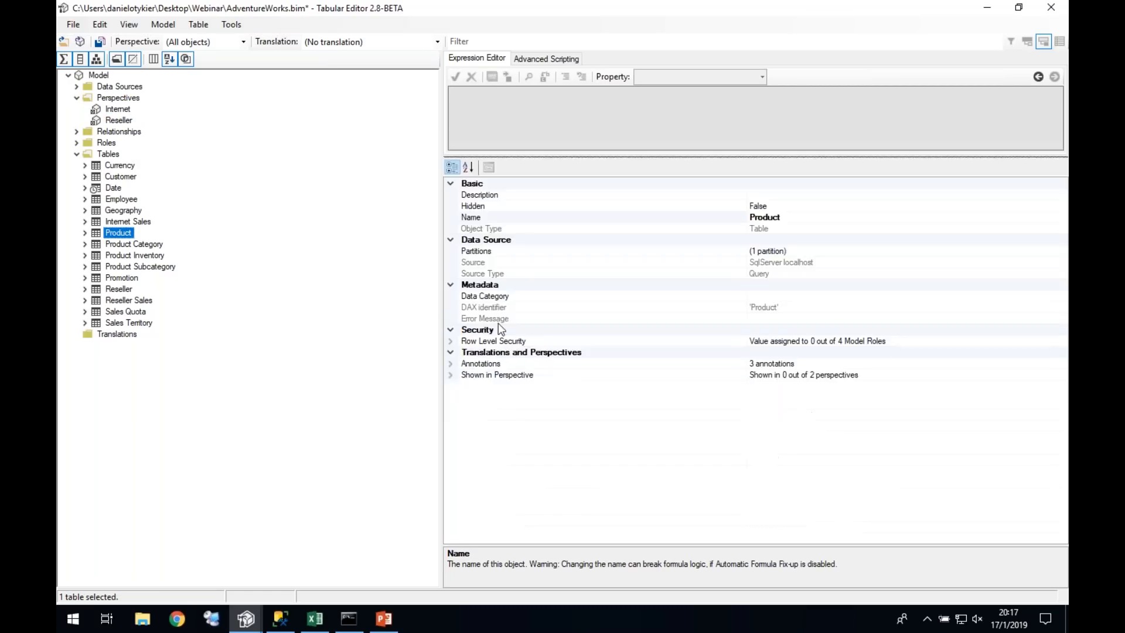
left_click(451, 375)
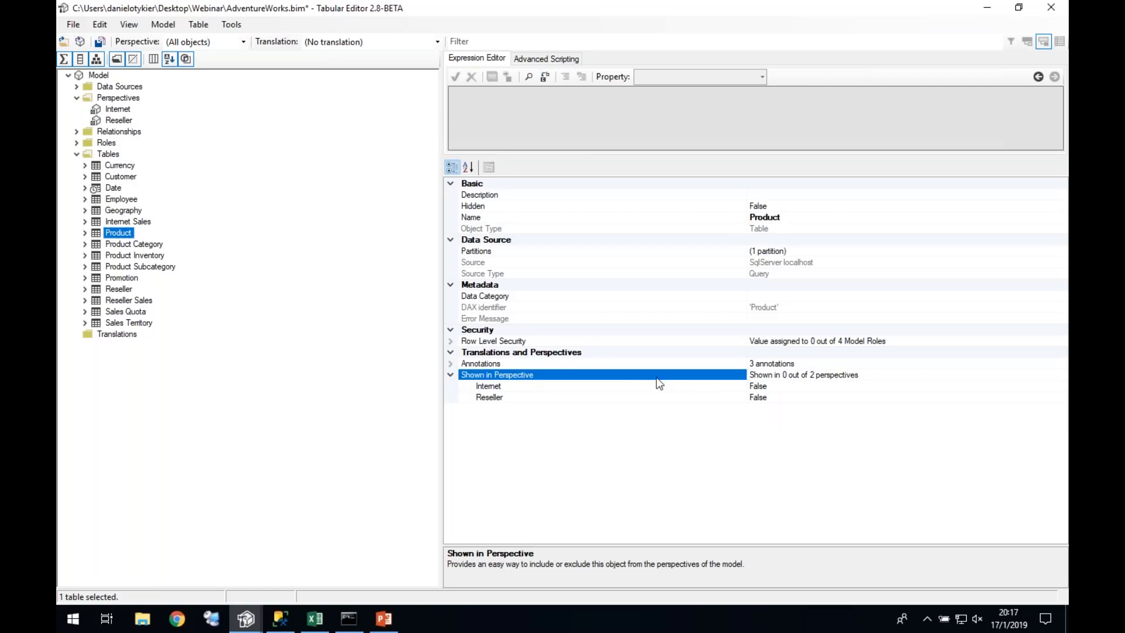
left_click(782, 385)
key("Down")
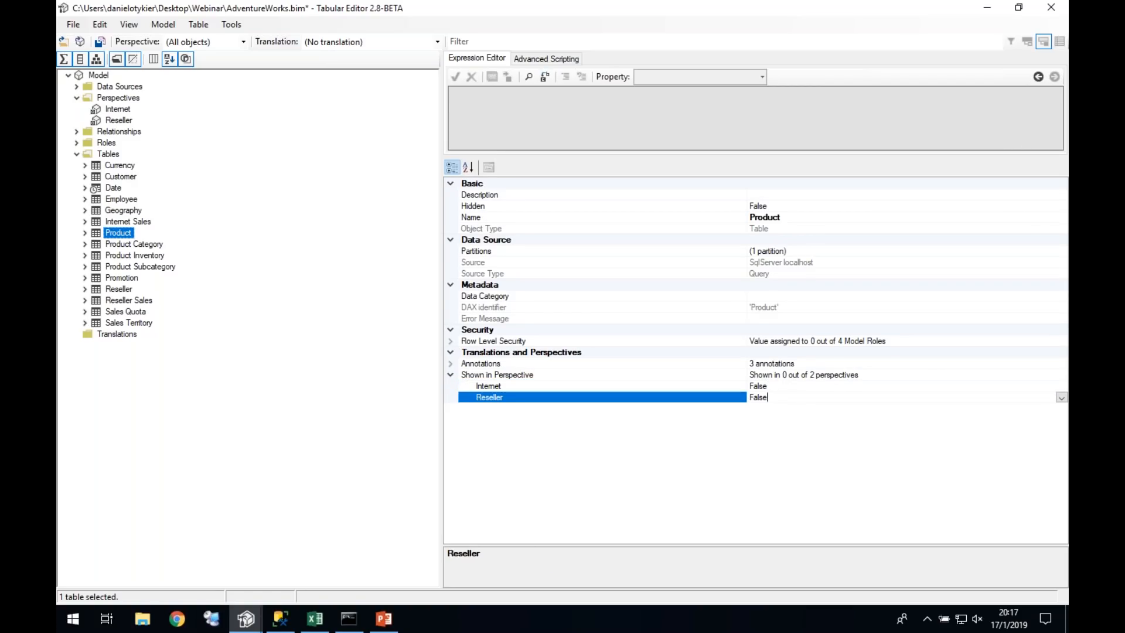
left_click(777, 385)
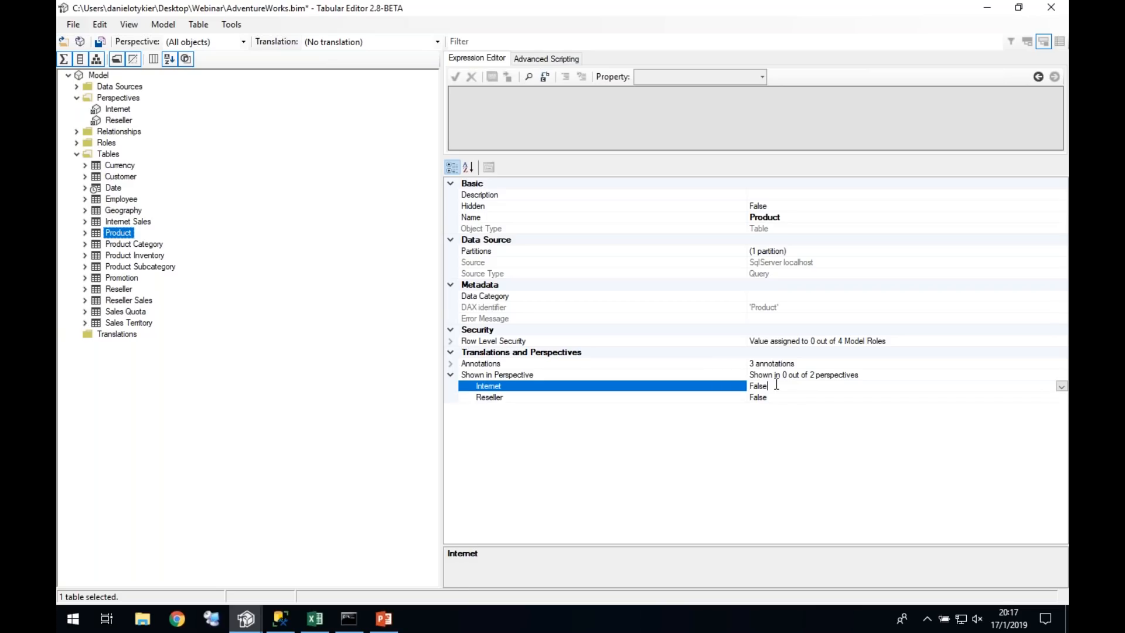
key("Down")
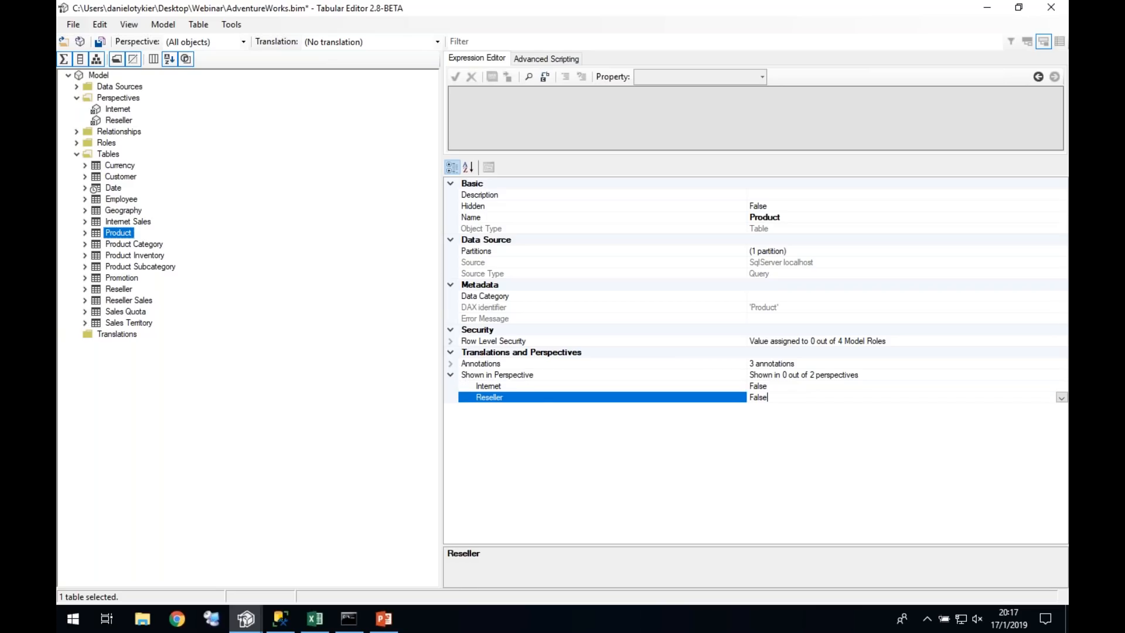
Step: Review the Product table's Row Level Security entries for each model role
left_click(451, 341)
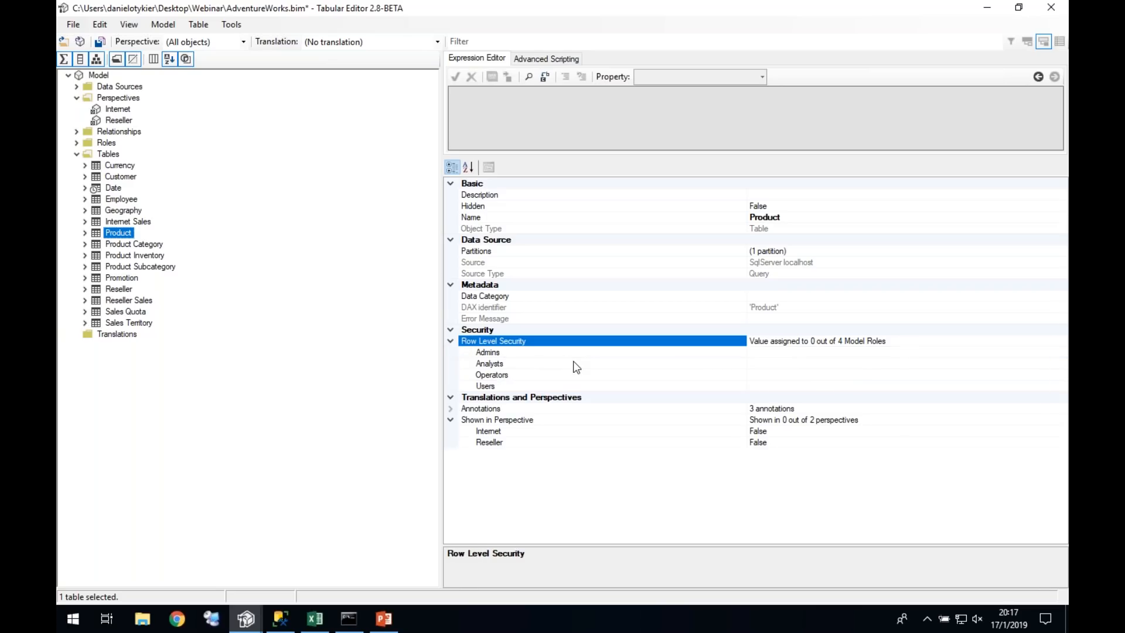
left_click(794, 364)
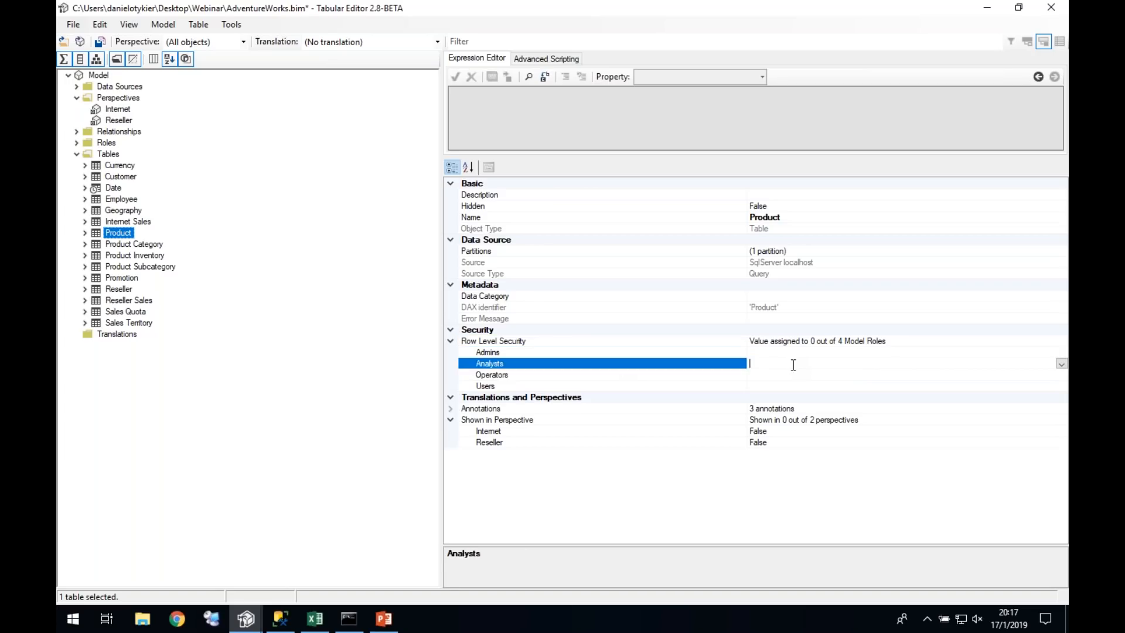
key("Down")
key("Down")
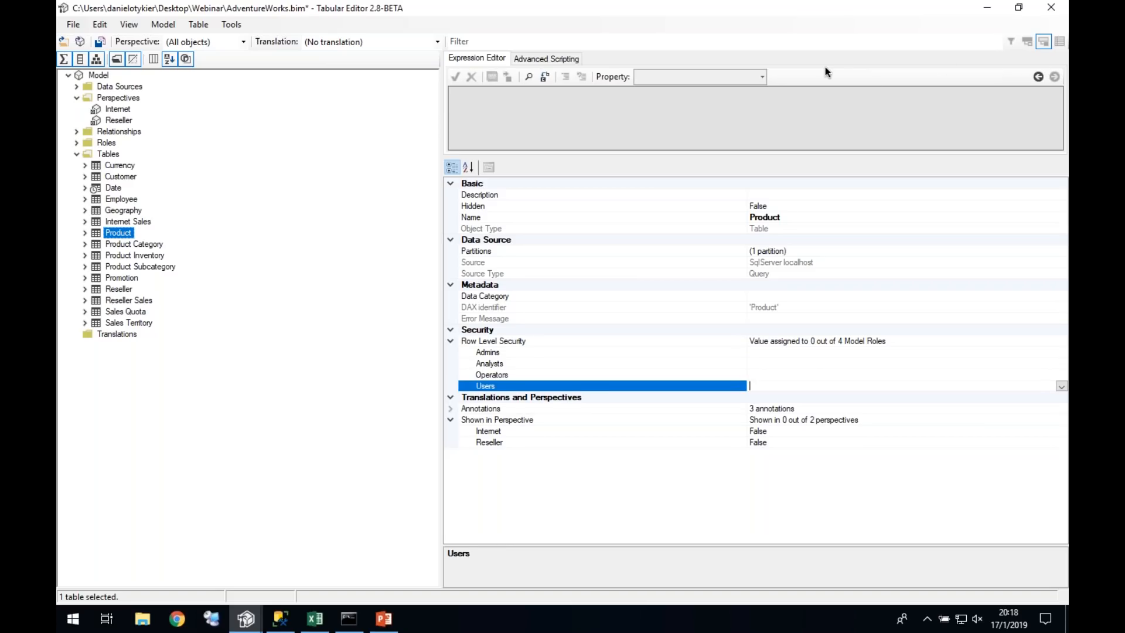
Step: Show the Reseller Sales, Reseller, Product and Date tables together in the Reseller perspective
left_click(123, 222)
left_click(118, 245)
left_click(118, 232)
left_click(119, 120)
left_click(120, 300)
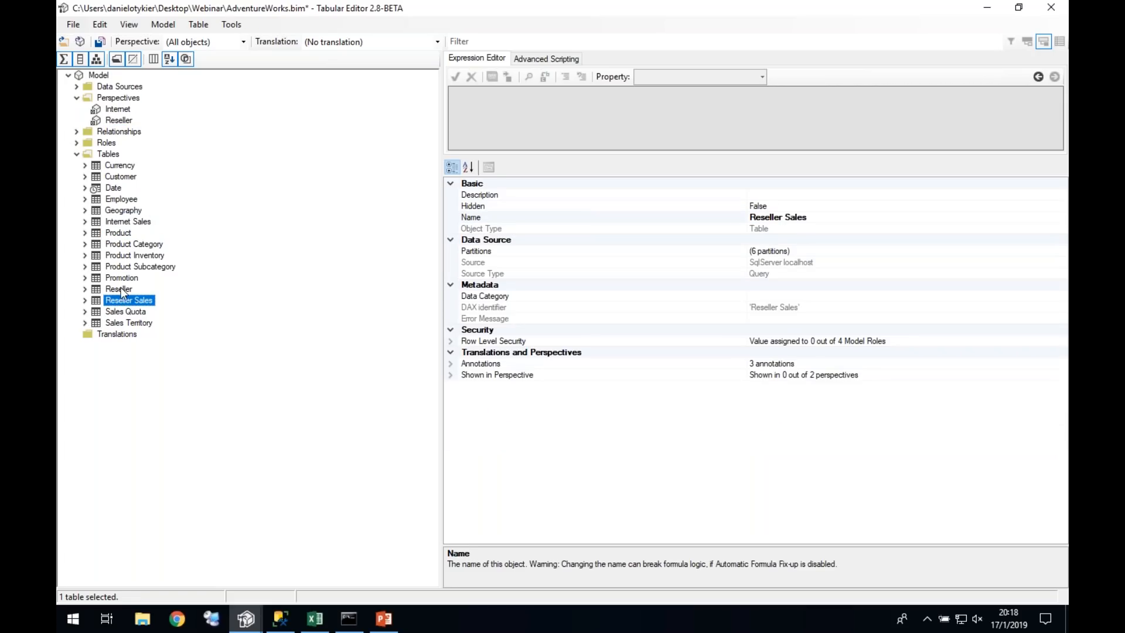
left_click(120, 289, "ctrl")
left_click(119, 233, "ctrl")
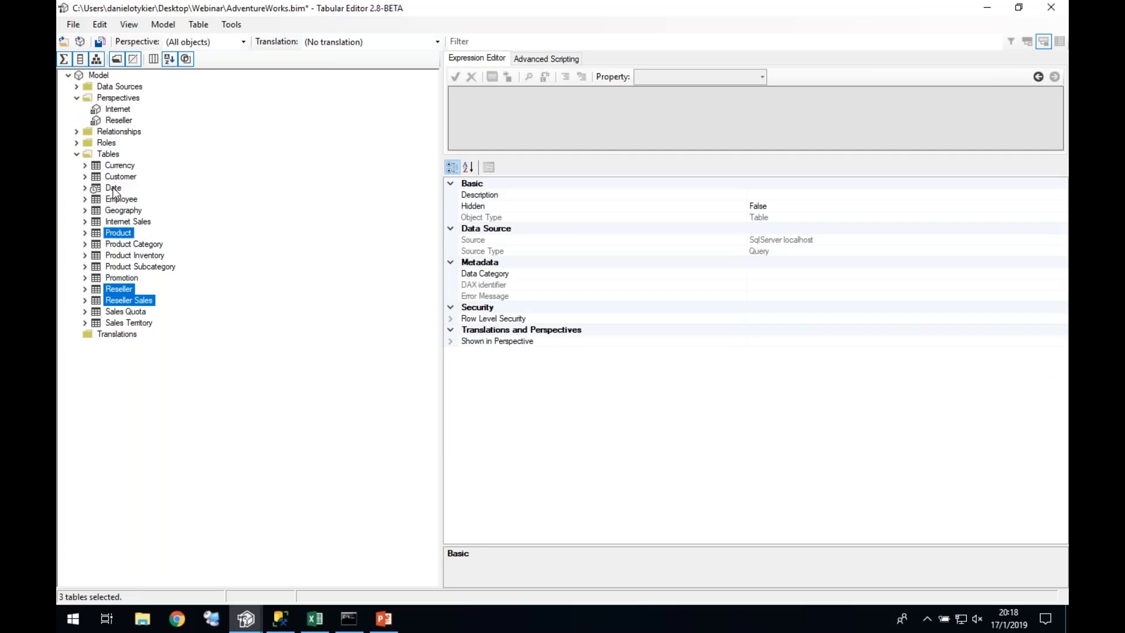
left_click(114, 188, "ctrl")
right_click(115, 193)
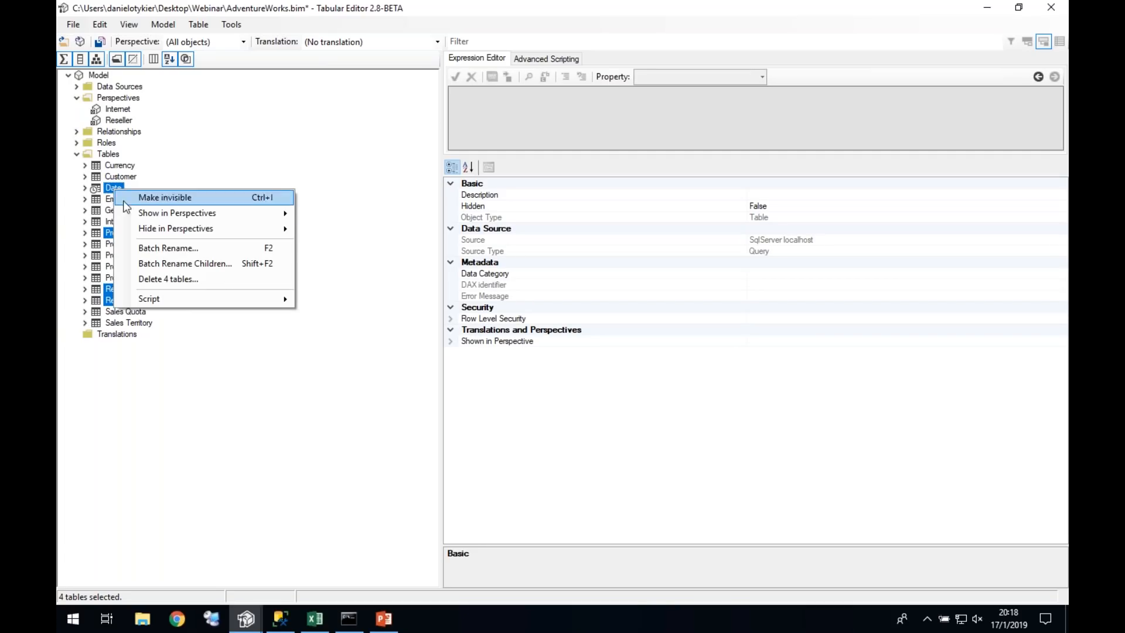
mouse_move(217, 213)
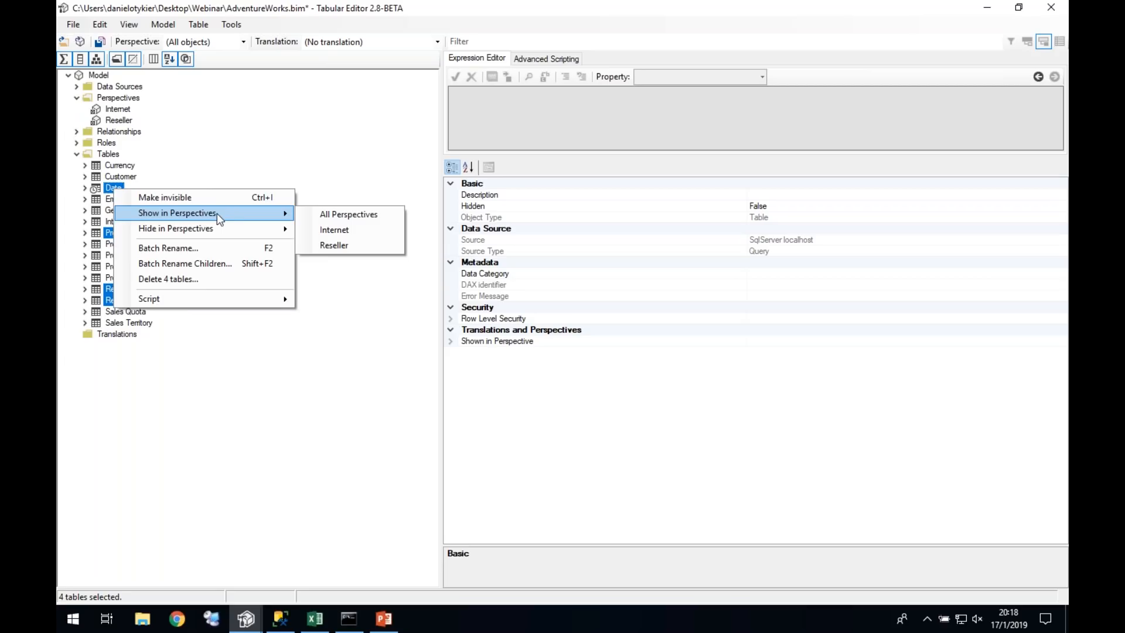
left_click(327, 244)
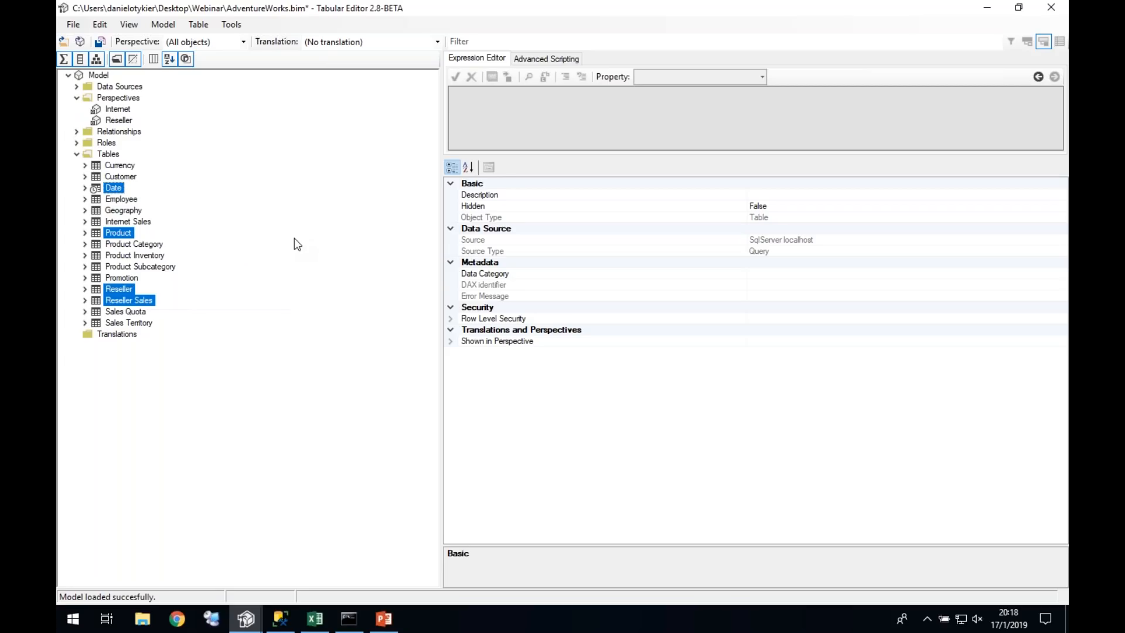
Step: View the model tree through the Reseller perspective, and return it to all objects
left_click(161, 207)
left_click(123, 212)
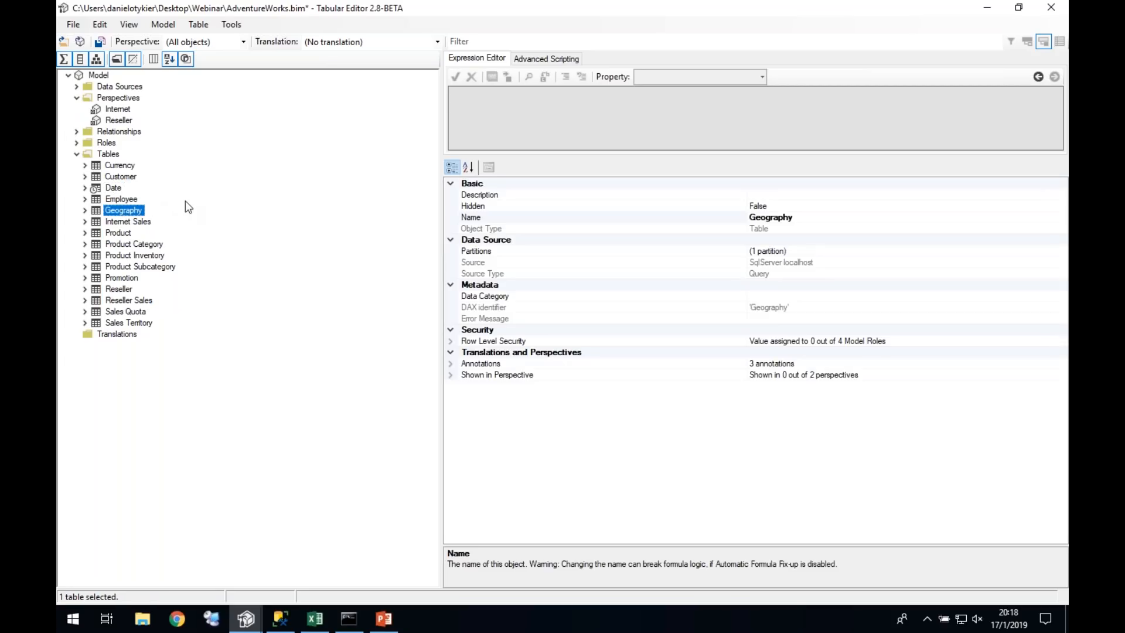
left_click(200, 40)
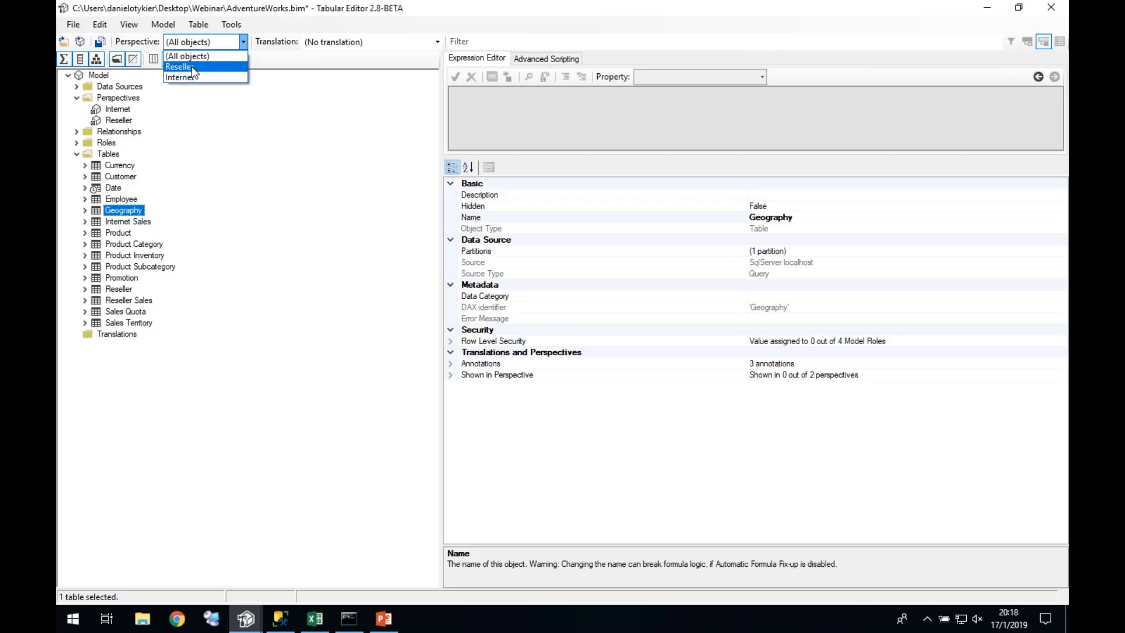
left_click(194, 69)
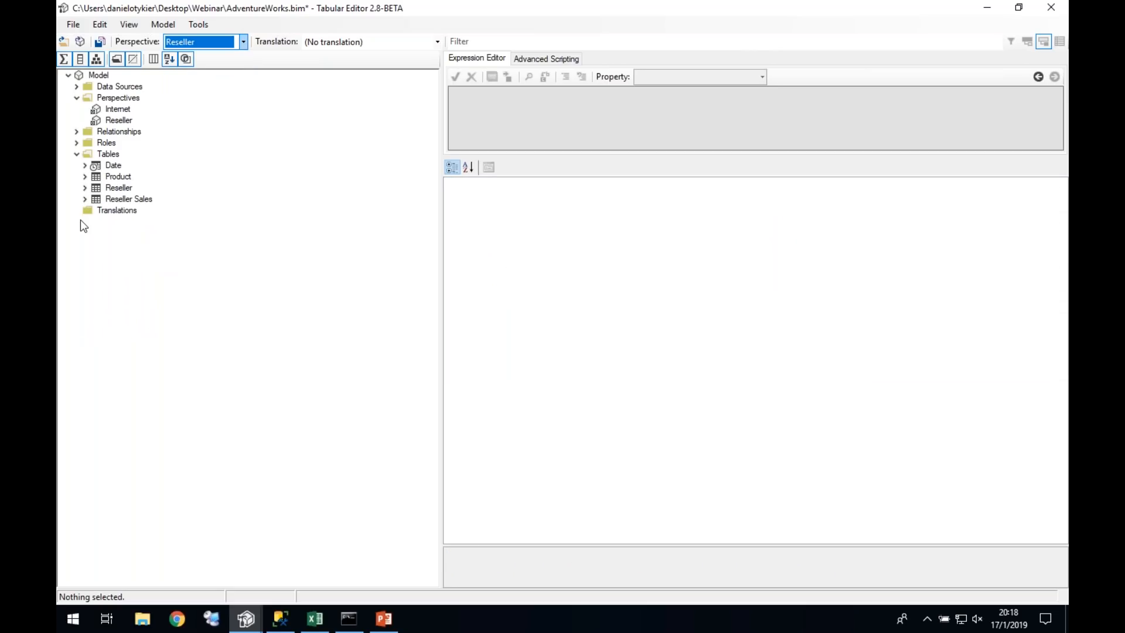
left_click(181, 42)
left_click(179, 56)
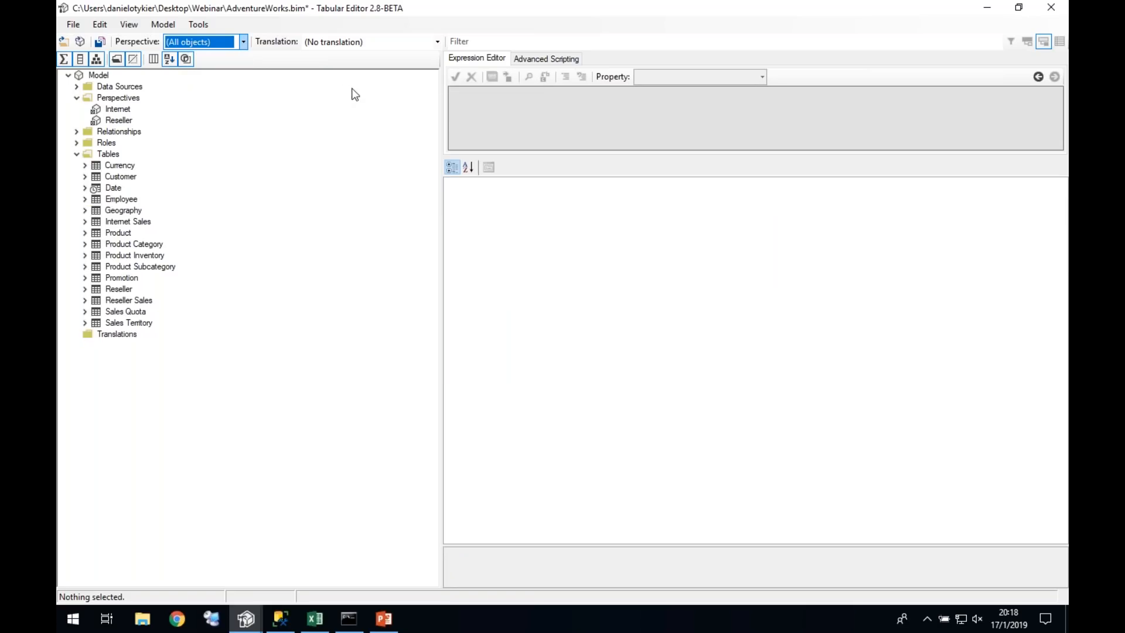
Step: Filter the model objects by "Sales" and look through the matches as a flat list
left_click(487, 42)
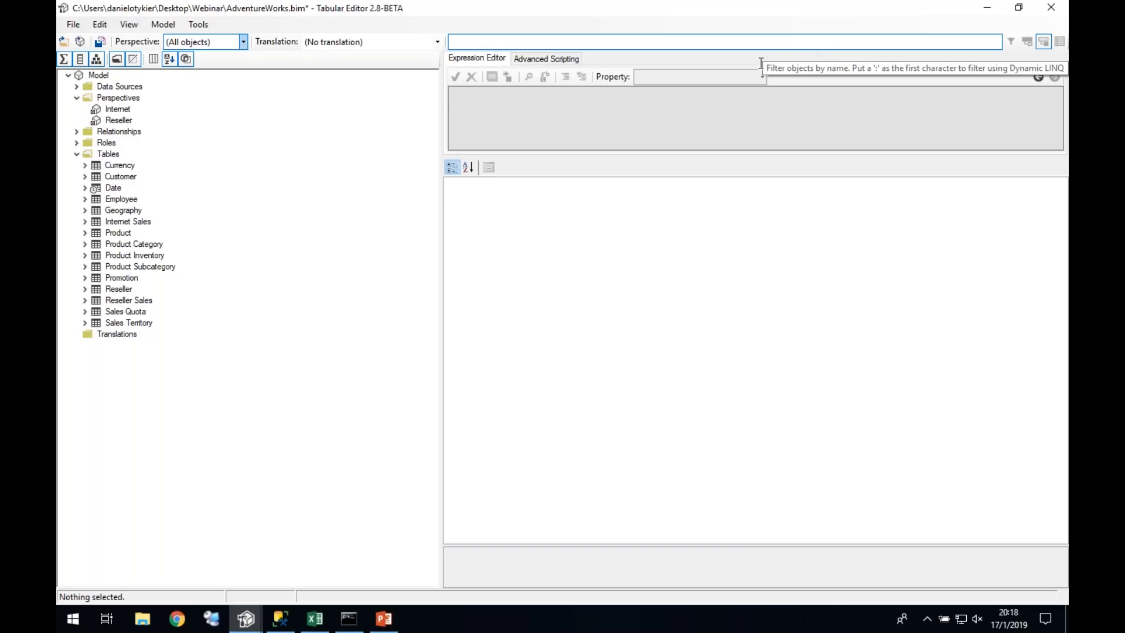
type("Sales")
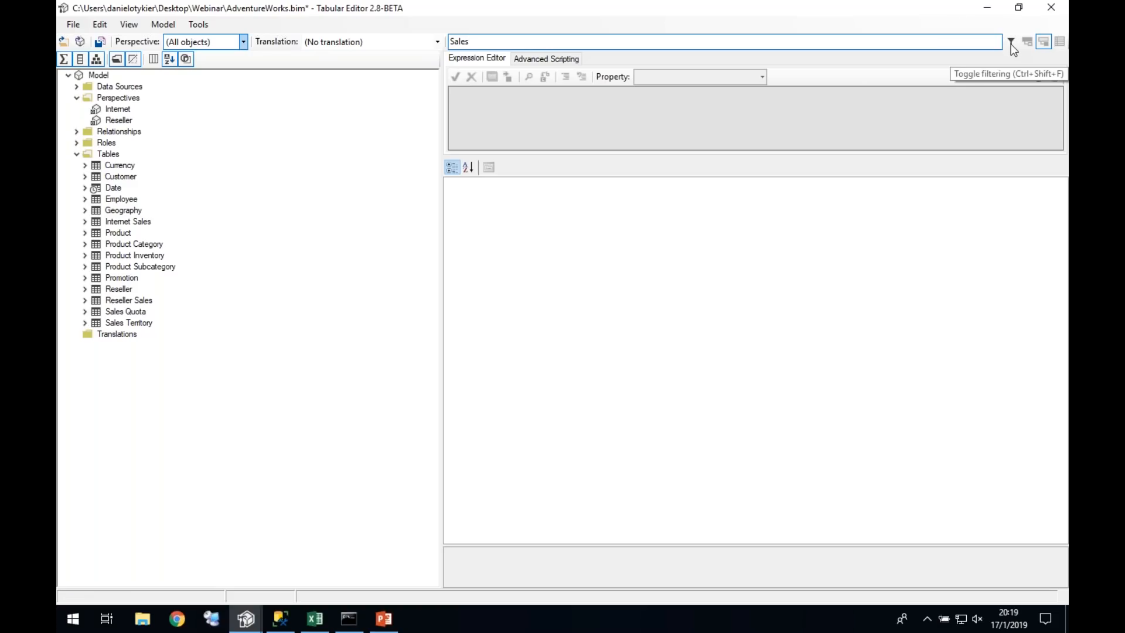
left_click(1011, 43)
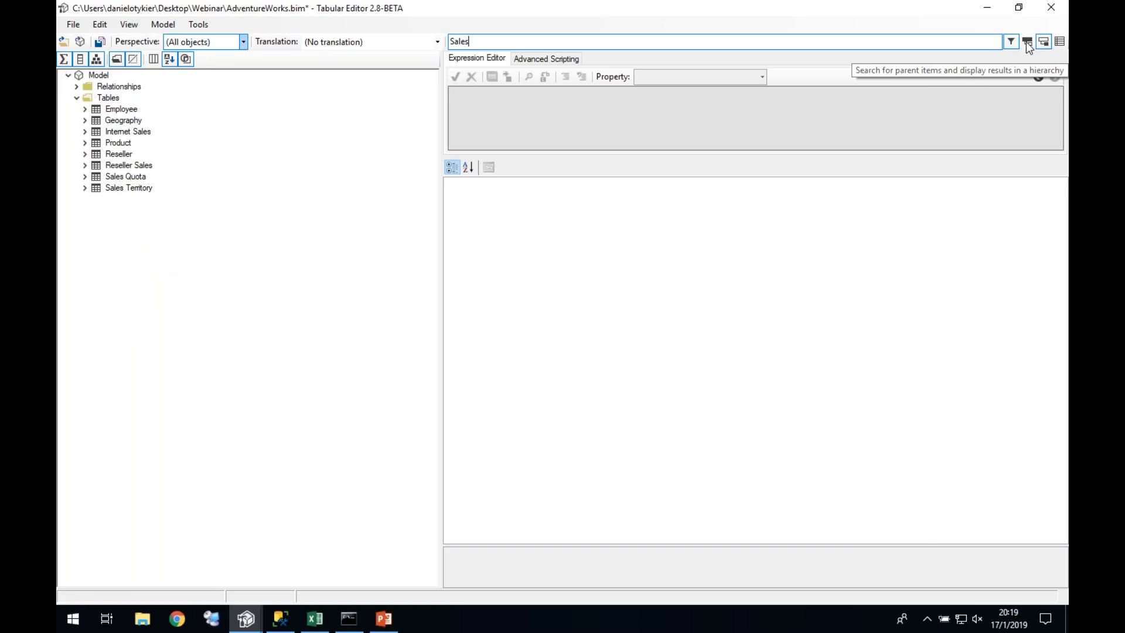
left_click(1060, 42)
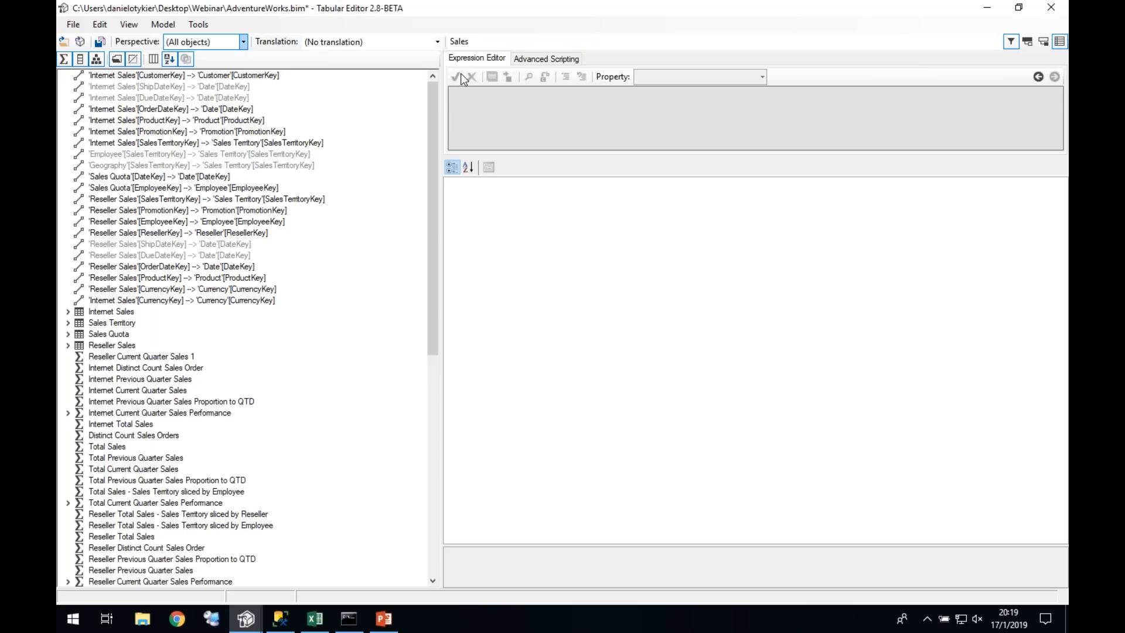
left_click_drag(433, 106, 431, 540)
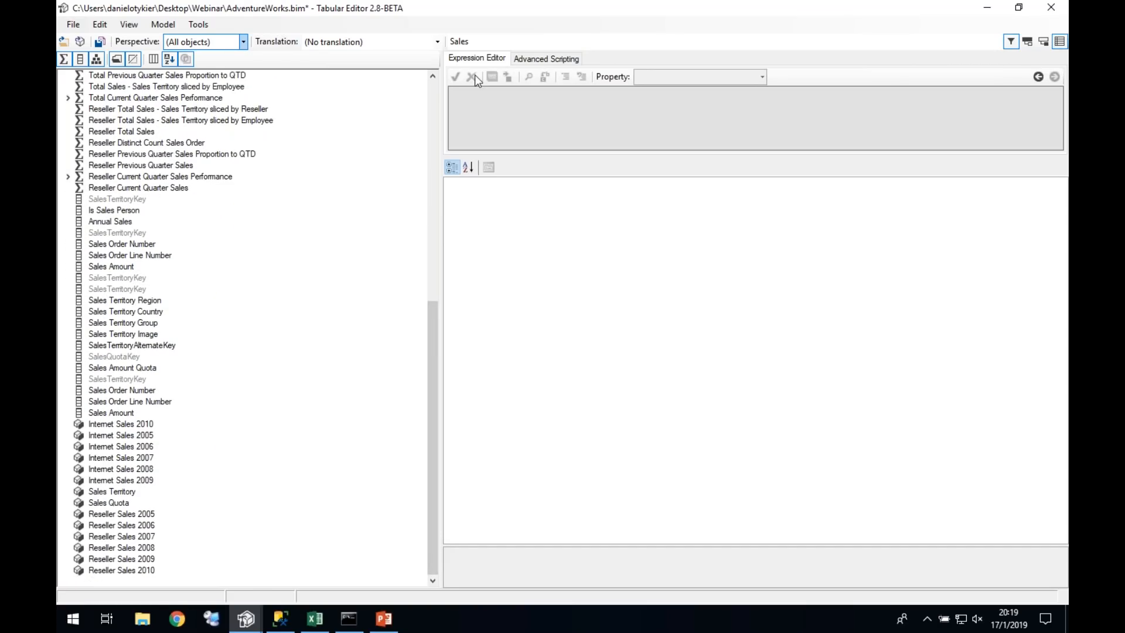
Step: Narrow the filter to "Sales*" and inspect the matching parent tables in a hierarchy
left_click(491, 41)
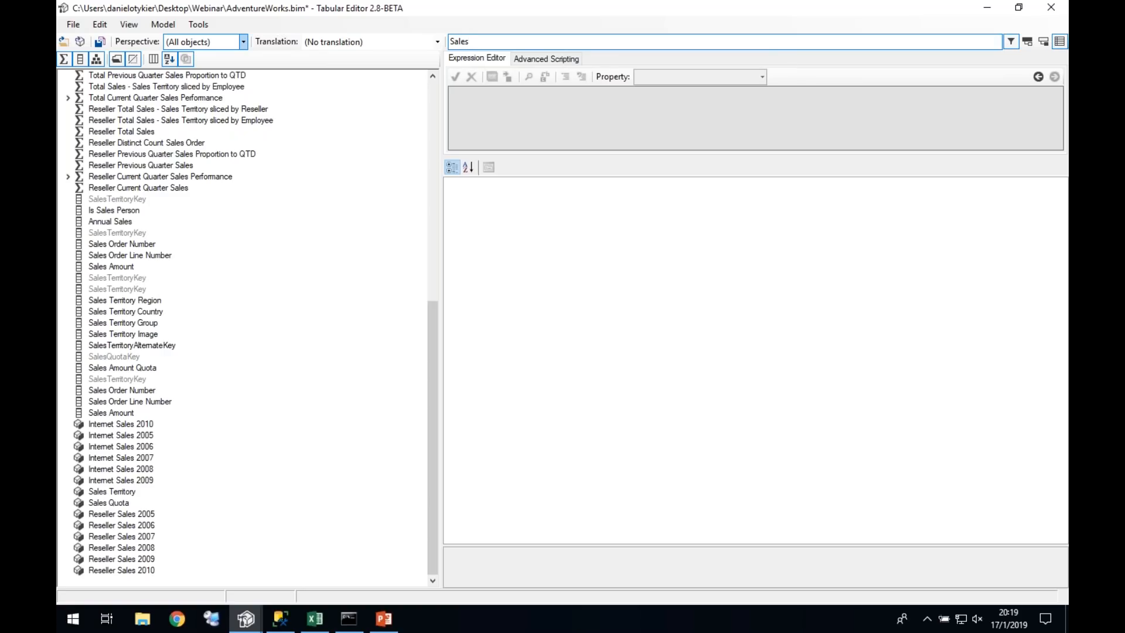
type("*")
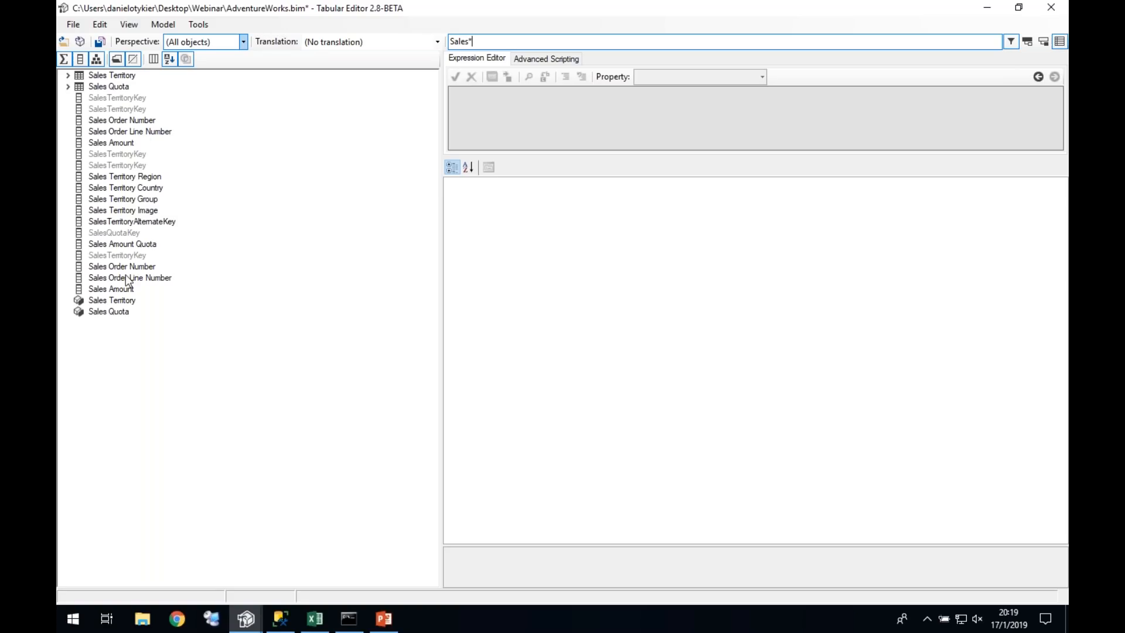
left_click(1028, 42)
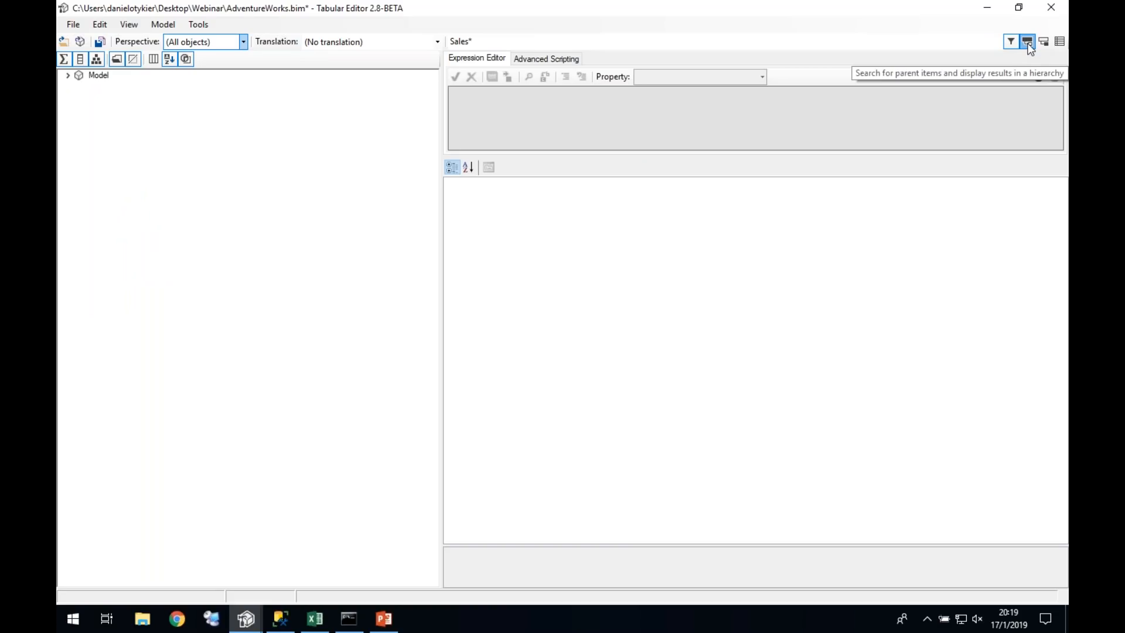
left_click(68, 77)
left_click(77, 87)
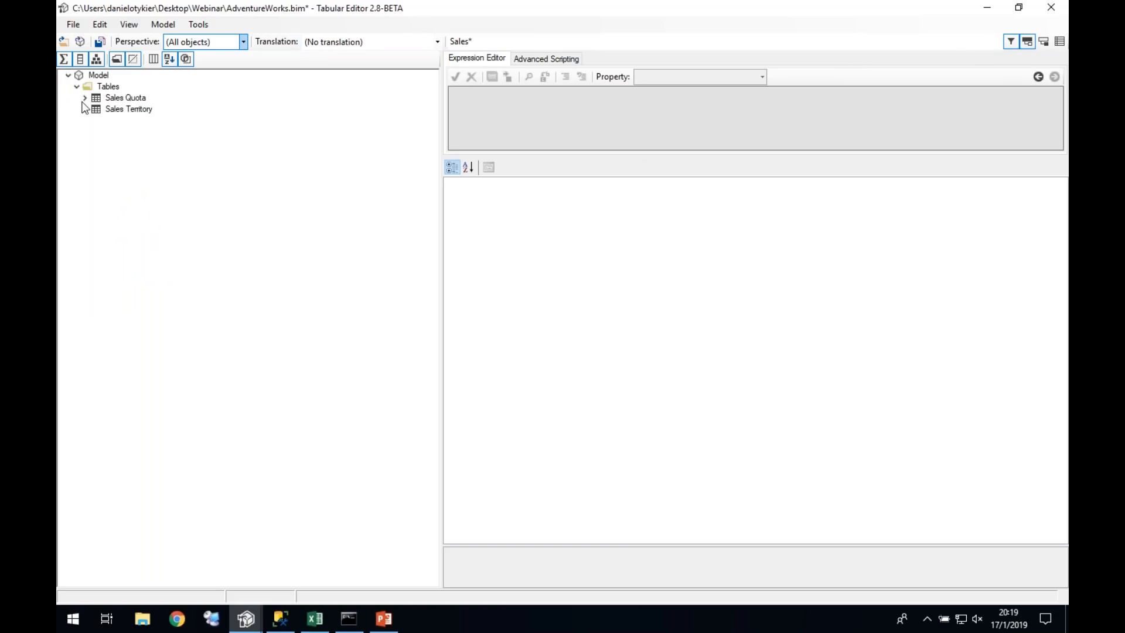
left_click(85, 109)
left_click(85, 97)
left_click(85, 97)
left_click(85, 109)
Step: Switch the filter to search child items in a hierarchy and inspect the Employee table's matching column
left_click(1045, 41)
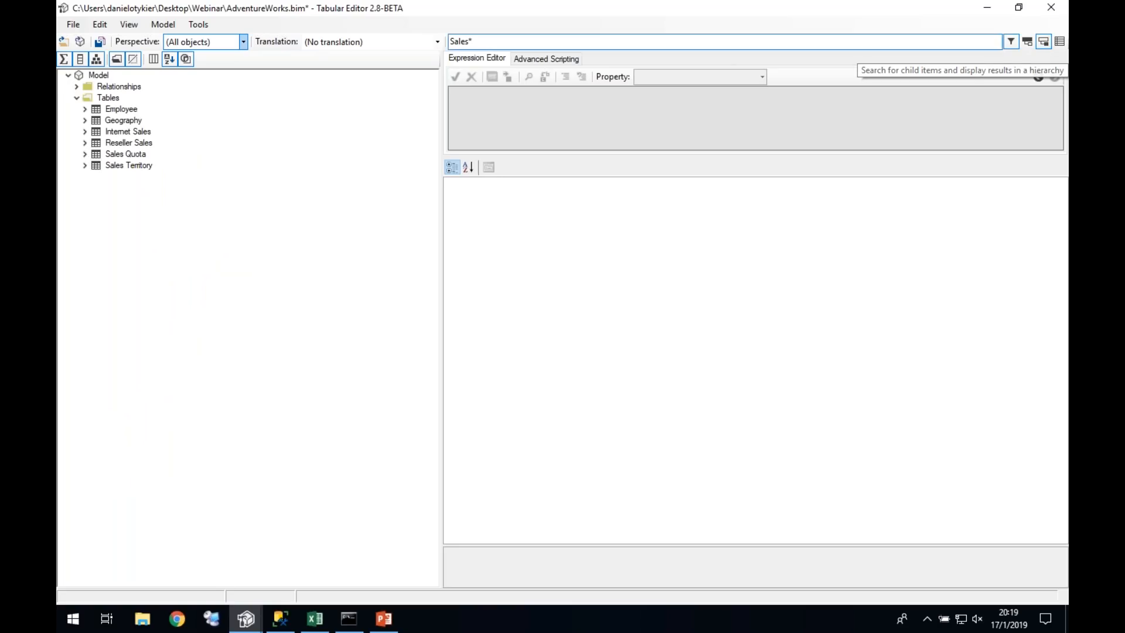
left_click(122, 109)
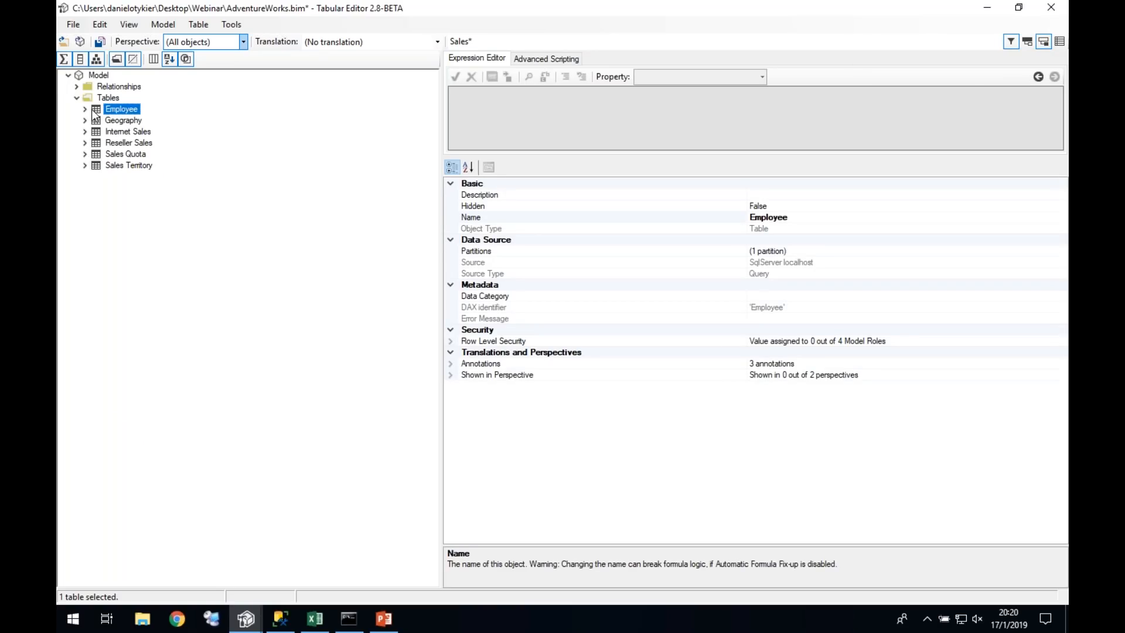
left_click(84, 110)
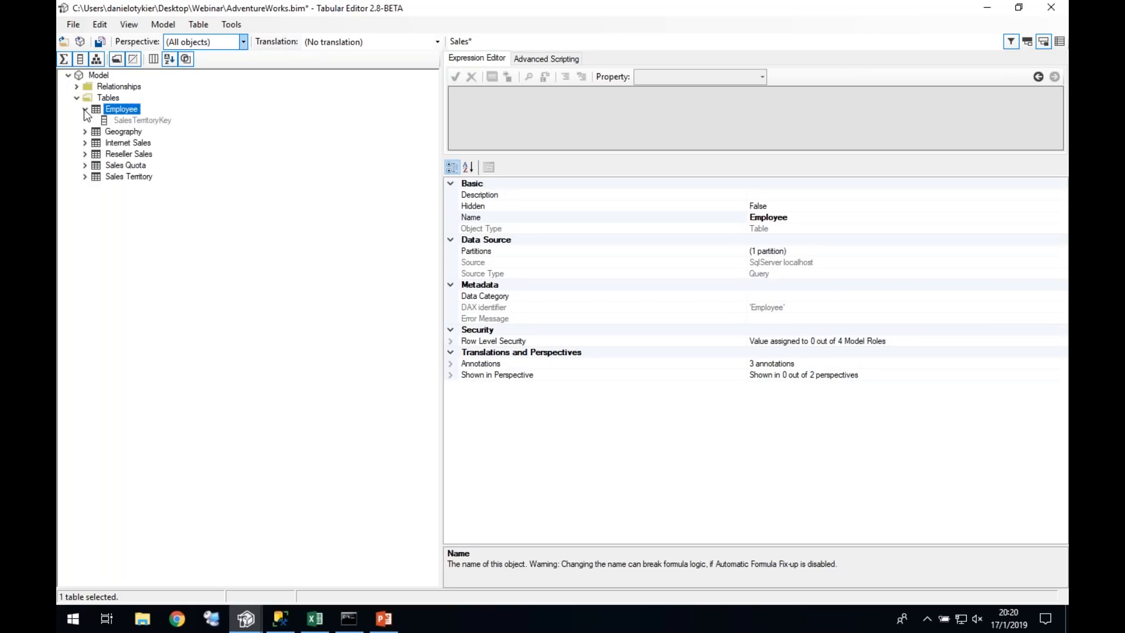
left_click(124, 122)
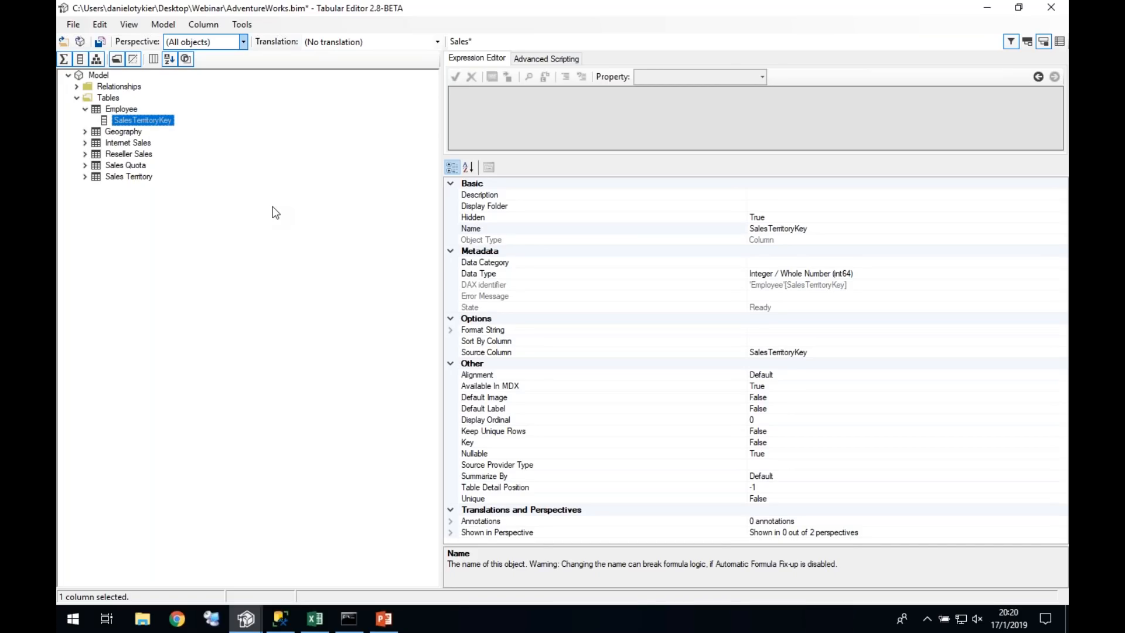
Step: Turn off filtering, clear the filter text and collapse the Employee table
left_click(1008, 42)
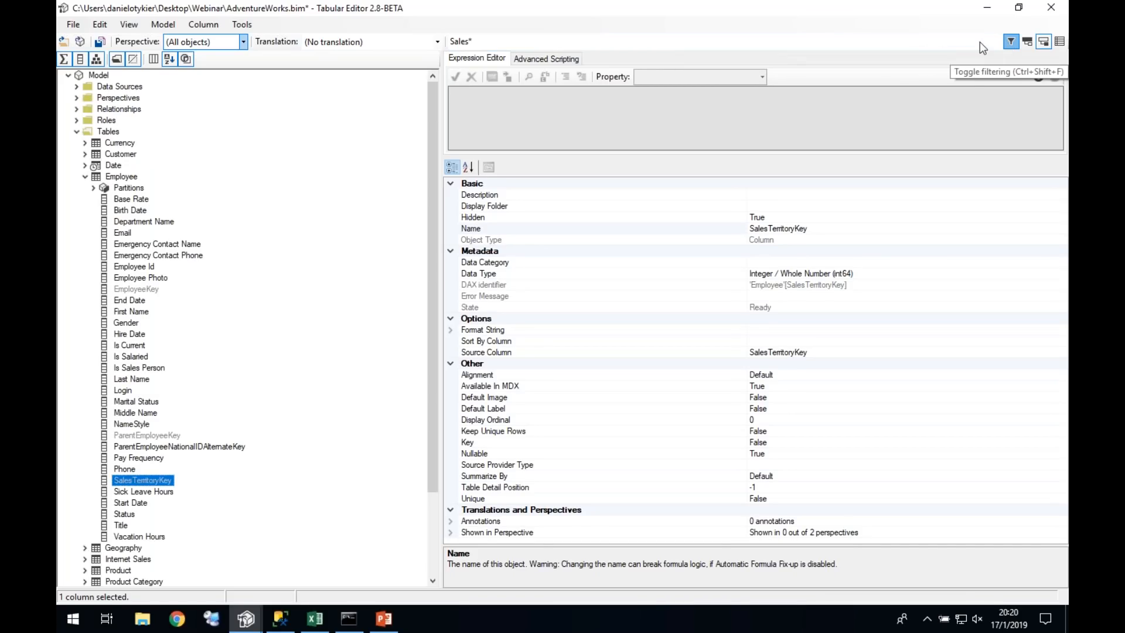
double_click(461, 42)
key("BackSpace")
left_click(85, 176)
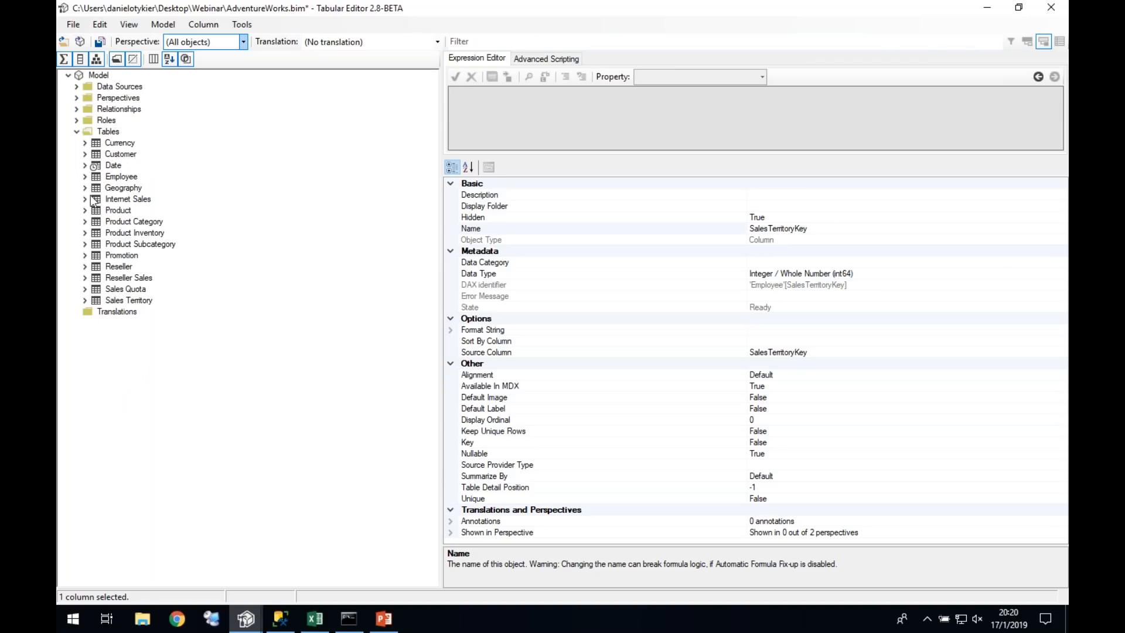
Step: Add a Danish (Denmark) da-DK translation to the model
right_click(107, 317)
left_click(159, 321)
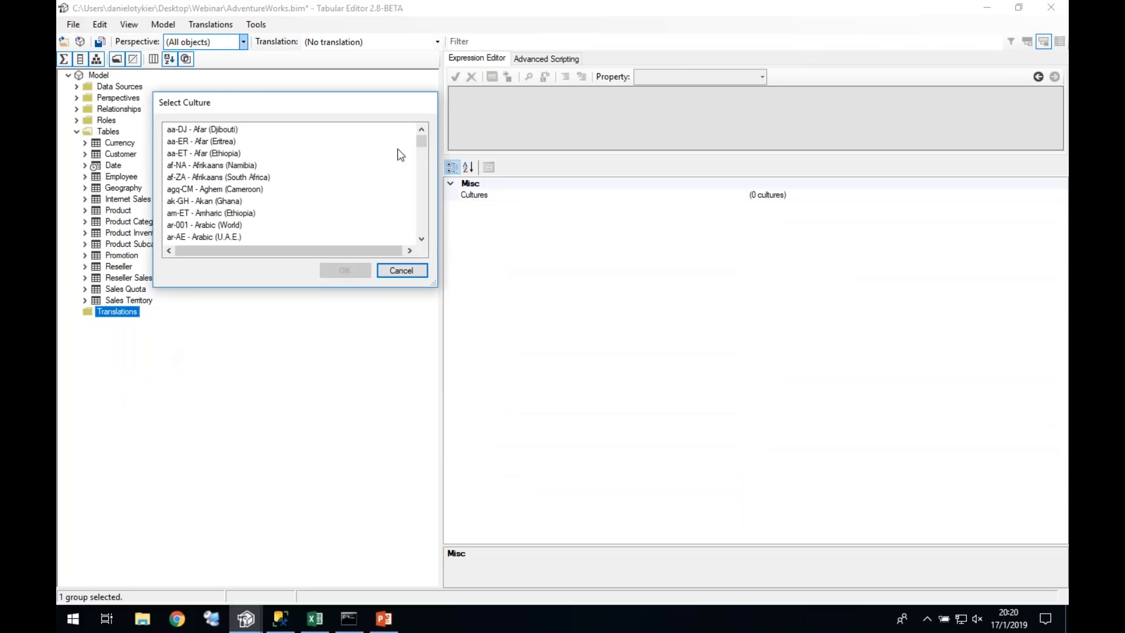
scroll(419, 151, "down", 5)
scroll(419, 152, "down", 9)
scroll(423, 171, "down", 3)
scroll(425, 182, "up", 7)
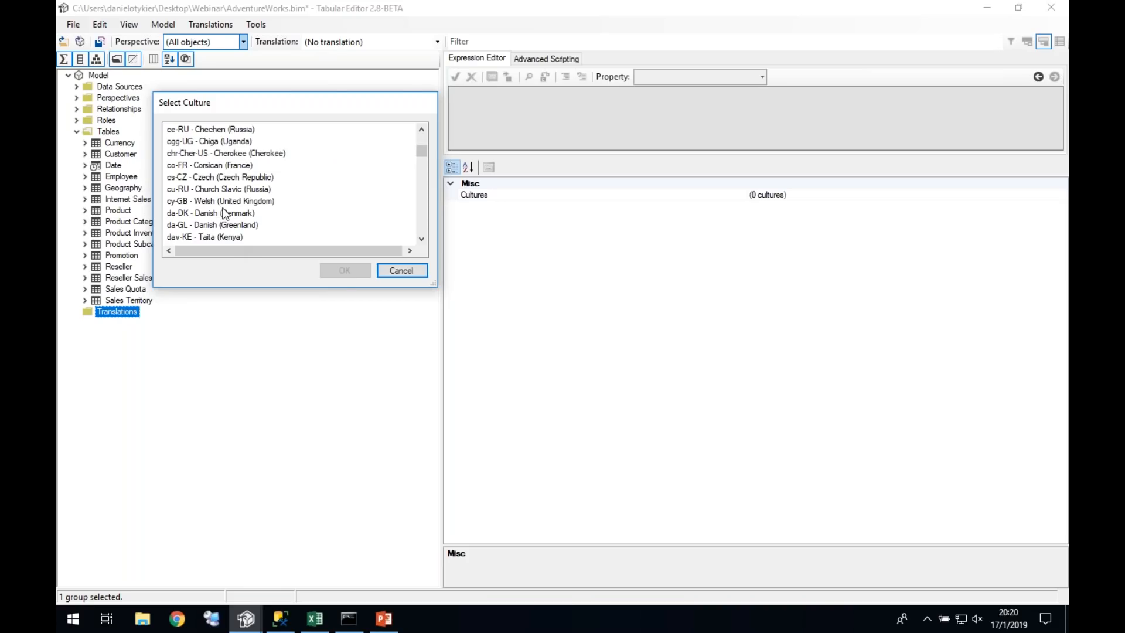
left_click(223, 213)
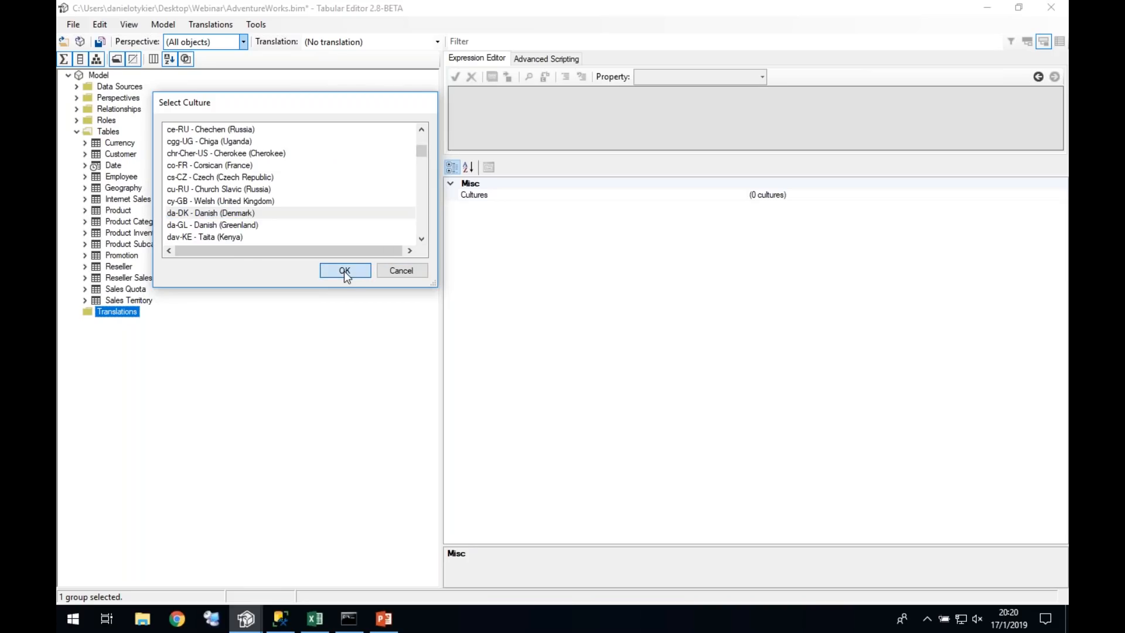
left_click(343, 270)
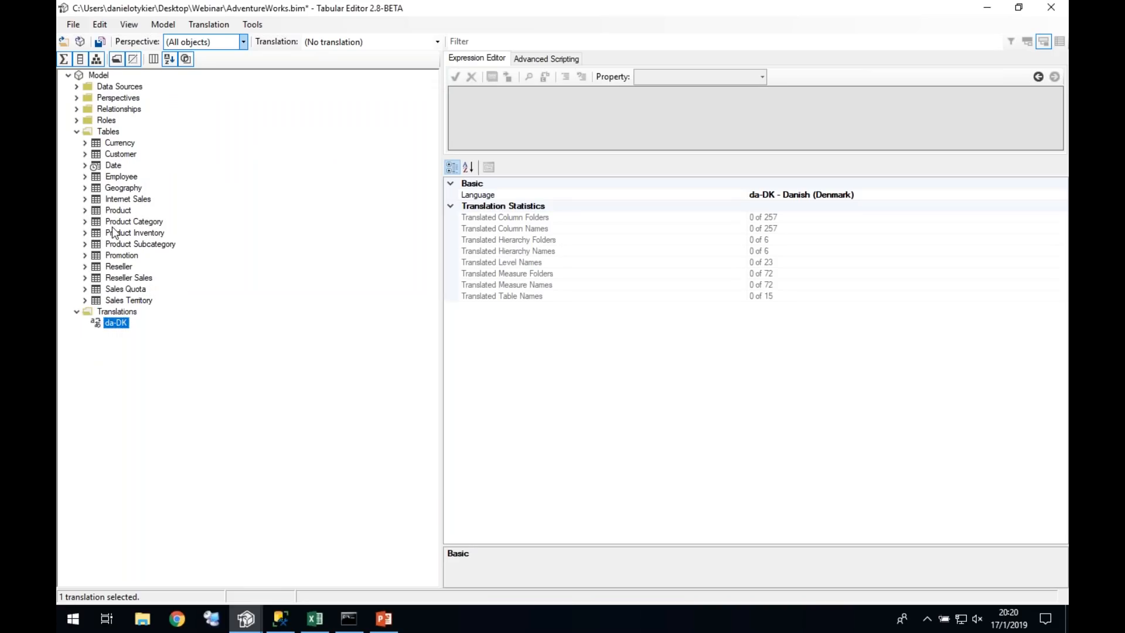
Step: Show the model in the Danish translation and translate the Product table's name as "Produkt"
left_click(119, 211)
left_click(332, 42)
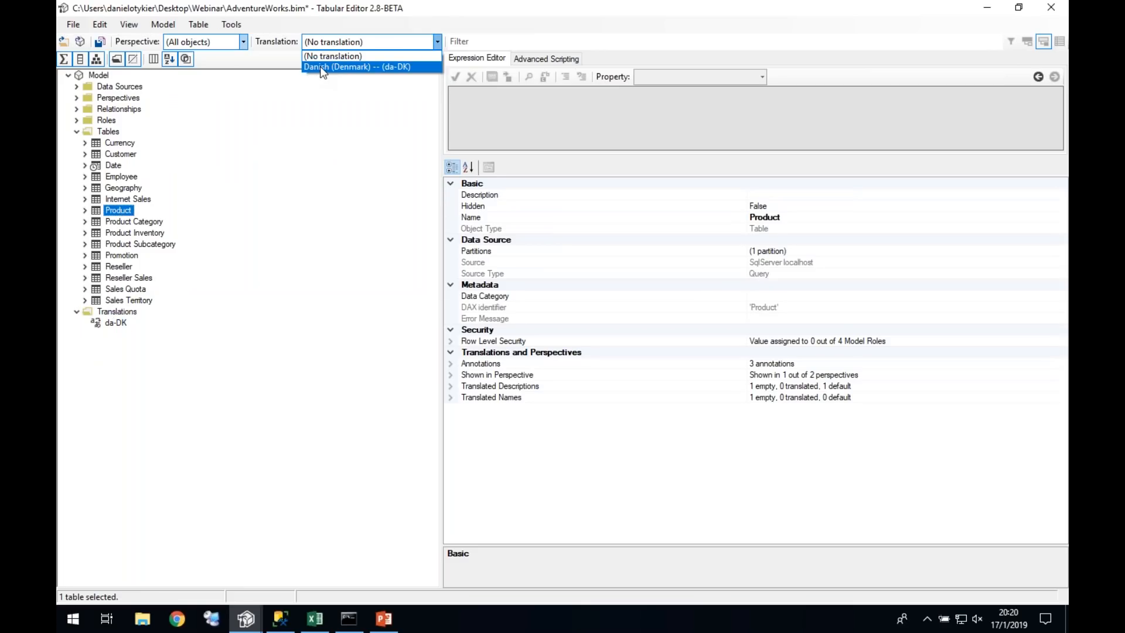
left_click(321, 67)
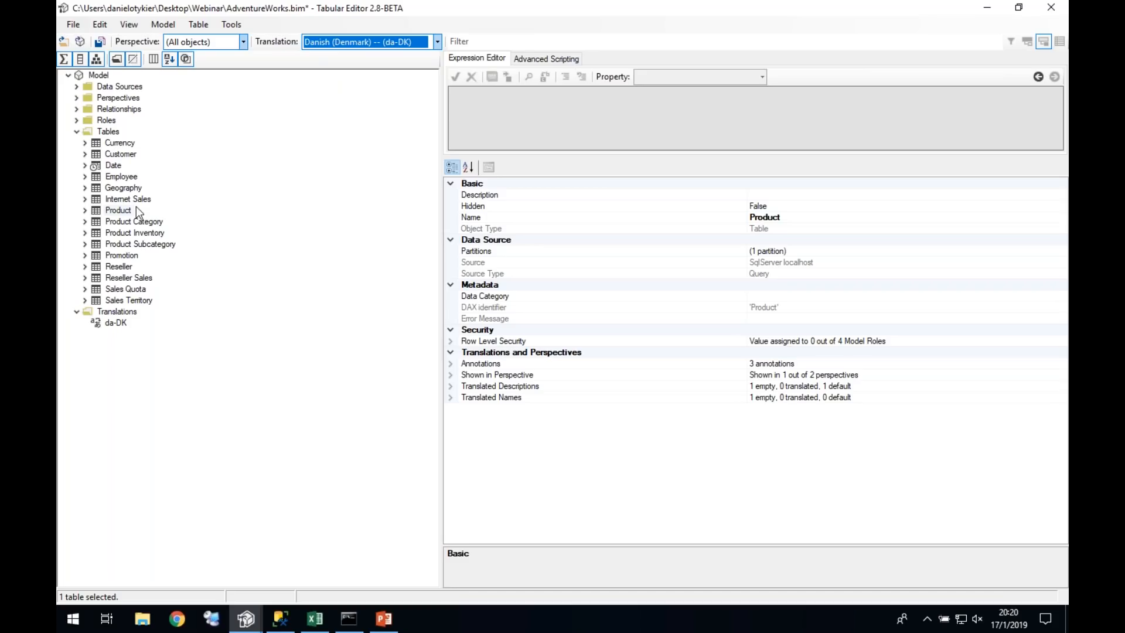
left_click(136, 209)
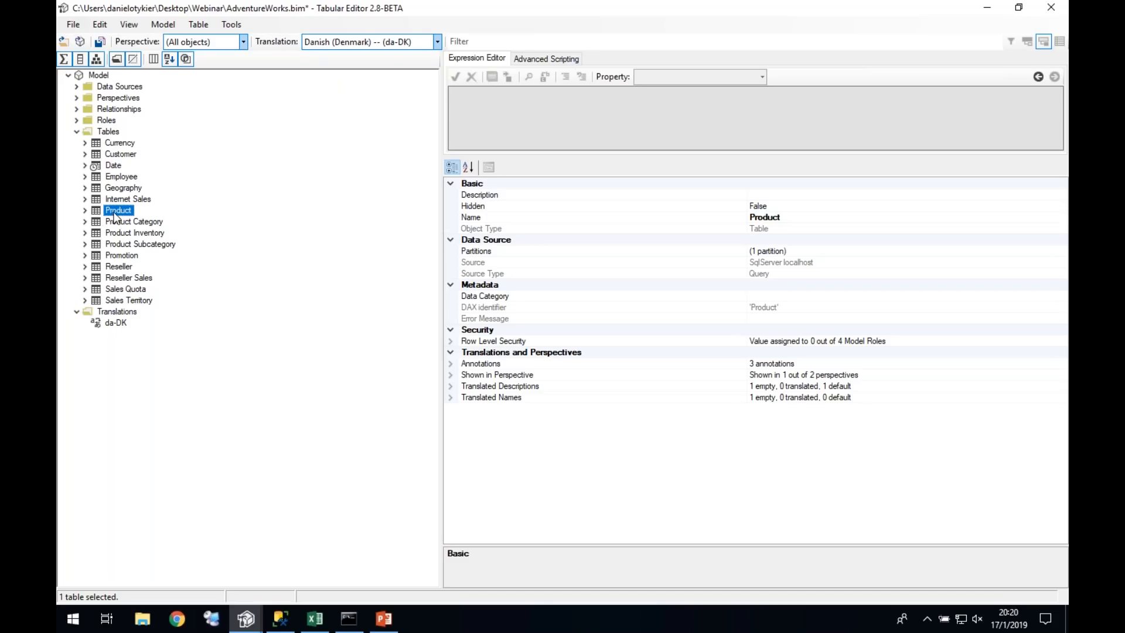
key("F2")
type("Produkt")
key("Return")
key("Down")
key("Down")
key("Down")
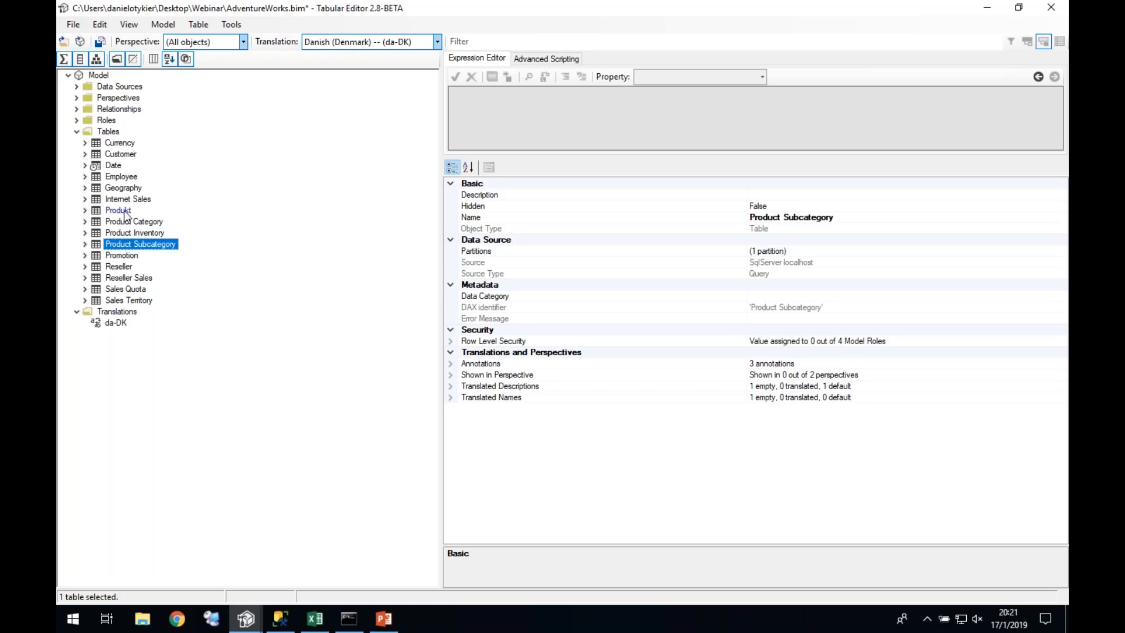
Step: Translate the Product Category table's name as "Produkt kategori" and the Product Inventory table's name as "Lager" in Danish
left_click(133, 224)
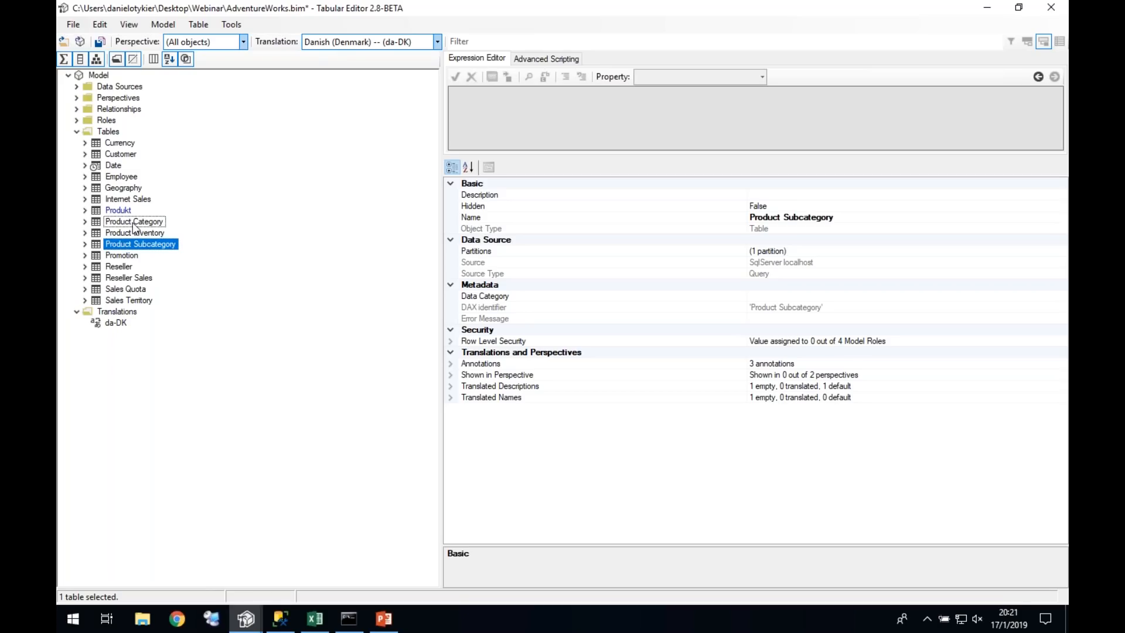
key("F2")
type("Produkt ")
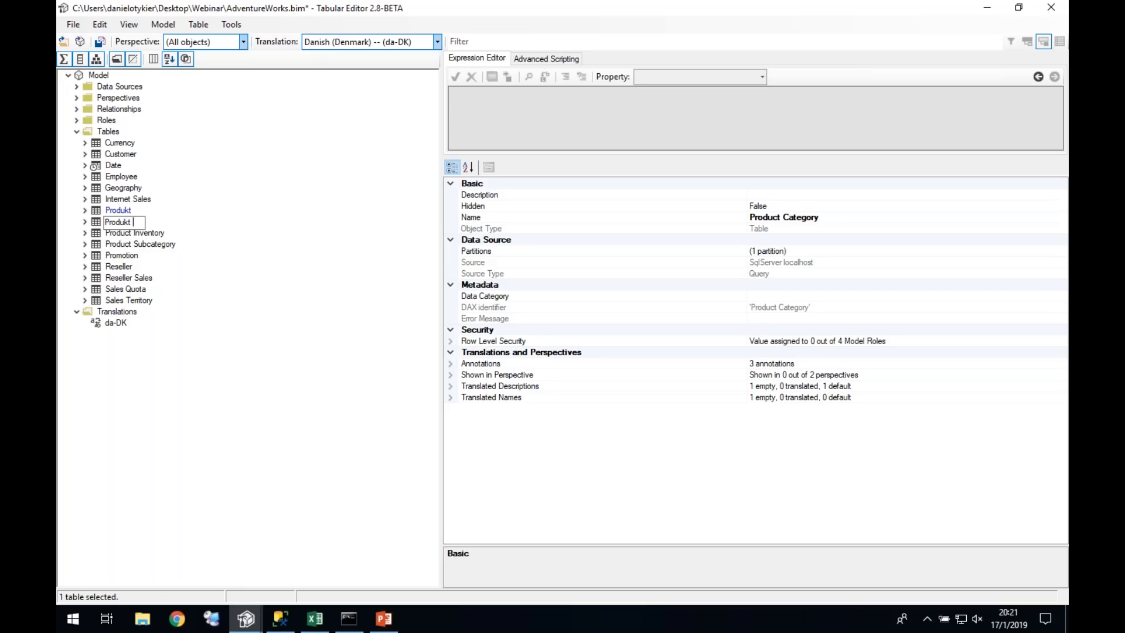
type("kategori")
key("Return")
key("Down")
key("F2")
type("Lager")
key("Return")
key("Down")
key("Down")
key("Down")
Step: Compare the table names with and without the Danish translation, ending on no translation
left_click(333, 47)
left_click(337, 56)
left_click(340, 42)
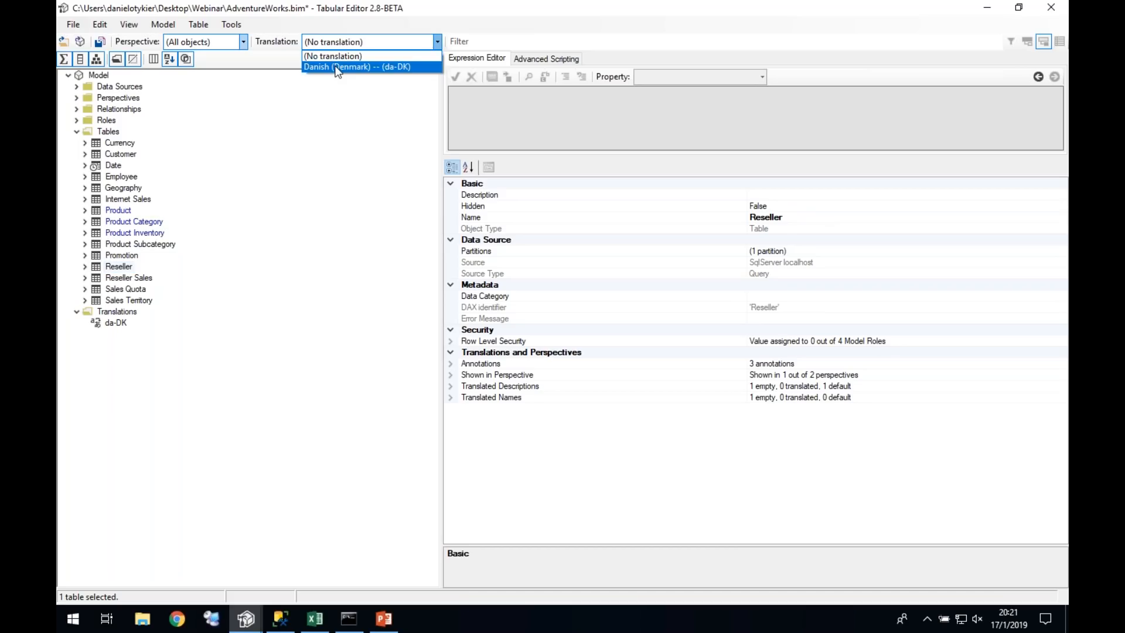
left_click(337, 67)
left_click(334, 42)
left_click(334, 56)
left_click(116, 256)
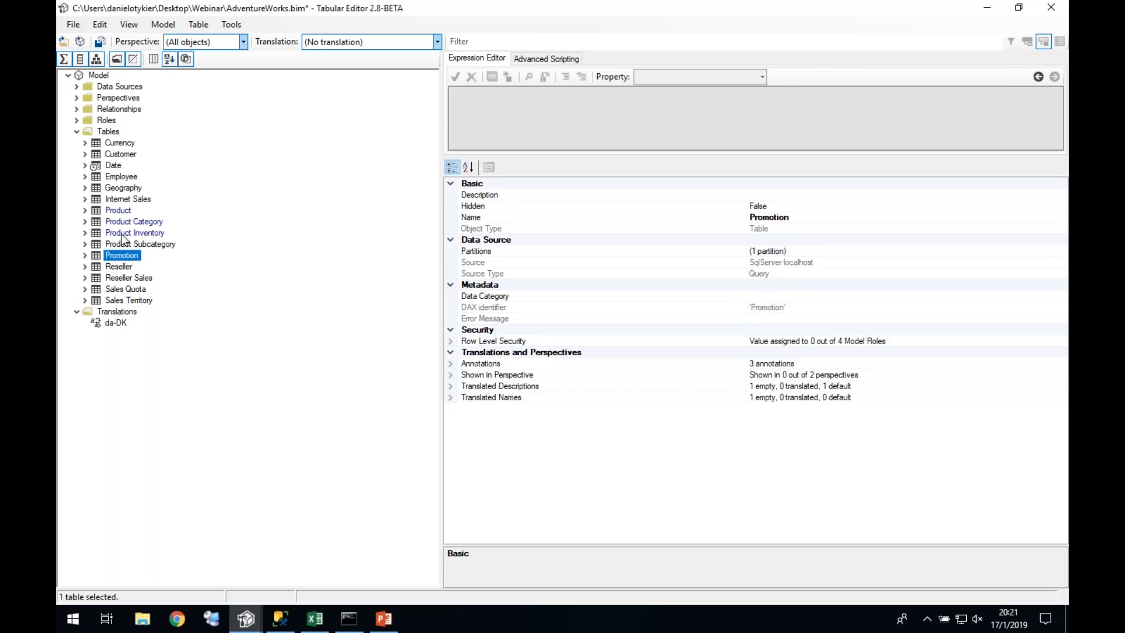
Step: Add a German (Germany) de-DE translation to the model
right_click(113, 313)
left_click(144, 323)
mouse_move(442, 160)
left_mouse_down()
mouse_move(434, 205)
mouse_move(446, 170)
left_mouse_up()
left_click(327, 193)
left_click(241, 174)
scroll(246, 176, "up", 3)
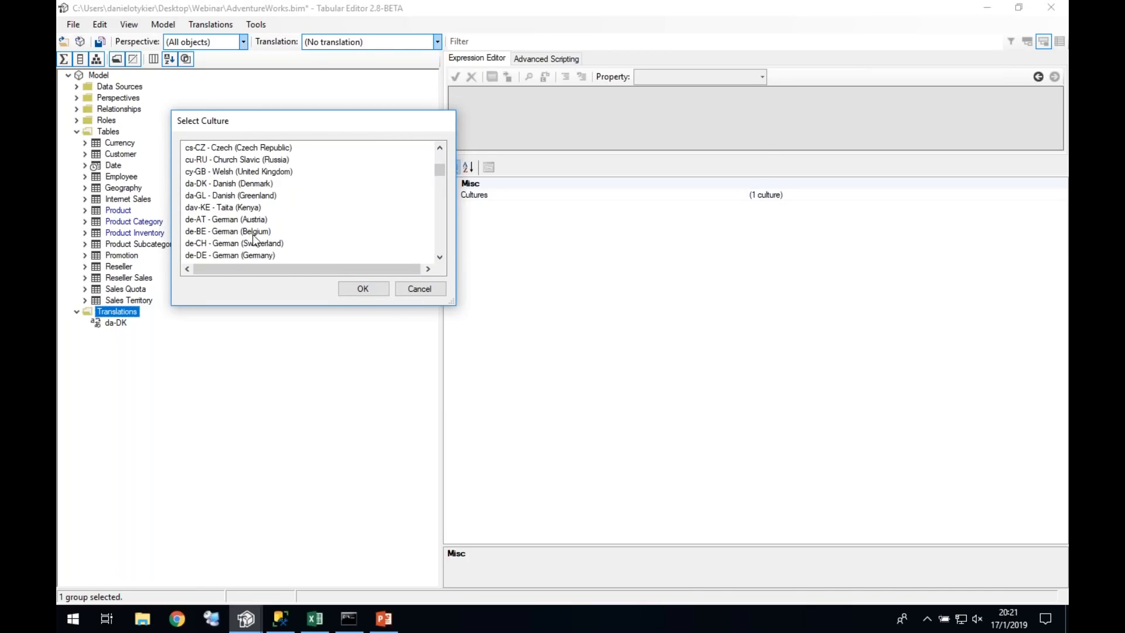
left_click(264, 255)
left_click(364, 288)
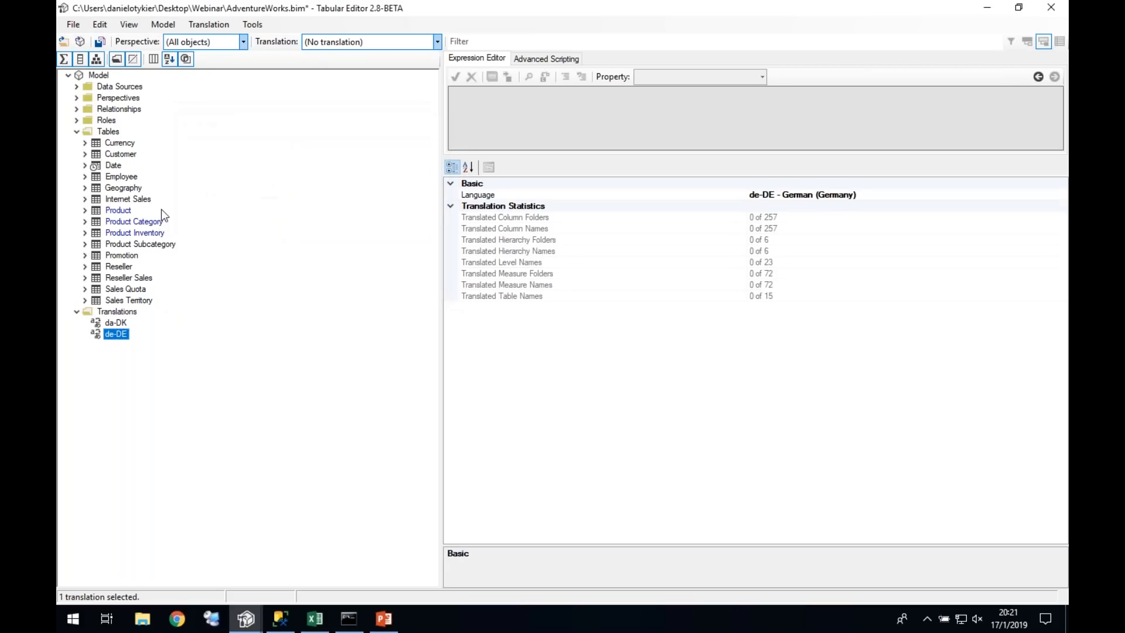
Step: Show the model in the German translation and translate the Product table's name as "Product 2"
left_click(347, 38)
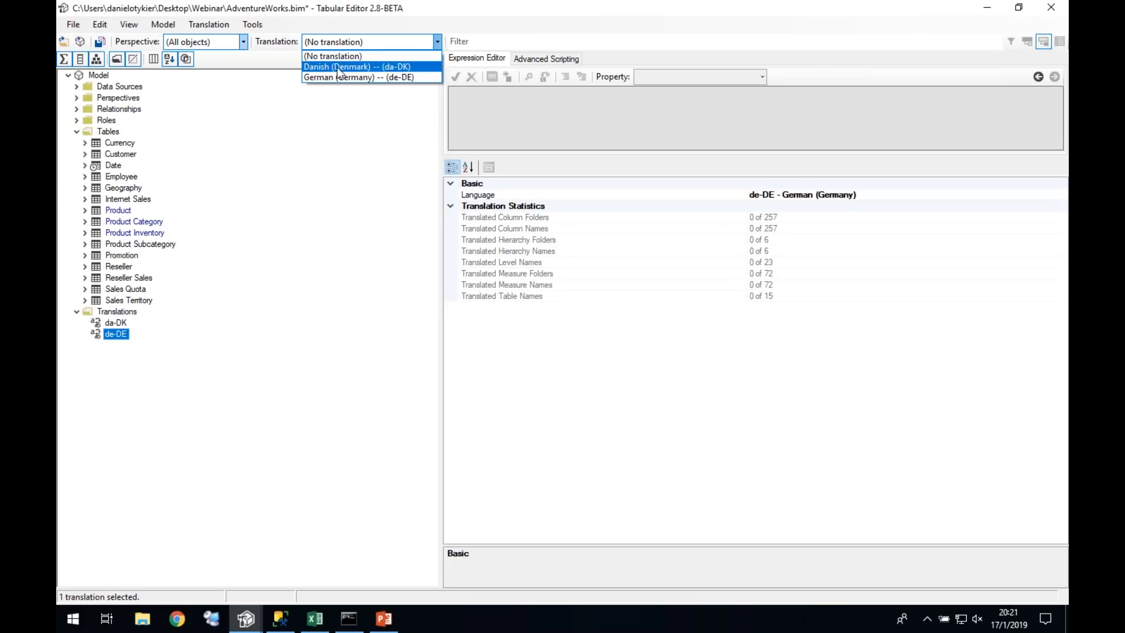
left_click(336, 76)
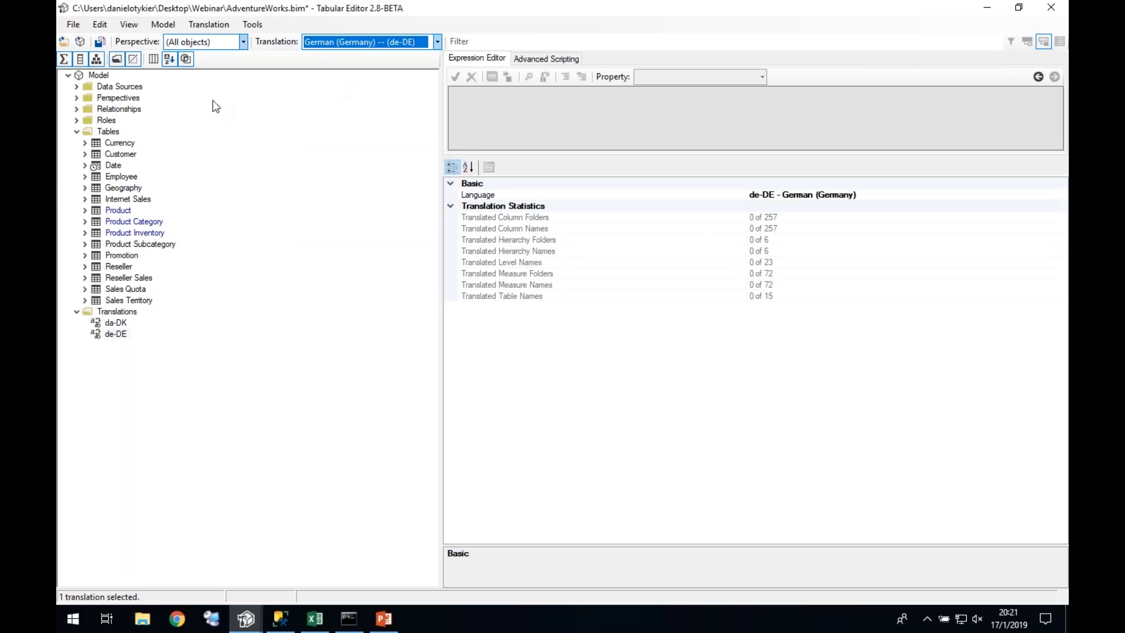
left_click(116, 210)
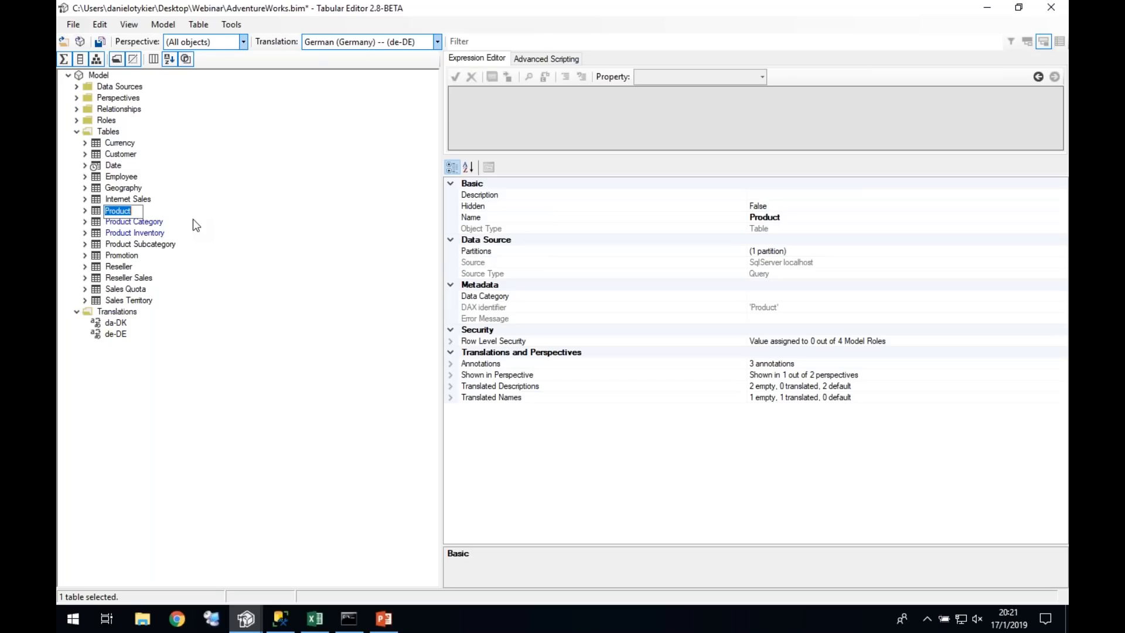
type("Product 2")
key("Return")
left_click(143, 262)
Step: Examine the Product table's translated names for Danish and German in its properties
left_click(120, 211)
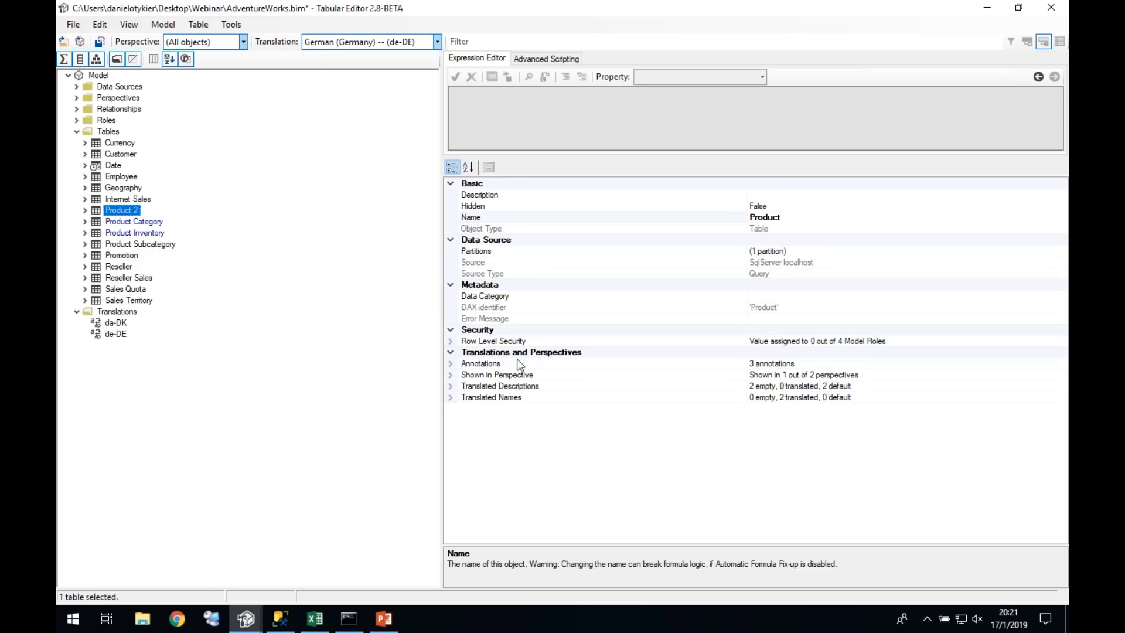
left_click(451, 398)
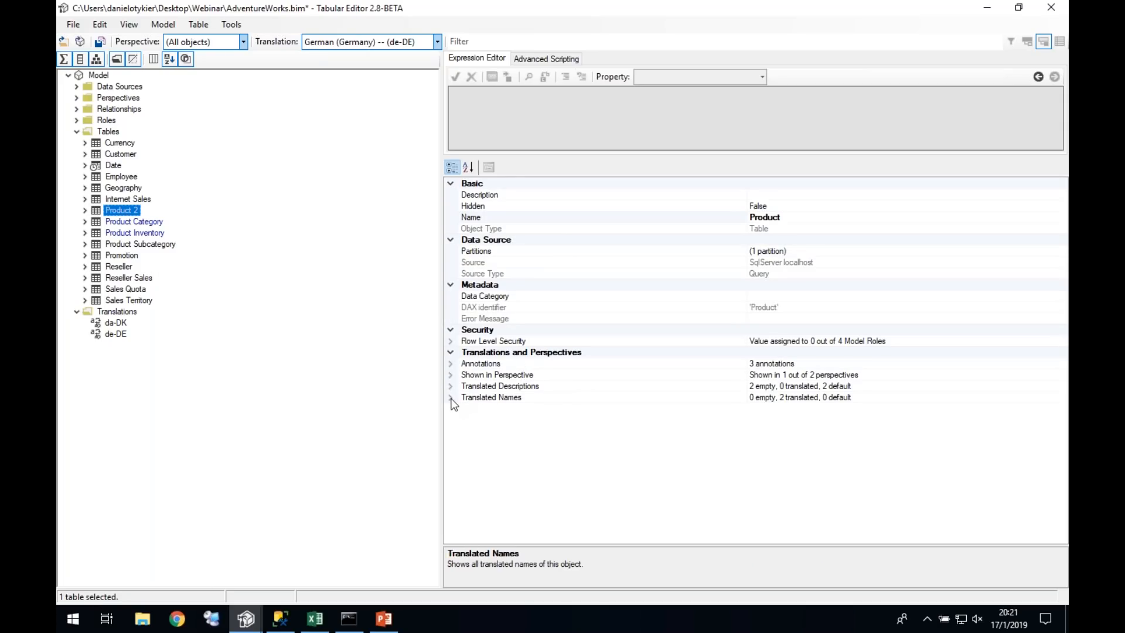
left_click(452, 398)
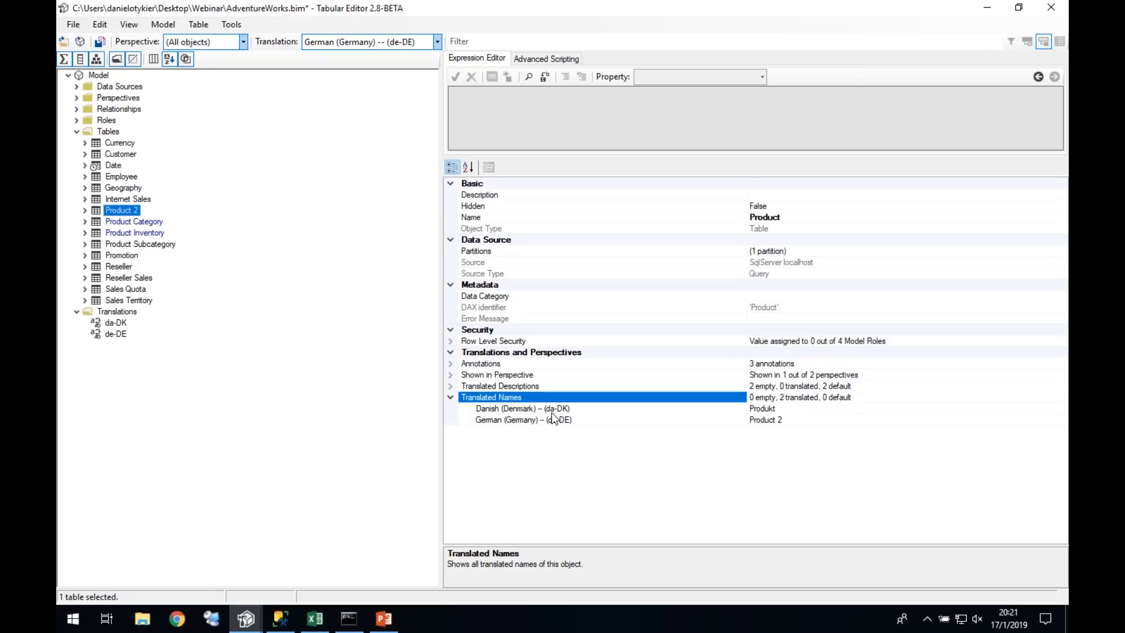
left_click(786, 409)
left_click(789, 417)
left_click(778, 410)
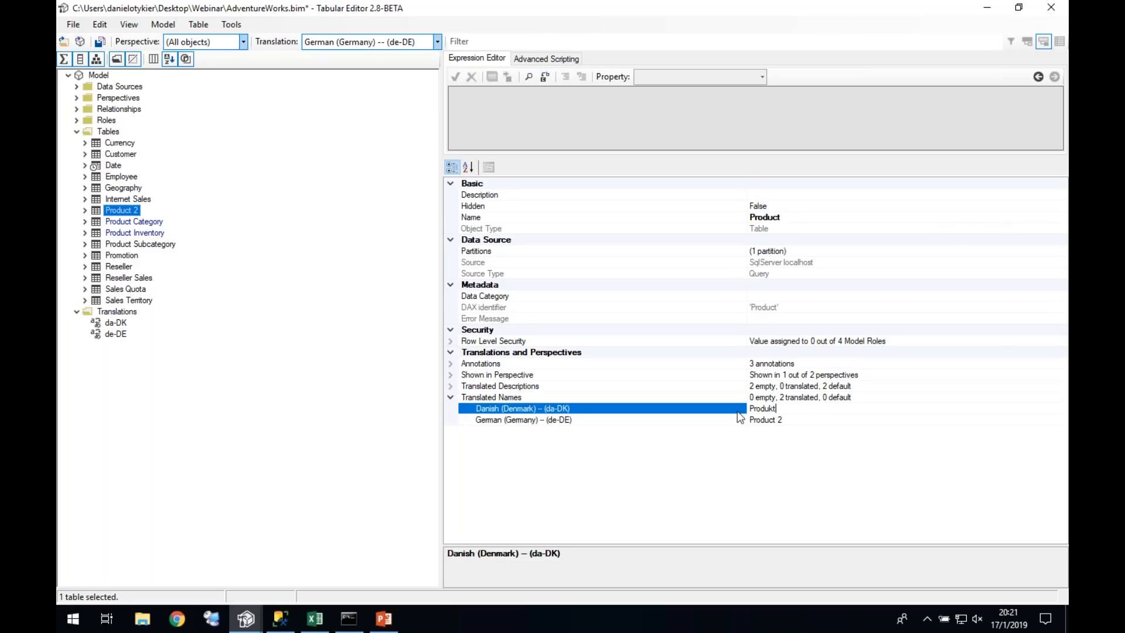
left_click_drag(791, 409, 719, 408)
left_click(801, 417)
left_click_drag(800, 418, 735, 417)
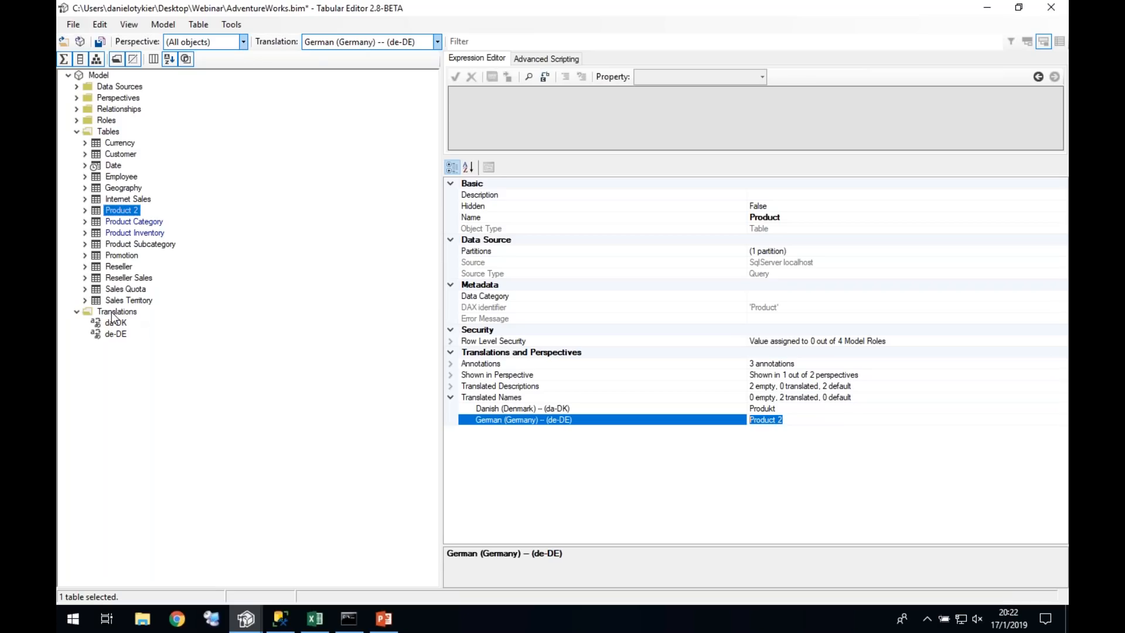
right_click(112, 314)
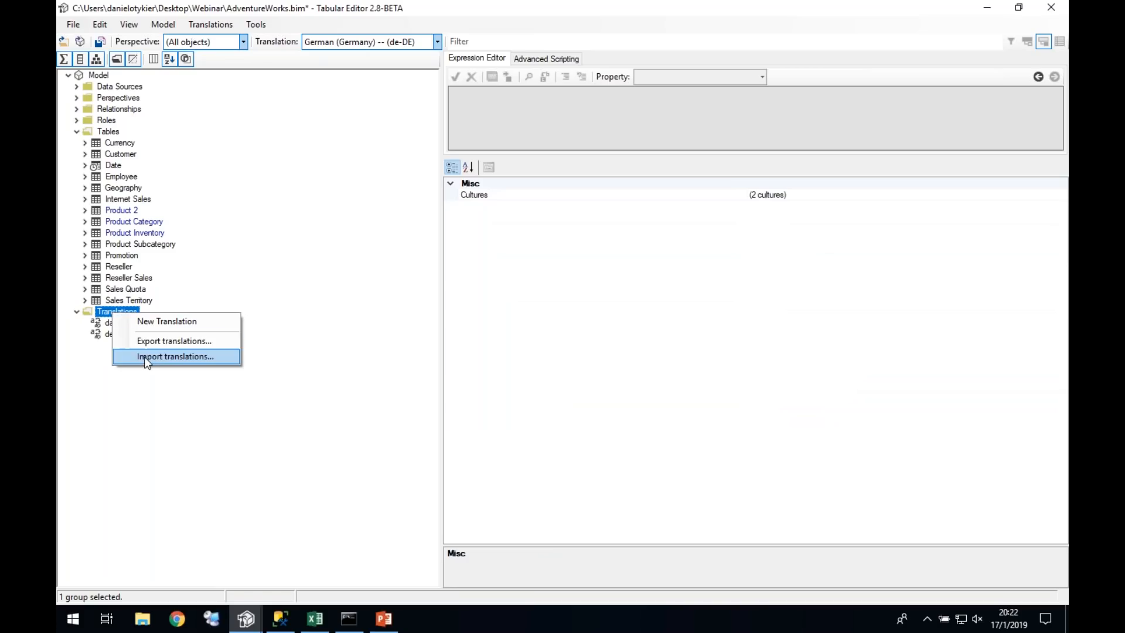
left_click(164, 347)
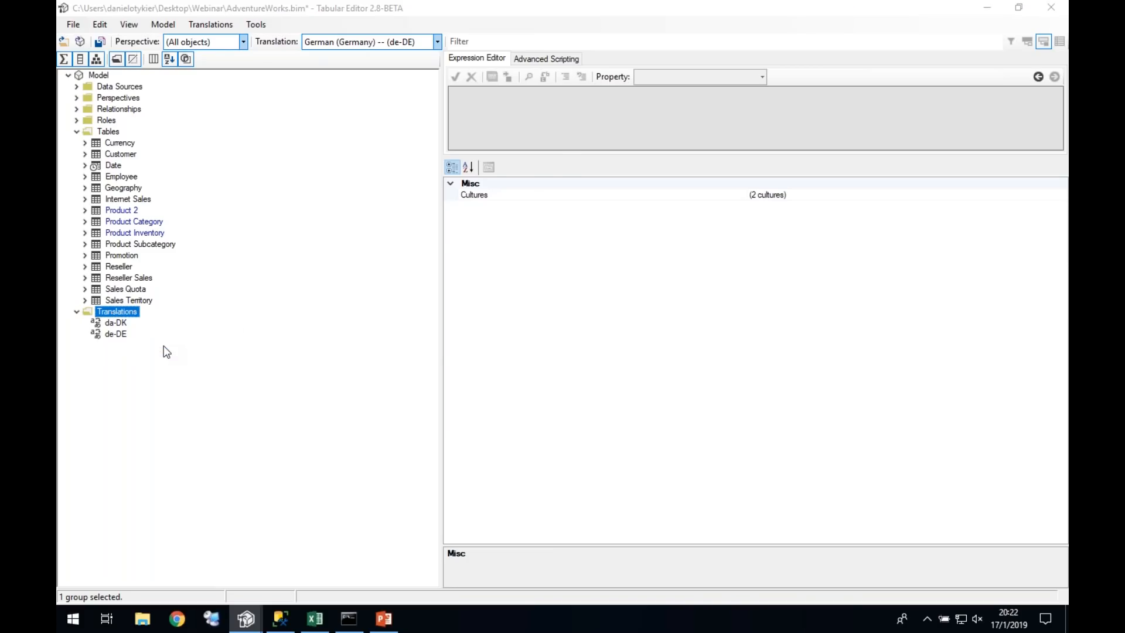
left_click(509, 330)
right_click(111, 314)
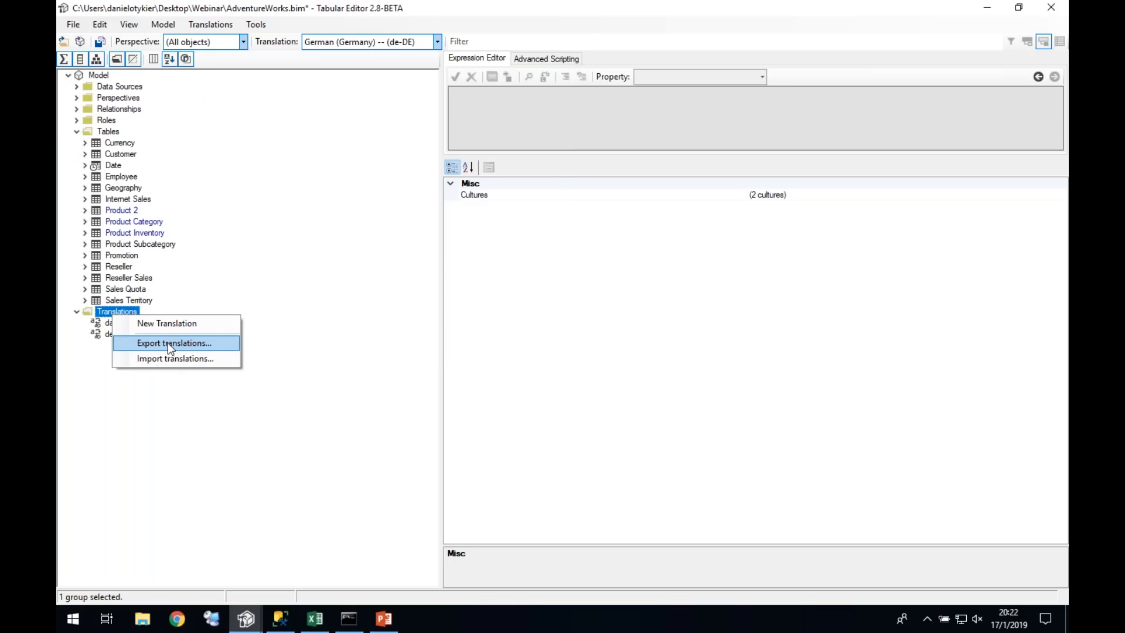
left_click(206, 454)
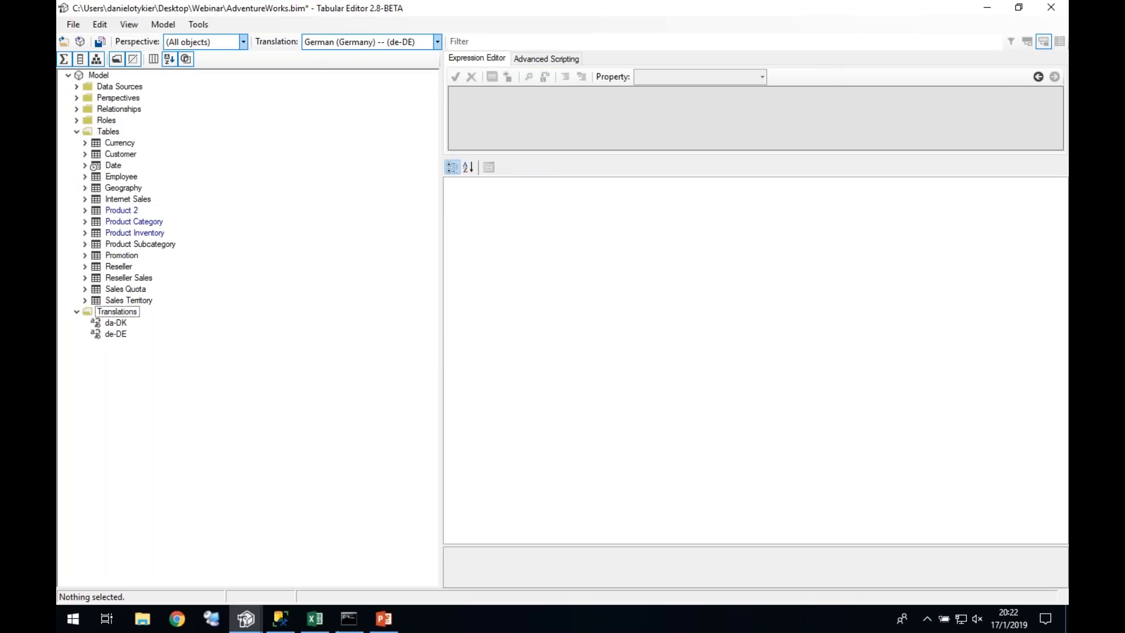
Step: Switch to PowerPoint to read the "Tip of the iceberg" slide, and return to Tabular Editor
left_click(384, 618)
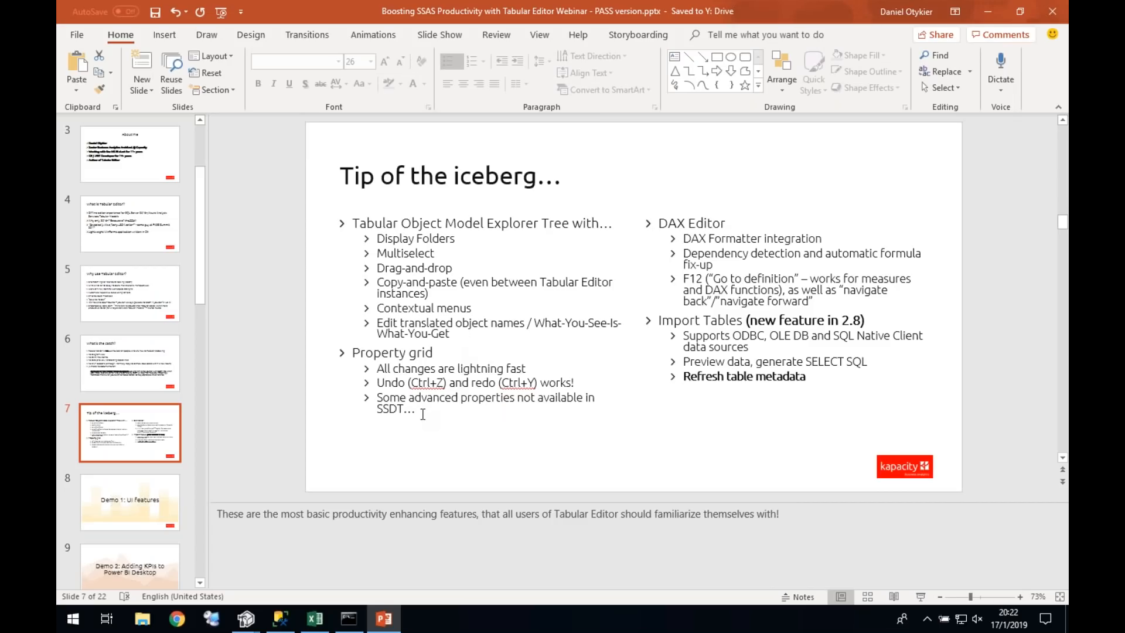
key("alt+Tab")
Step: Look through the contents of the Promotion and Reseller Sales tables
left_click(126, 256)
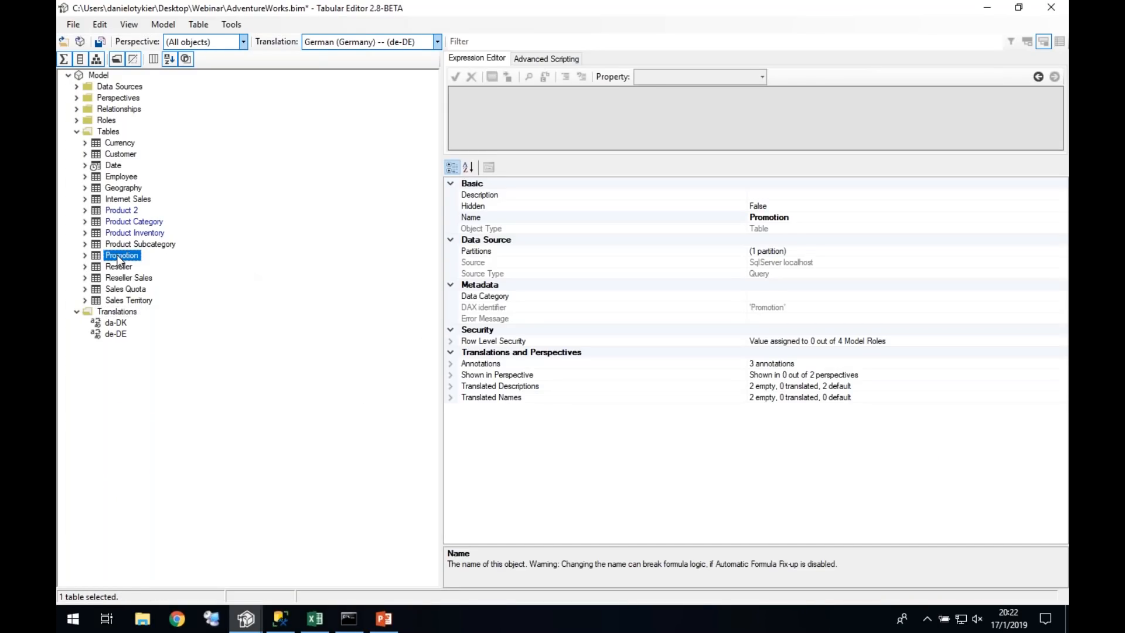
left_click(86, 256)
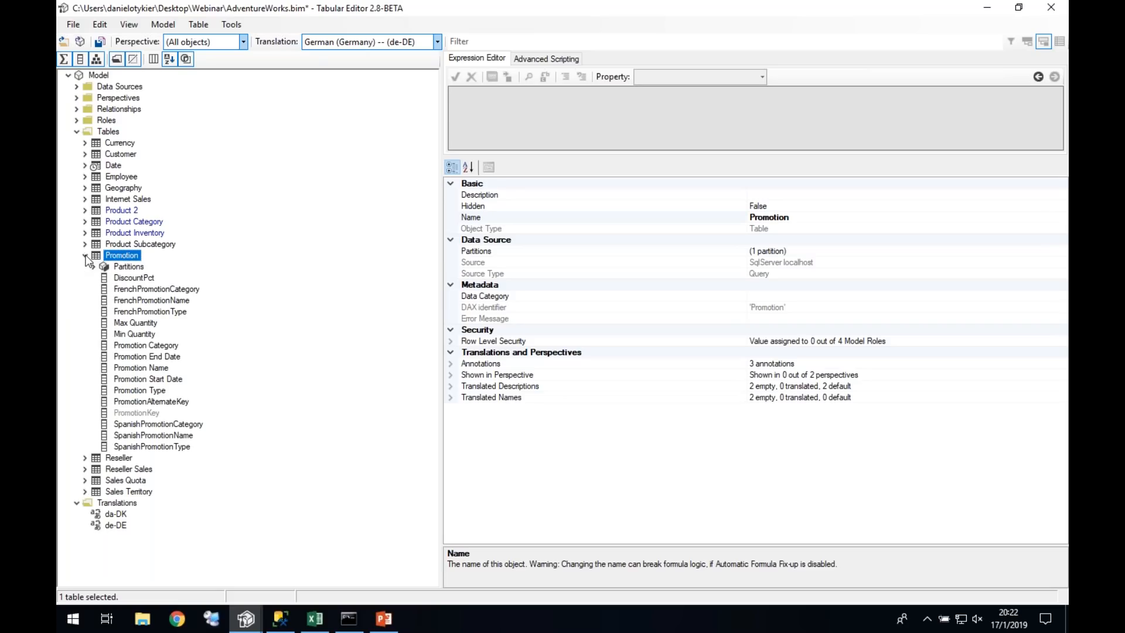
left_click(86, 257)
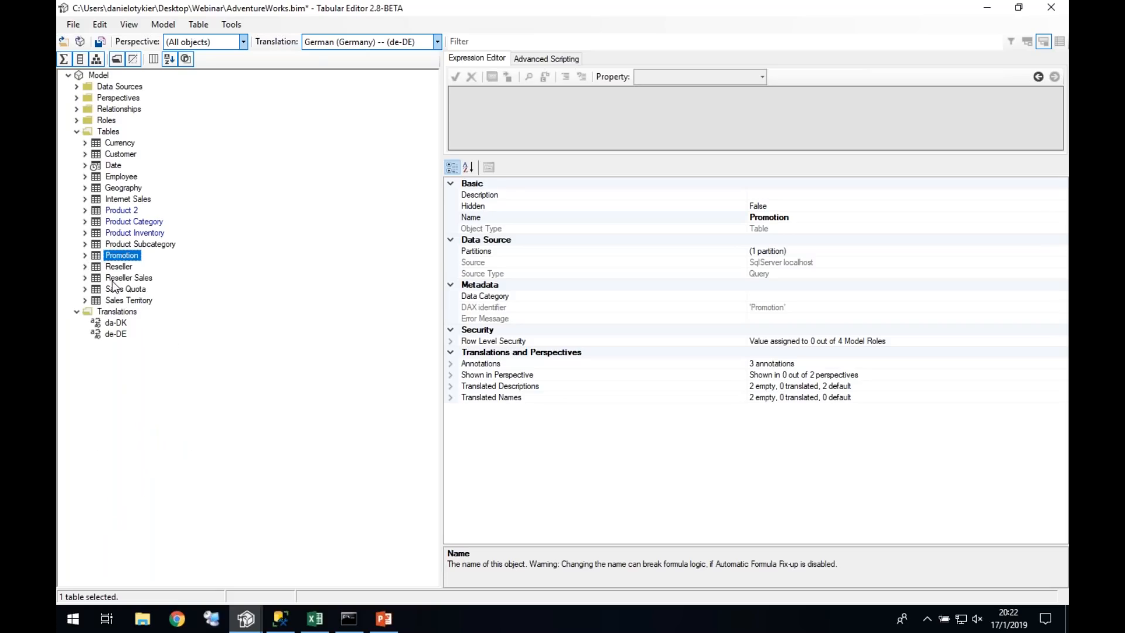
double_click(117, 279)
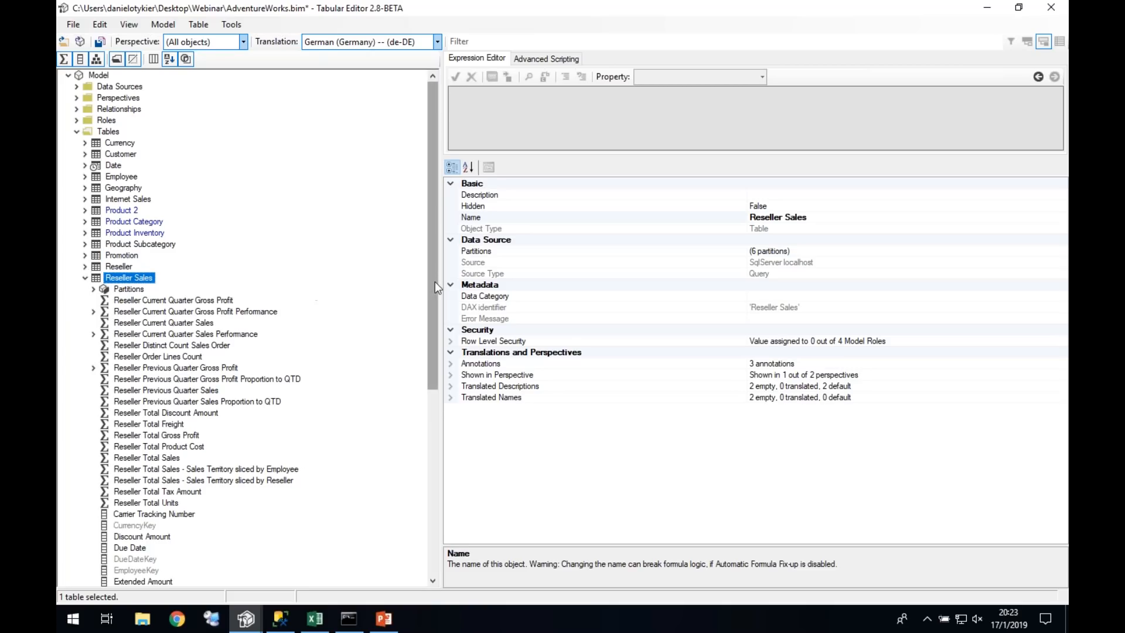
left_click_drag(431, 294, 417, 490)
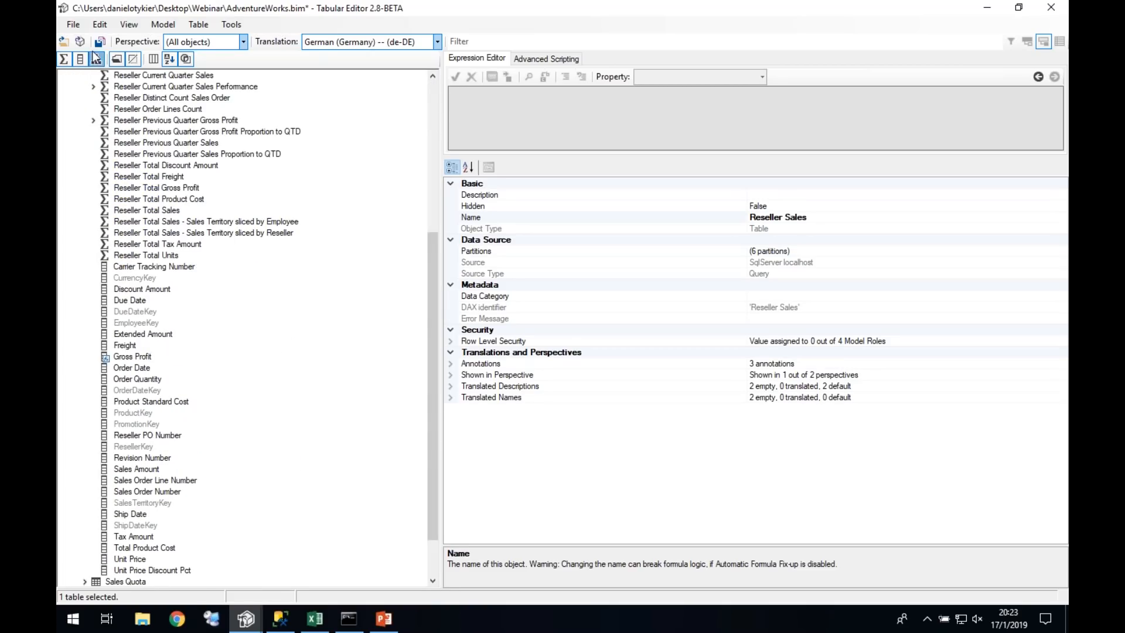
Step: Open the model file AdventureWorks1400.bim, discarding the unsaved changes to the current model
left_click(72, 24)
mouse_move(179, 55)
left_click(228, 56)
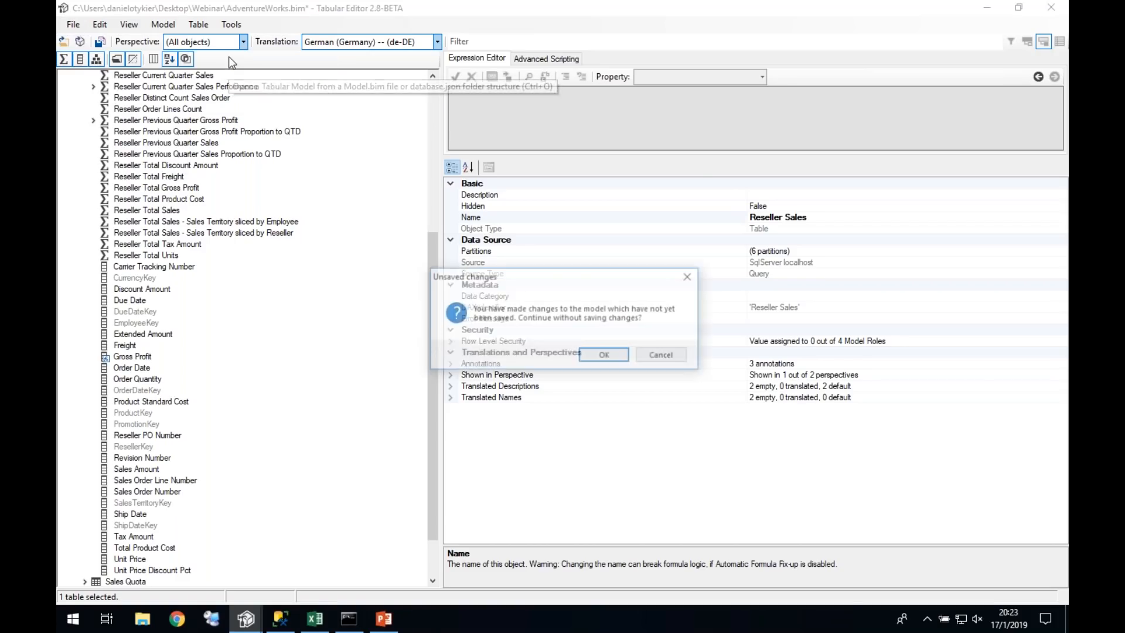
left_click(615, 355)
left_click(270, 130)
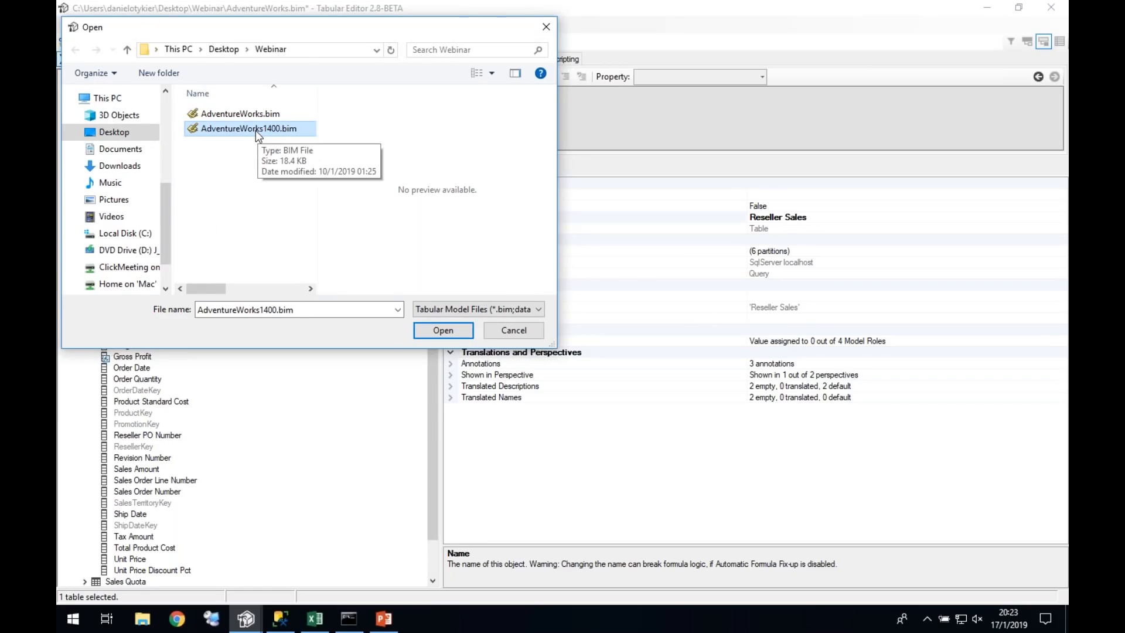
left_click(443, 330)
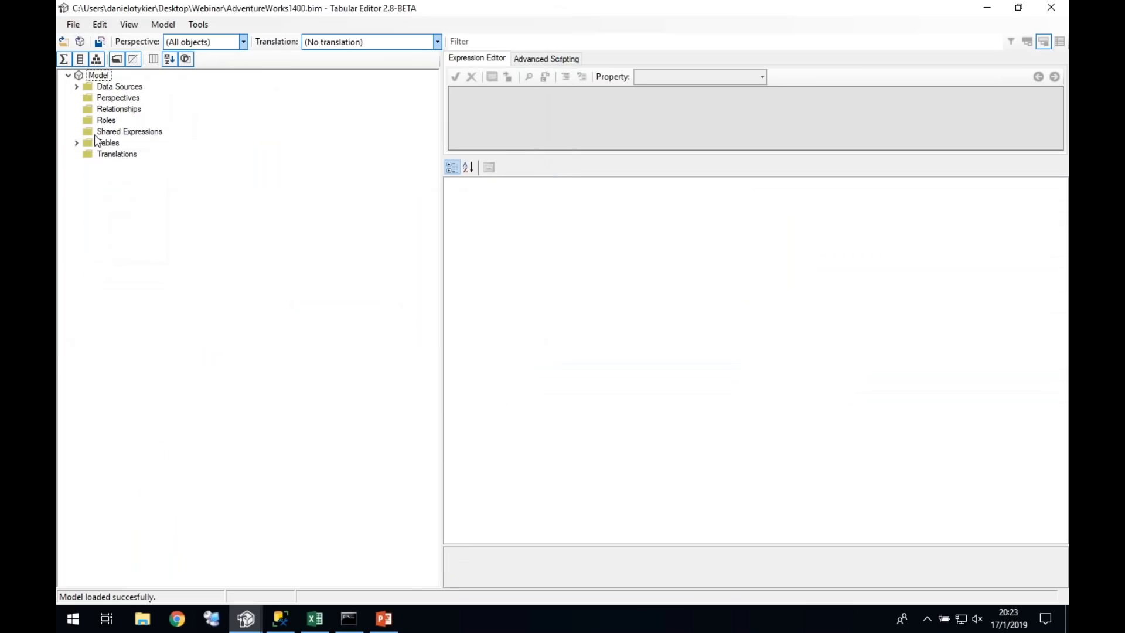
Step: Examine the Available In MDX property and the Encoding Hint options of the OrderDateKey column in the FactInternetSales table
left_click(77, 143)
left_click(85, 177)
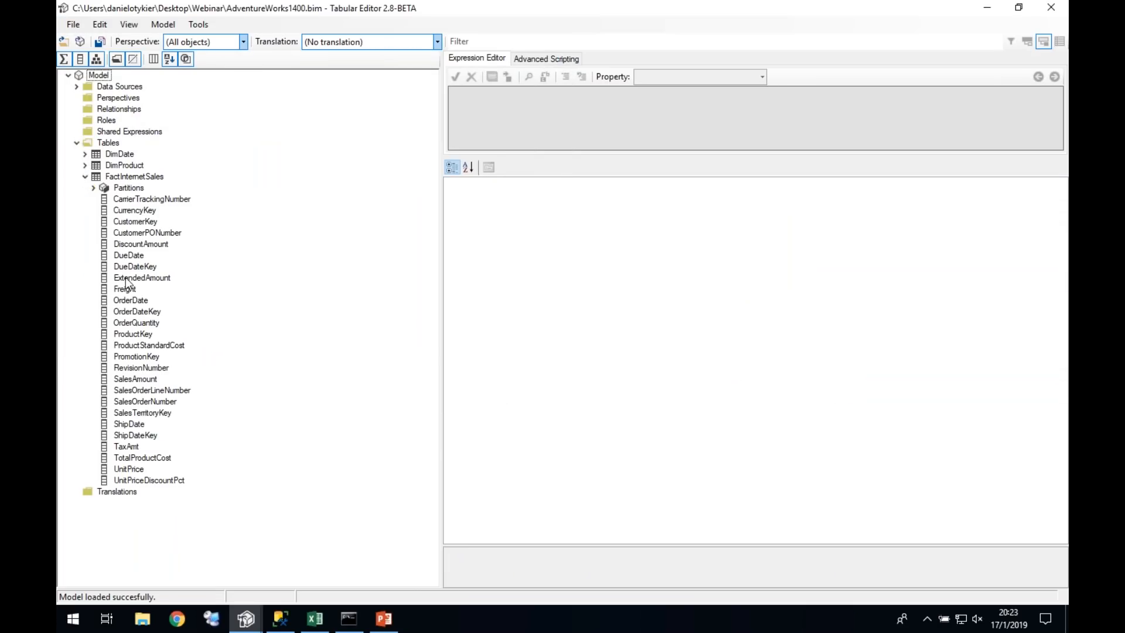
left_click(137, 311)
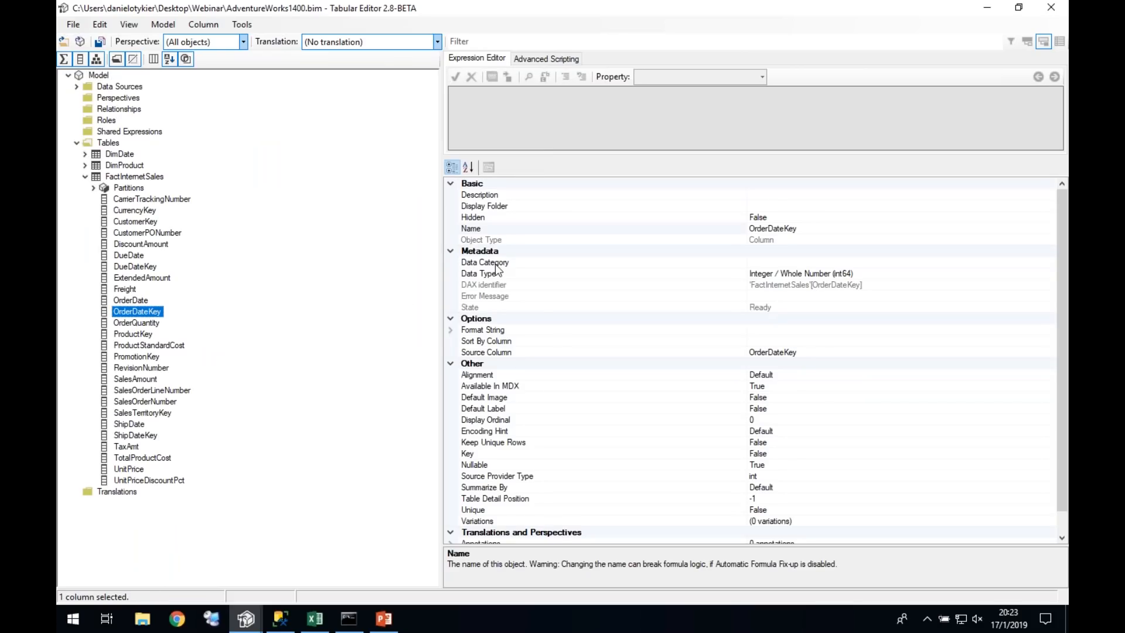
left_click(491, 386)
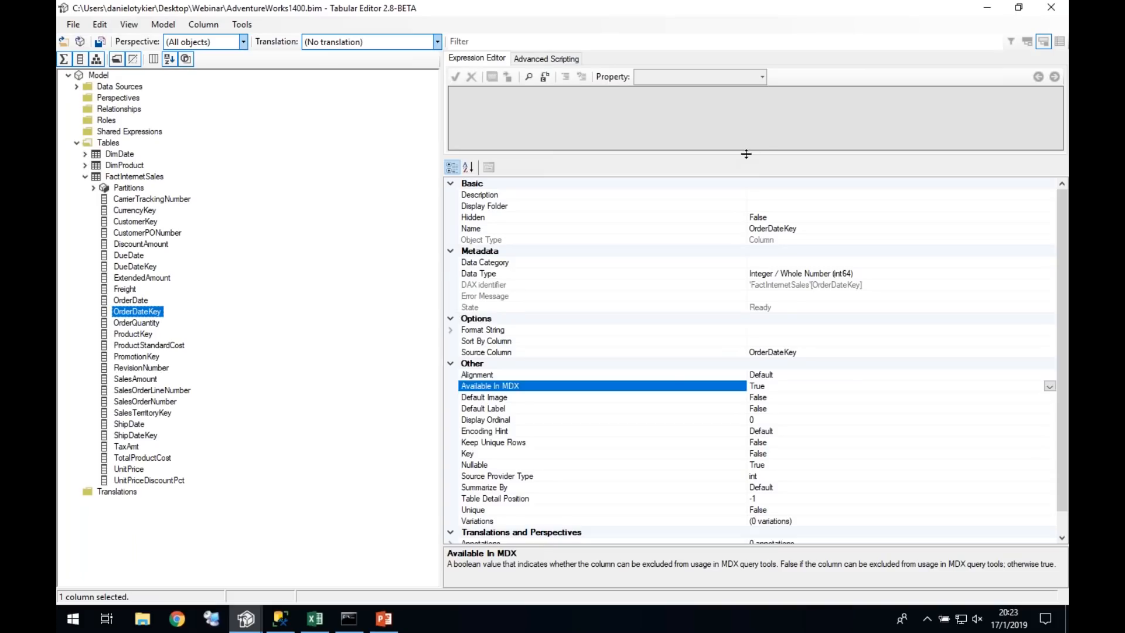
left_click_drag(746, 153, 746, 124)
left_click(774, 359)
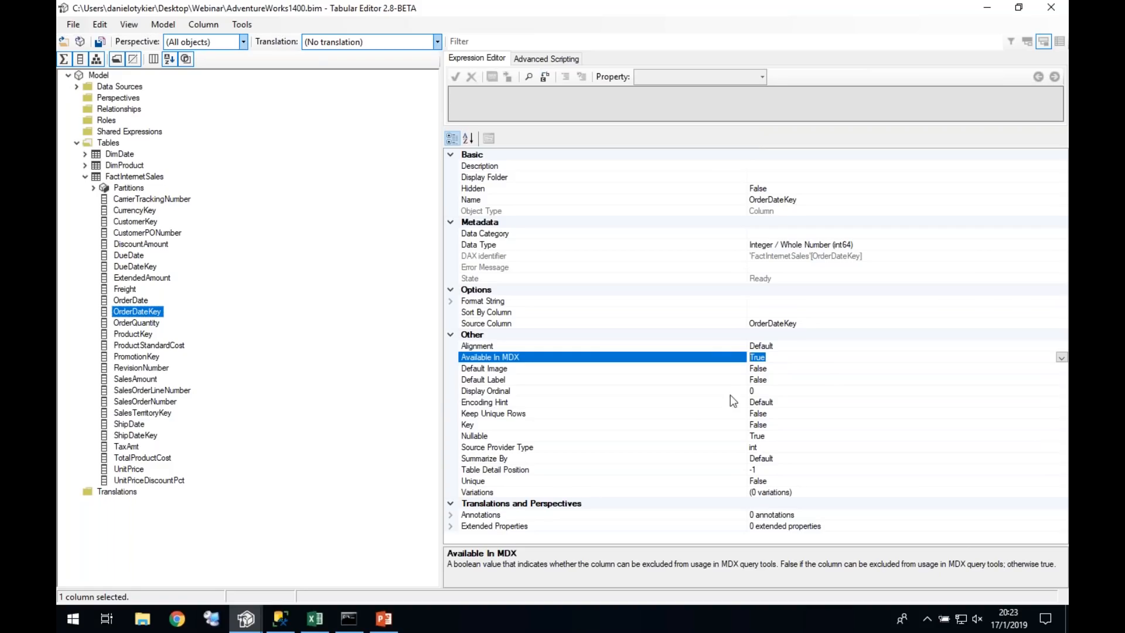
left_click(720, 402)
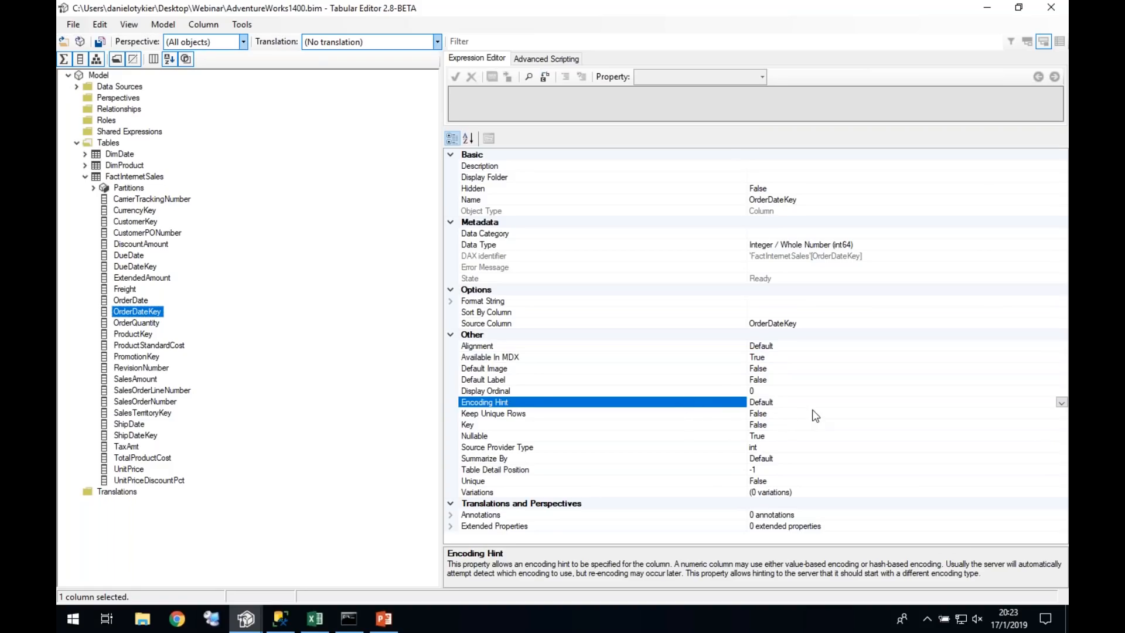
left_click(1061, 402)
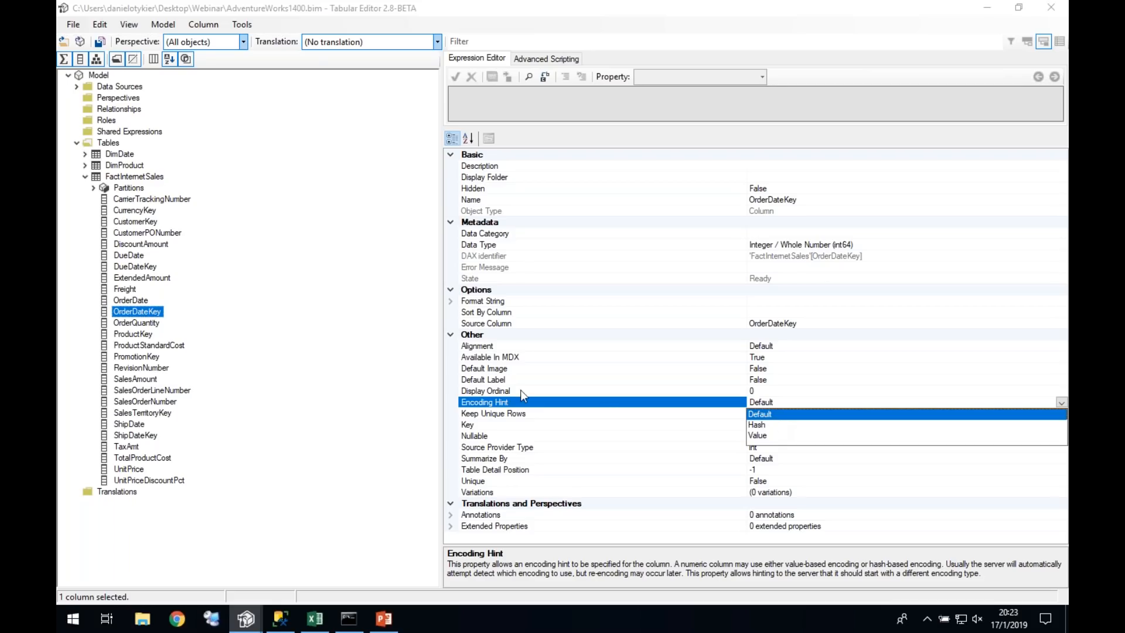
left_click(372, 371)
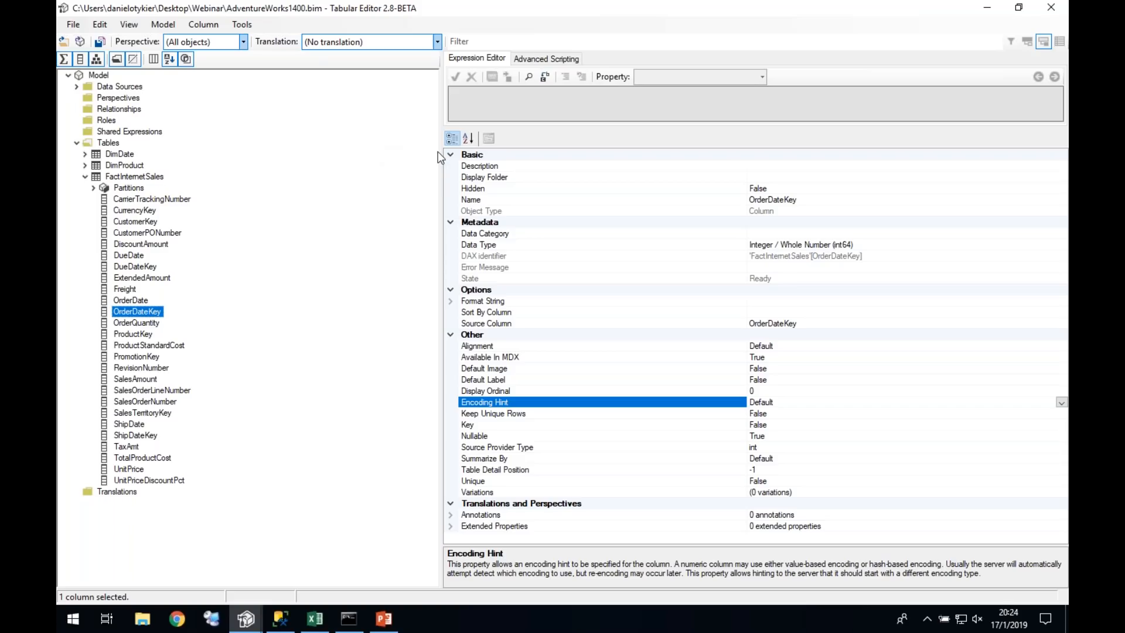
left_click_drag(440, 175, 379, 174)
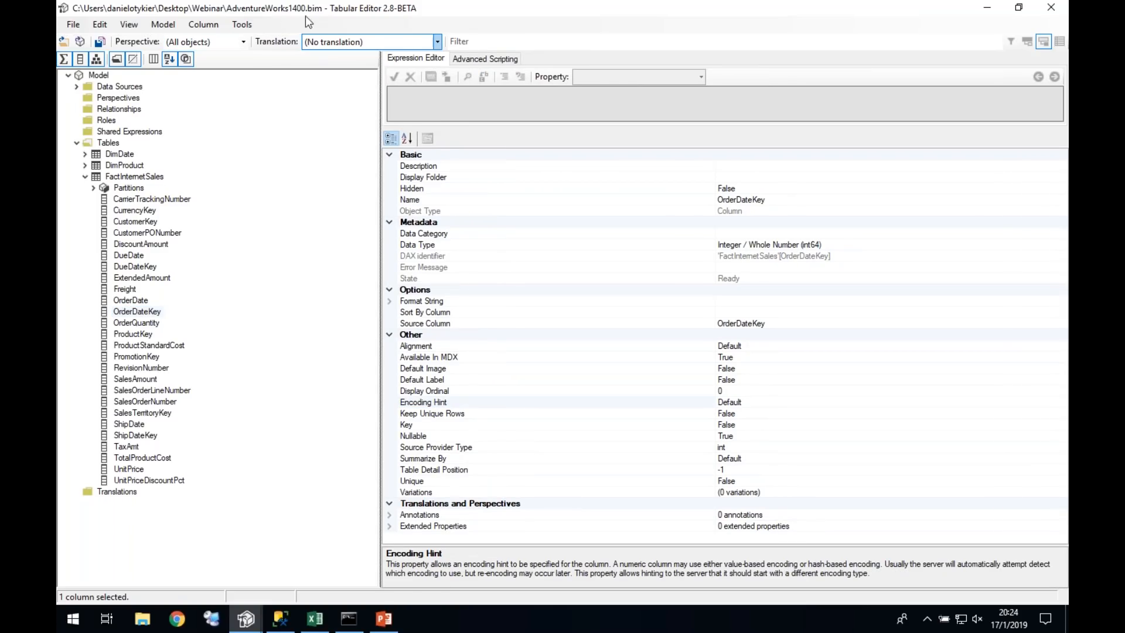
left_click(73, 24)
mouse_move(152, 56)
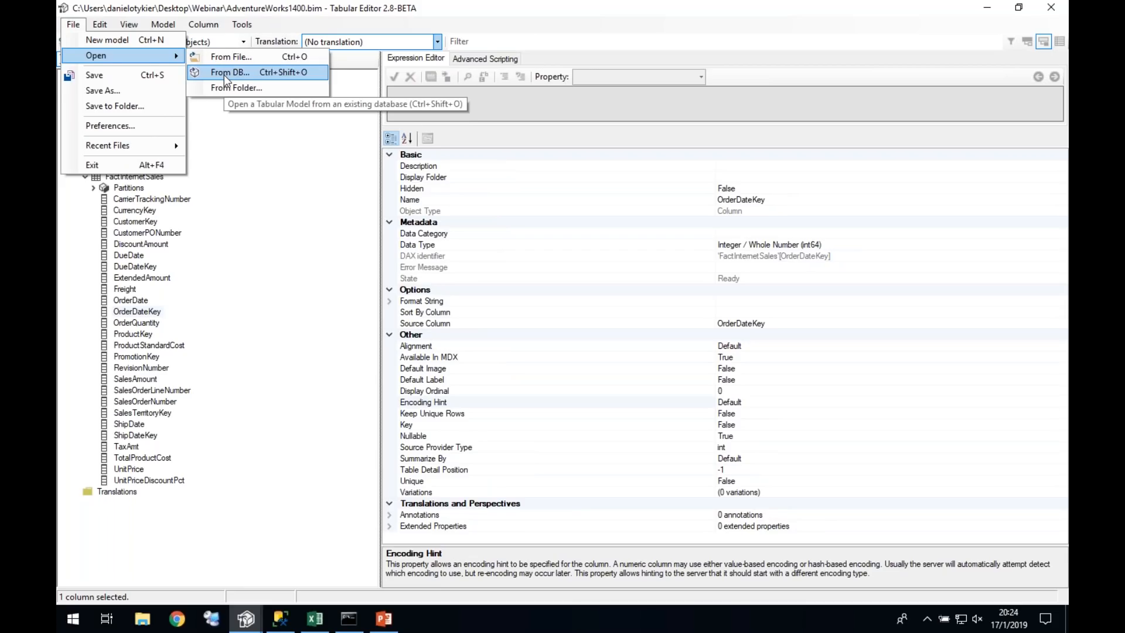
left_click(215, 32)
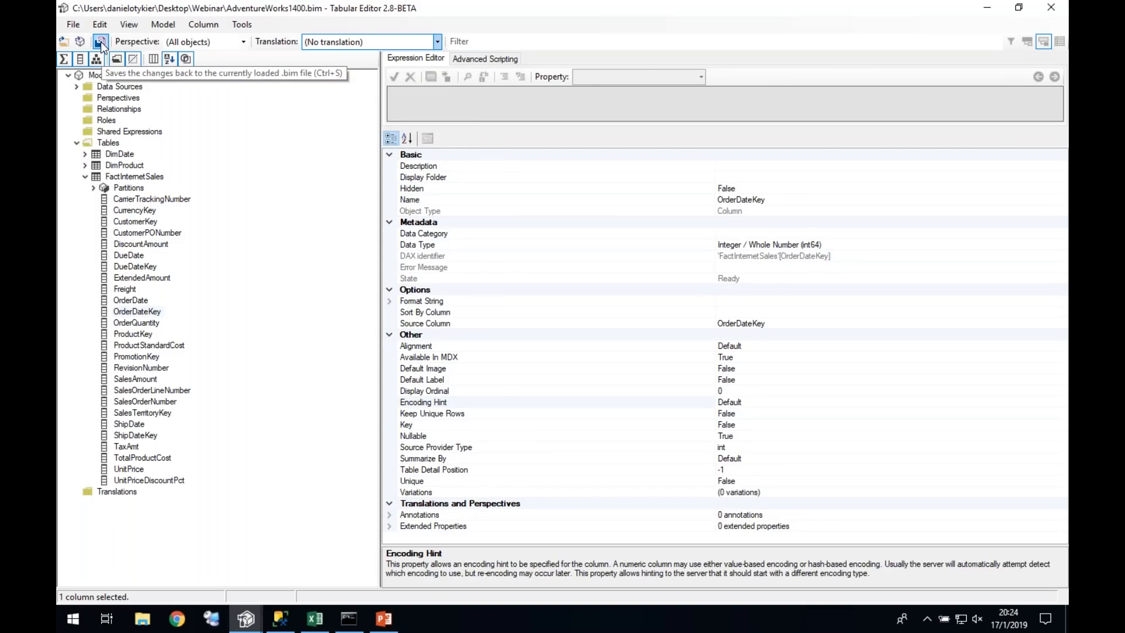
Step: Open the model file AdventureWorks.bim
left_click(73, 24)
mouse_move(81, 57)
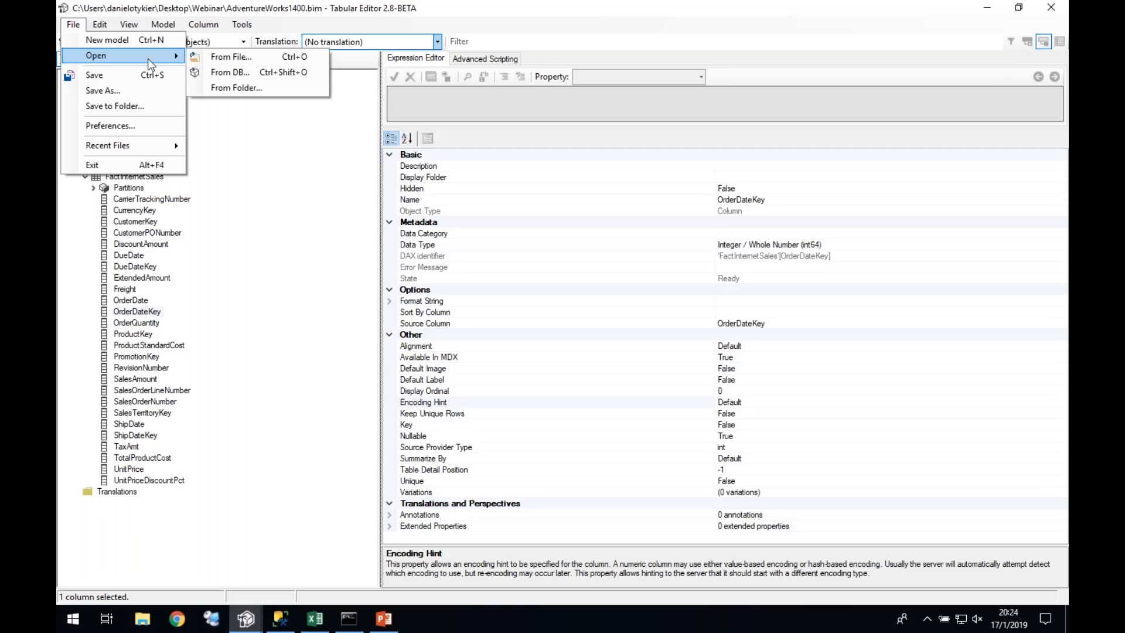
left_click(206, 57)
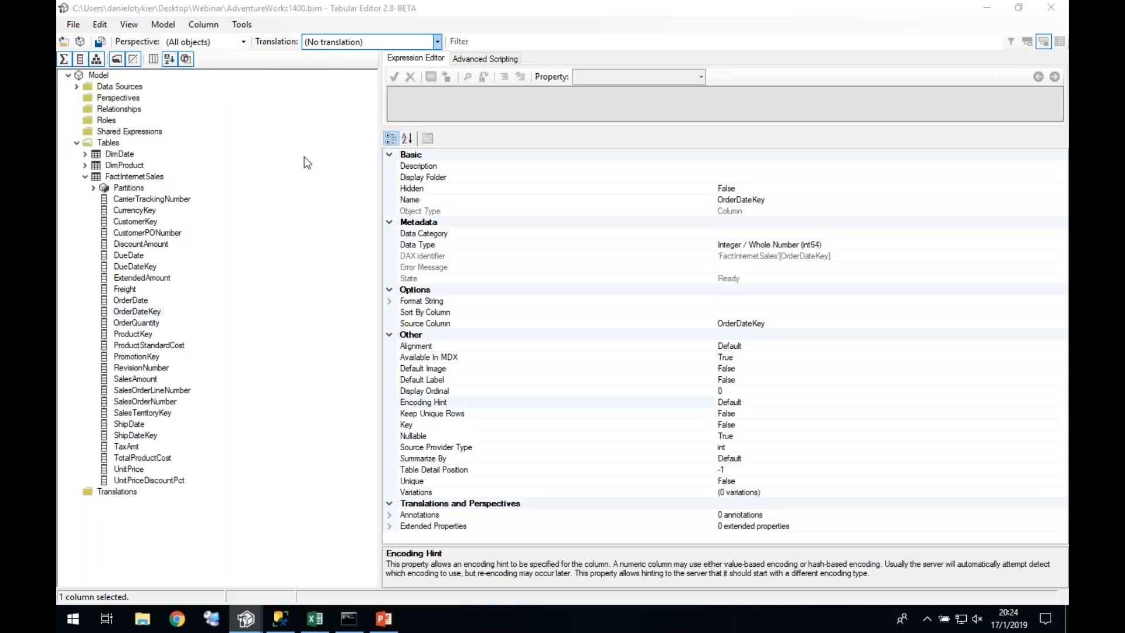
left_click(217, 114)
double_click(216, 114)
Step: Append "+ XXXXXX" to the expression of the Reseller Current Quarter Sales measure in Reseller Sales, enlarging the expression area, and accept the change
left_click(86, 279)
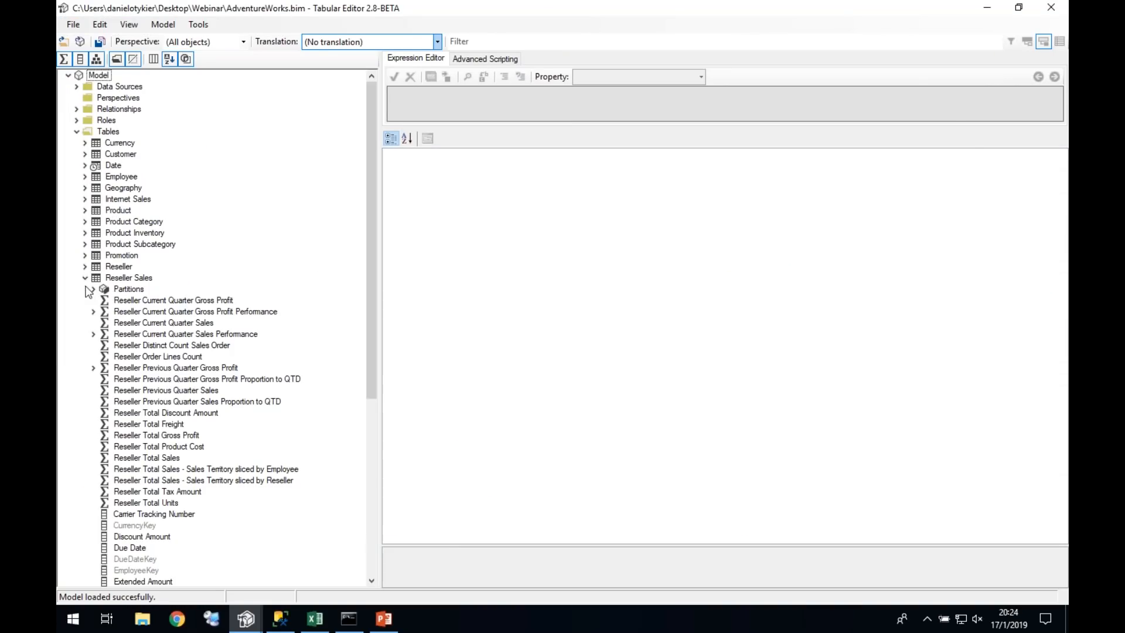
left_click(170, 323)
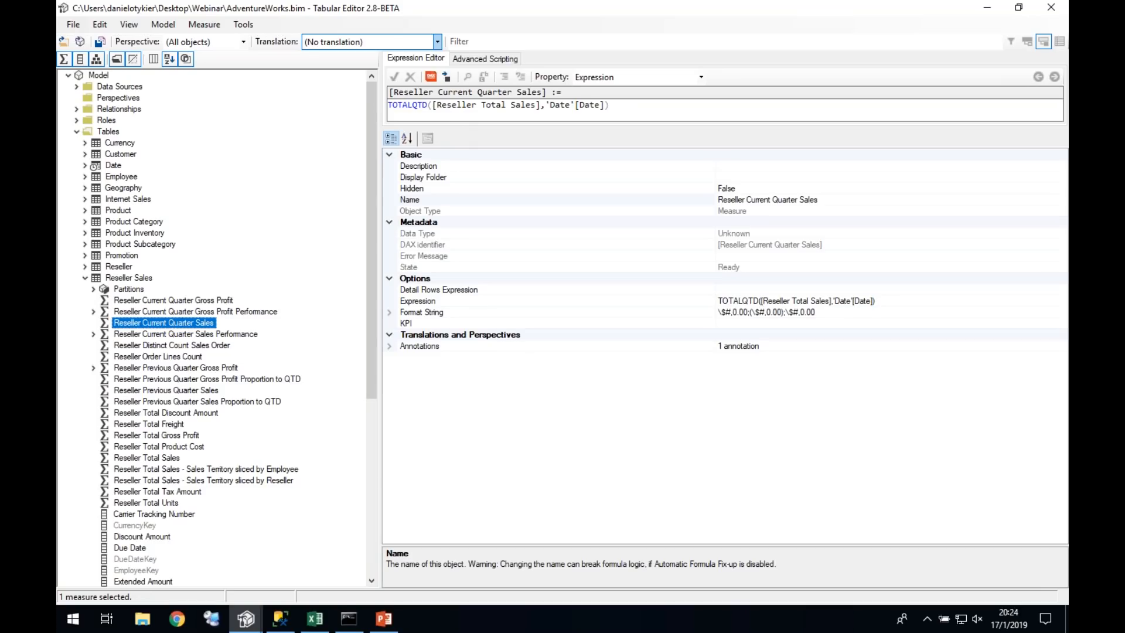
left_click_drag(455, 128, 499, 314)
left_click(690, 124)
type("+ ")
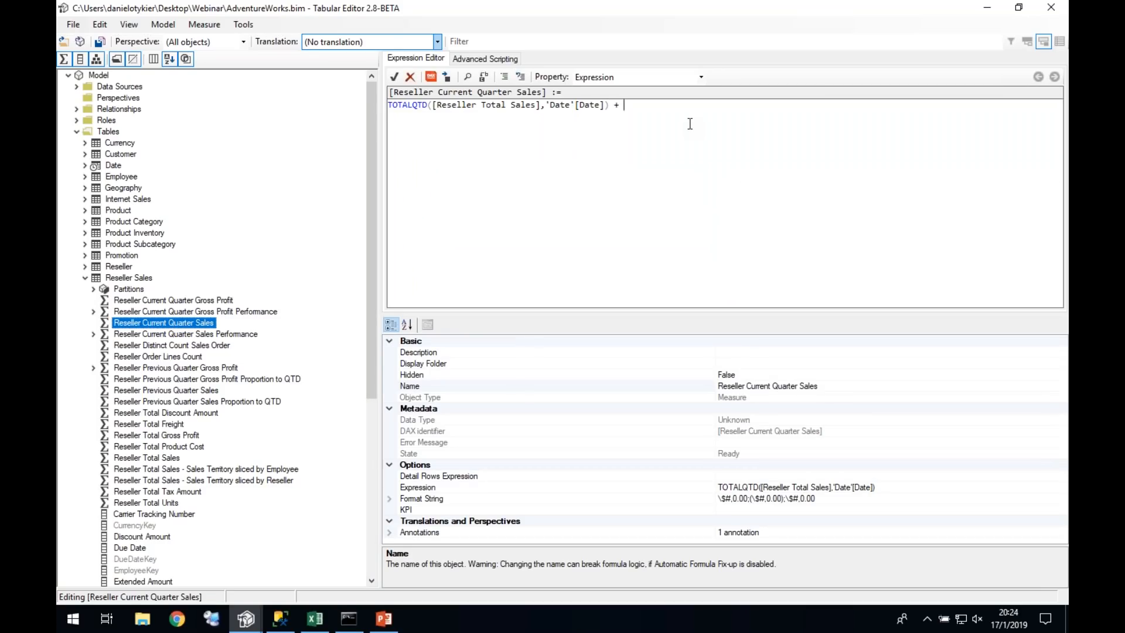
type("XXXXXX")
left_click(396, 79)
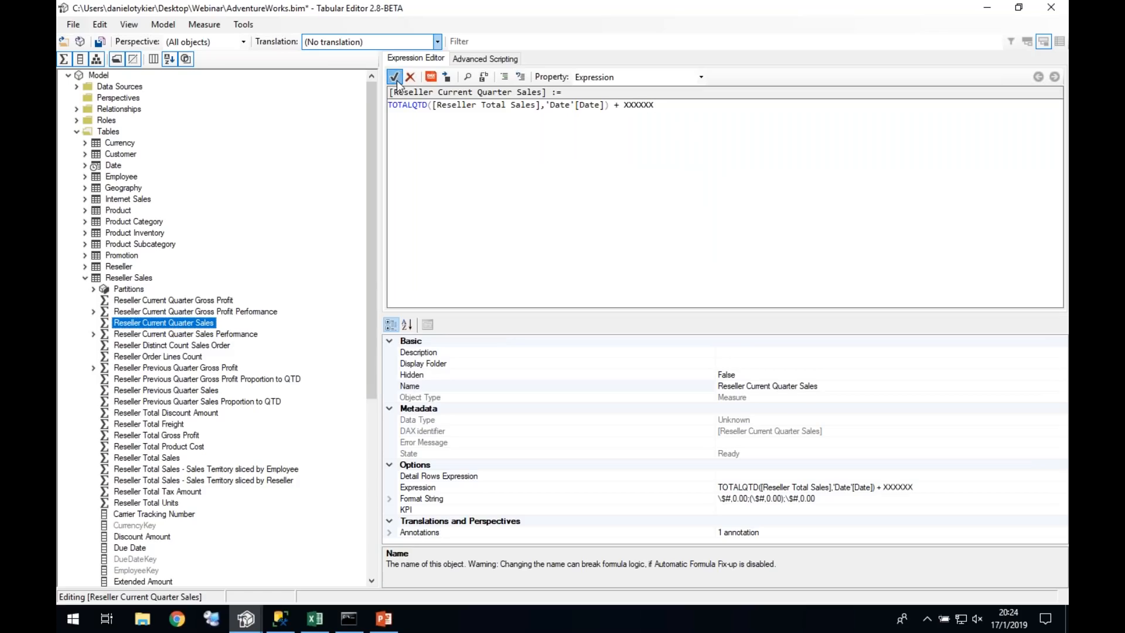
Step: Check the validation status of the edited Reseller Current Quarter Sales measure and save the changes to the model file
left_click(142, 336)
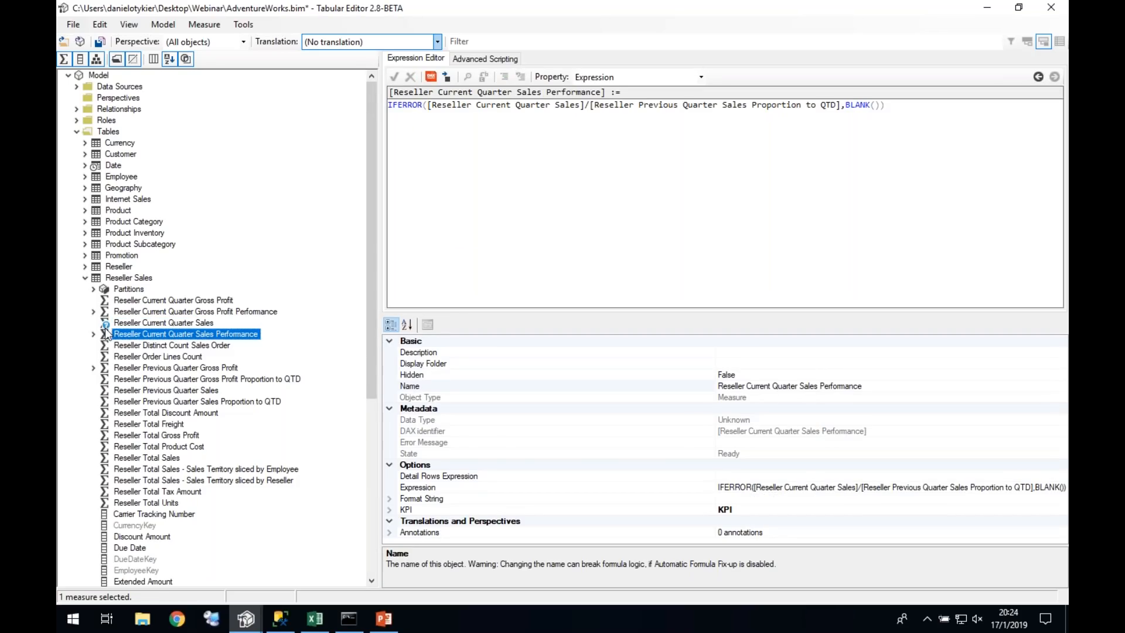
mouse_move(107, 330)
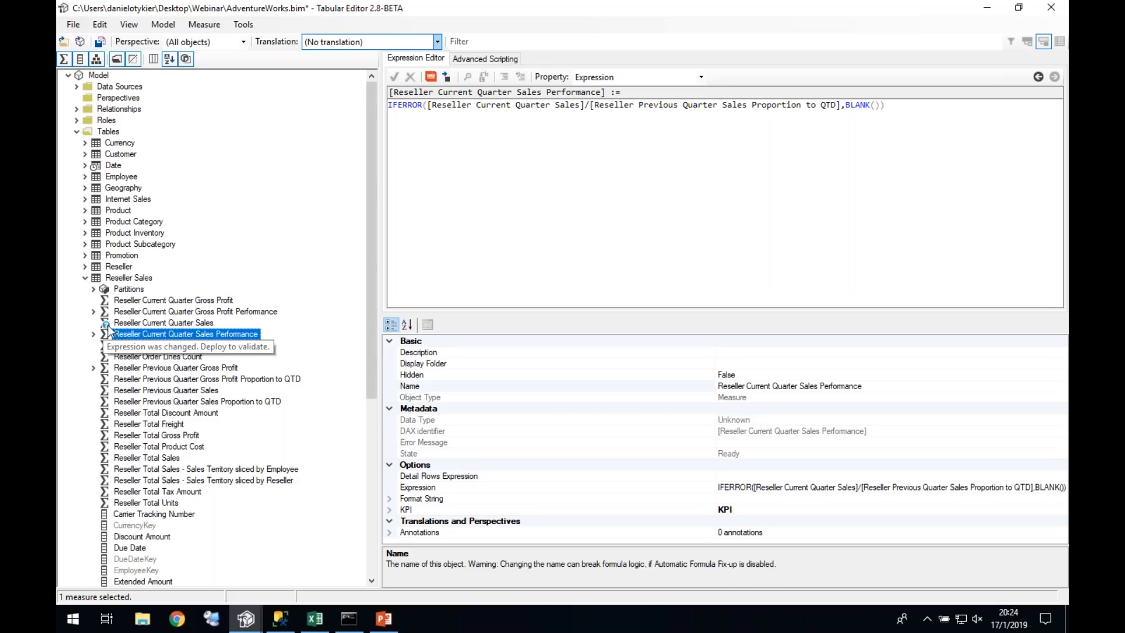
left_click(108, 328)
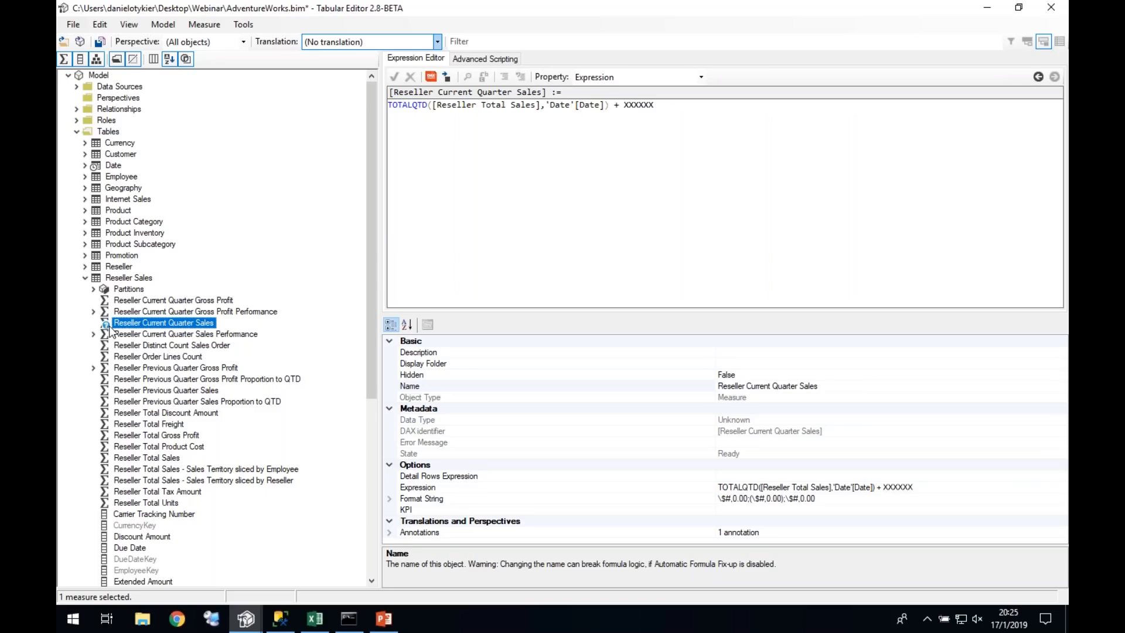
left_click(100, 42)
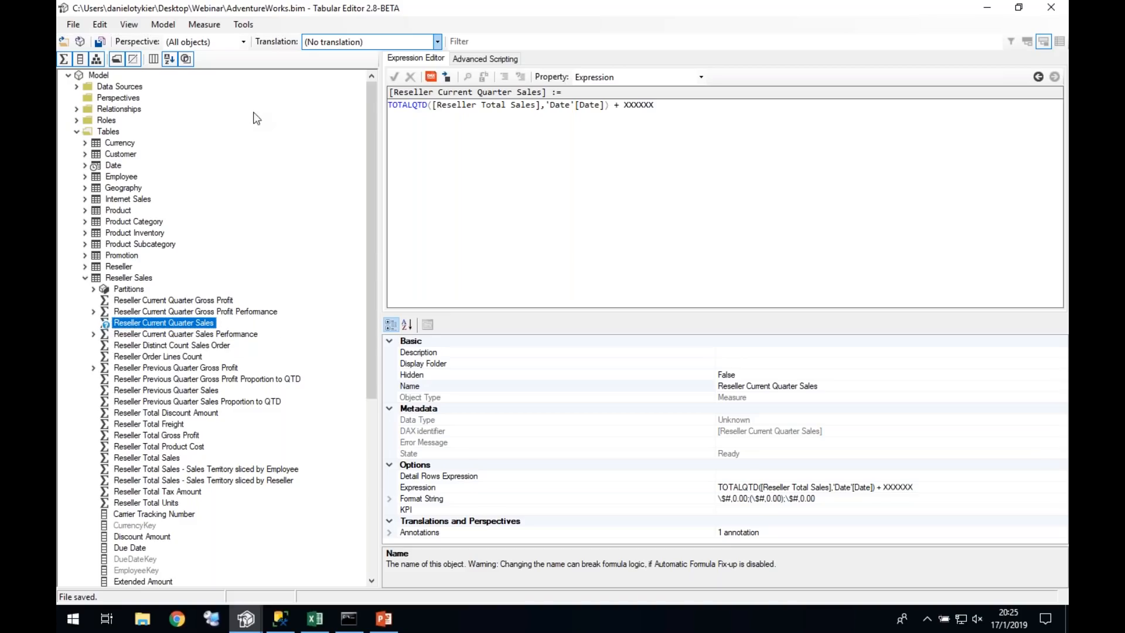
Step: Connect to the localhost tabular server with integrated security and open the personal DEV copy of the AdventureWorks database
left_click(72, 24)
mouse_move(117, 55)
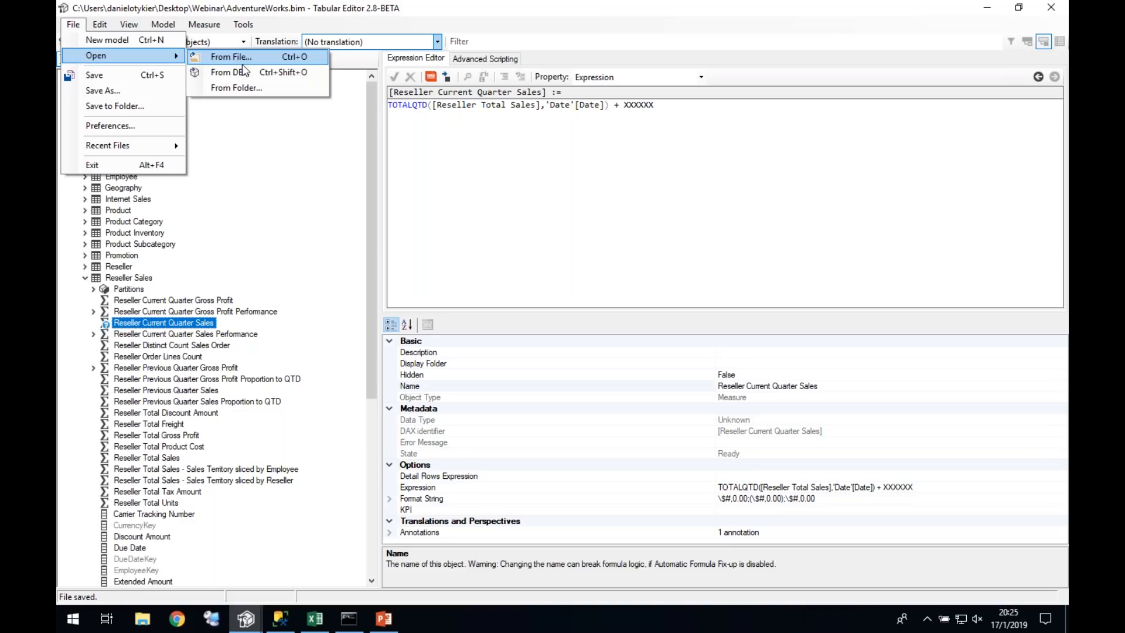
left_click(245, 73)
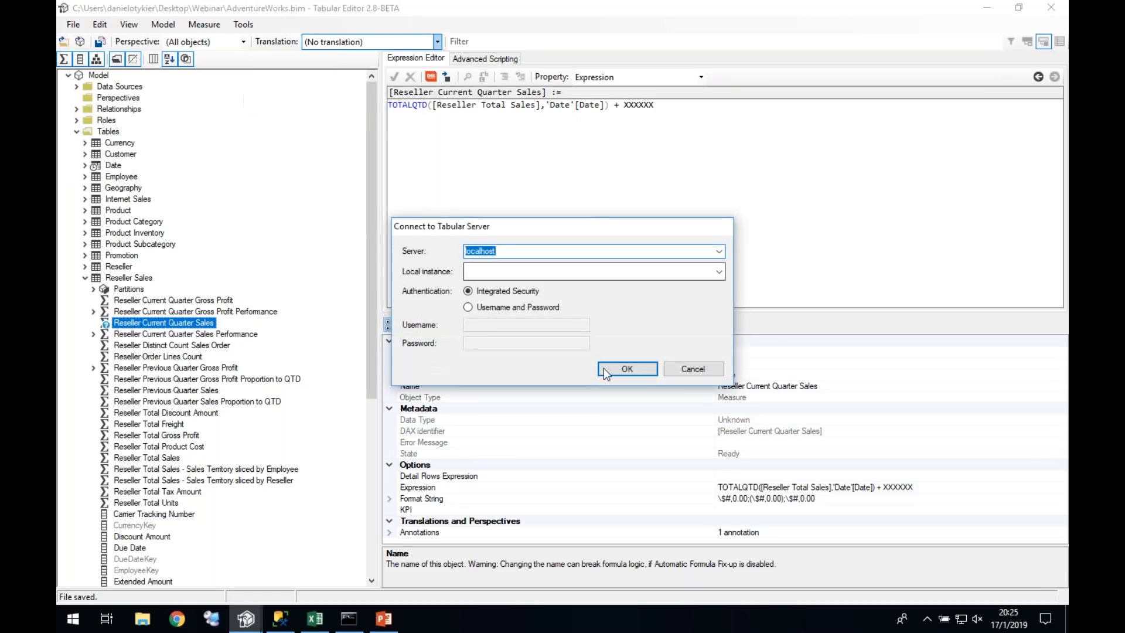
left_click(562, 264)
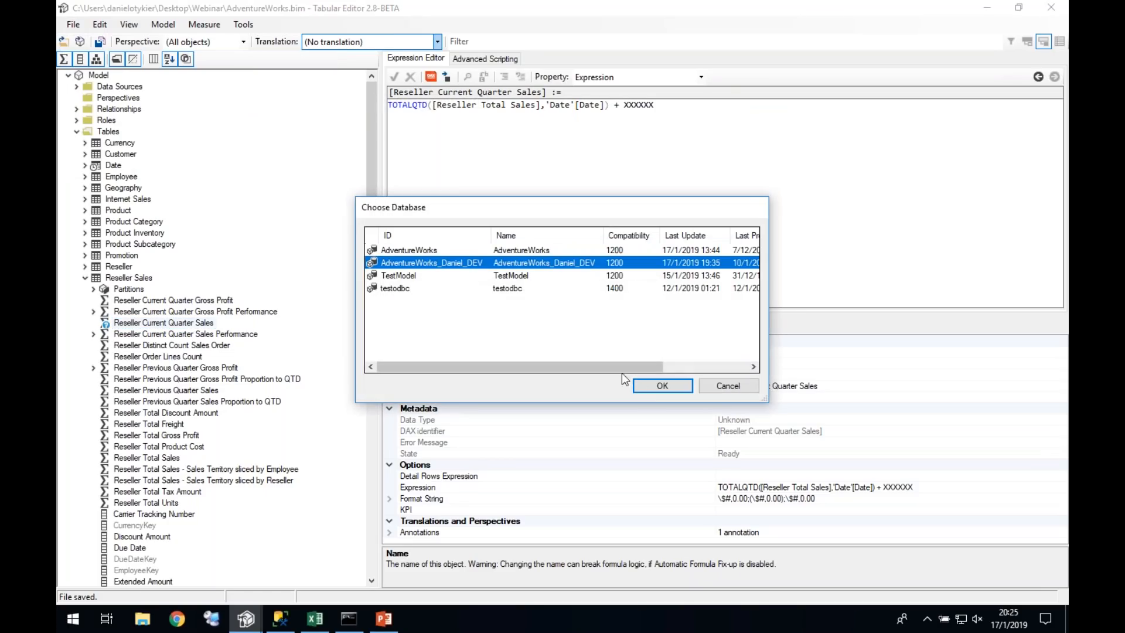
left_click(663, 387)
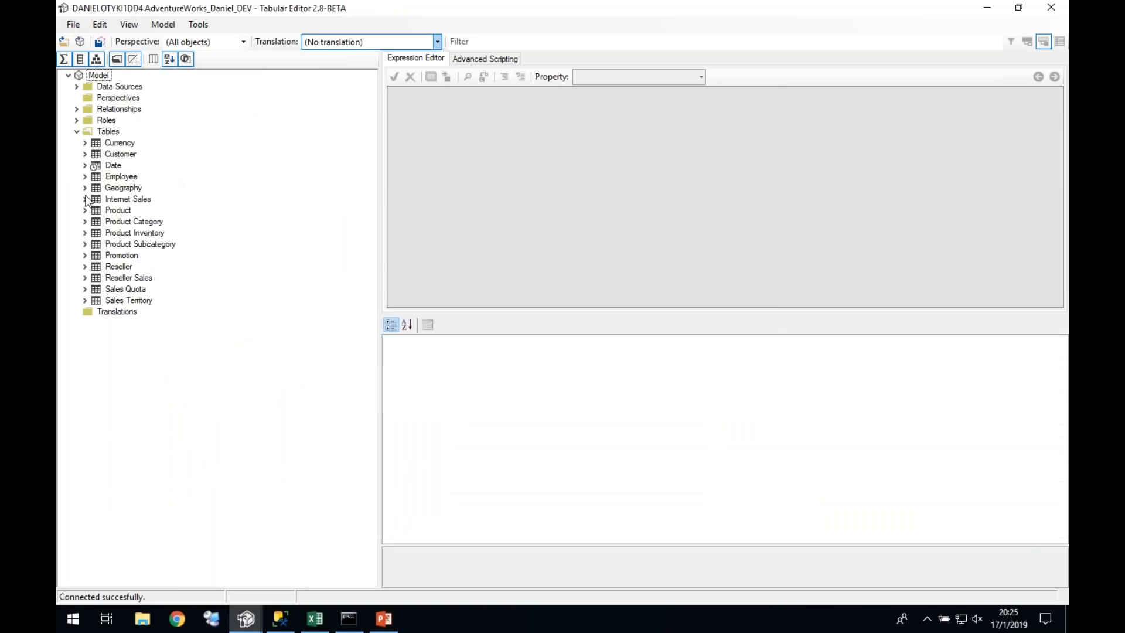
Step: In Reseller Sales, append "+ xxxxxx" to the Reseller Current Quarter Sales expression and "+ yyyyyy" to the Reseller Distinct Count Sales Order expression
left_click(86, 277)
left_click(161, 323)
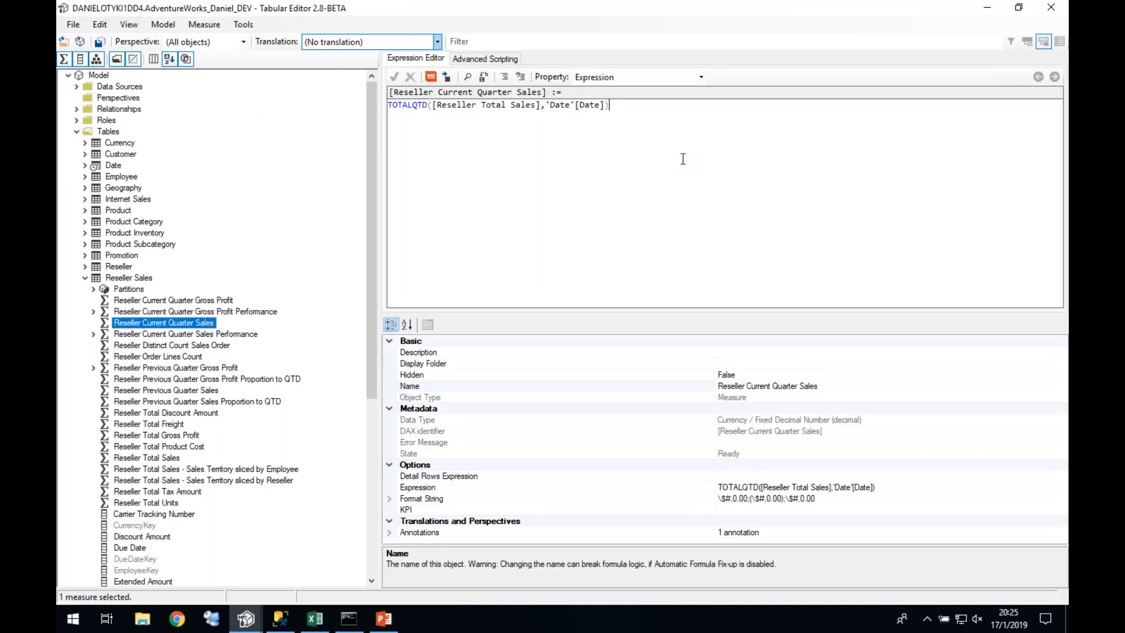
type("+ xxxxxx")
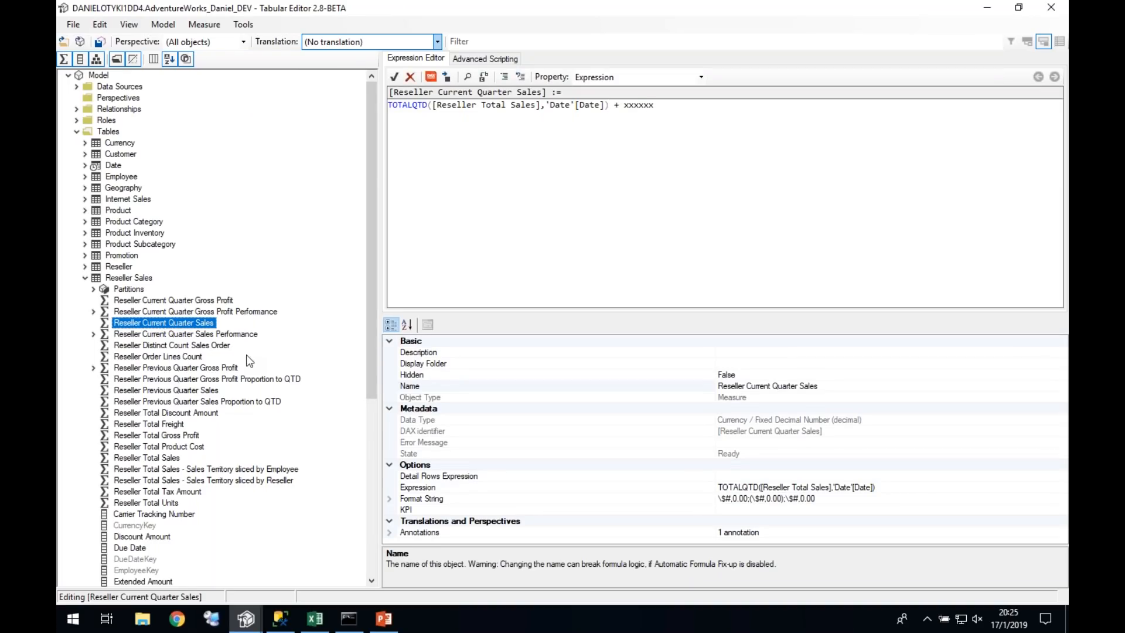
left_click(172, 345)
type("+ yyyyyy")
left_click(138, 413)
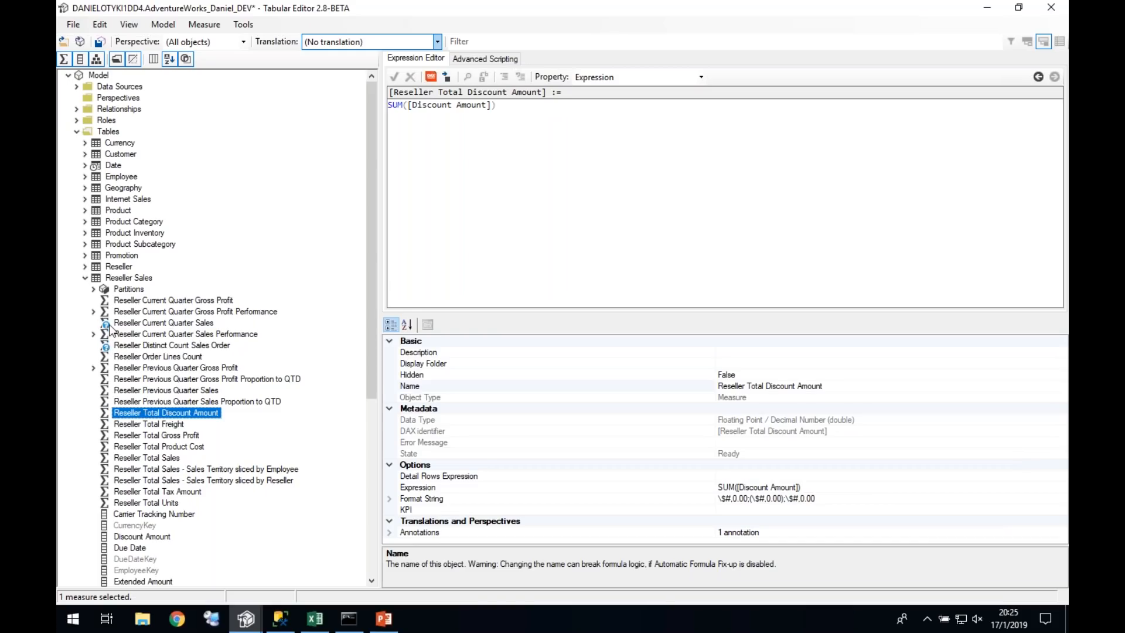
Step: Review the two edited Reseller Sales measures and save the changes to the connected database
mouse_move(108, 326)
left_click(120, 326)
left_click(117, 345)
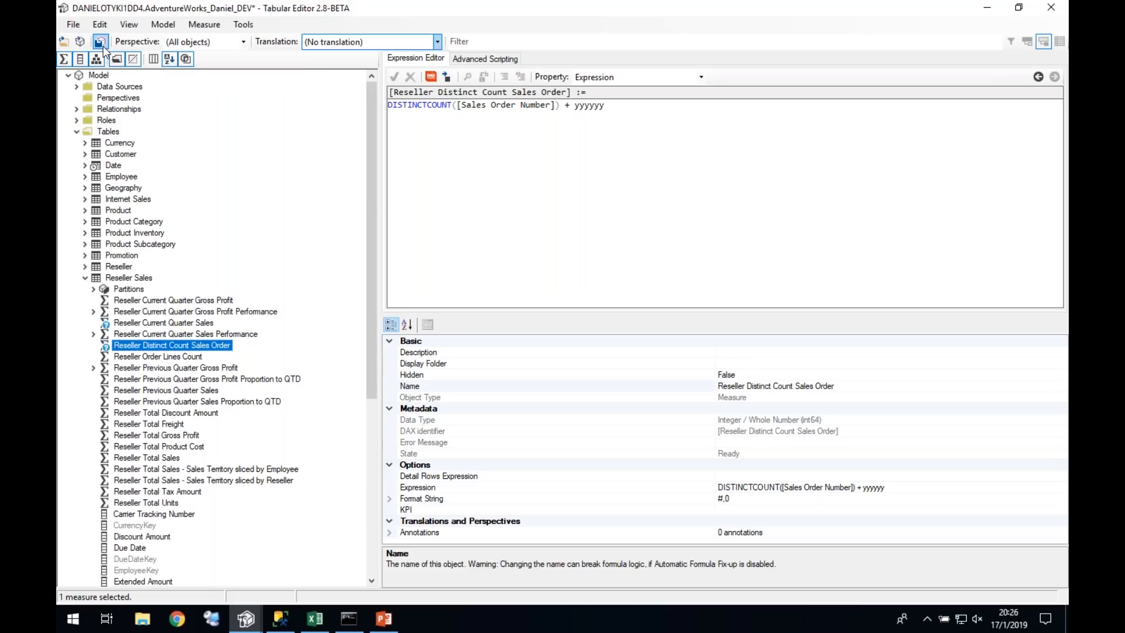
left_click(102, 45)
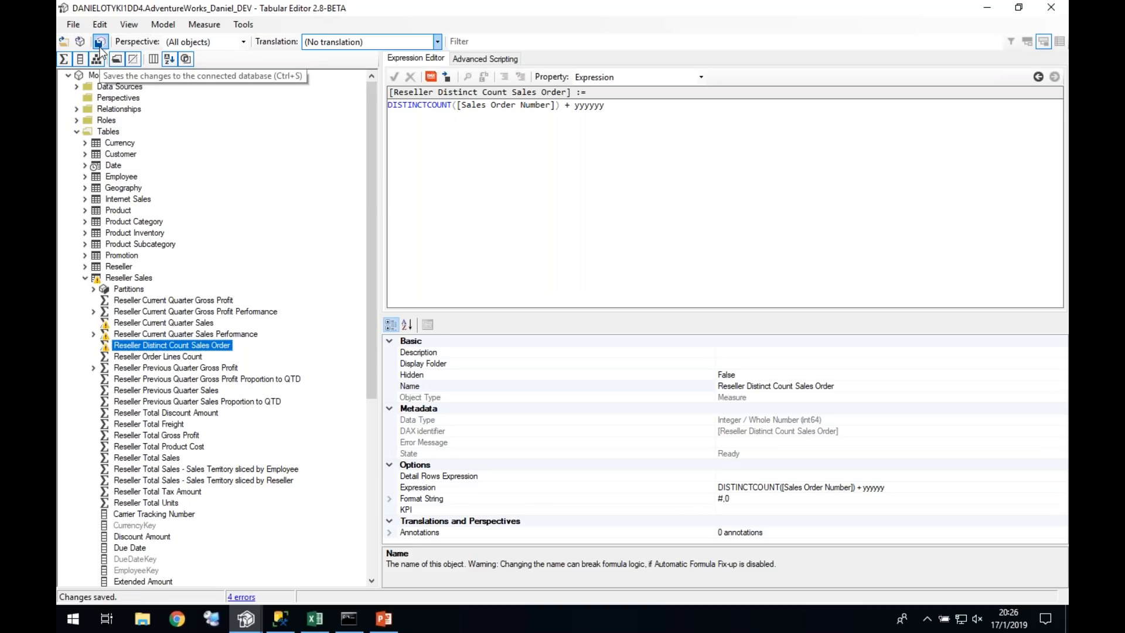
Step: Check the error on Reseller Current Quarter Sales, remove "+ xxxxxx" from its expression and save to the connected database
left_click(111, 326)
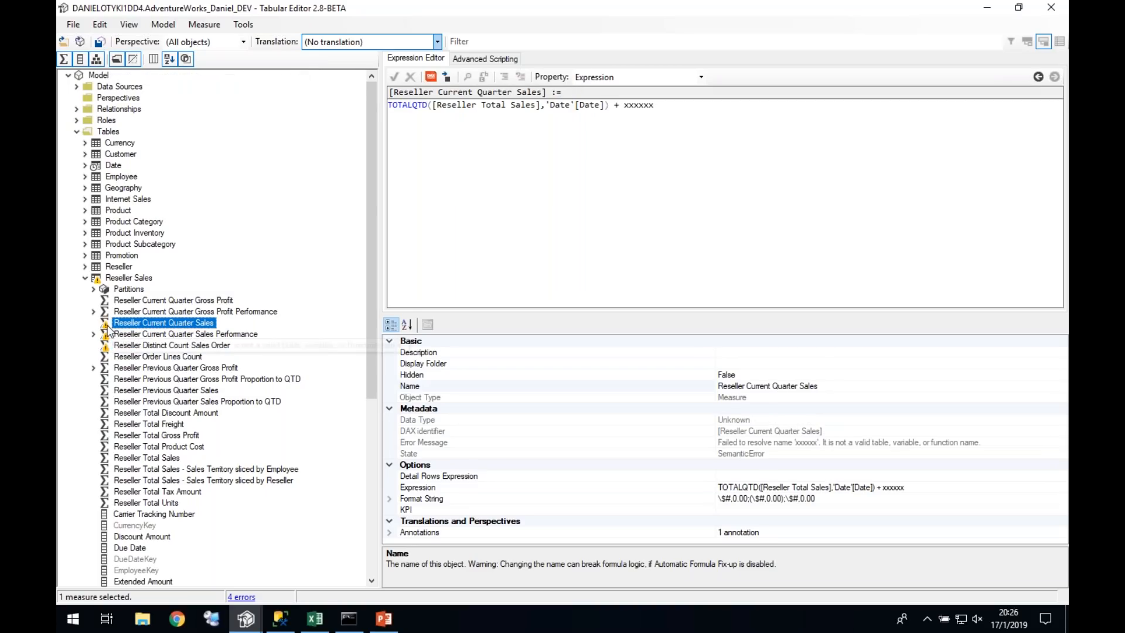
mouse_move(107, 331)
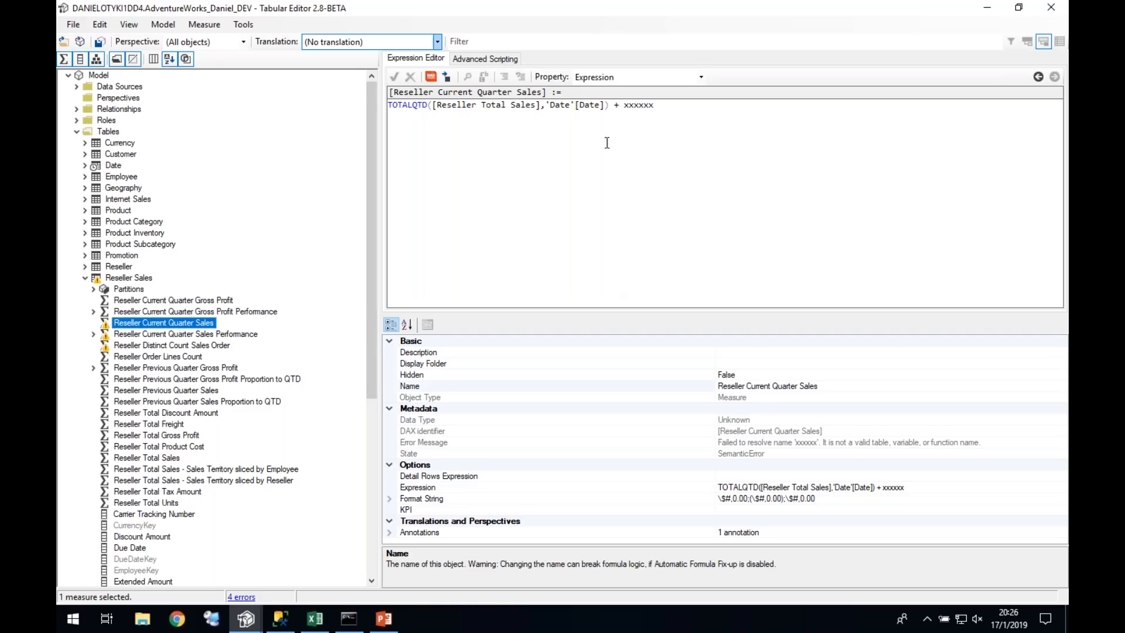
left_click_drag(610, 106, 698, 107)
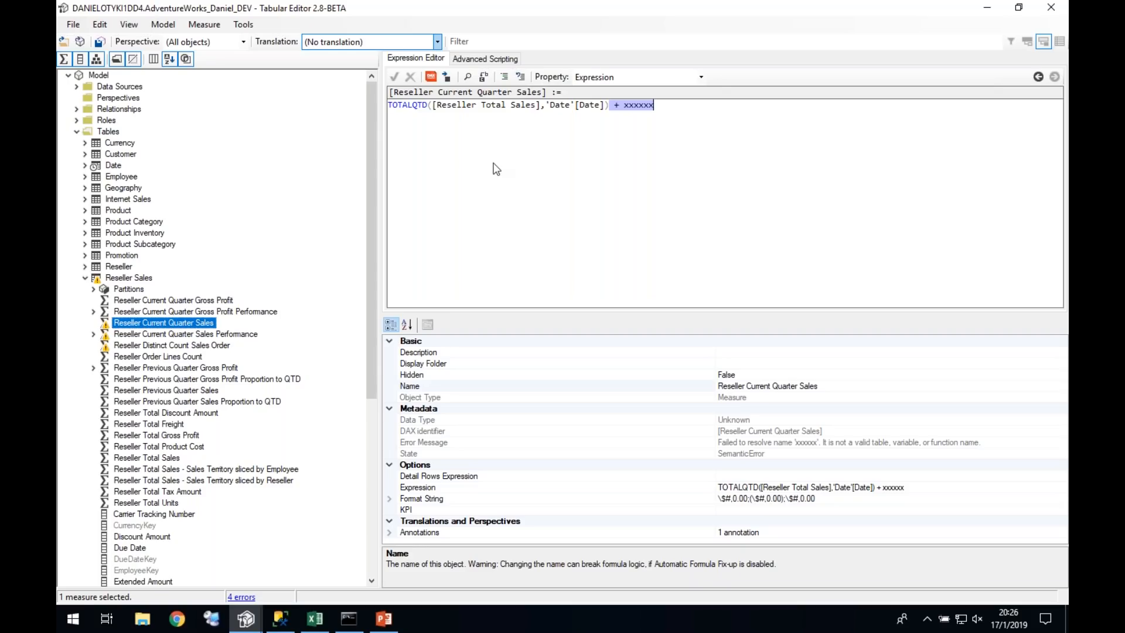
key("Delete")
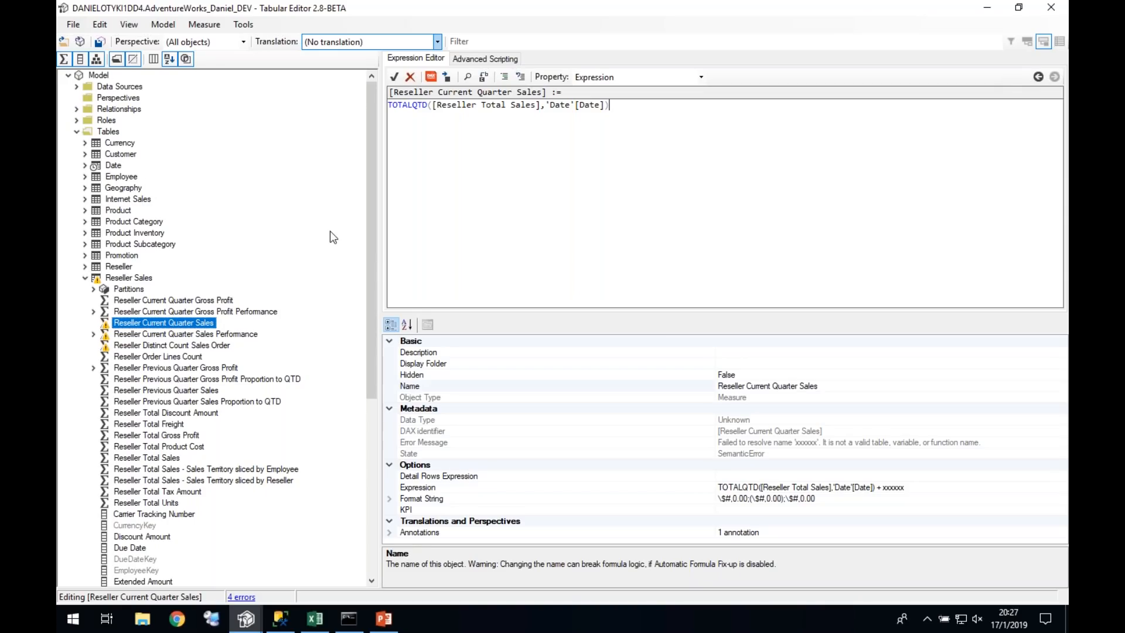
left_click(173, 311)
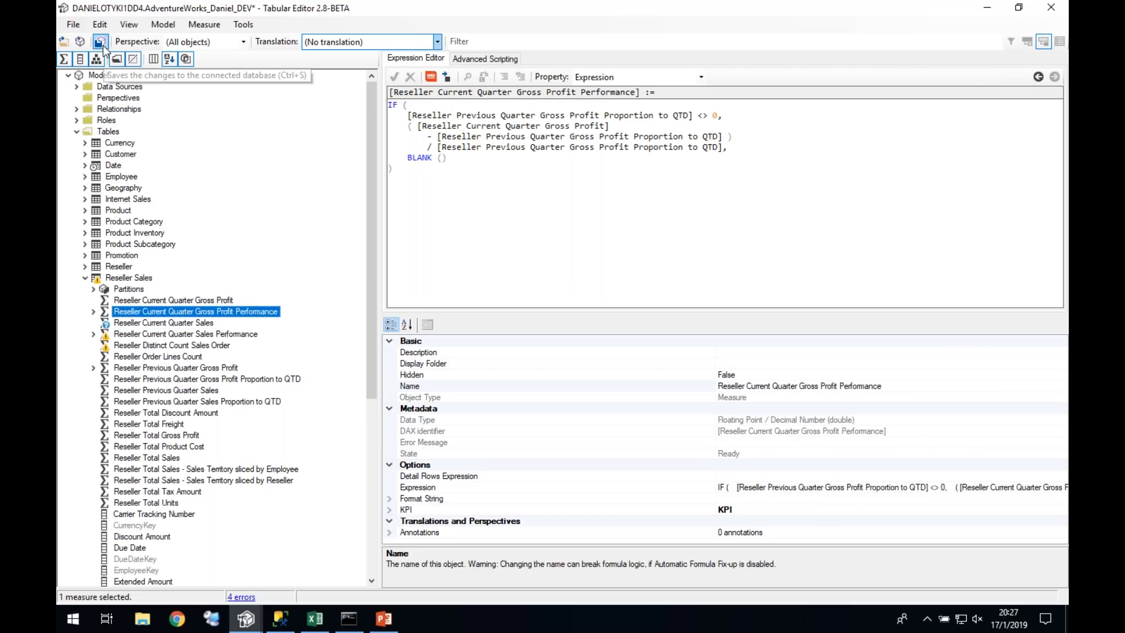
left_click(101, 43)
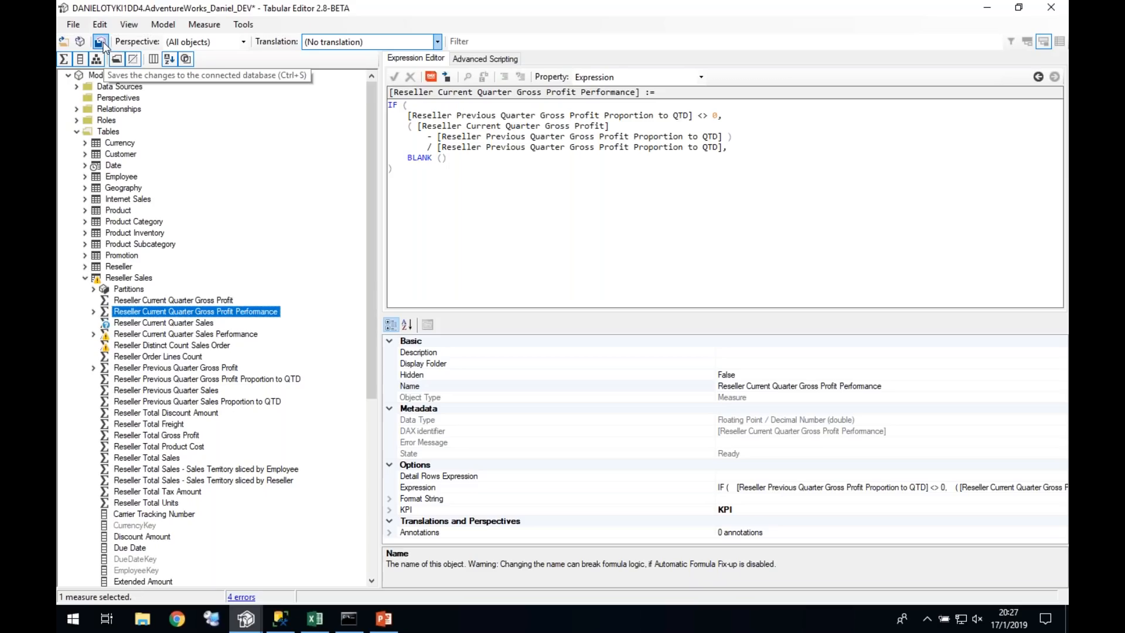
Step: Remove "+ yyyyyy" from the Reseller Distinct Count Sales Order expression and save the change to the connected database
left_click(135, 347)
key("Delete")
left_click(101, 44)
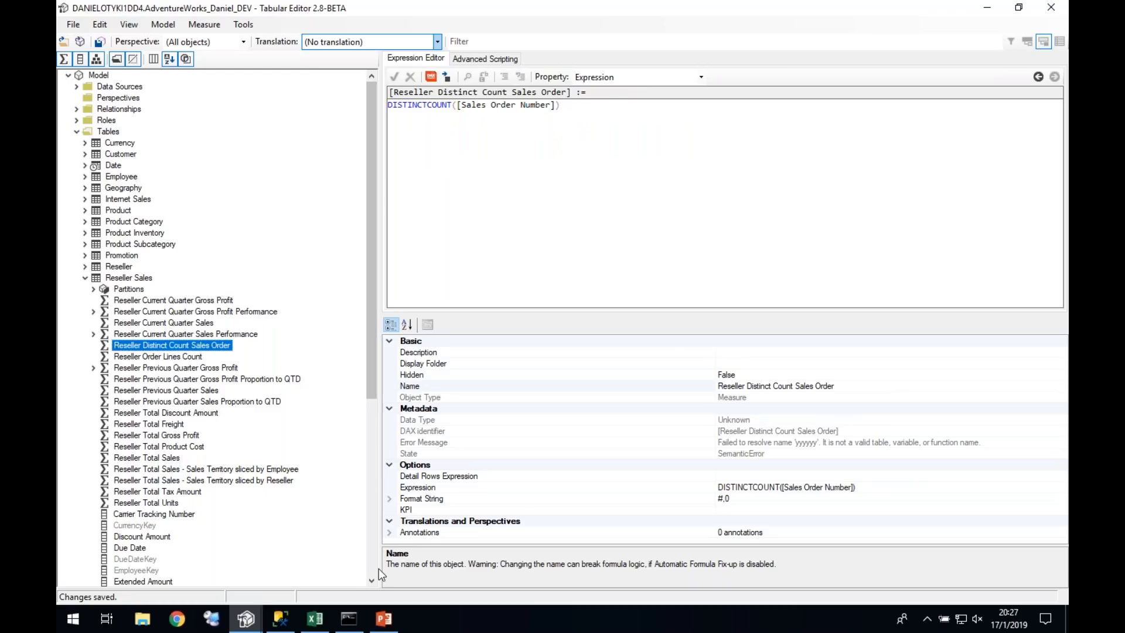
Step: Switch to PowerPoint to review the "Tip of the iceberg…" feature slide, and return to Tabular Editor
left_click(389, 623)
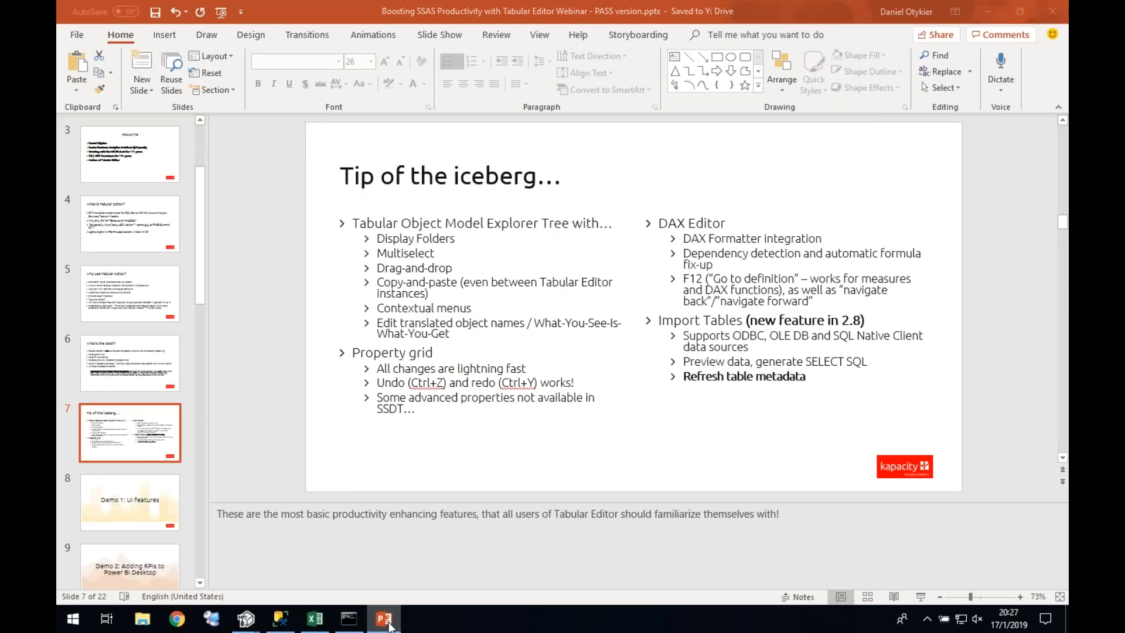
left_click(389, 626)
left_click_drag(425, 176, 383, 106)
left_click(486, 193)
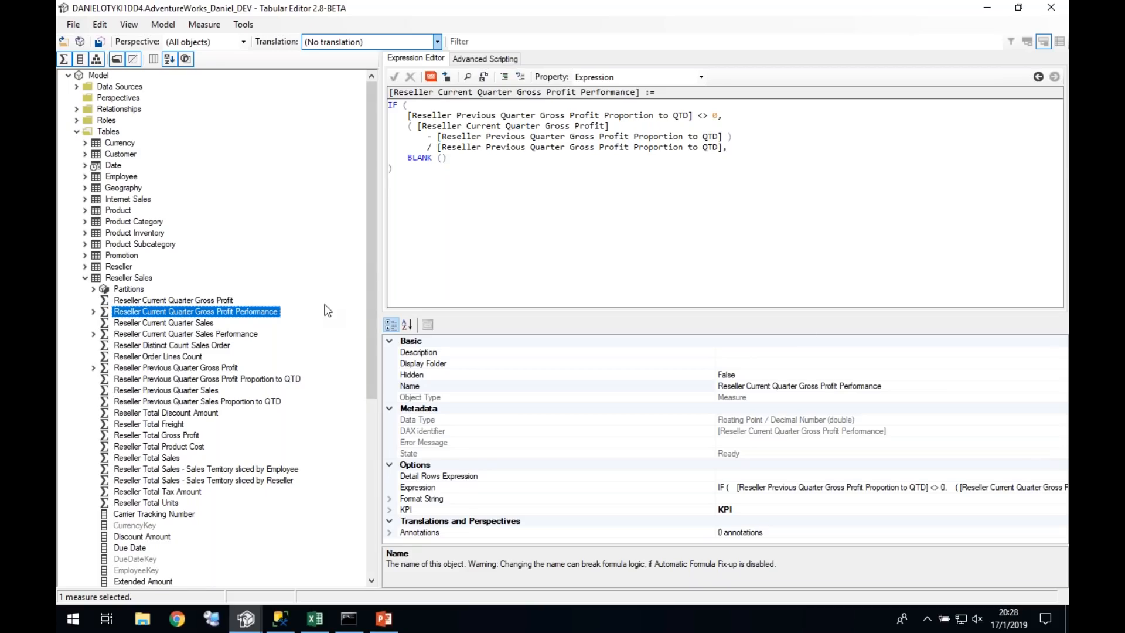
Step: Inspect the Reseller Total Sales and Reseller Current Quarter Sales expressions and check the available sources for opening a model
left_click(170, 457)
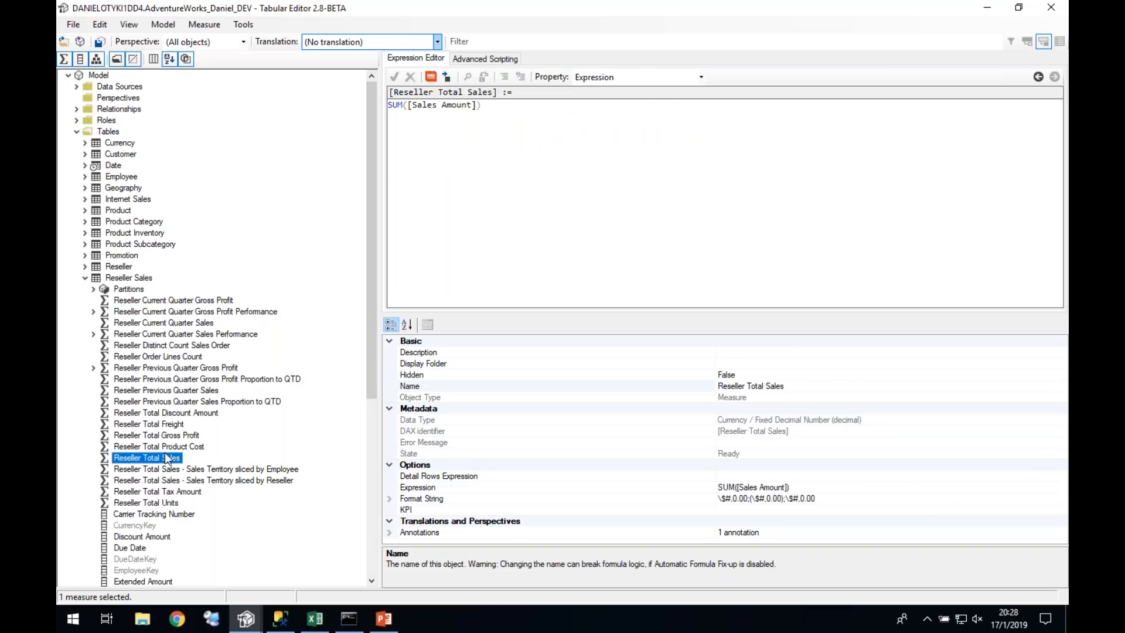
left_click(183, 323, "ctrl")
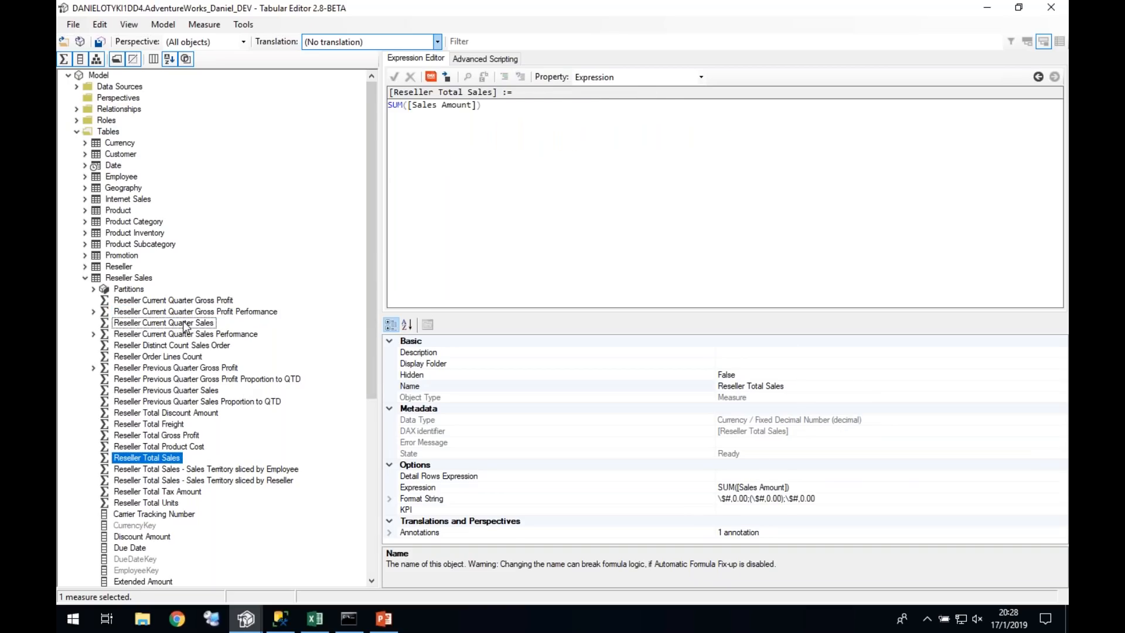
left_click(184, 323)
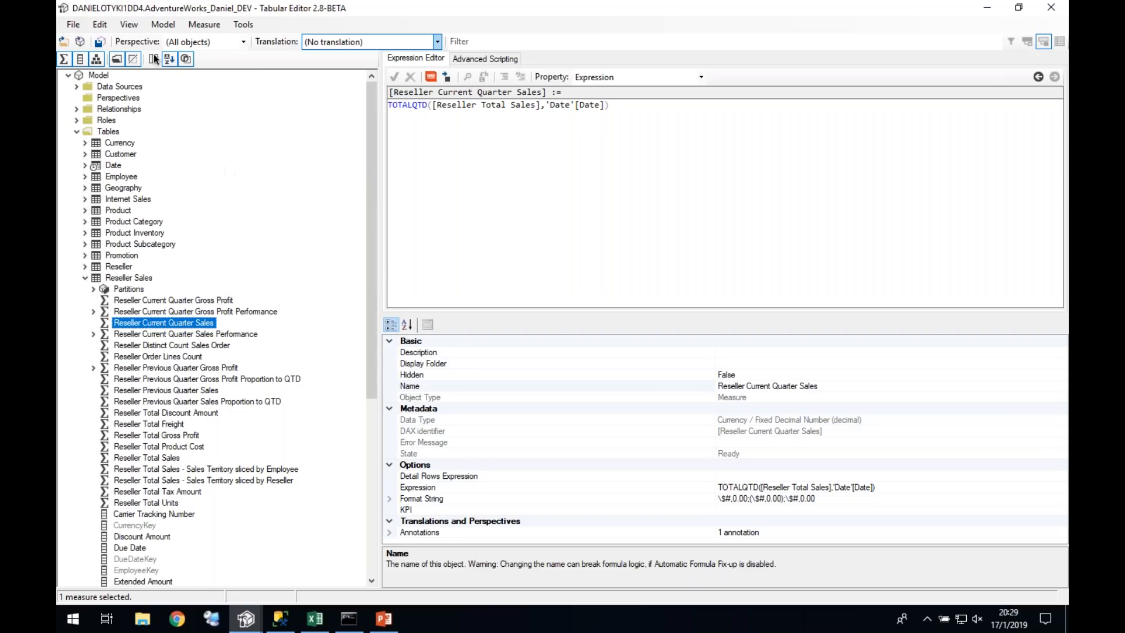
left_click(73, 26)
mouse_move(84, 57)
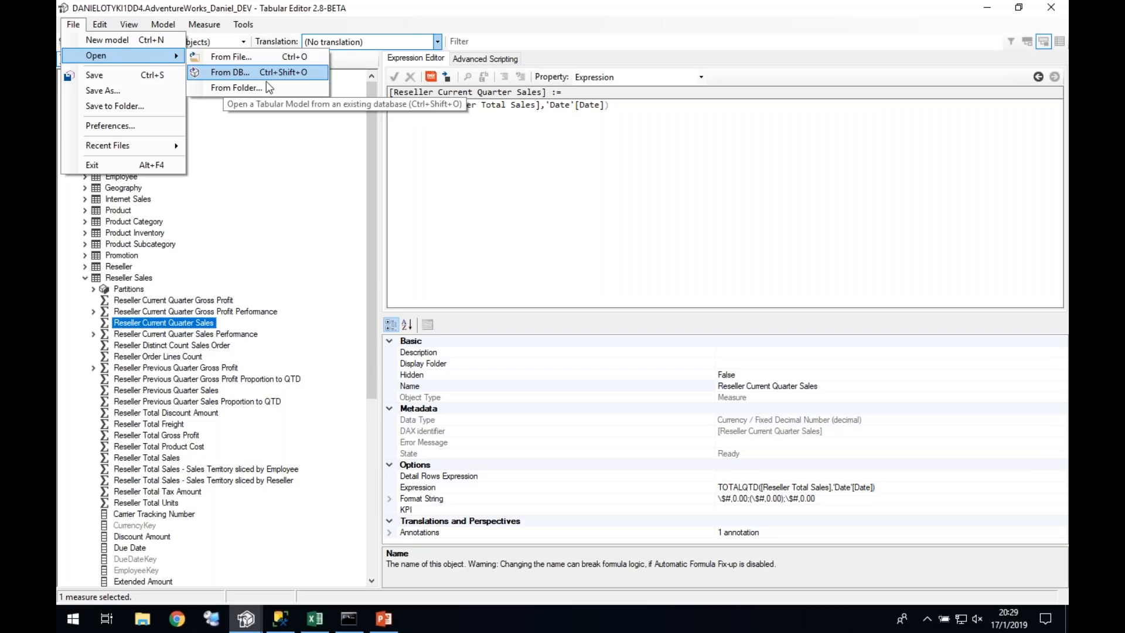
Step: Append "+ xxxxx" to the Reseller Current Quarter Sales expression, check its validation hint and save to the connected database
left_click(640, 146)
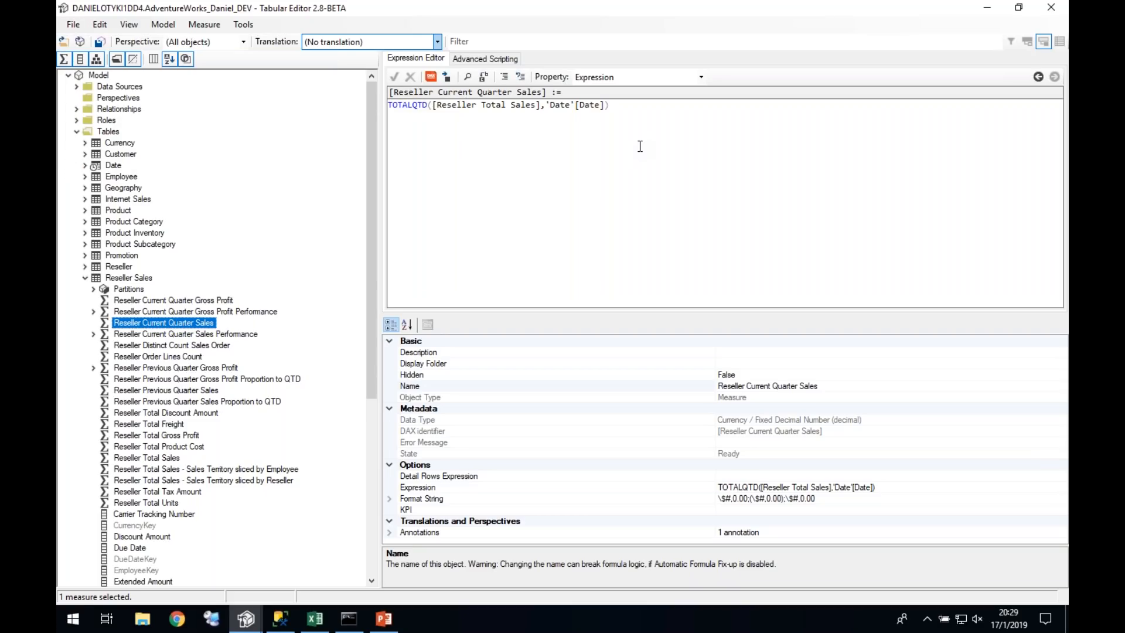
type("+ xxxxx")
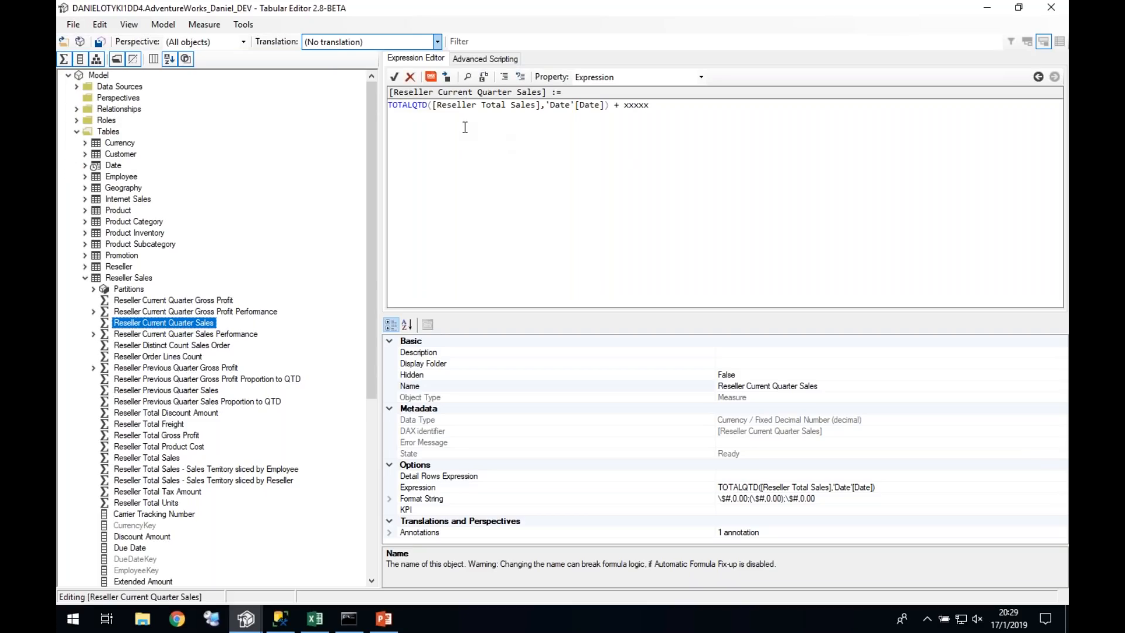
left_click(613, 106)
left_click_drag(644, 108, 649, 107)
left_click(199, 347)
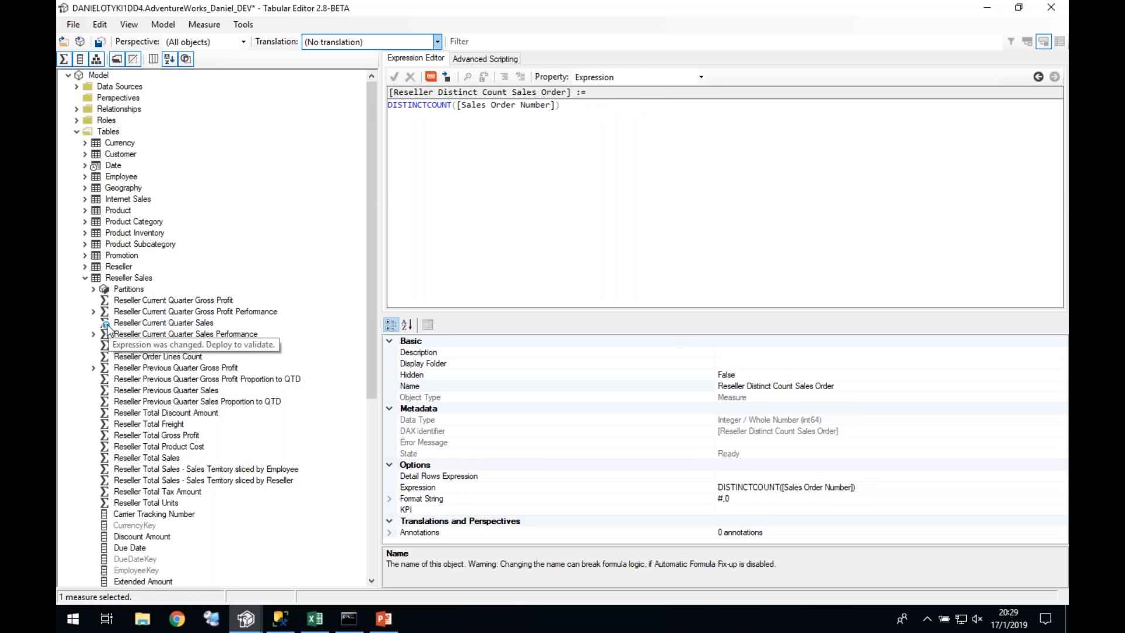
left_click(110, 326)
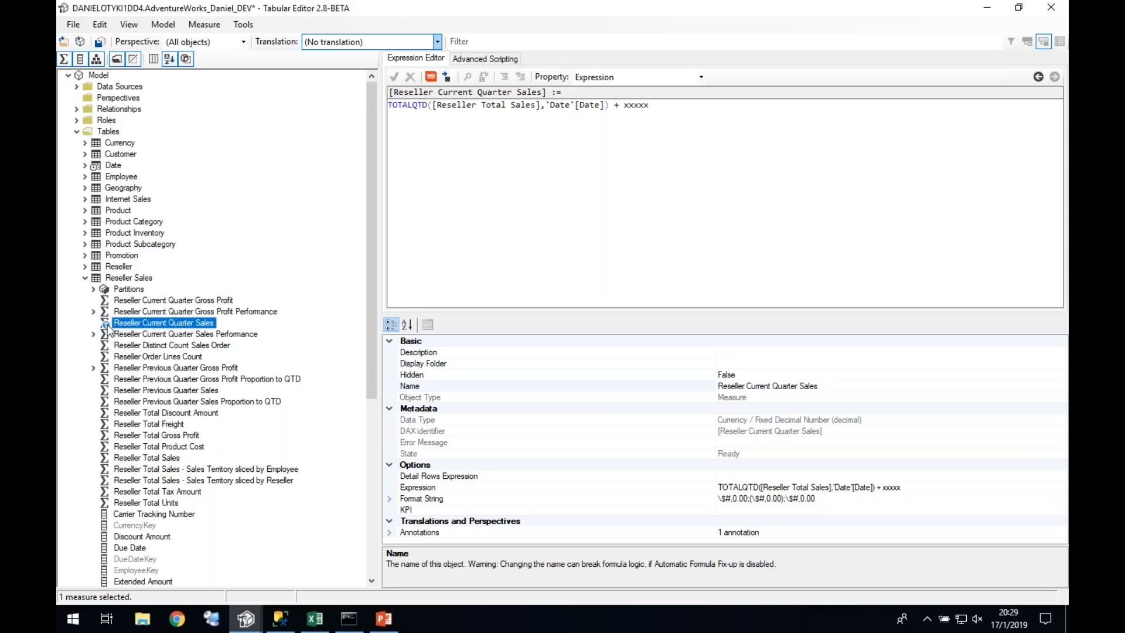
mouse_move(109, 330)
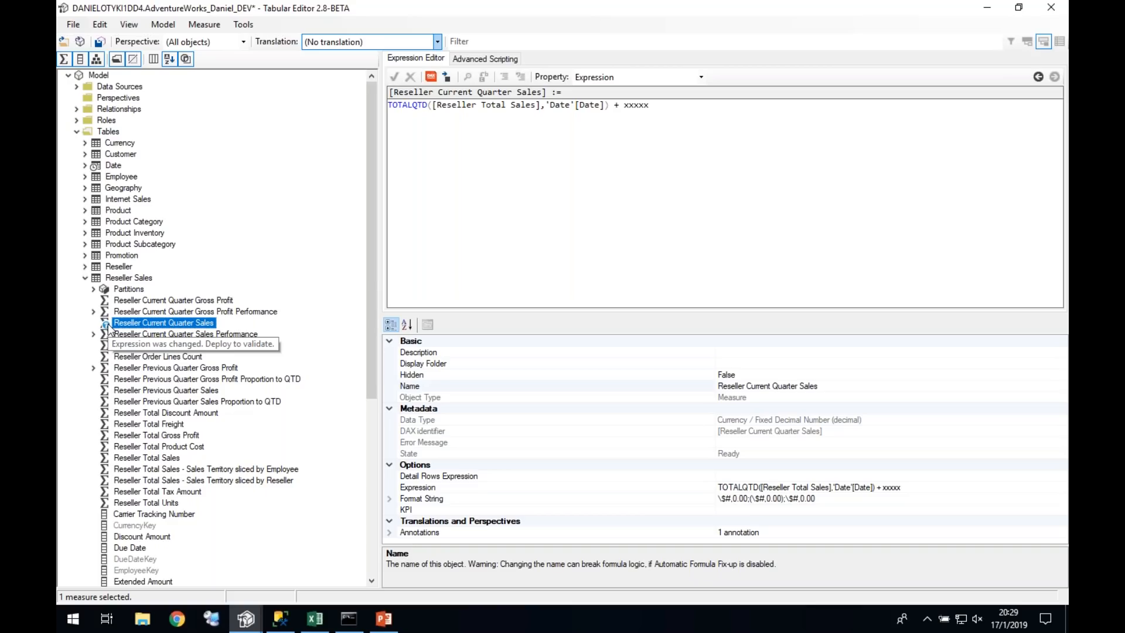
left_click(103, 47)
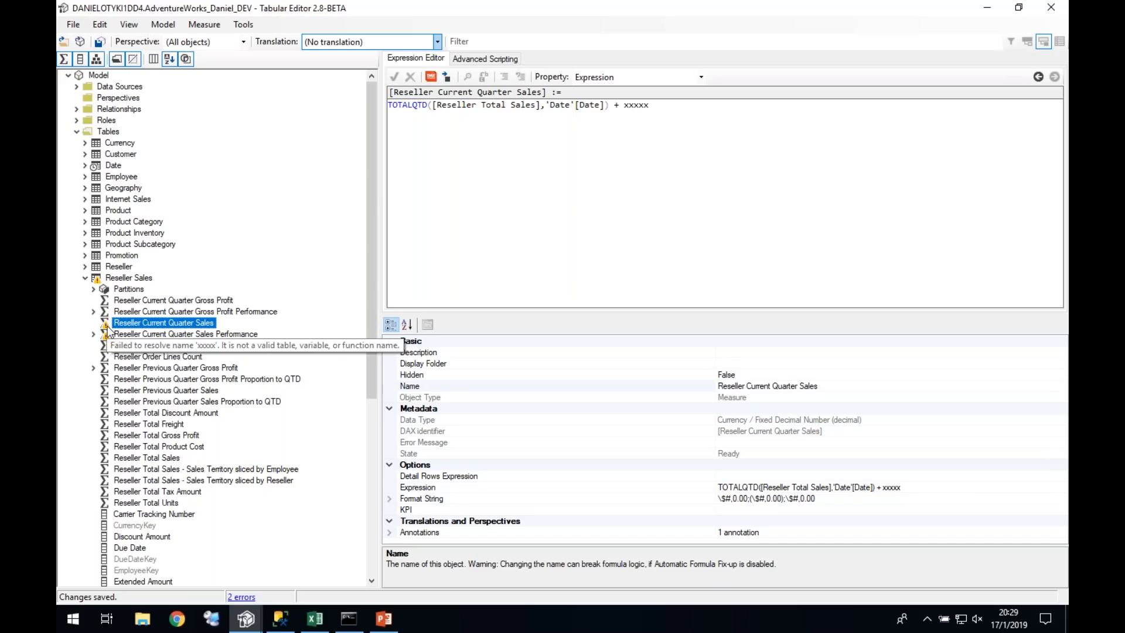
Step: Remove "+ xxxxx" from the Reseller Current Quarter Sales expression and save the correction to the connected database
left_click_drag(610, 105, 699, 109)
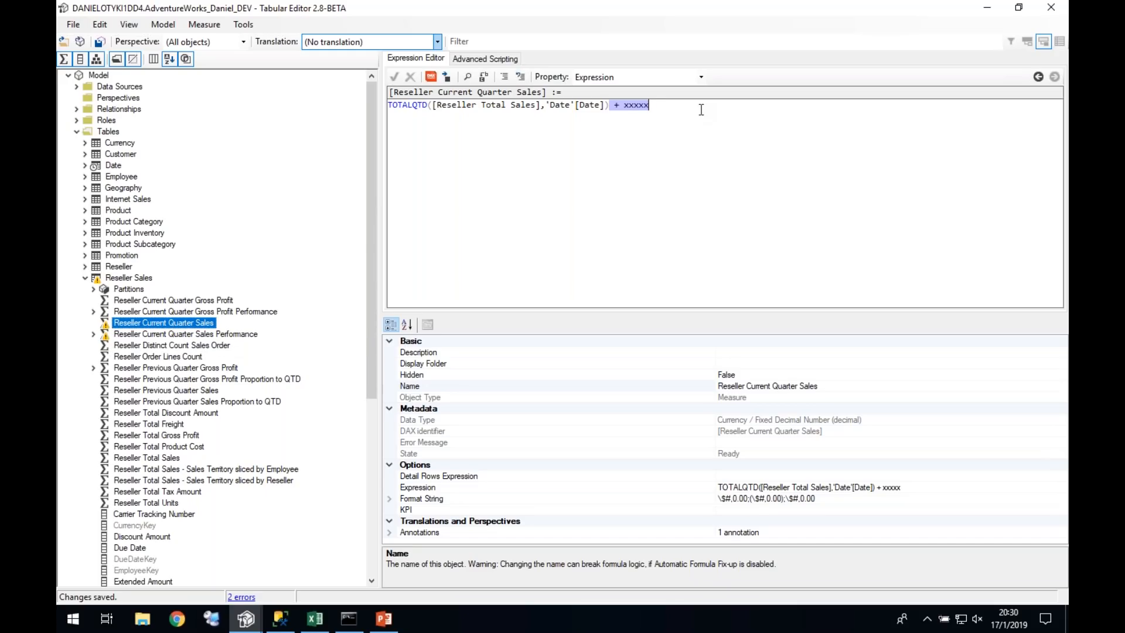
key("BackSpace")
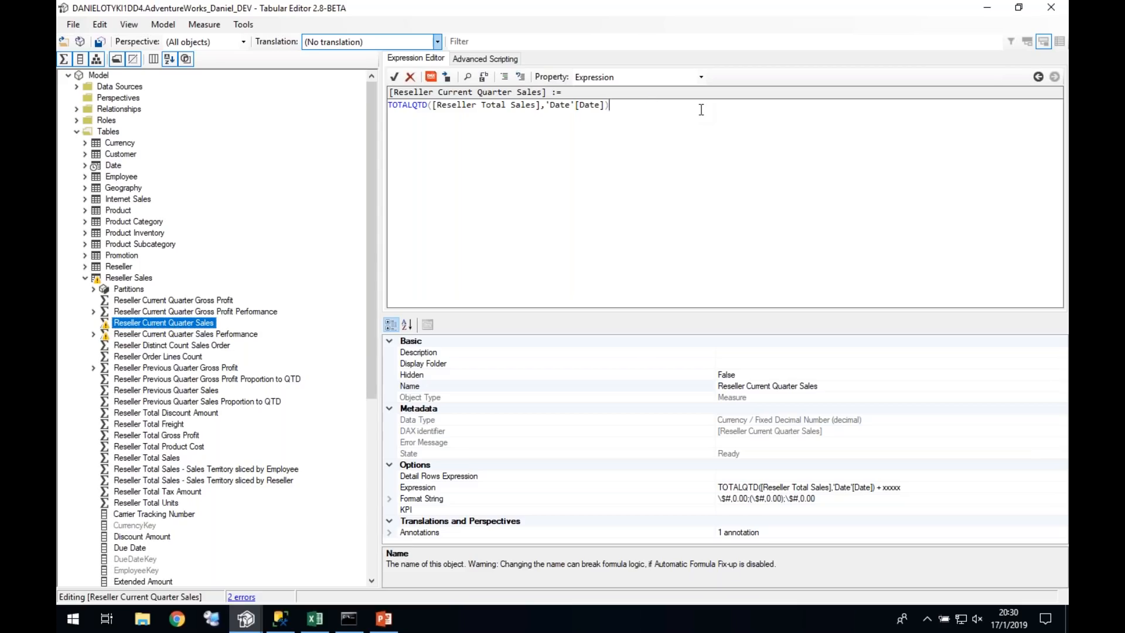
left_click(100, 42)
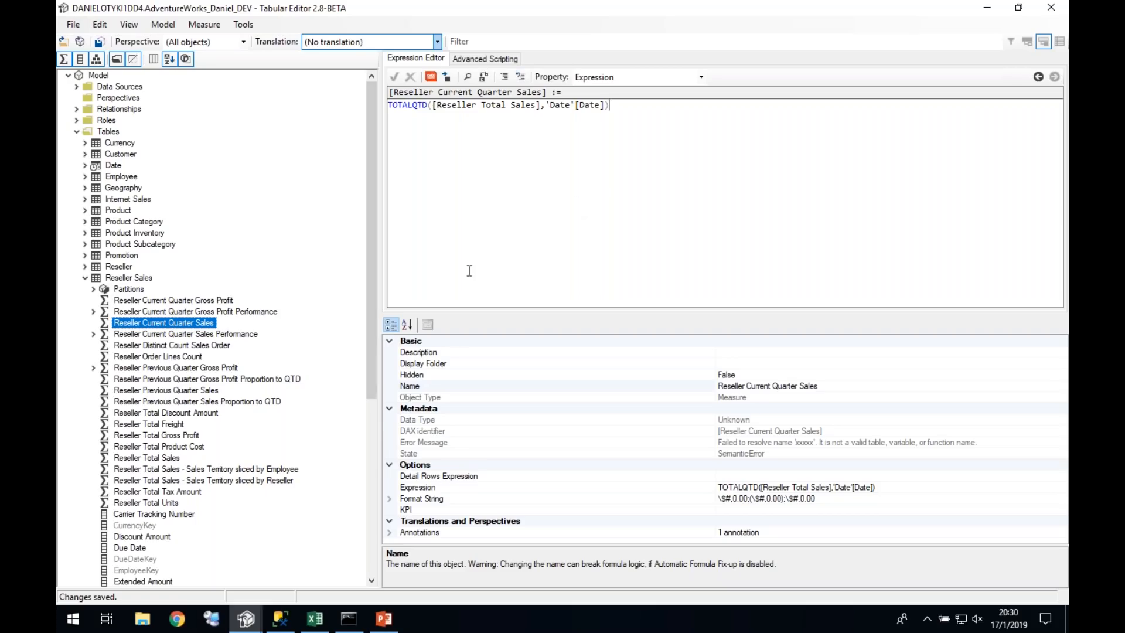
Step: Display the Reseller Current Quarter Gross Profit Performance expression and widen the expression editor by narrowing the model tree
left_click(194, 294)
left_click(193, 300)
left_click(194, 299)
left_click(194, 312)
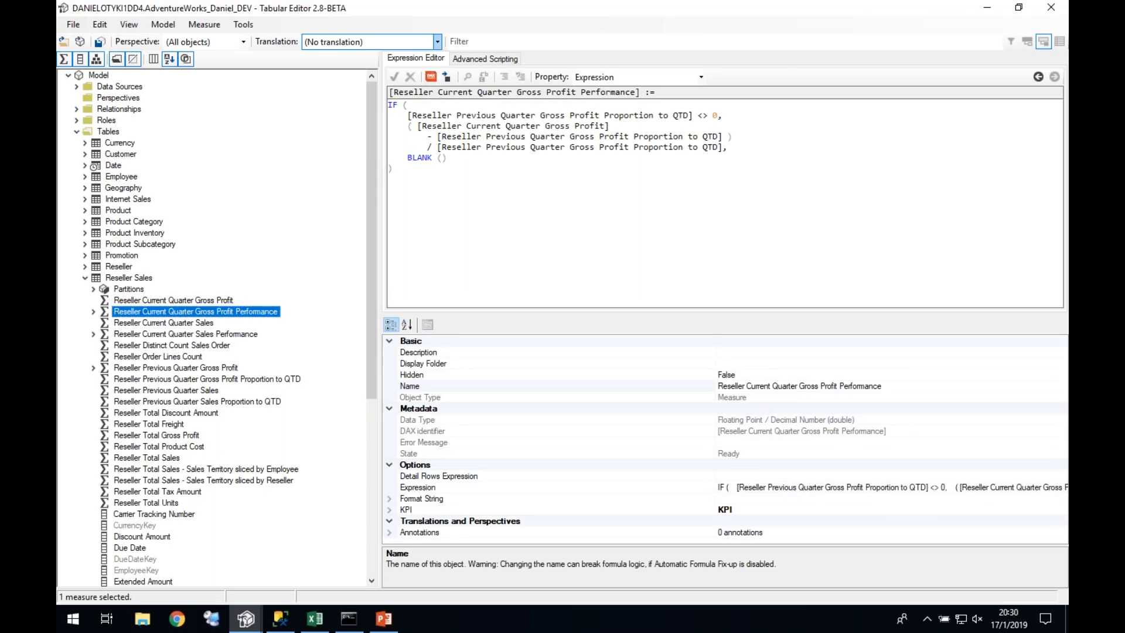
left_click_drag(390, 168, 388, 104)
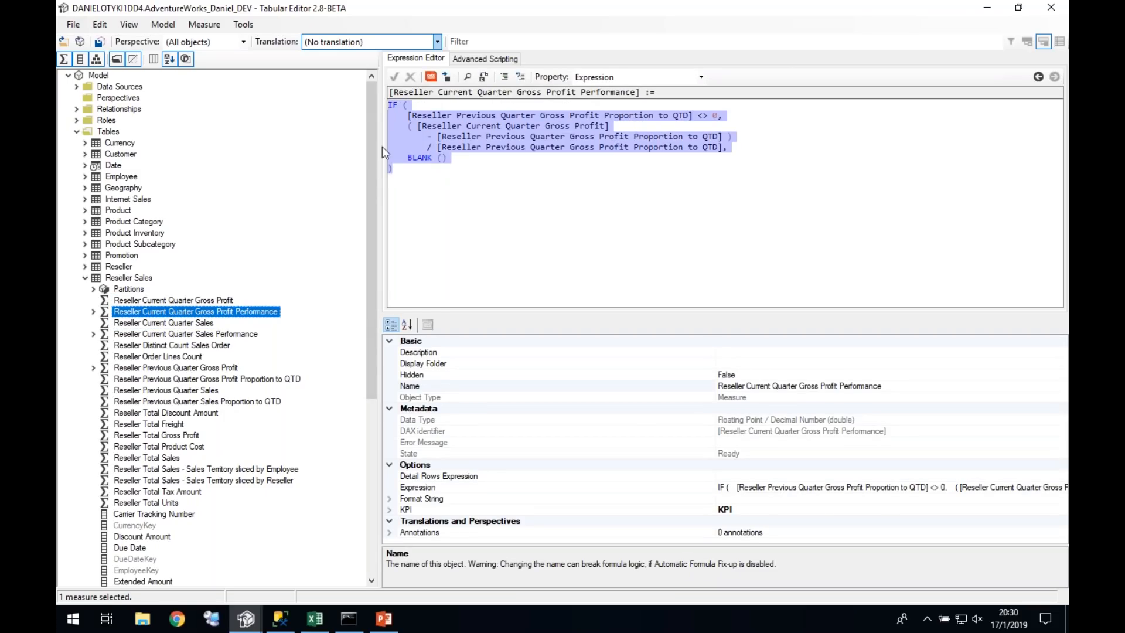
left_click_drag(378, 167, 312, 174)
left_click(473, 212)
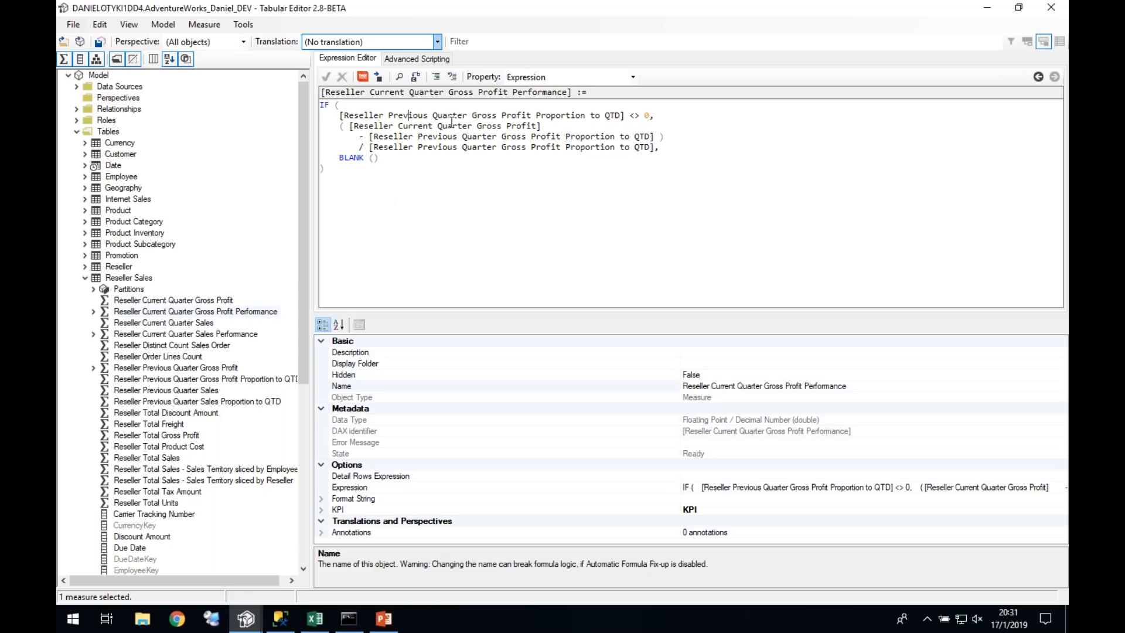
Step: Review the measure references in the expression, go to the definition of [Reseller Current Quarter Gross Profit] and navigate back
left_click(431, 177)
left_click_drag(412, 183, 319, 105)
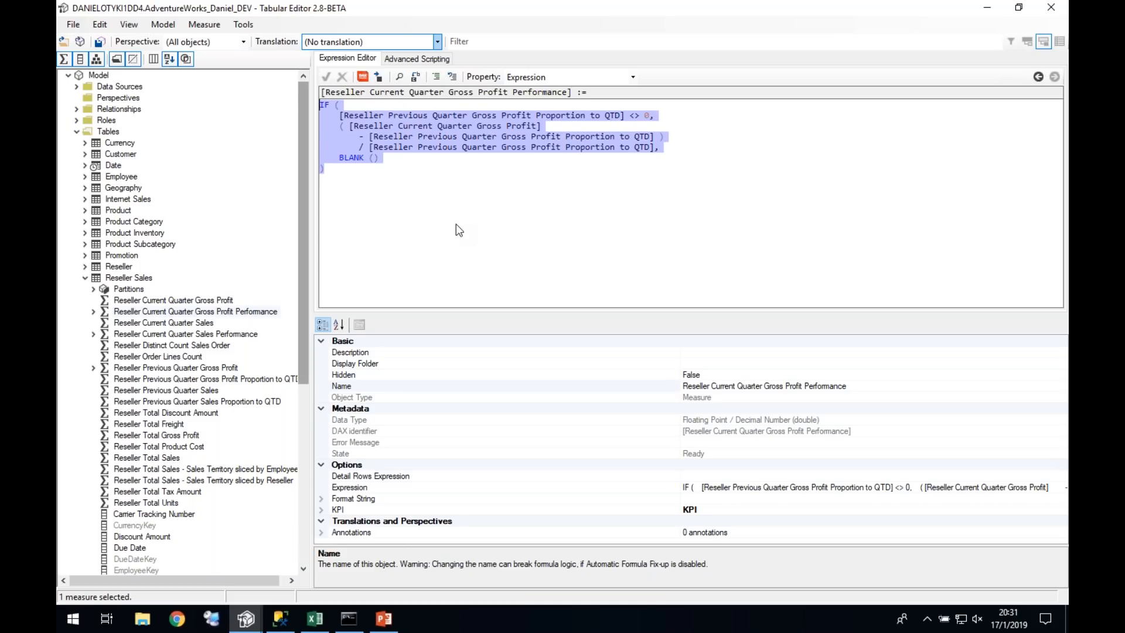
left_click(456, 224)
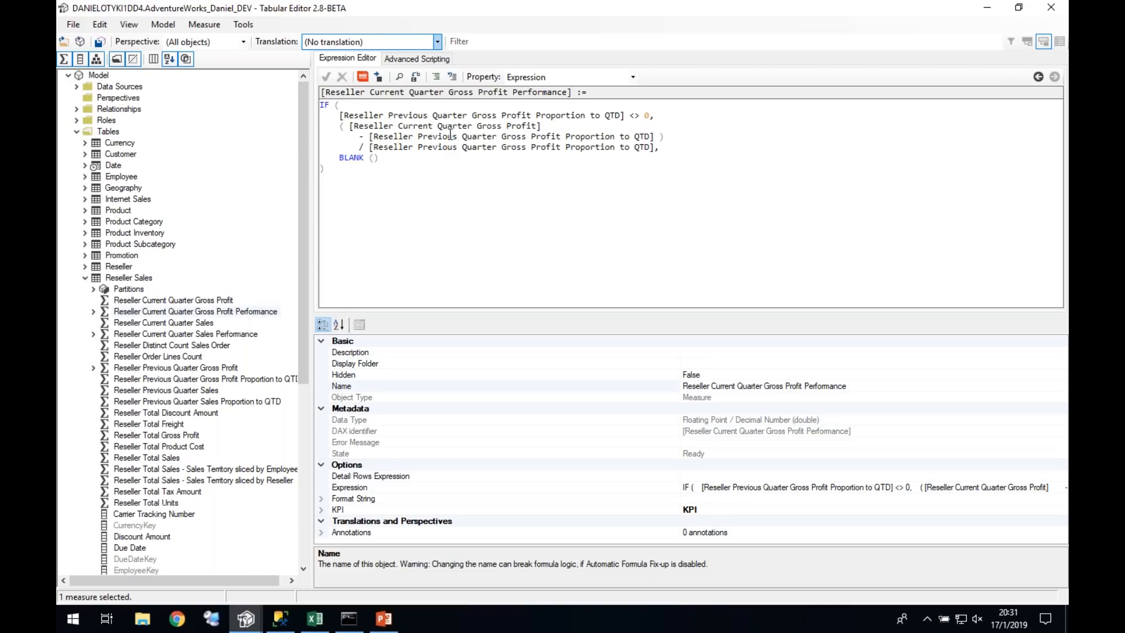
left_click_drag(349, 125, 541, 126)
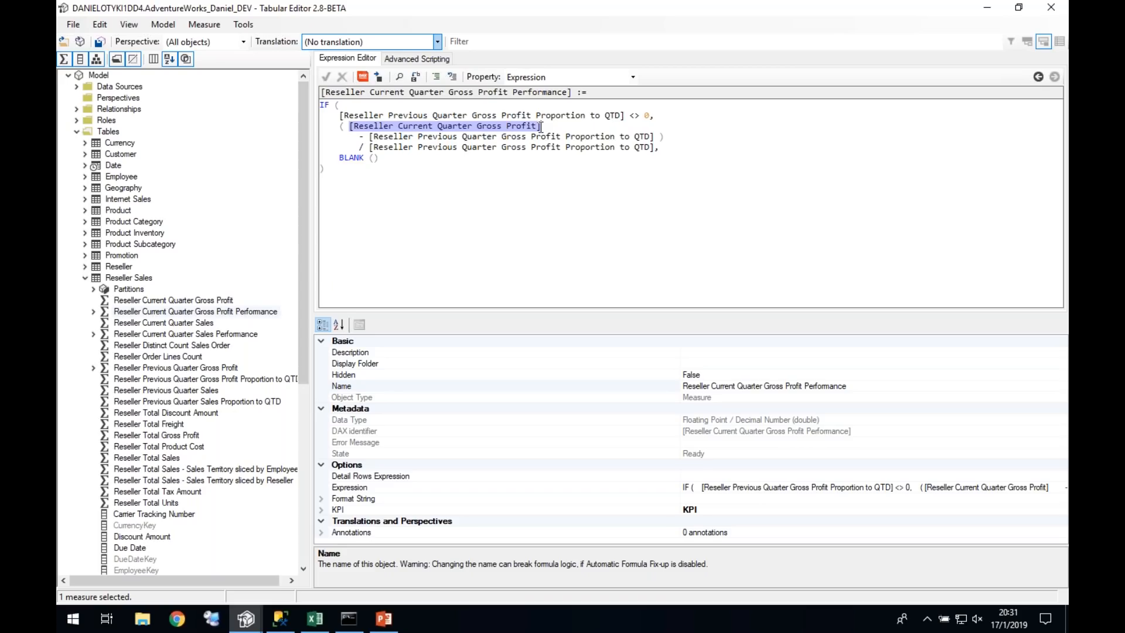
left_click(417, 126)
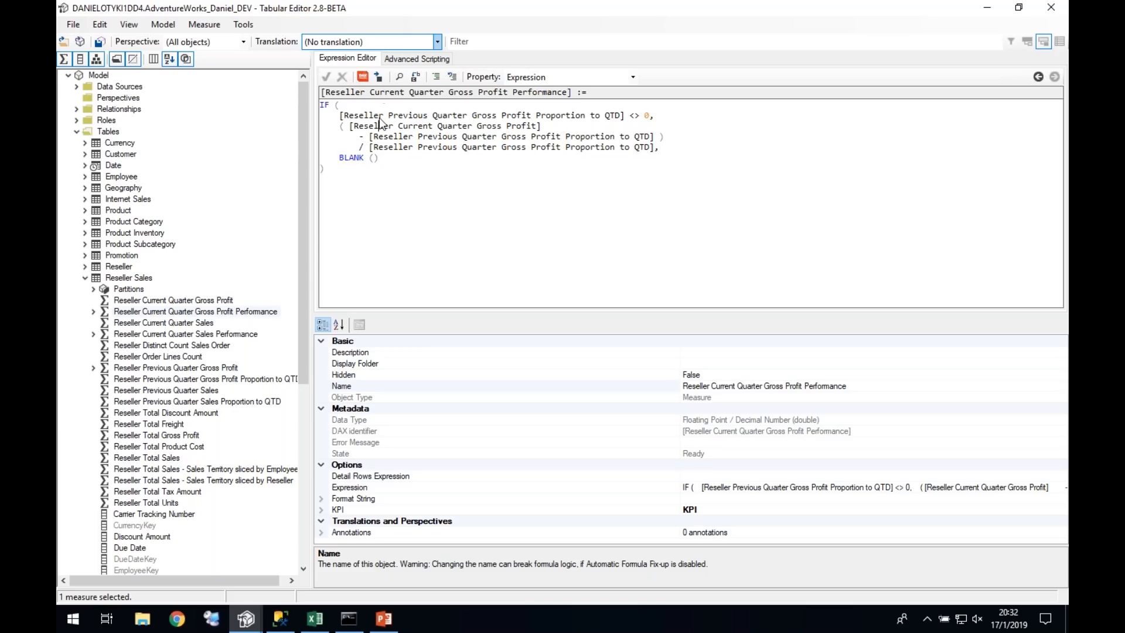
key("Down")
left_click(378, 77)
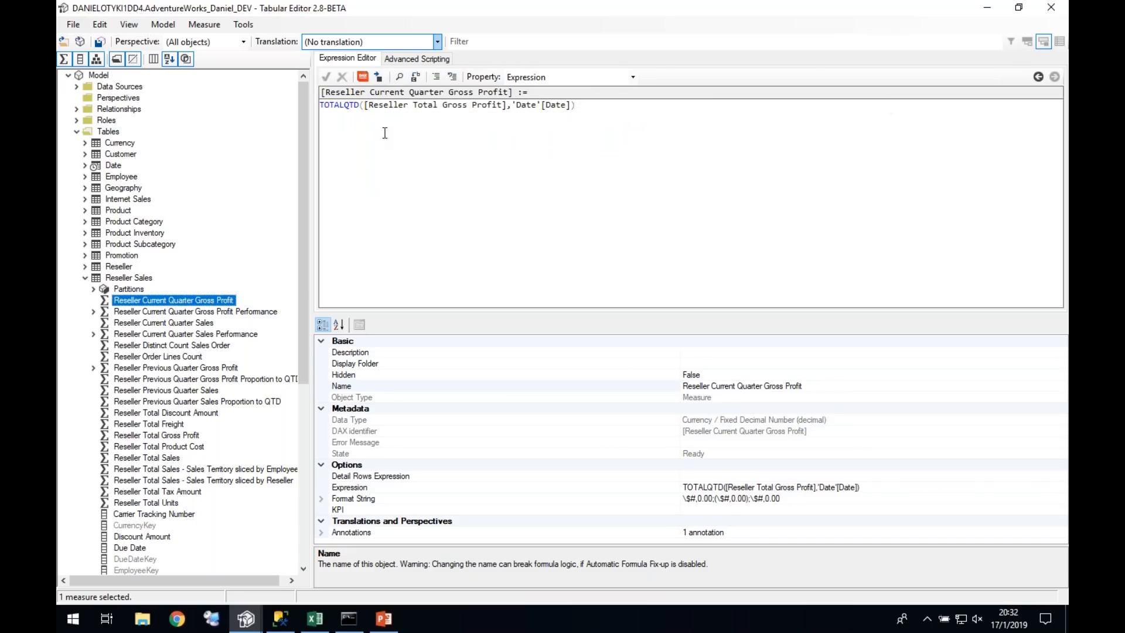
left_click(1038, 76)
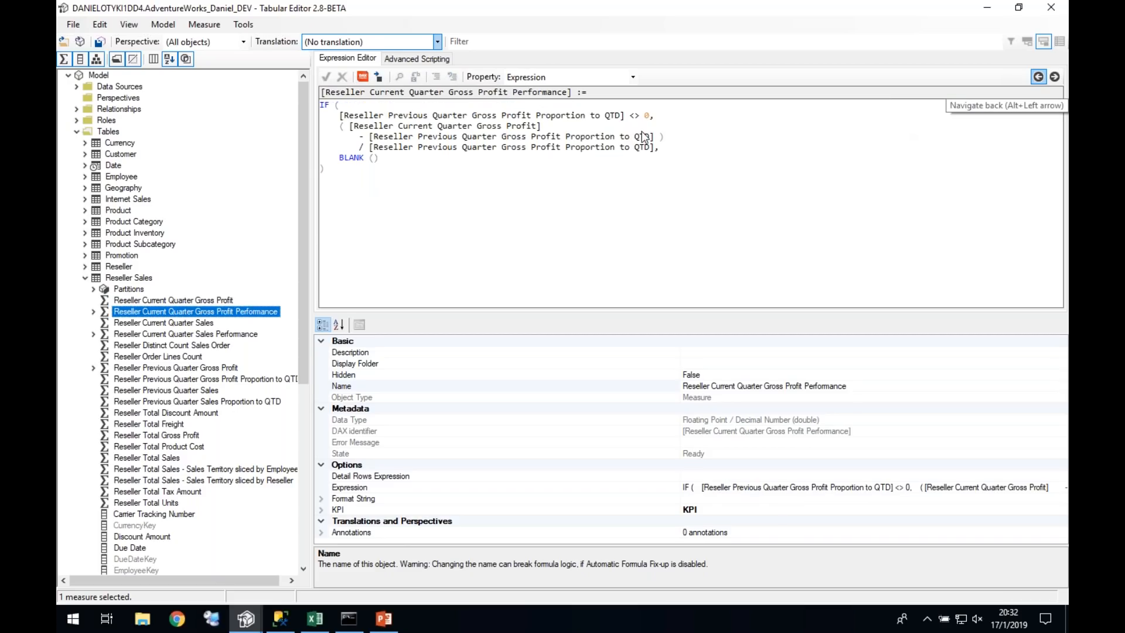
Step: Follow the definitions from [Reseller Current Quarter Gross Profit] through [Reseller Total Gross Profit] to the Gross Profit calculated column
left_click(426, 125, "ctrl")
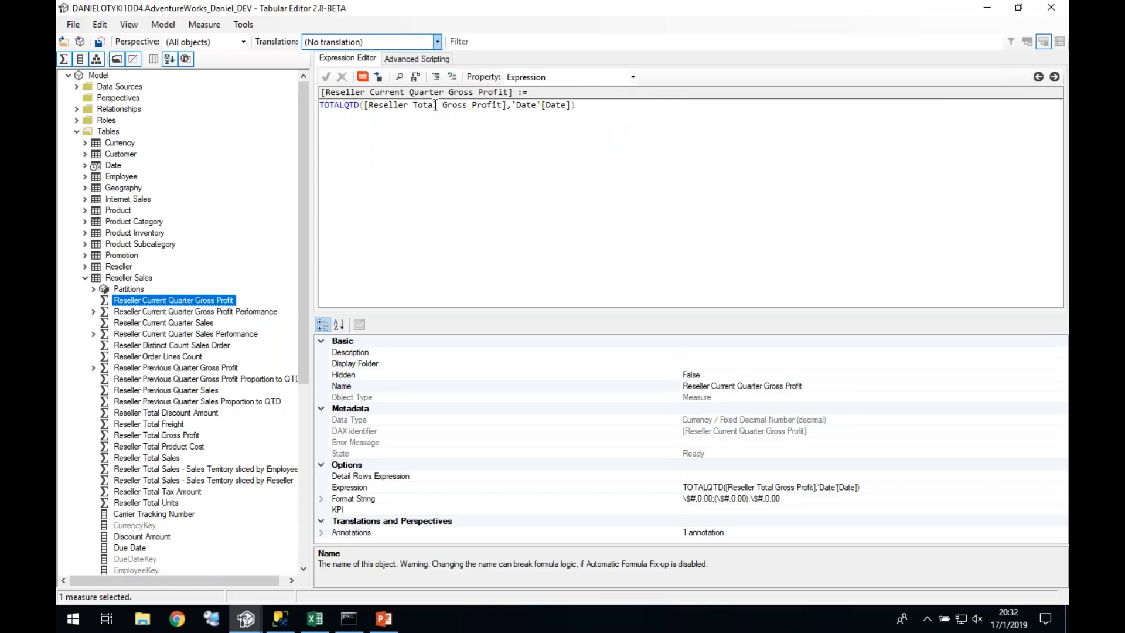
left_click(435, 105, "ctrl")
left_click(457, 105, "ctrl")
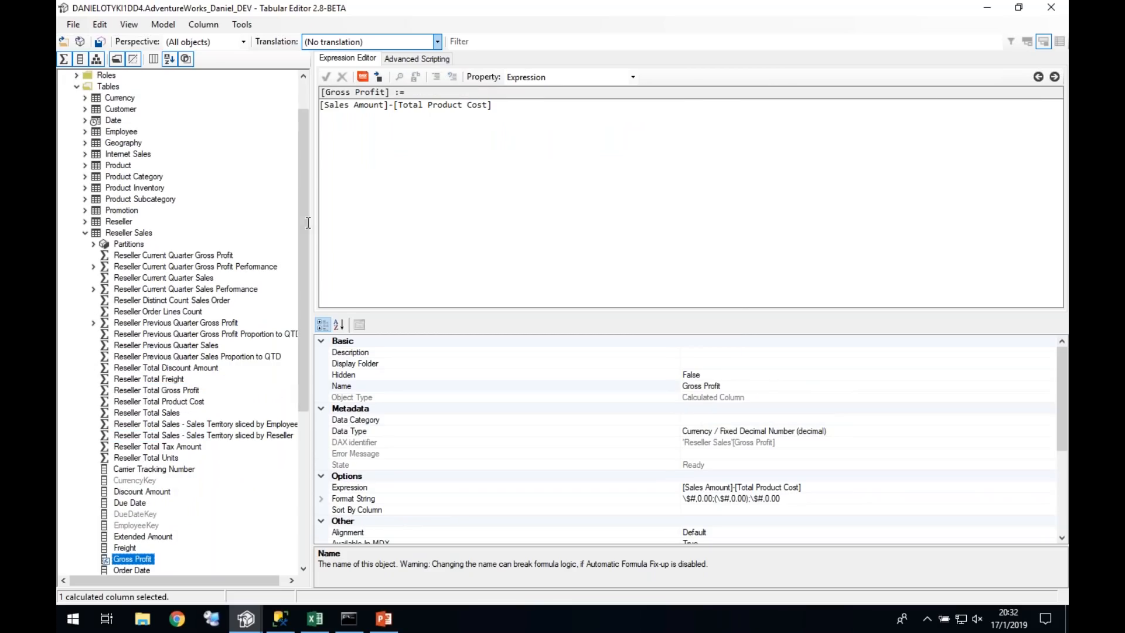
Step: Show the dependencies of Reseller Current Quarter Gross Profit Performance, expanding [Reseller Current Quarter Gross Profit] and [Reseller Total Gross Profit]
scroll(303, 238, "down", 1)
left_click_drag(302, 239, 263, 263)
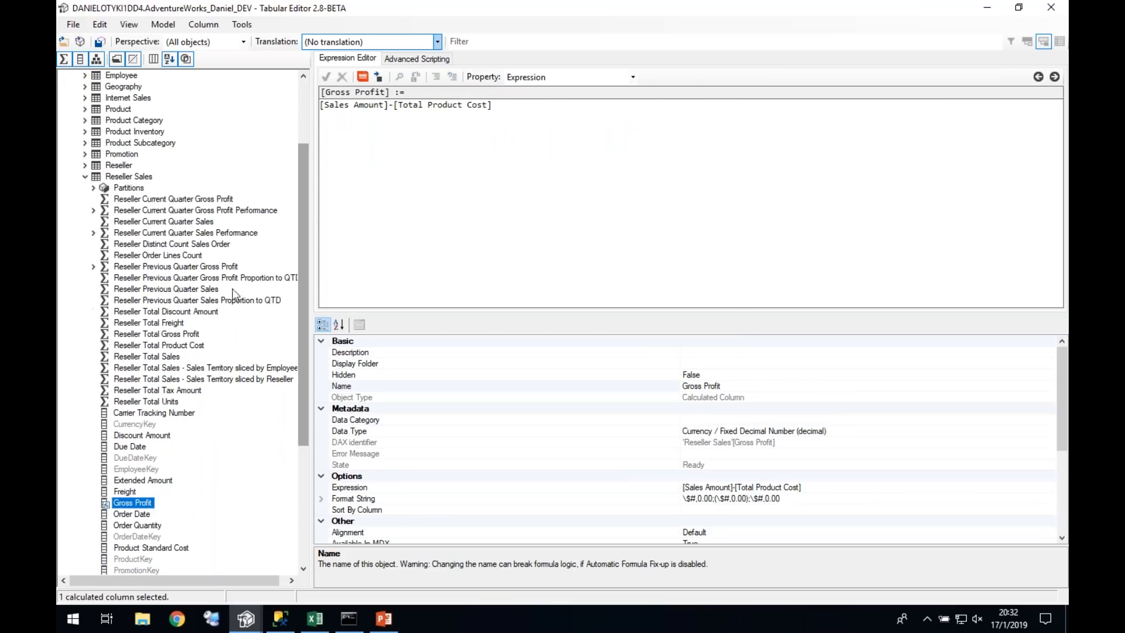
left_click(207, 214)
right_click(181, 213)
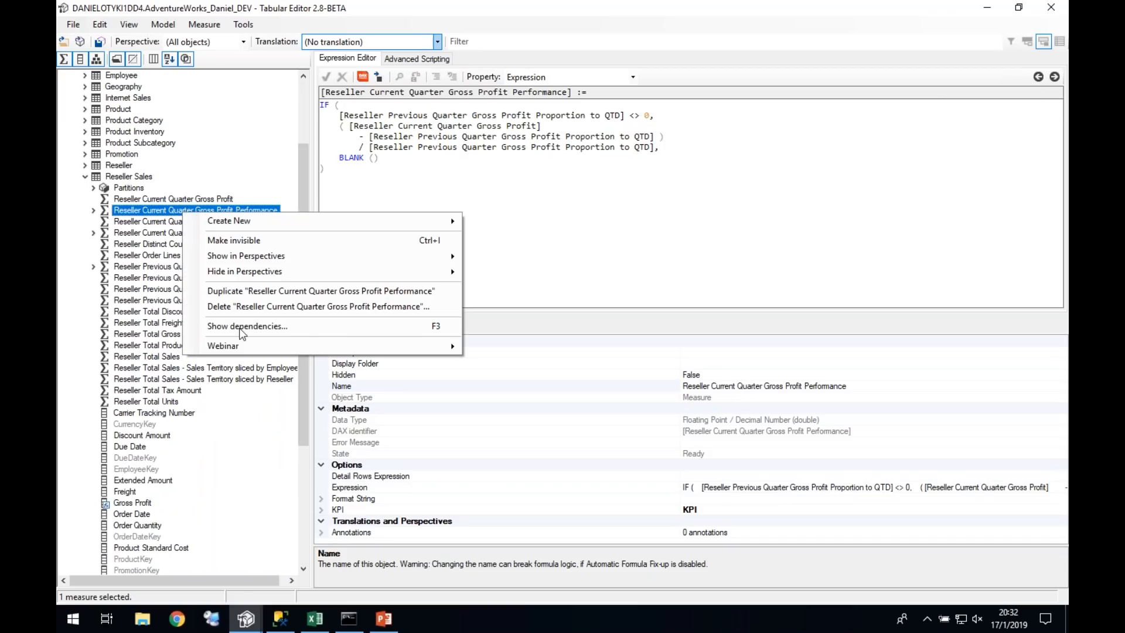
left_click(270, 329)
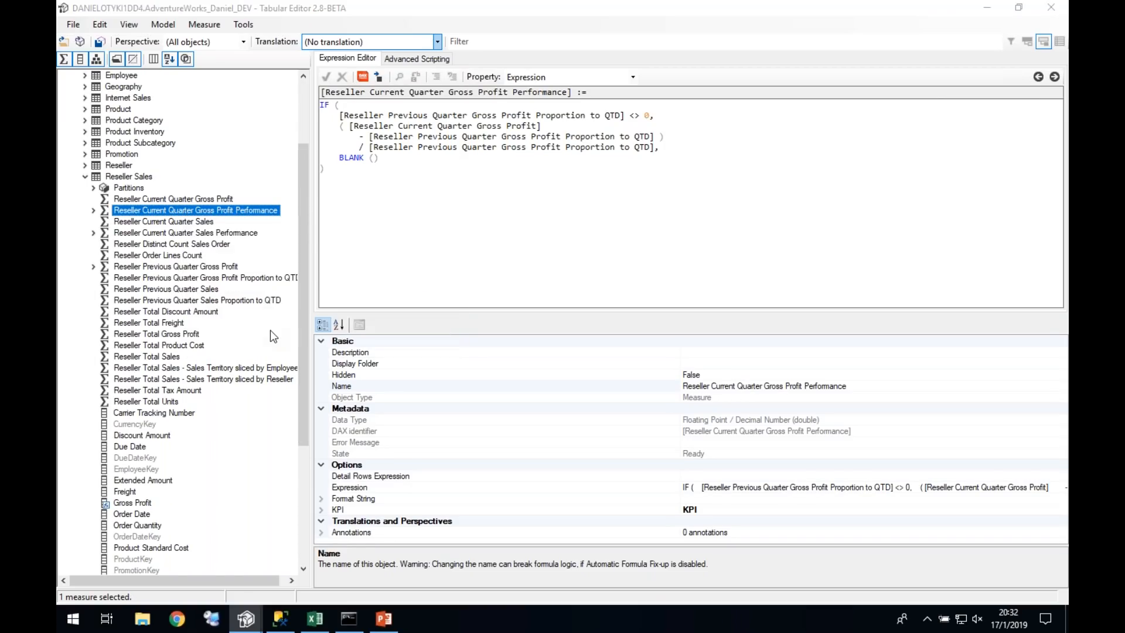
left_click(111, 130)
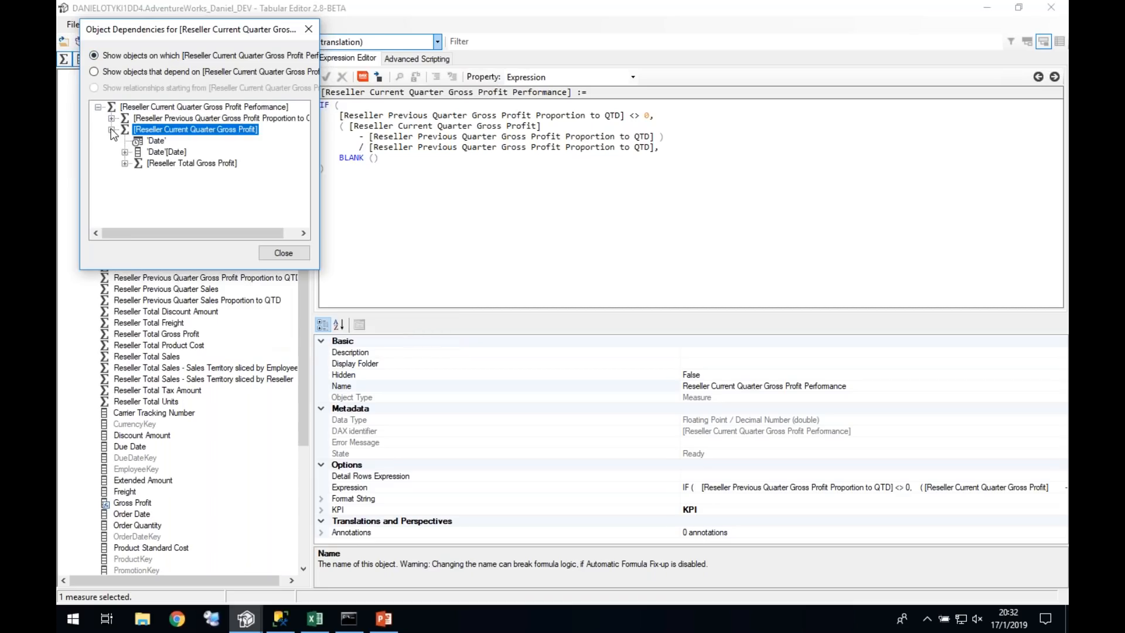
left_click(124, 164)
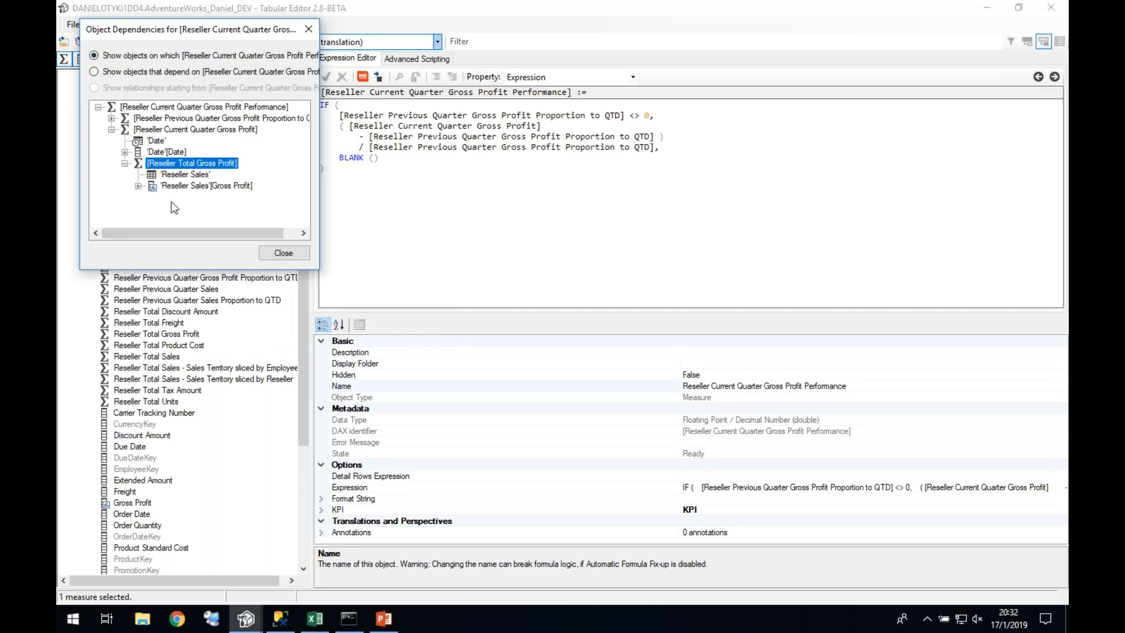
left_click(288, 253)
Step: Show the objects that depend on Reseller Total Sales and expand the Total Sales, Previous Quarter and Current Quarter branches
right_click(139, 359)
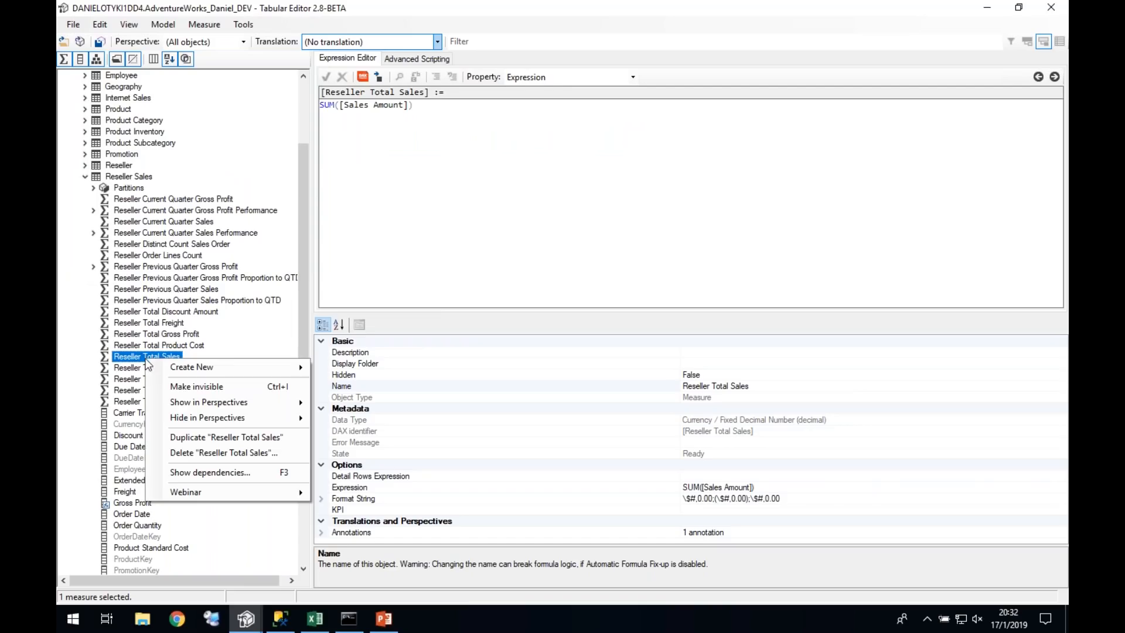
left_click(185, 472)
left_click(154, 141)
key("Down")
key("Down")
left_click(167, 125)
left_click(162, 162)
left_click(129, 160)
left_click(129, 148)
left_click(143, 159)
left_click(130, 136)
left_click(143, 159)
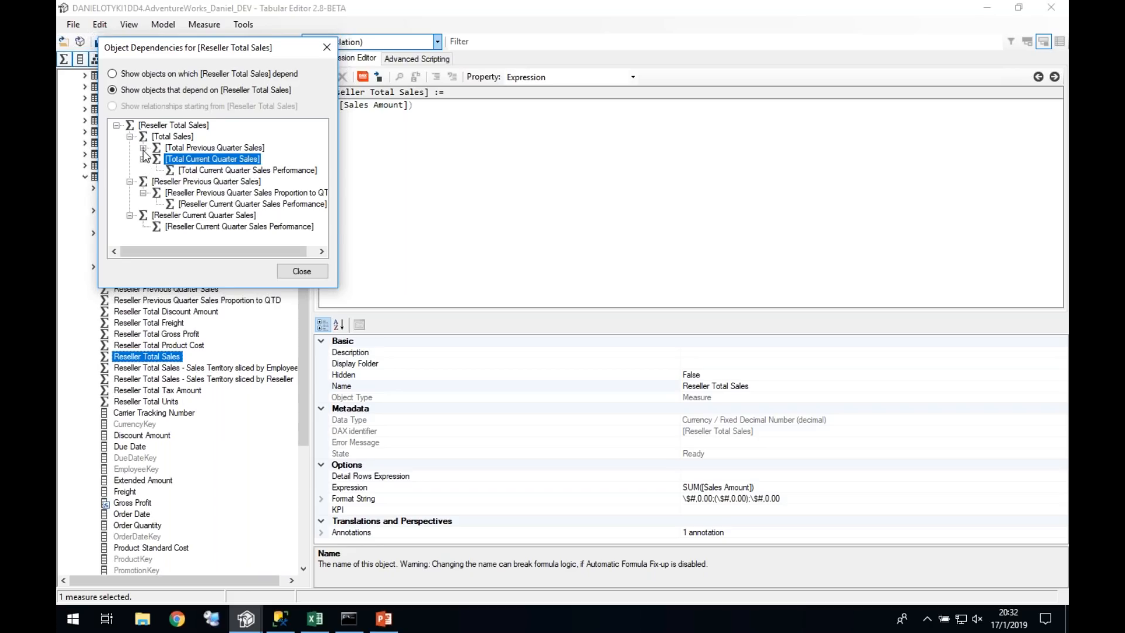
left_click(143, 149)
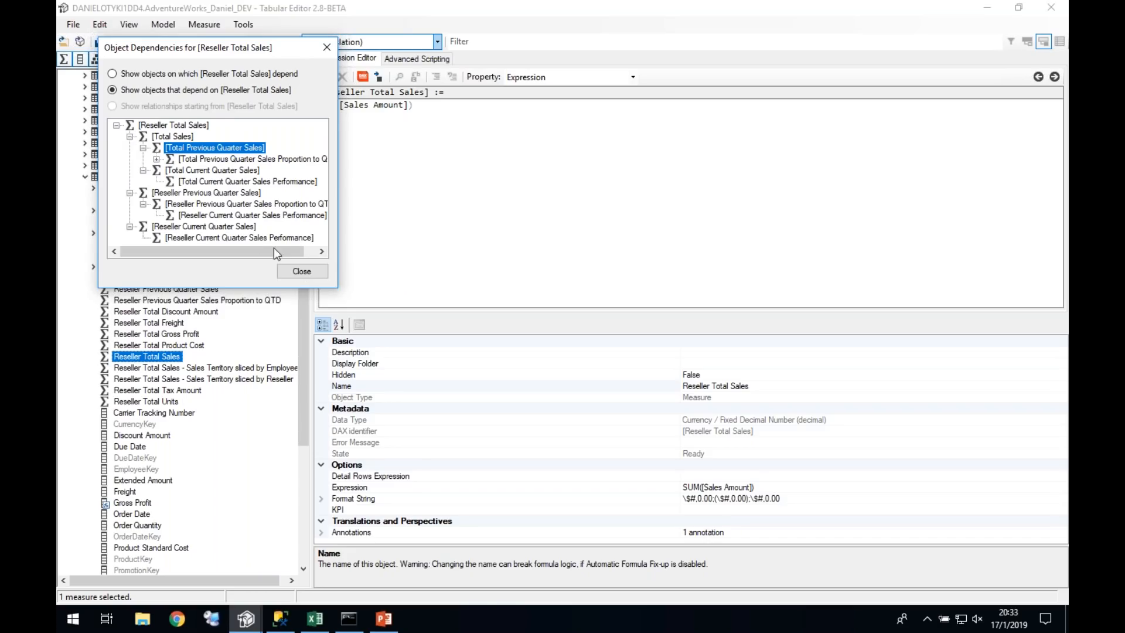
Step: Close the object dependencies of Reseller Total Sales and display the expression of the Reseller Current Quarter Sales measure
left_click(304, 272)
left_click_drag(301, 285, 304, 269)
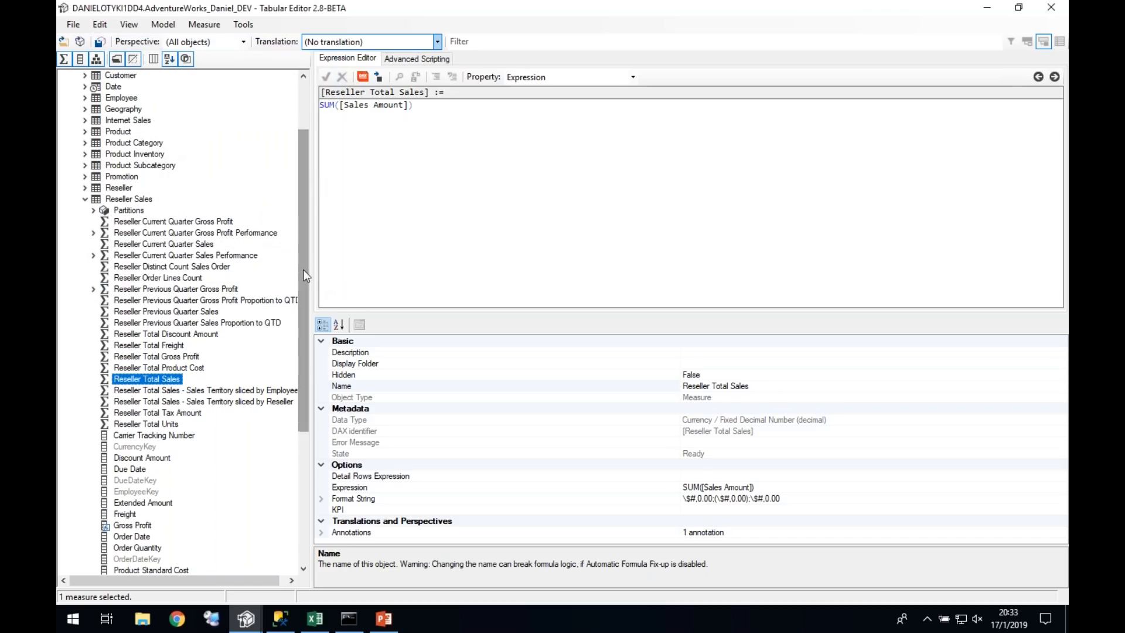
left_click(202, 234)
left_click(182, 245)
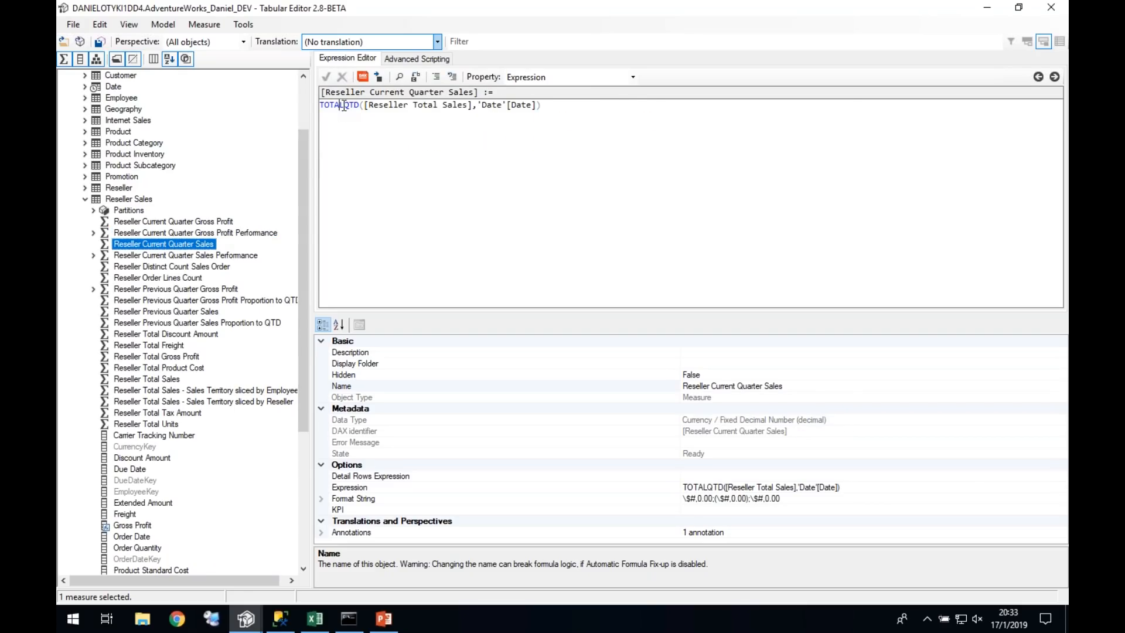
Step: Go to the definition of the TOTALQTD function from the measure expression and read its description and return values on DAX Guide
double_click(350, 104)
left_click(340, 106)
left_click(378, 76)
left_click_drag(329, 13, 382, 113)
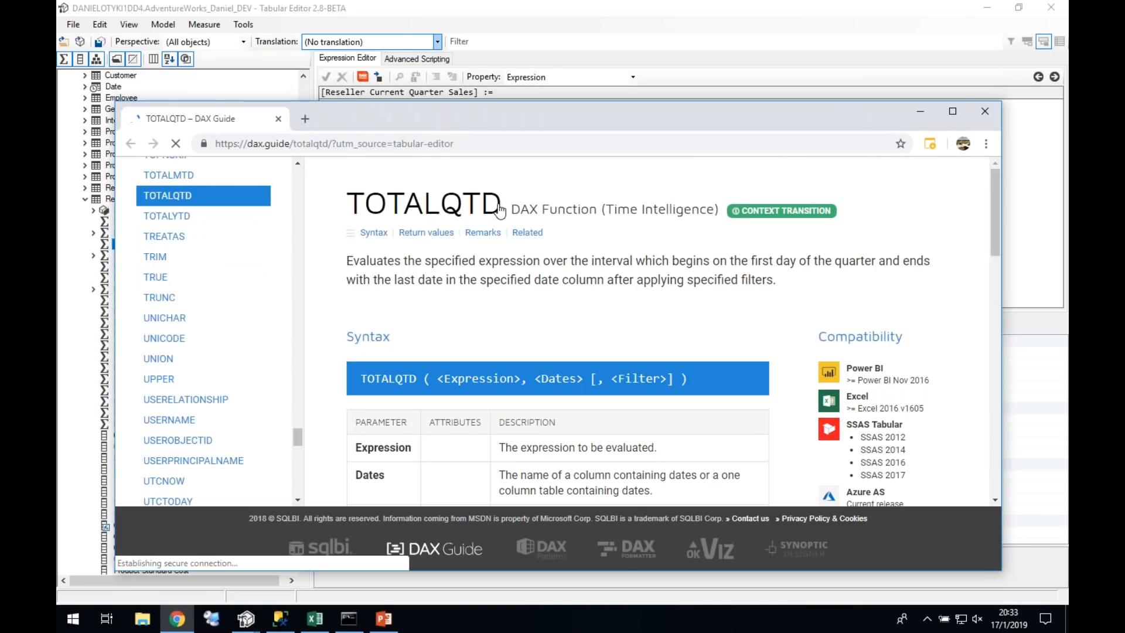
left_click_drag(505, 209, 354, 204)
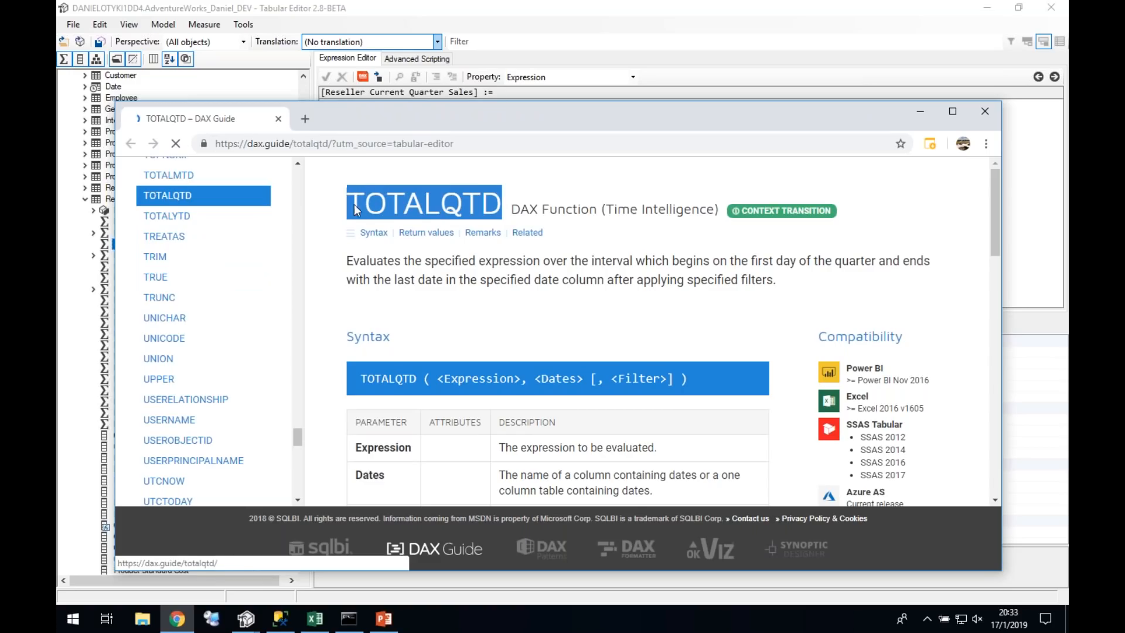
left_click(368, 278)
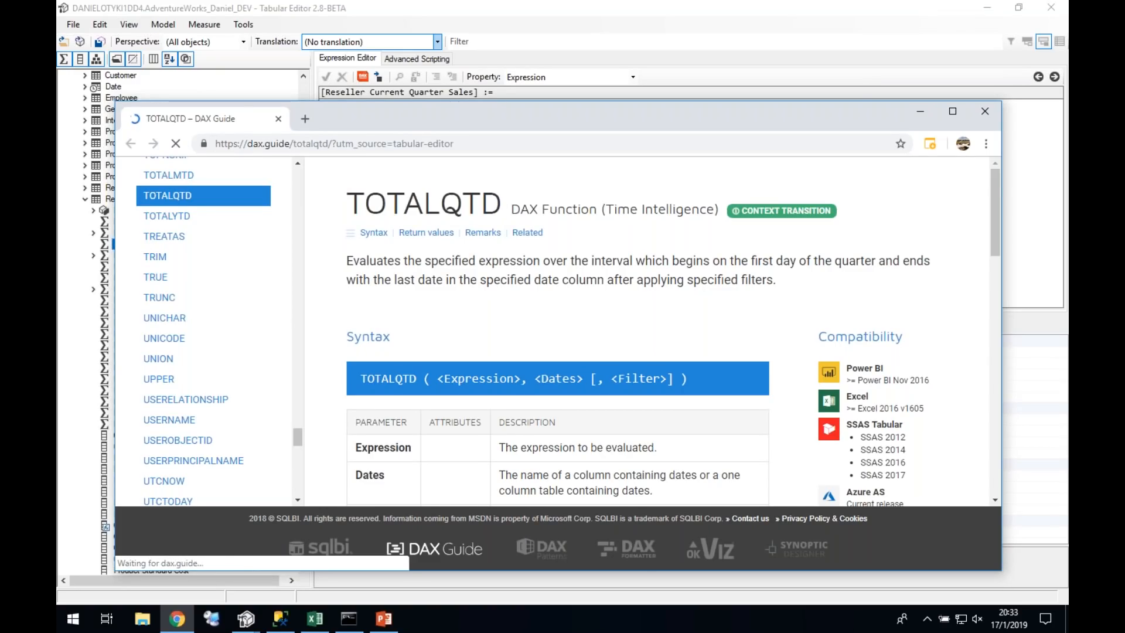
scroll(375, 277, "down", 8)
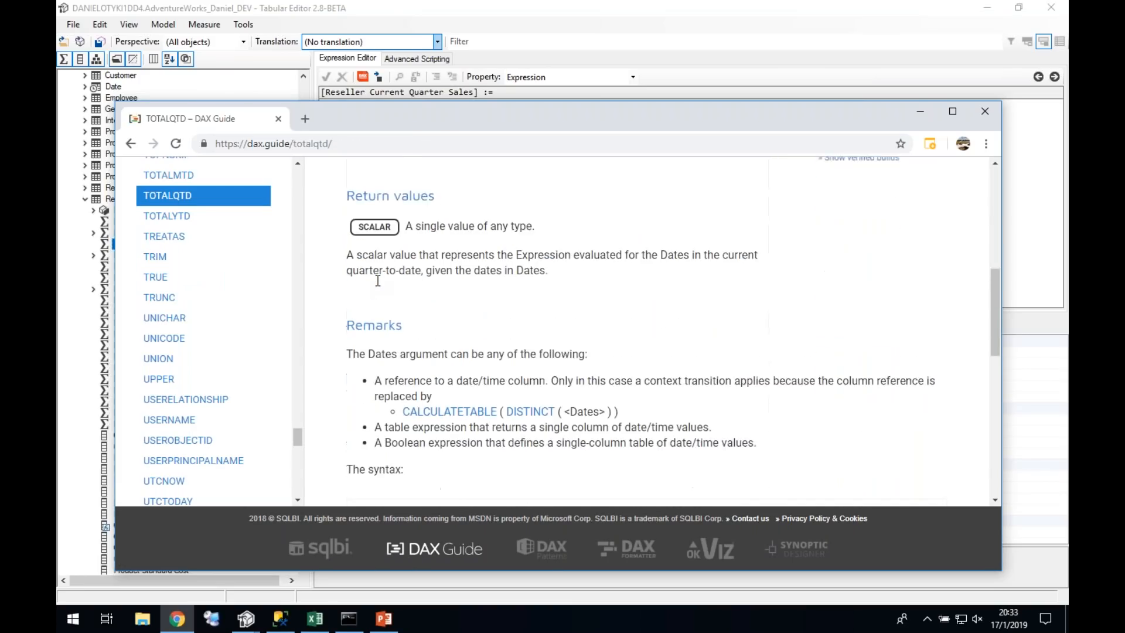
scroll(378, 280, "up", 5)
scroll(378, 280, "up", 5)
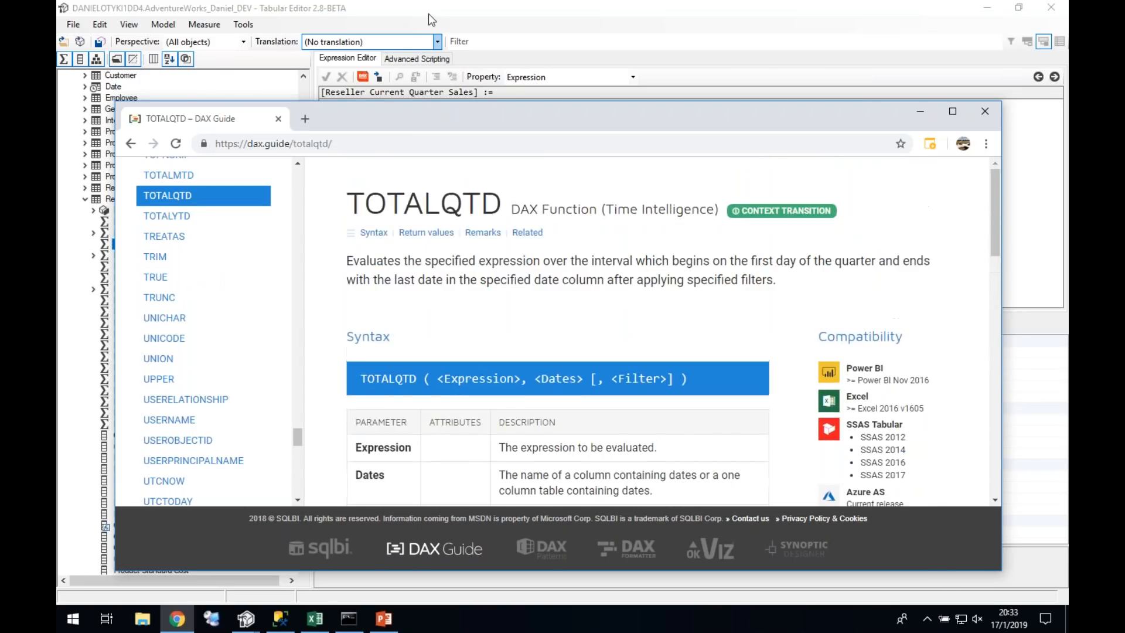
Step: Reopen the TOTALQTD documentation from the measure expression and switch to the "Tip of the iceberg…" slide in PowerPoint
left_click(338, 97)
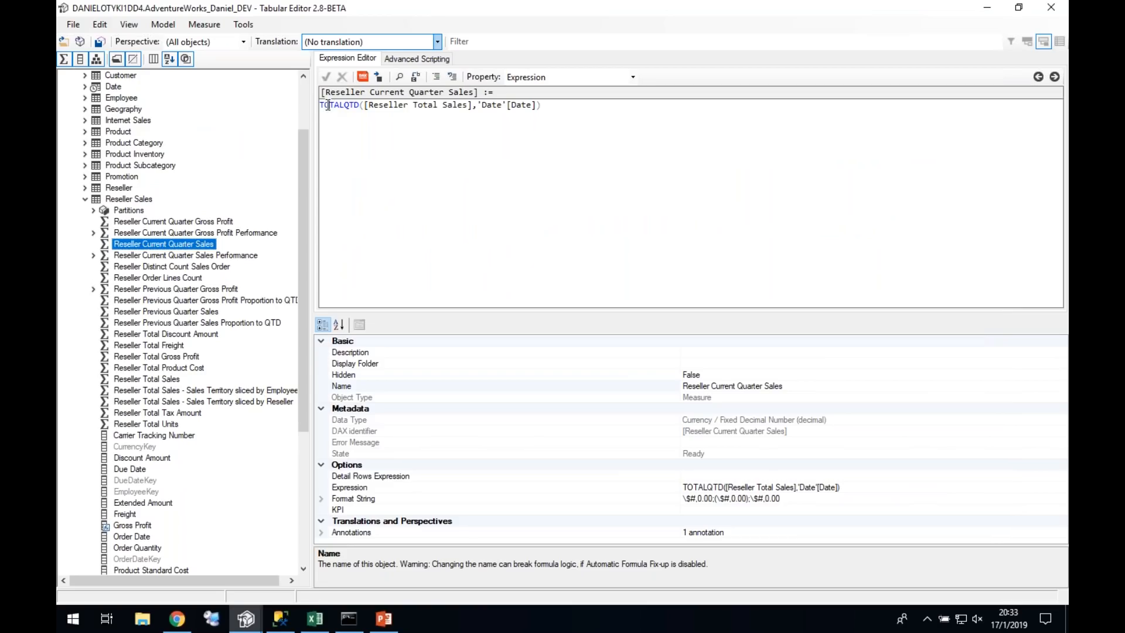
key("F12")
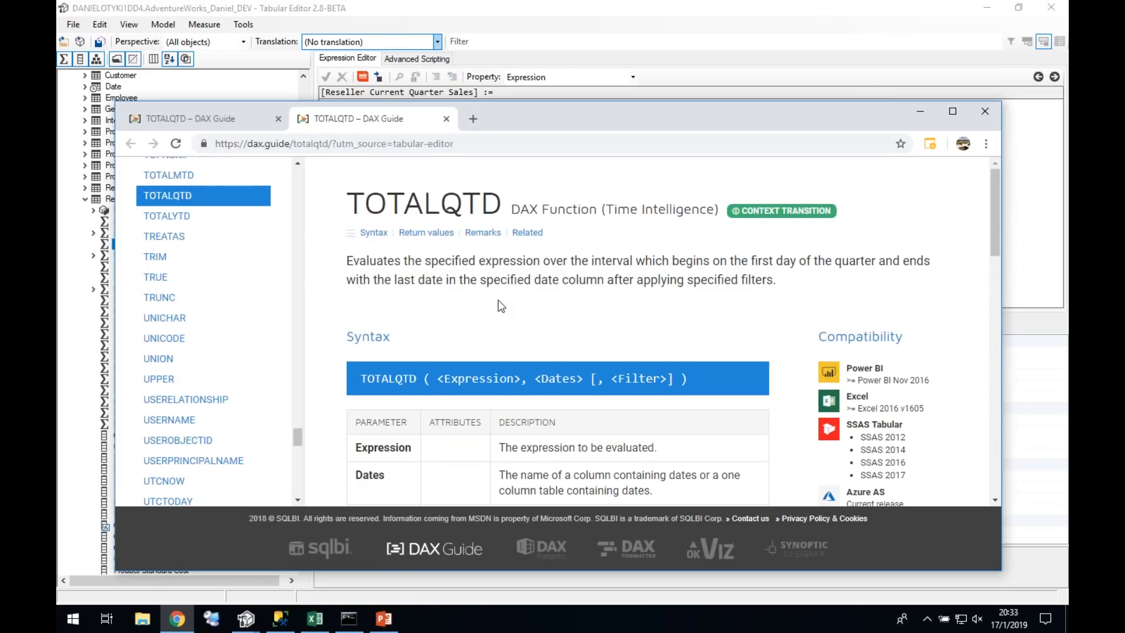
left_click(385, 622)
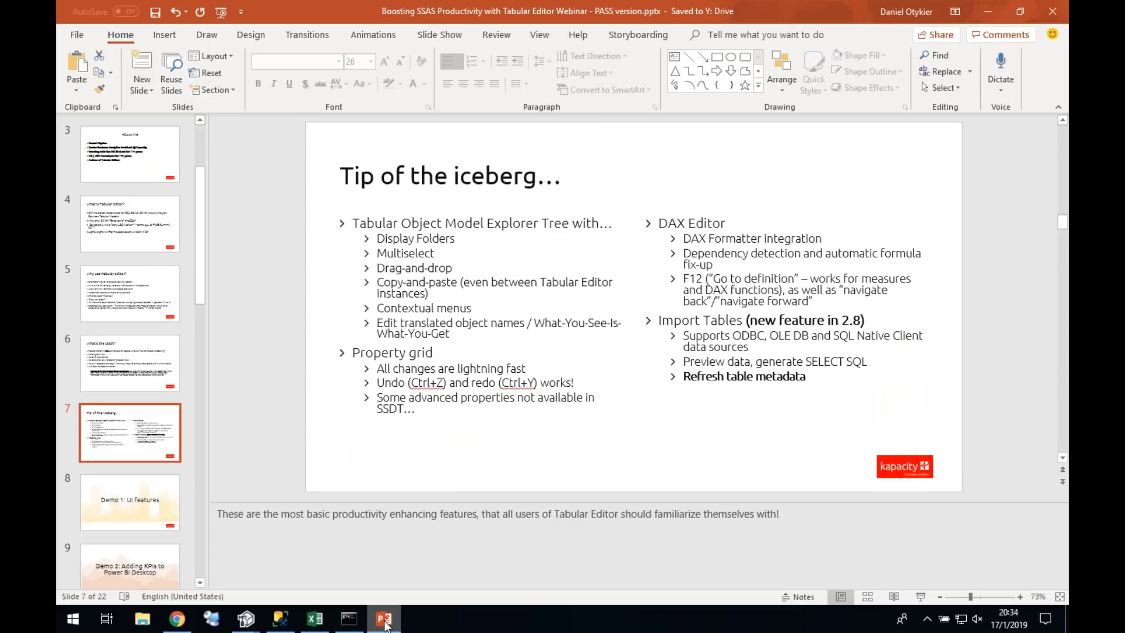
left_click(384, 620)
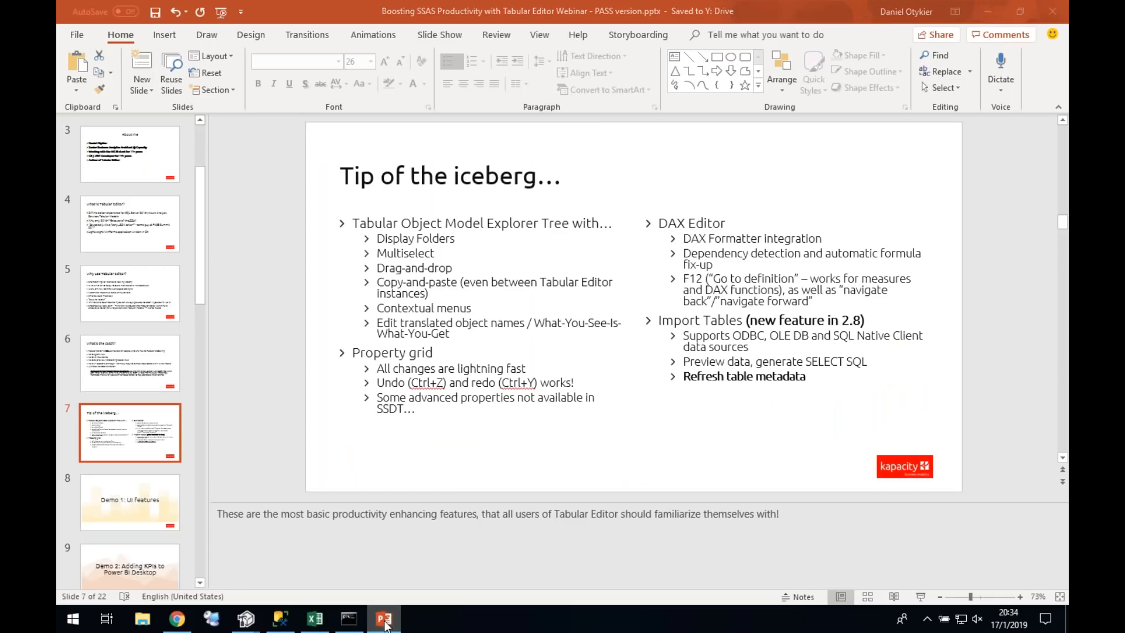
Step: Switch back to Tabular Editor, collapse the Reseller Sales table and expand the Data Sources group in the model tree
left_click(245, 618)
scroll(234, 246, "up", 3)
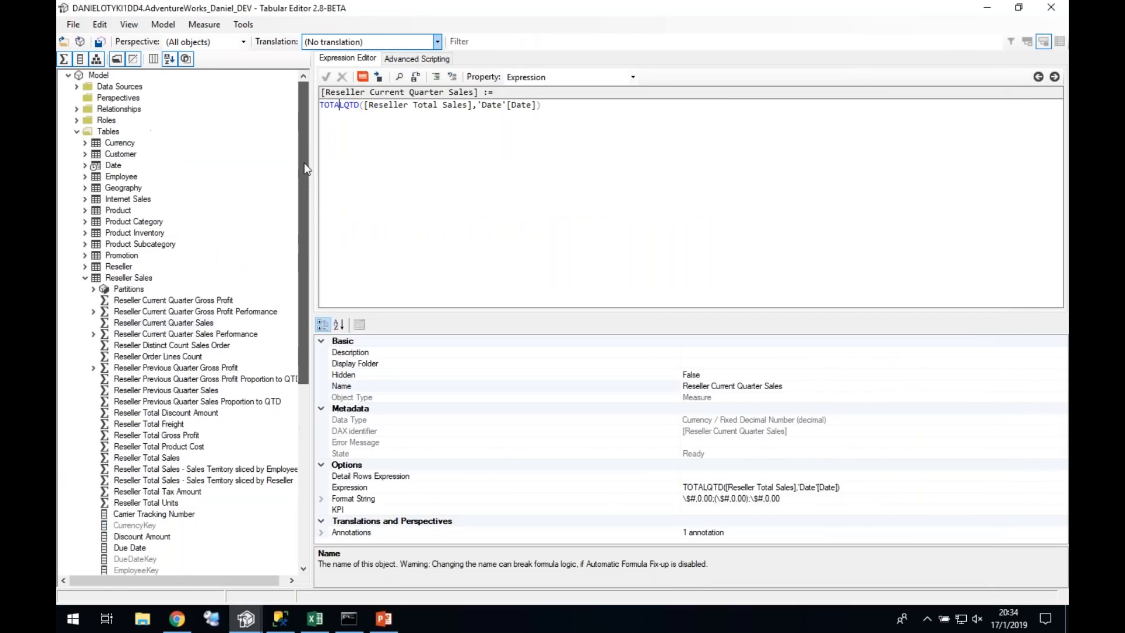
left_click(85, 278)
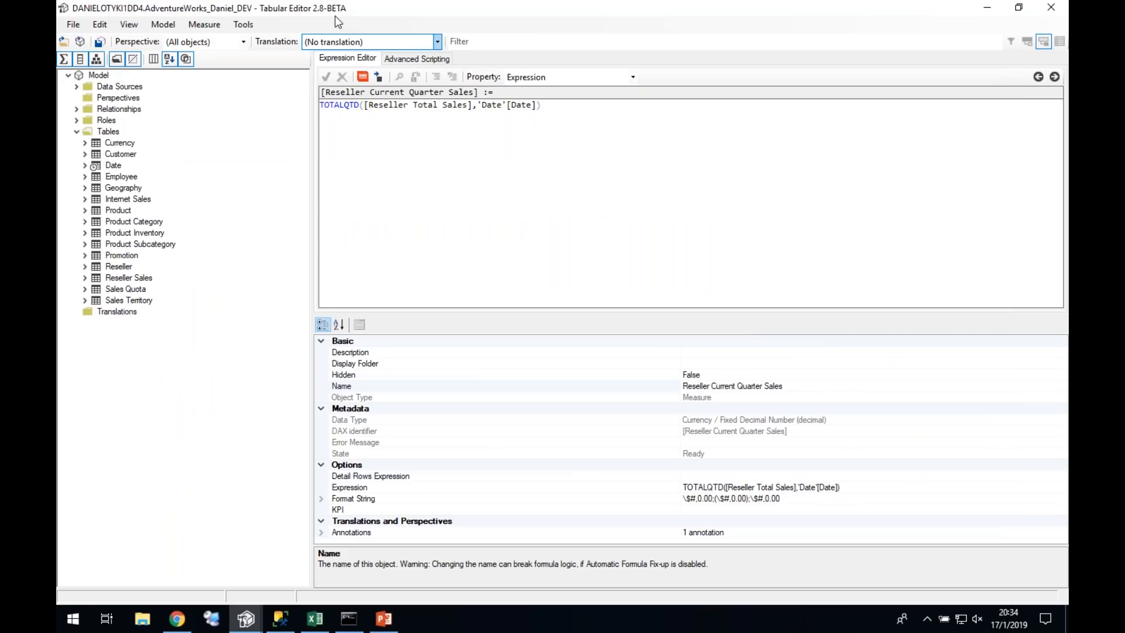
left_click(77, 86)
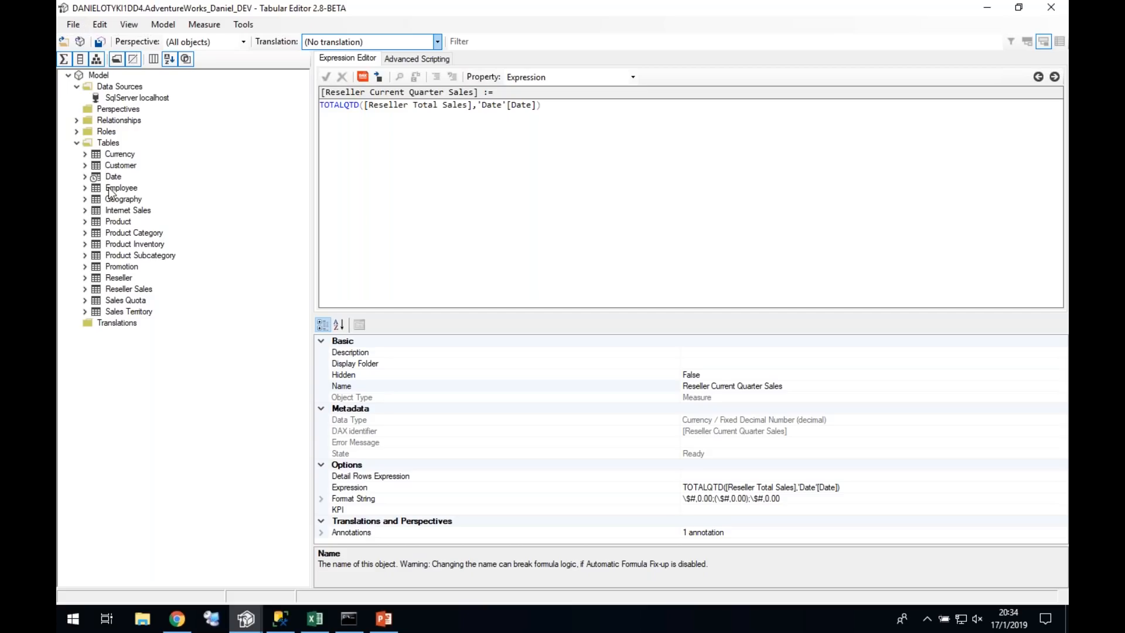
Step: Create a new table containing one new data column, and open the column's Source Column property for editing
right_click(108, 143)
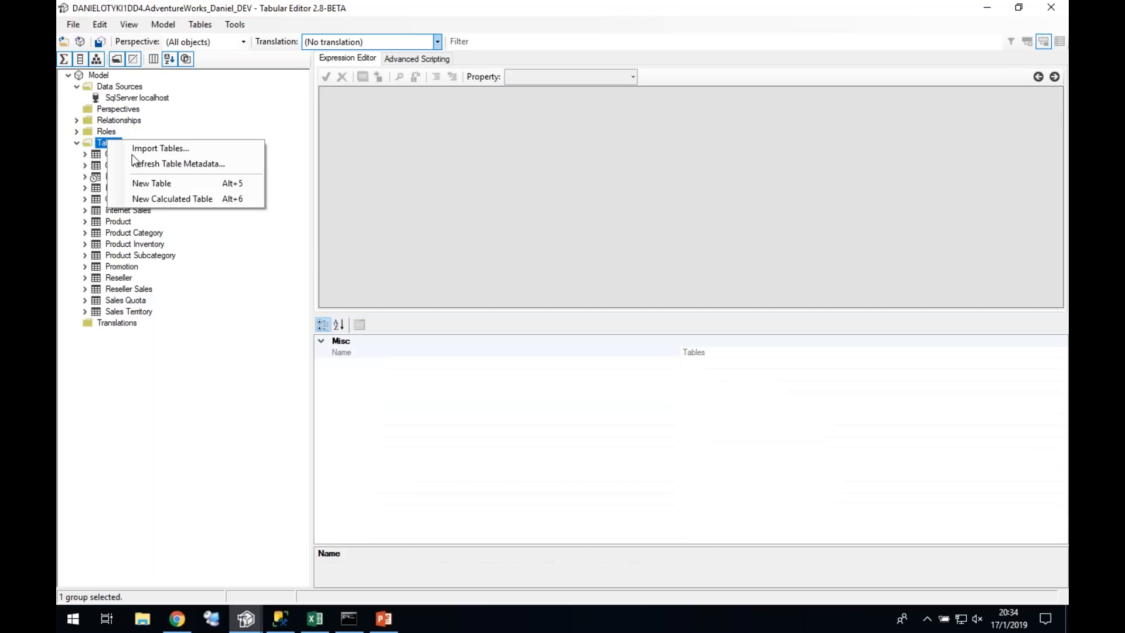
left_click(150, 184)
left_click(86, 222)
right_click(115, 223)
mouse_move(211, 239)
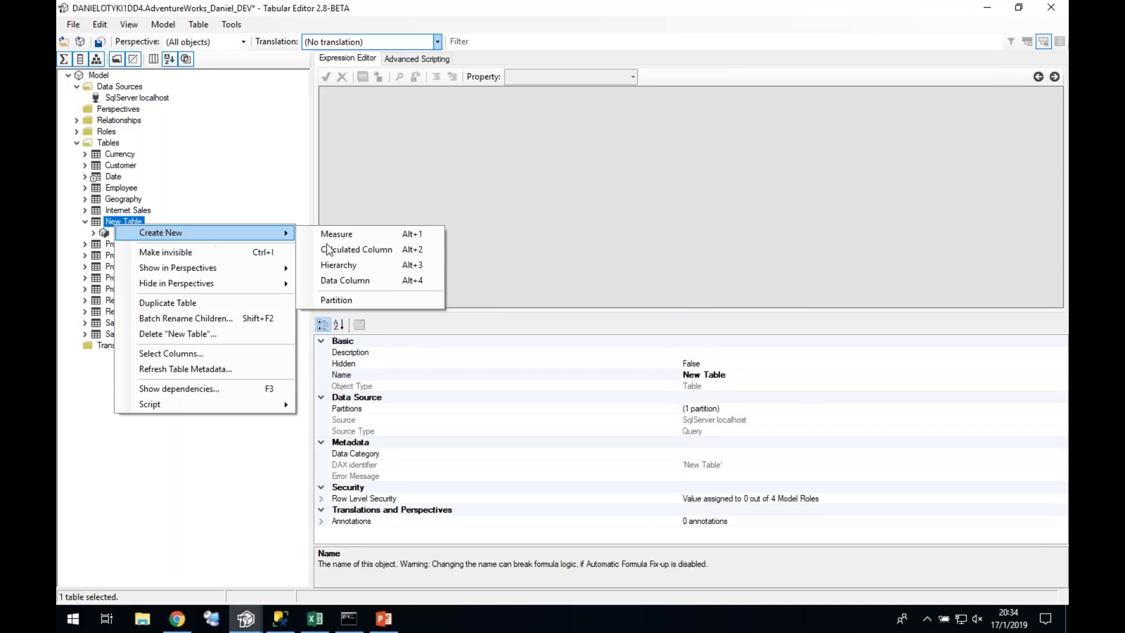
left_click(345, 280)
key("Return")
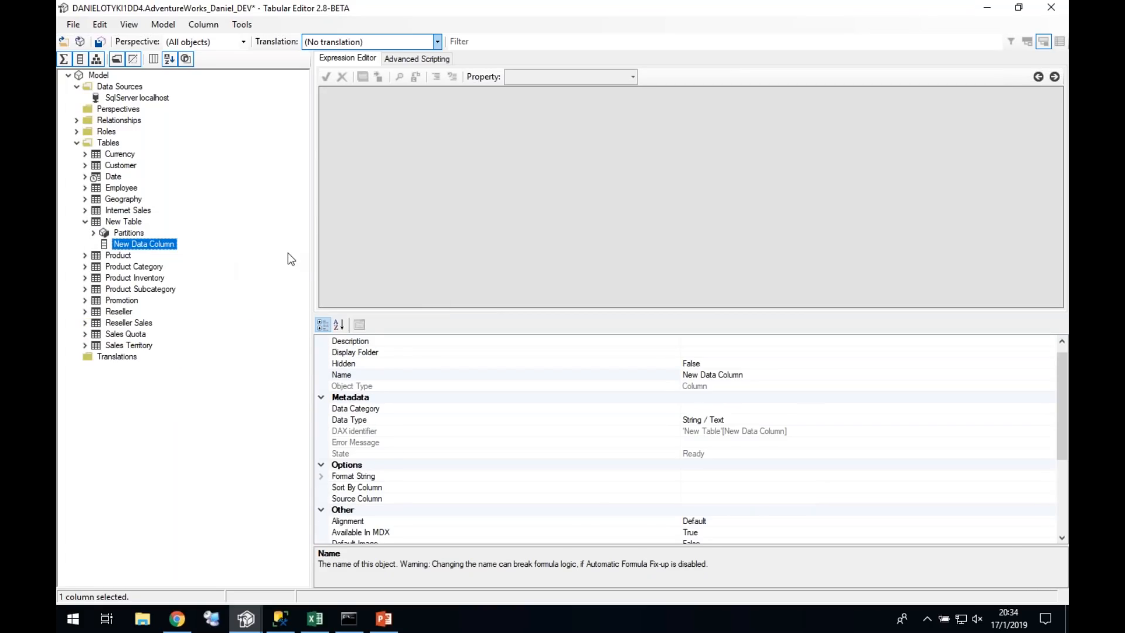
left_click(720, 498)
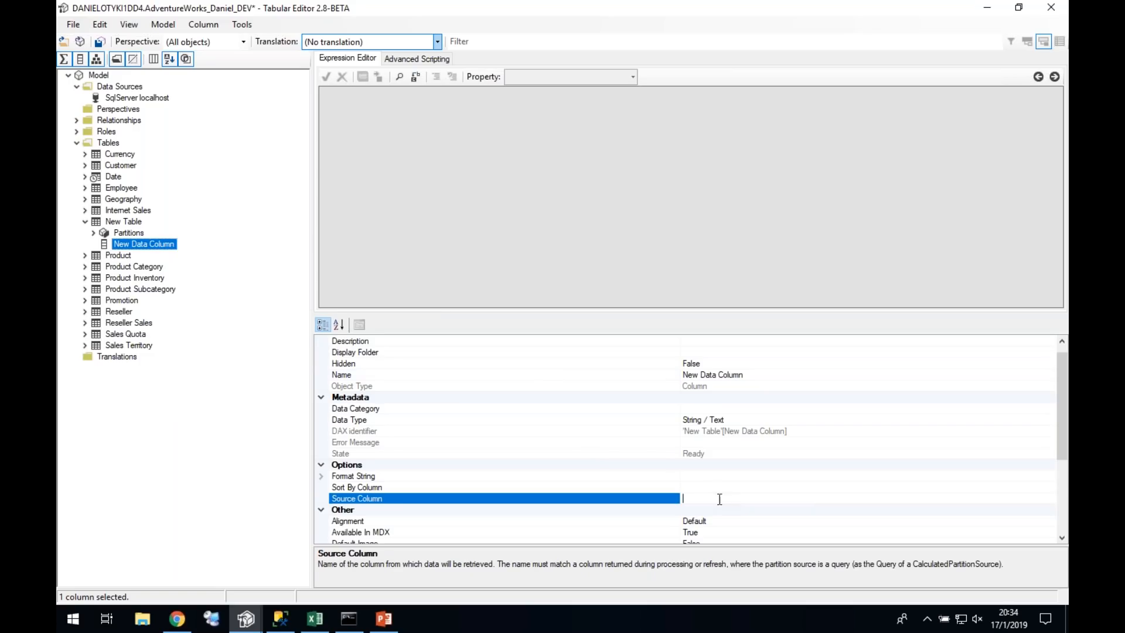
Step: Delete the newly created table from the model
left_click(123, 222)
key("Delete")
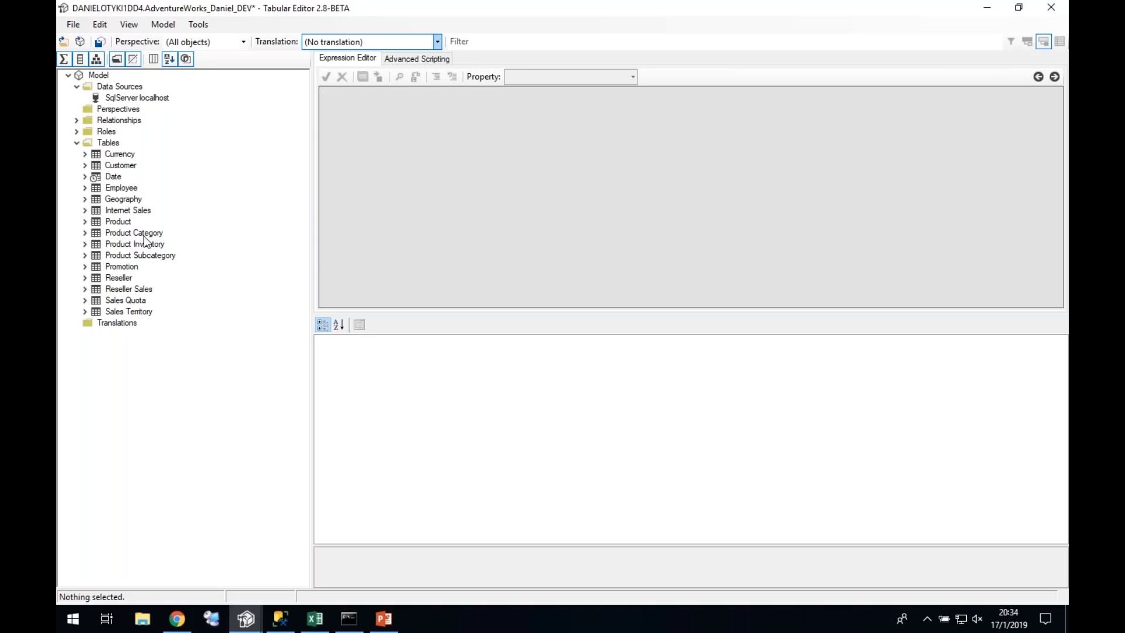
Step: Examine the SqlServer localhost data source and its connection properties without changing anything
right_click(131, 99)
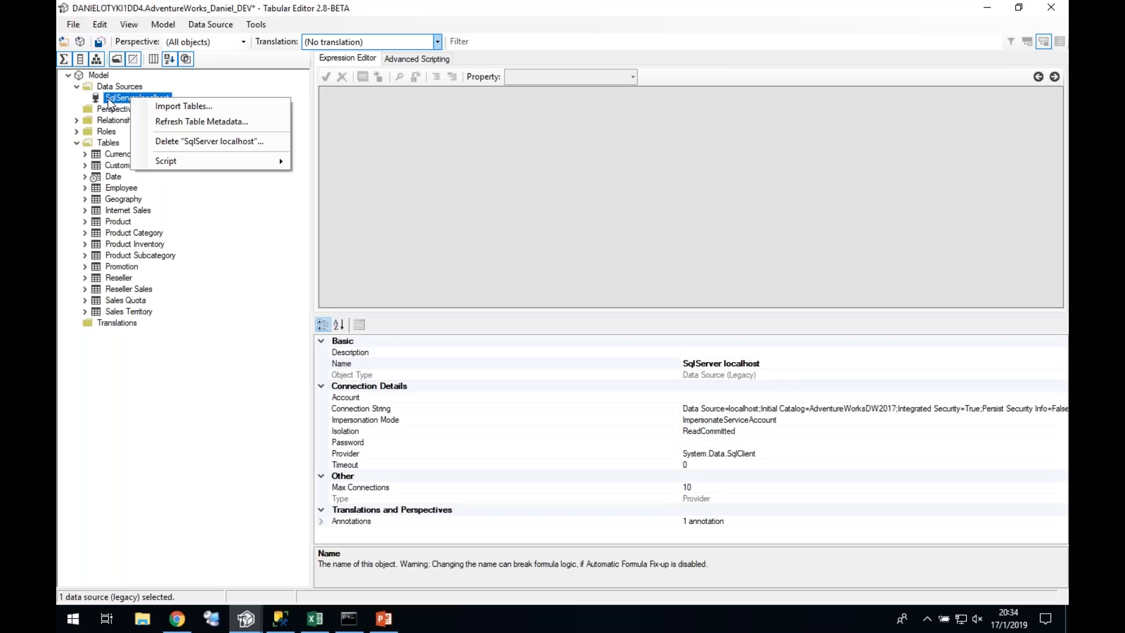
left_click(122, 95)
left_click(120, 89)
left_click(130, 99)
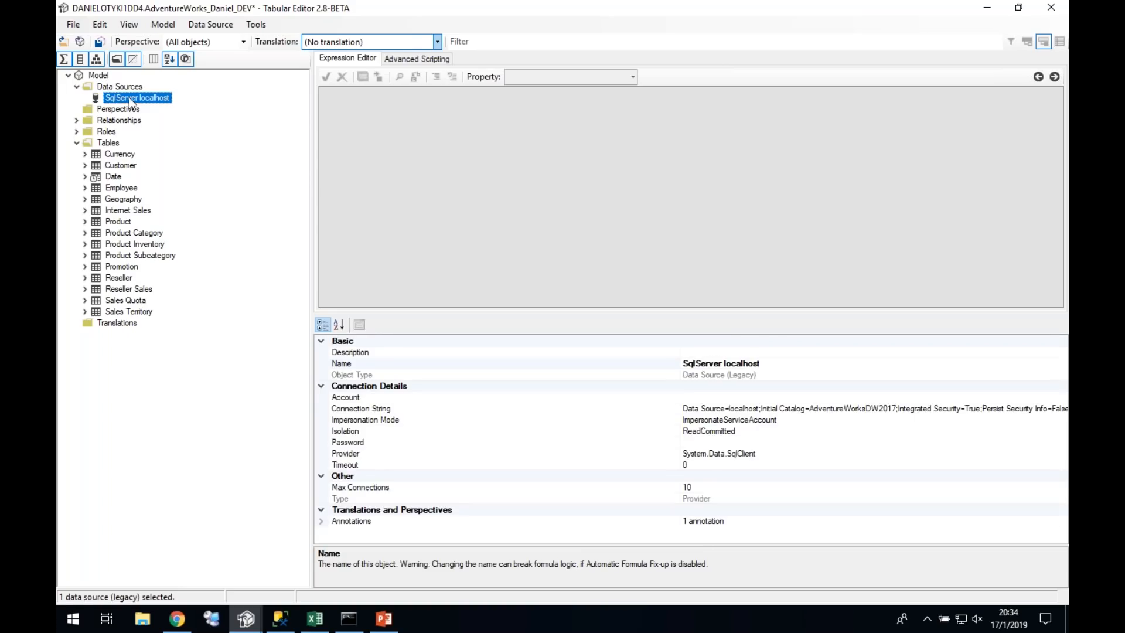
right_click(117, 88)
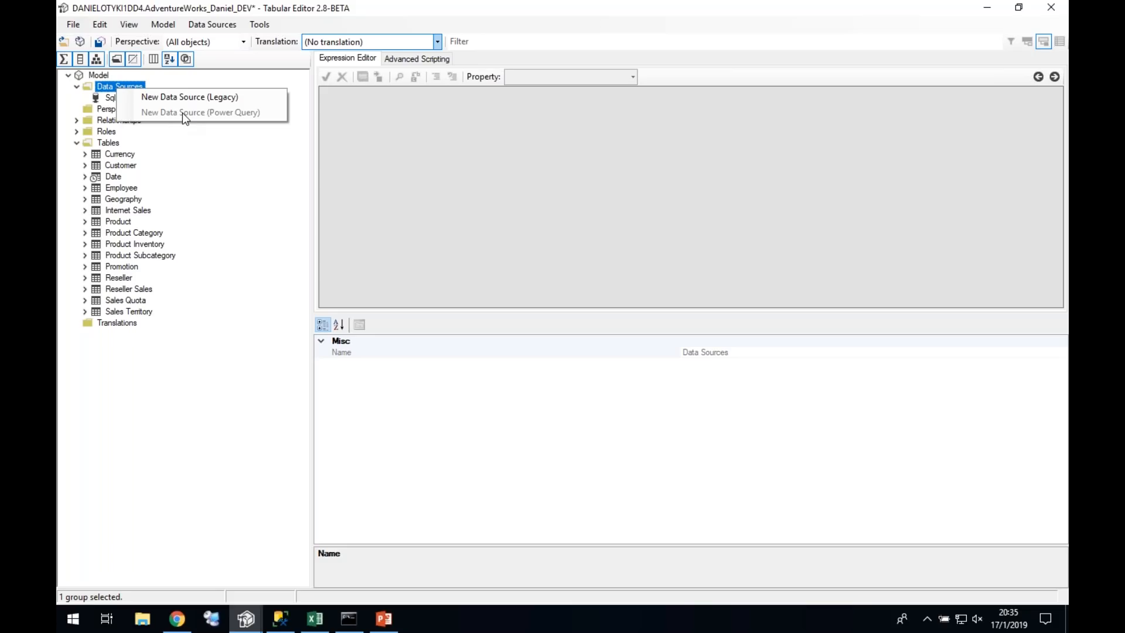
left_click(109, 99)
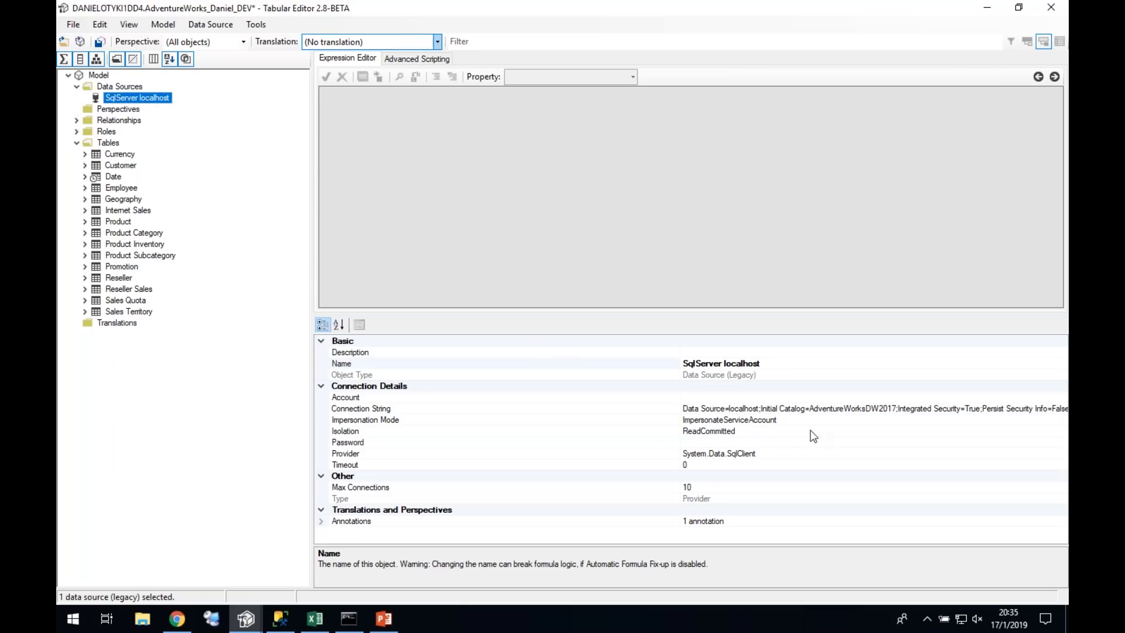
left_click(1042, 410)
left_click(1063, 408)
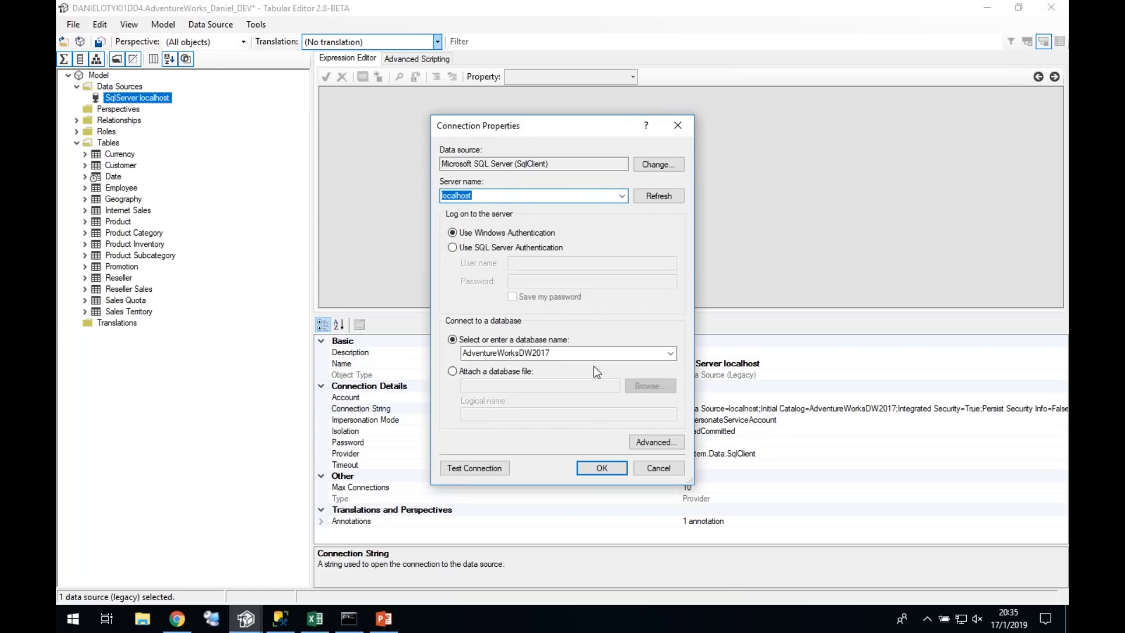
left_click(654, 467)
Step: Create a new legacy data source in the model, keeping its default name
right_click(121, 86)
left_click(137, 98)
key("Return")
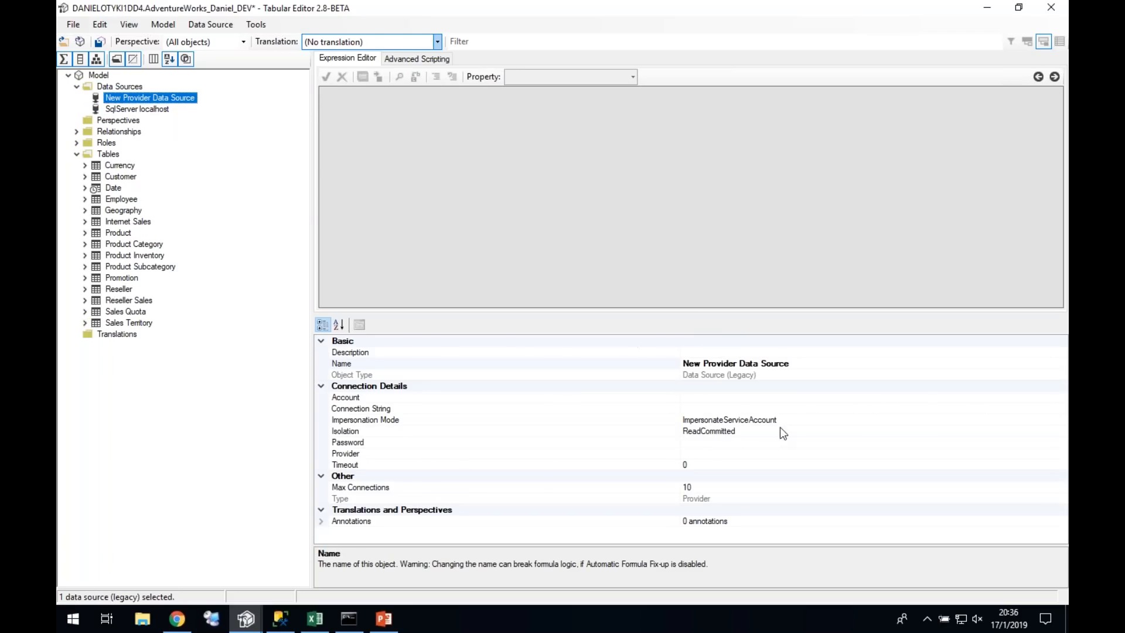
Step: Review the data source types offered for the new data source's connection string, including ODBC, Oracle and SQL Server, and cancel the choice
left_click(951, 409)
left_click(1062, 409)
left_click(490, 258)
left_click(478, 267)
left_click(479, 277)
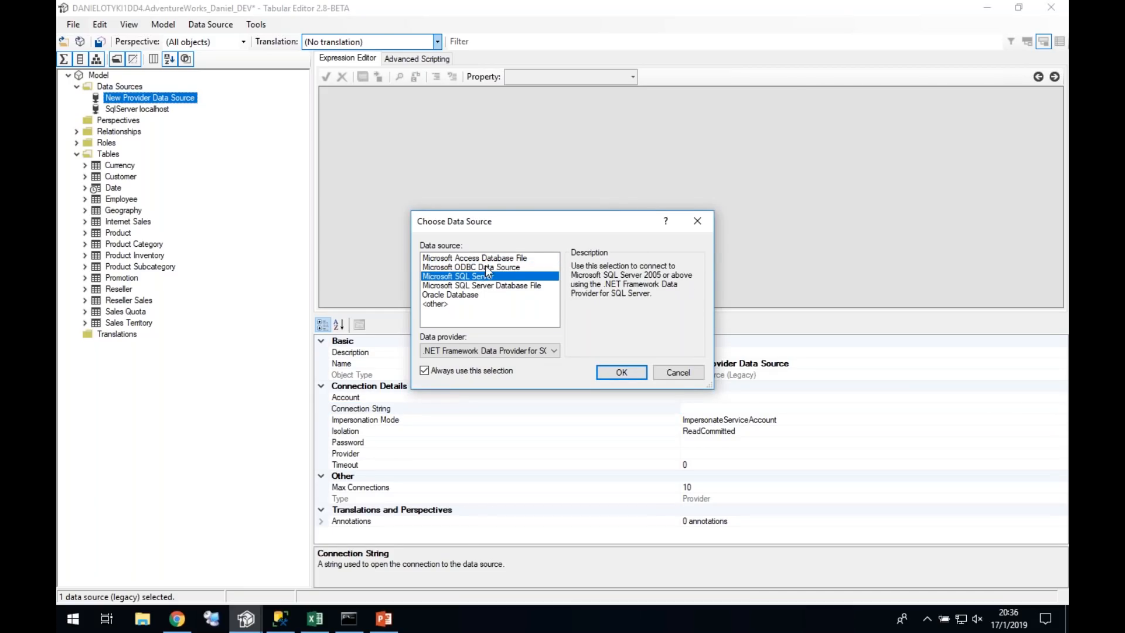
left_click(485, 267)
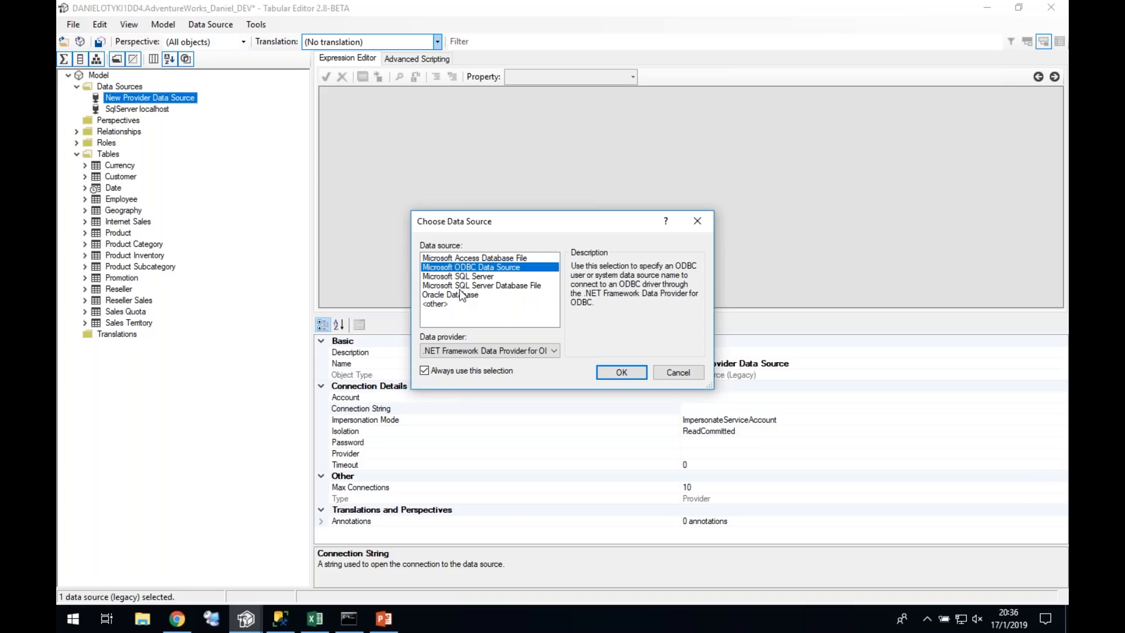
left_click(462, 295)
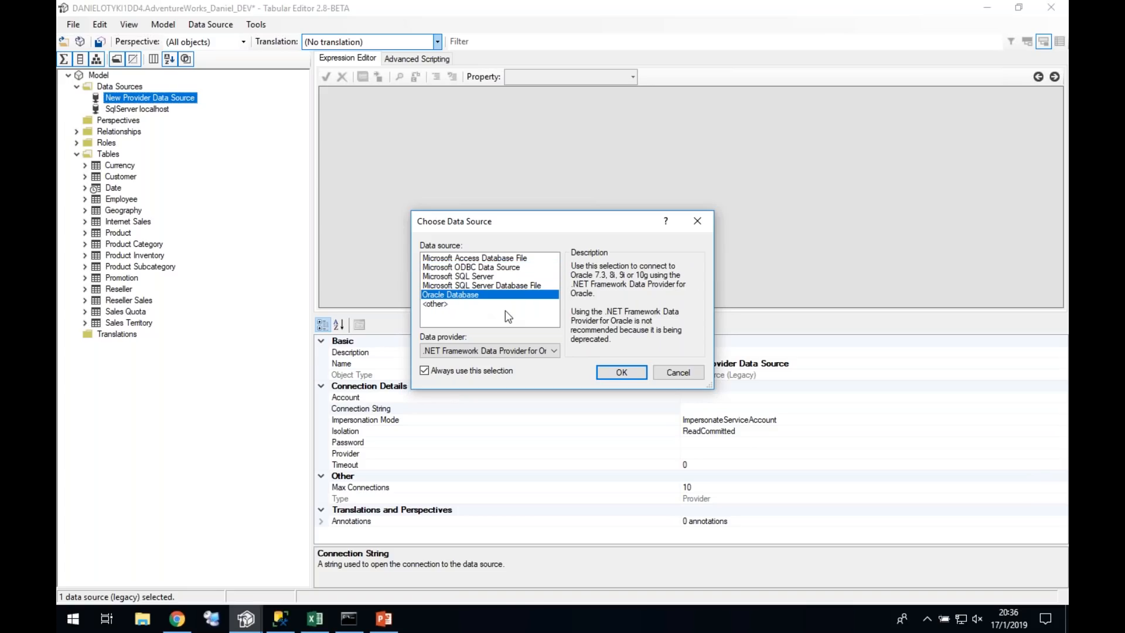
left_click(496, 276)
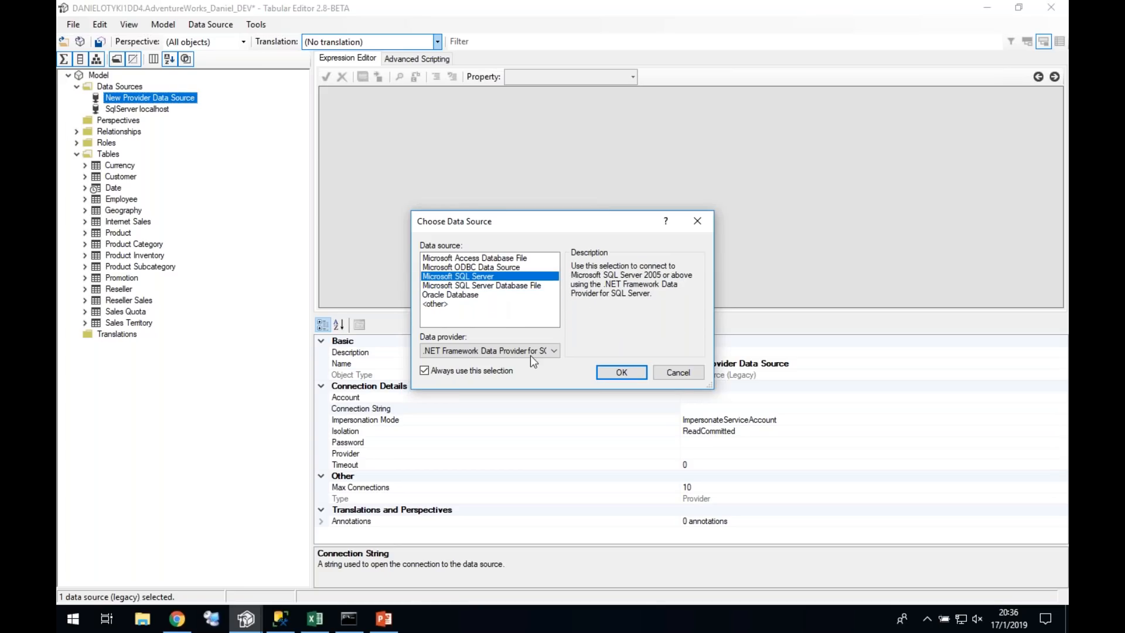
left_click(677, 373)
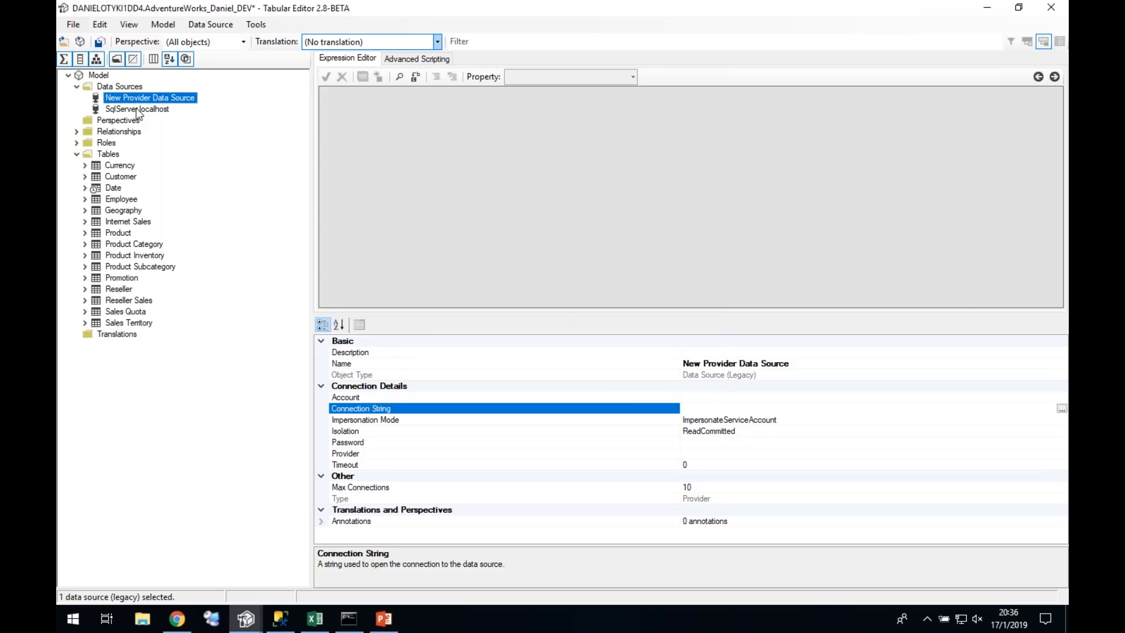
Step: Start importing tables from the SqlServer localhost data source
left_click(136, 109)
left_click(141, 100)
left_click(143, 109)
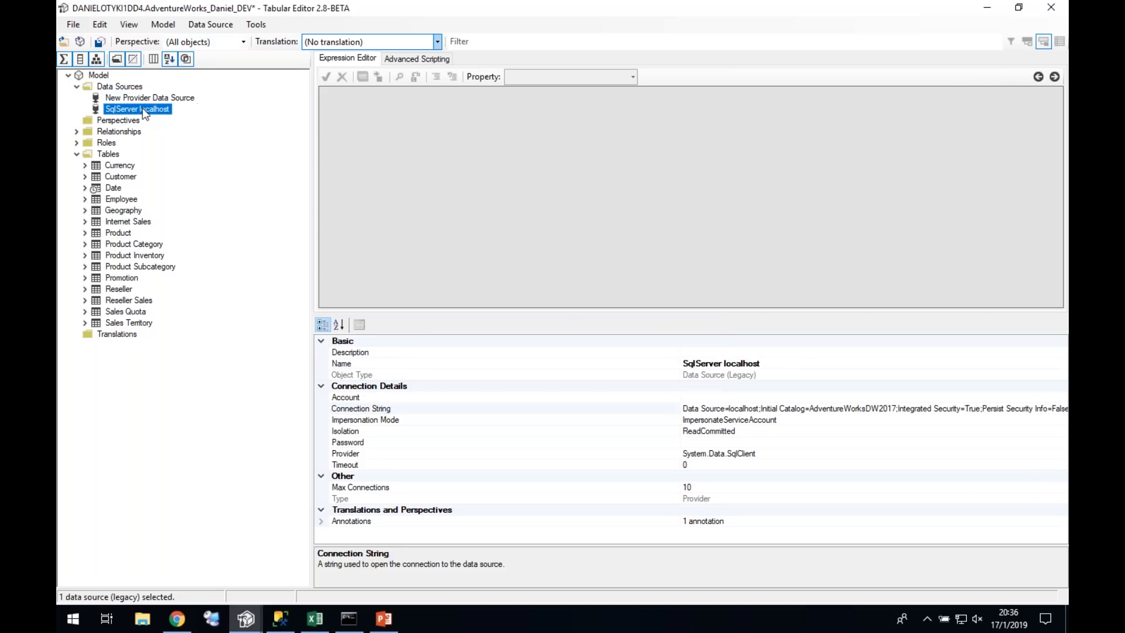
right_click(145, 113)
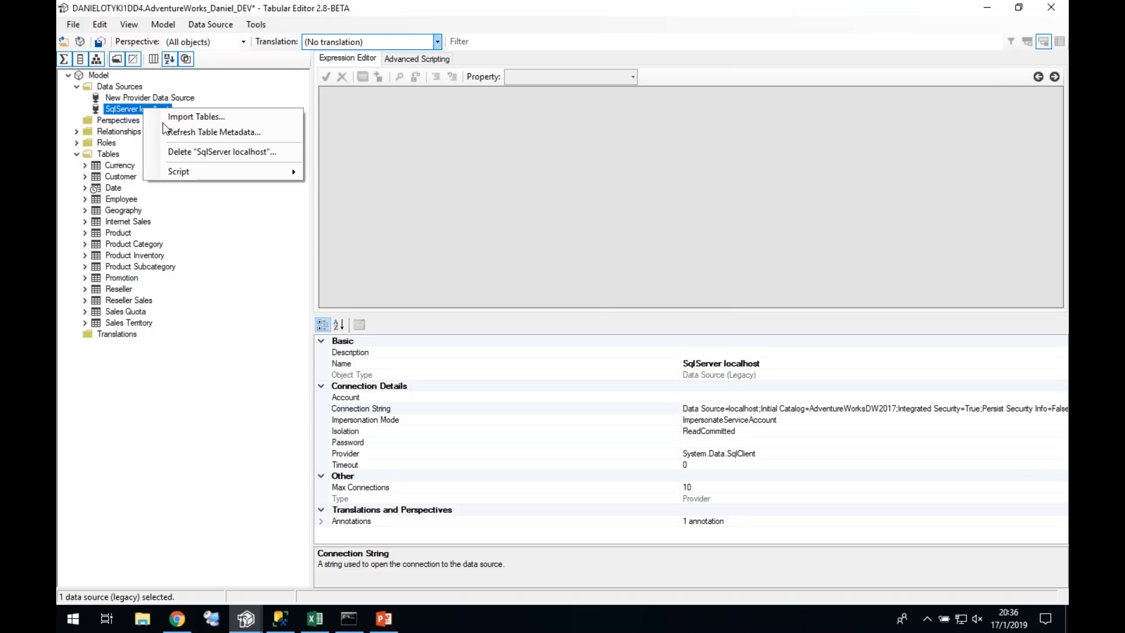
left_click(193, 117)
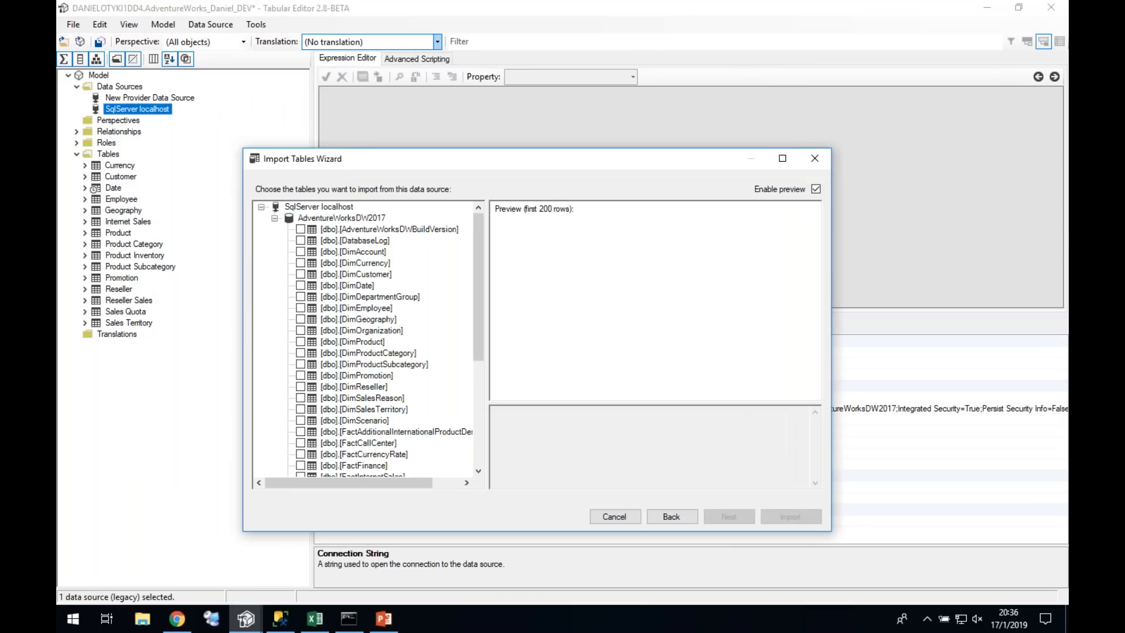
Step: Preview the source tables from DimEmployee down to DimProductCategory in the import wizard
mouse_move(477, 251)
left_mouse_down()
mouse_move(477, 358)
mouse_move(477, 235)
left_mouse_up()
left_click(358, 307)
key("Down")
key("Down")
key("Down")
key("Down")
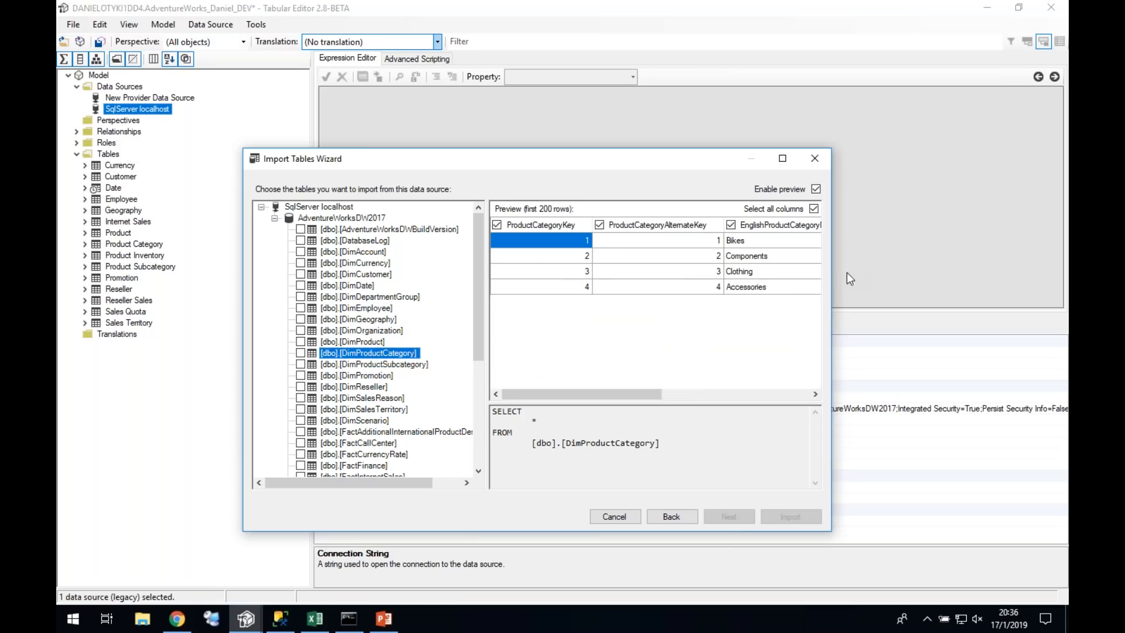
Step: Maximize the import wizard and exclude the ProductCategoryAlternateKey and EnglishProductCategoryName columns from DimProductCategory
left_click(789, 161)
left_click(586, 70)
left_click(718, 71)
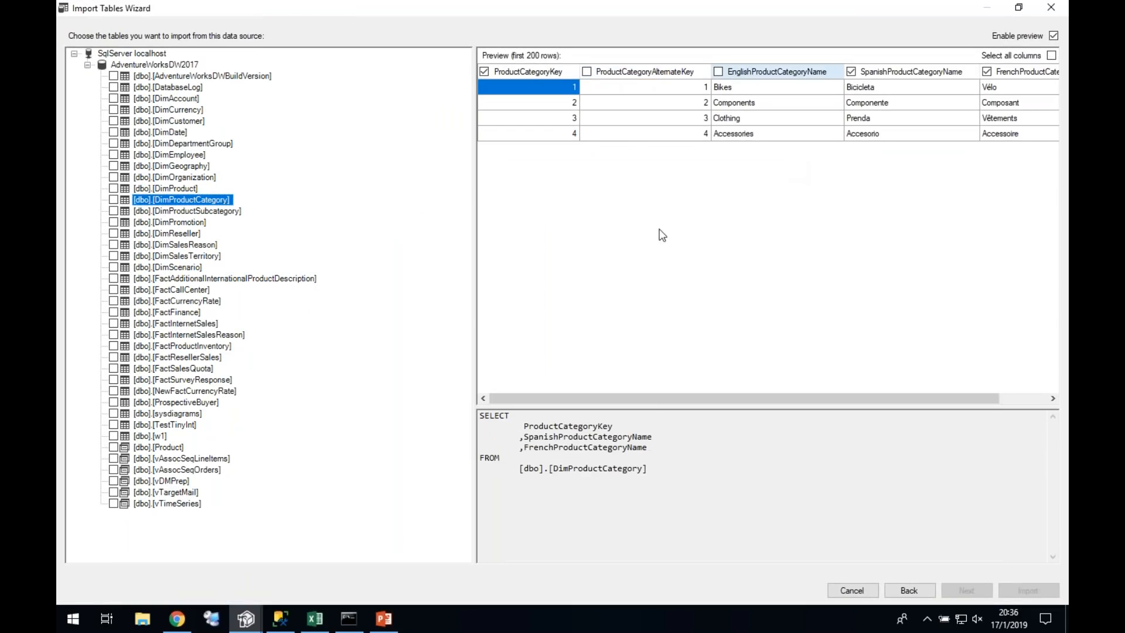
Step: Examine the generated SELECT statement and include the ProductCategoryAlternateKey and EnglishProductCategoryName columns of DimProductCategory again
left_click_drag(646, 470, 422, 401)
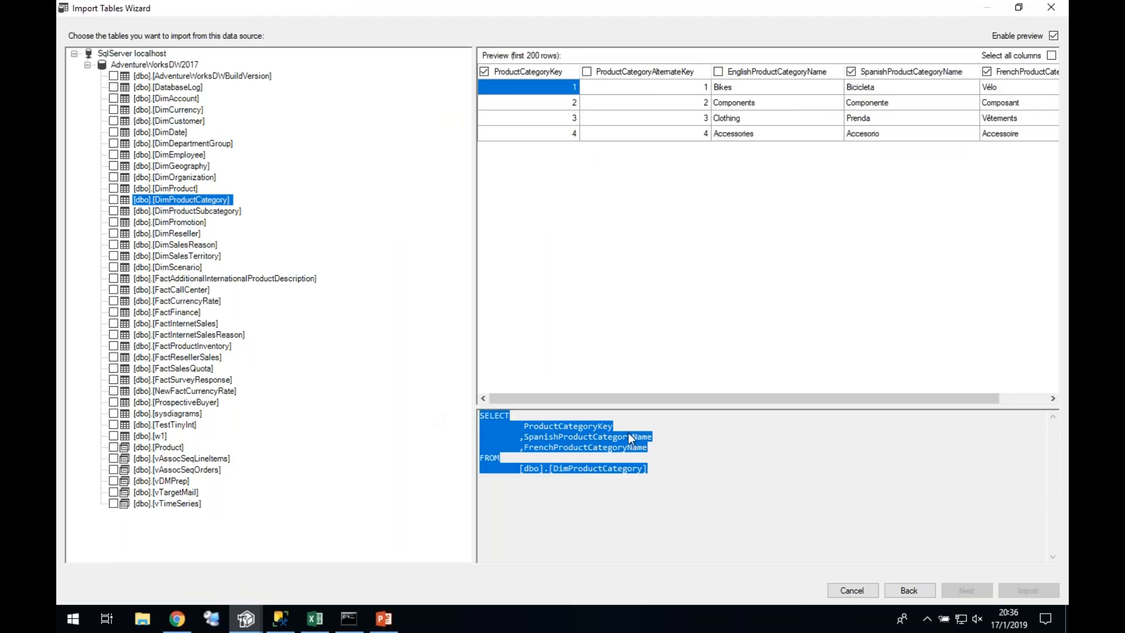
left_click(678, 470)
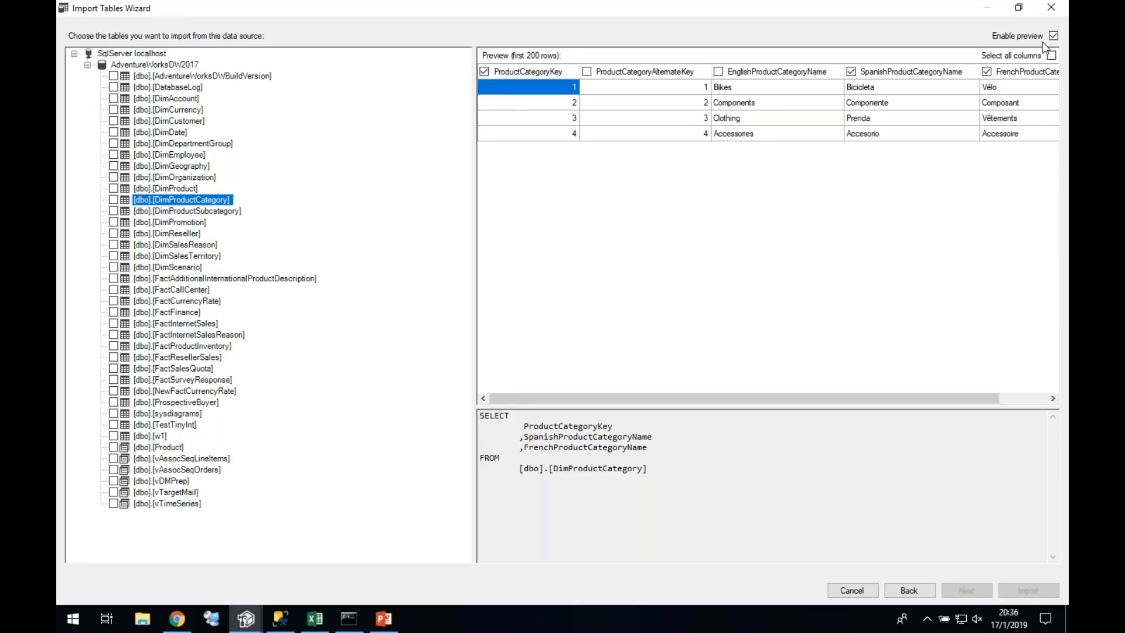
left_click(656, 71)
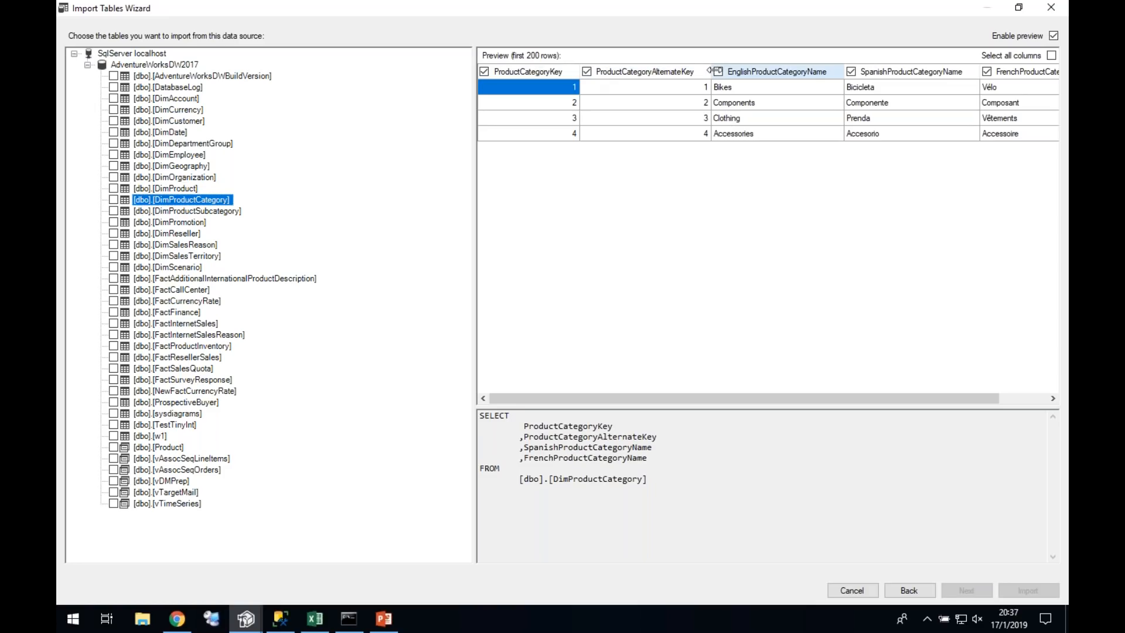
left_click(718, 72)
Step: Preview DimSalesTerritory, DimScenario and FactCallCenter, and import the DimScenario and FactCallCenter tables into the model
left_click(156, 261)
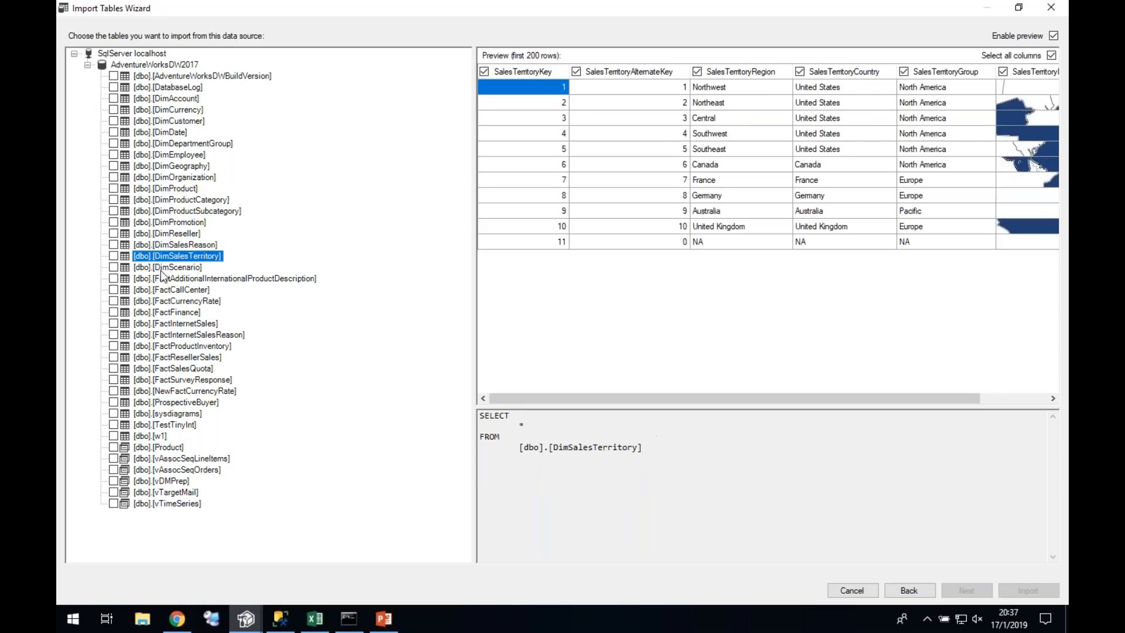
left_click(161, 269)
left_click(114, 267)
left_click(159, 291)
left_click(114, 289)
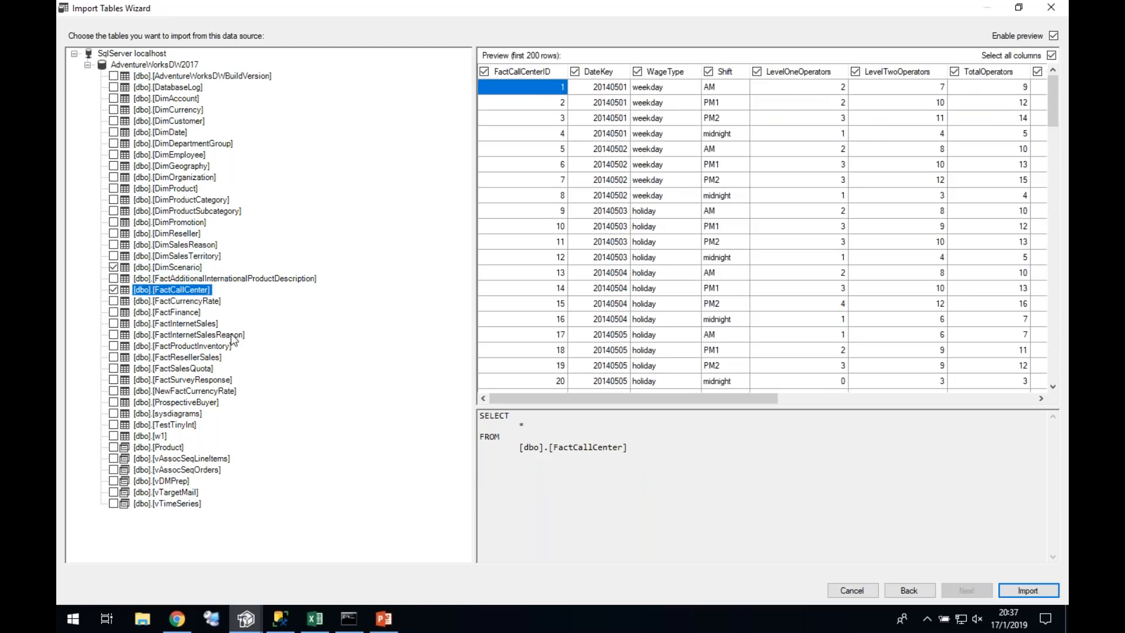
left_click(1035, 592)
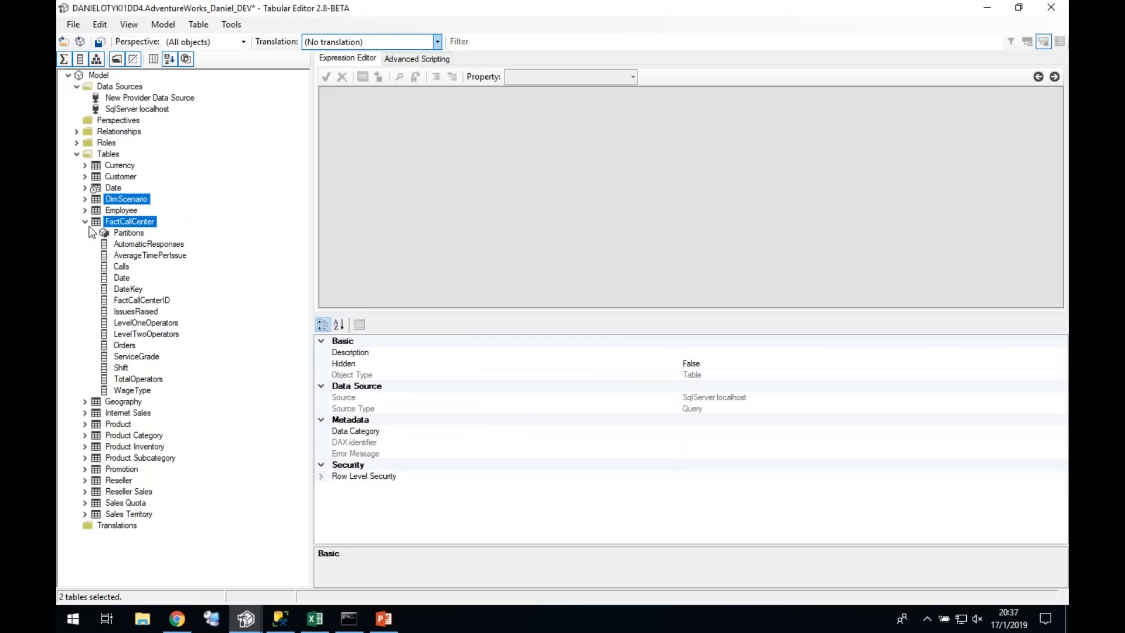
Step: Inspect the properties of the imported FactCallCenter table and its columns, such as Calls, TotalOperators and WageType
left_click(122, 245)
left_click(122, 266)
left_click(123, 302)
left_click(126, 379)
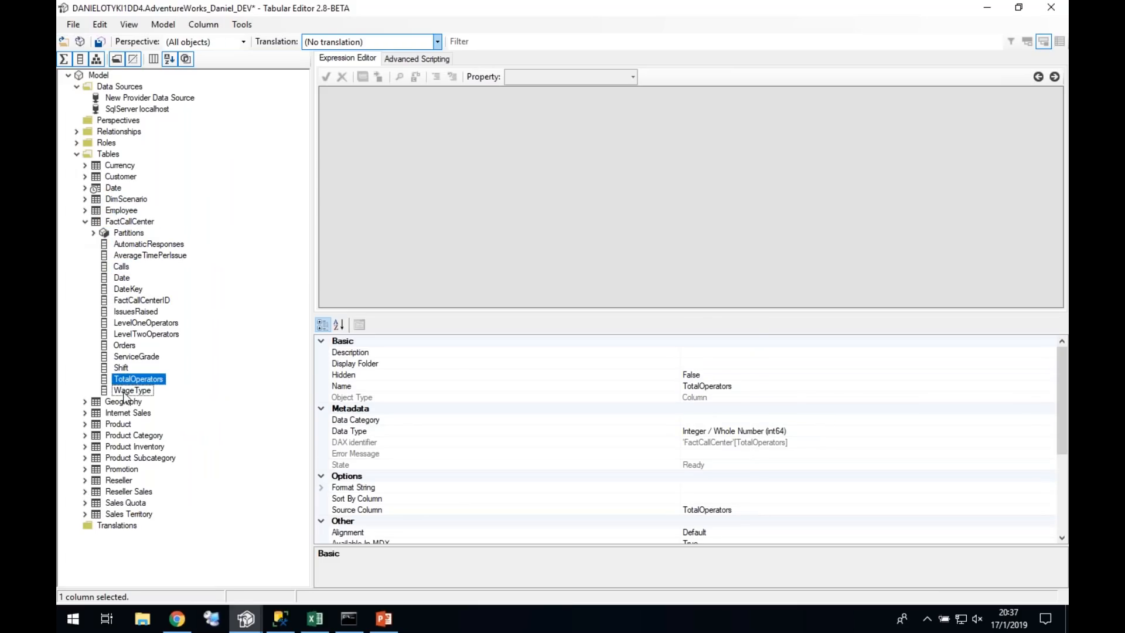
left_click(127, 390)
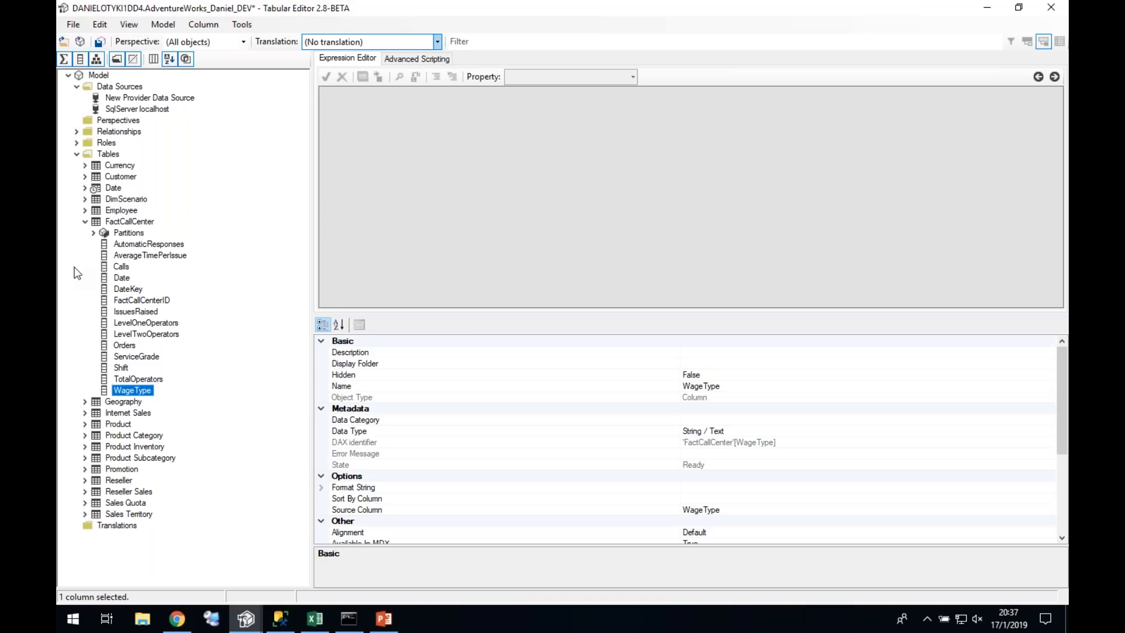
left_click(111, 223)
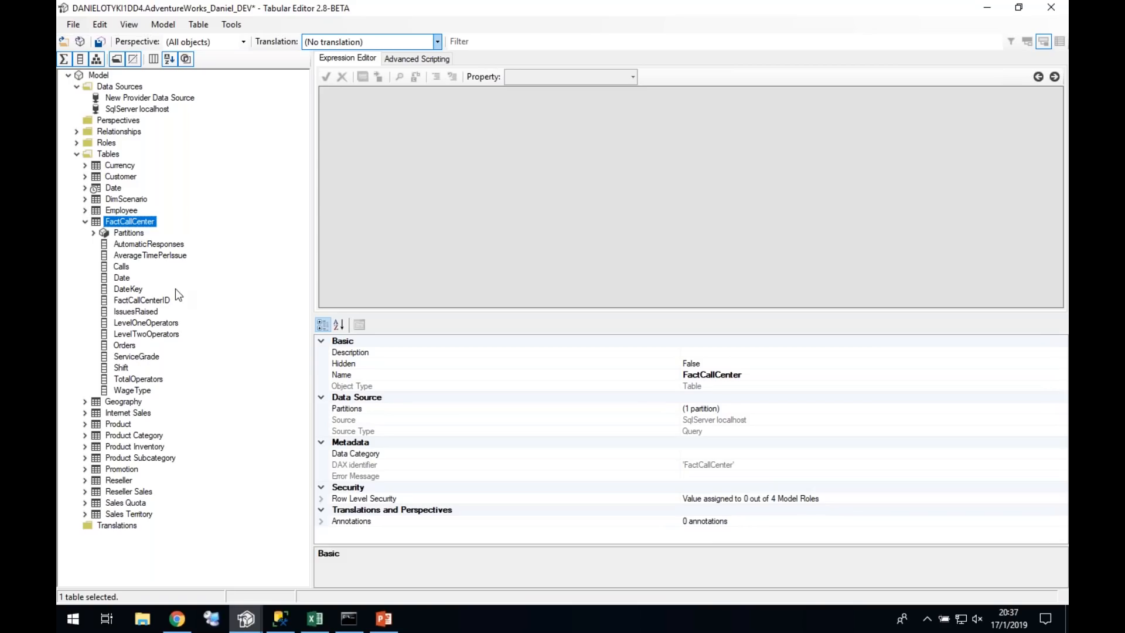
Step: Switch to SQL Server Management Studio and open dbo.FactCallCenter of the AdventureWorksDW2017 database in table design
left_click(284, 622)
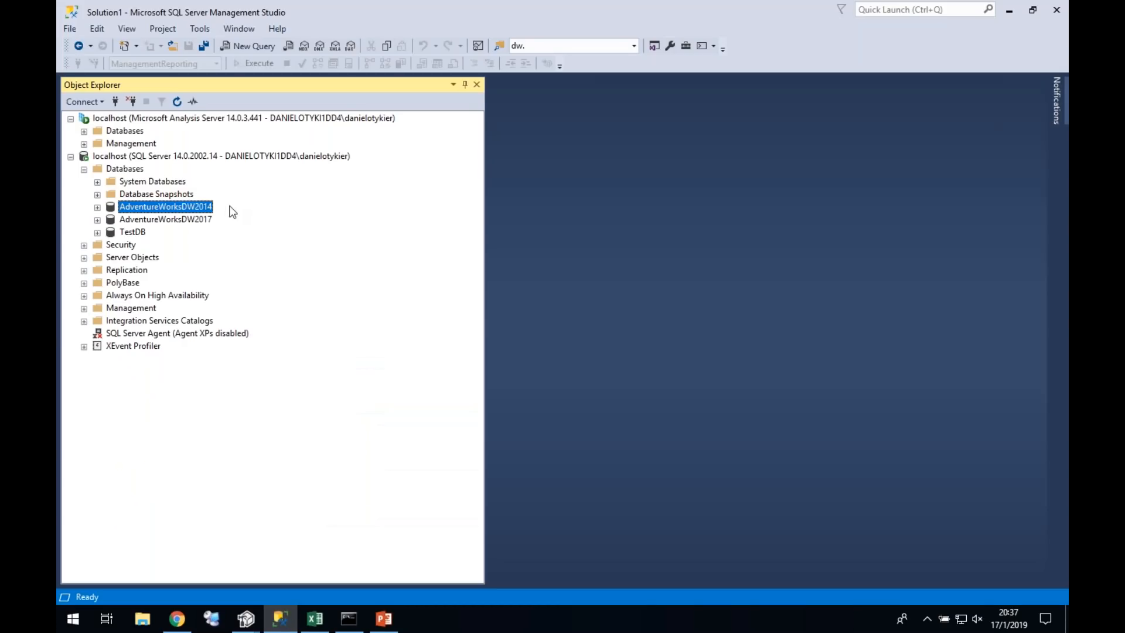
left_click(97, 220)
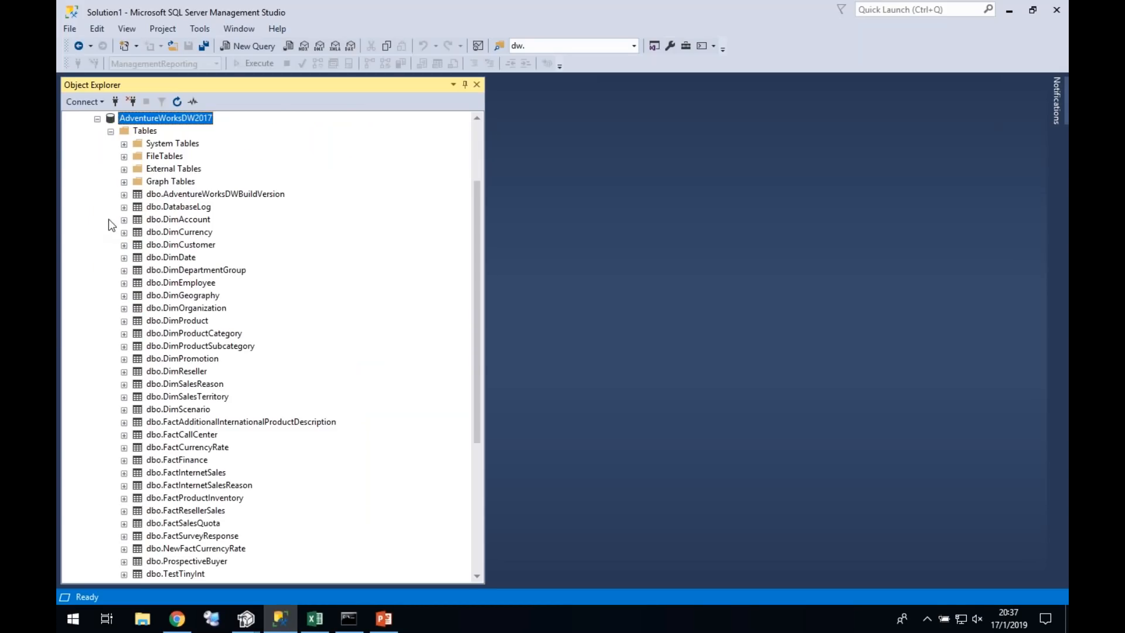
left_click(123, 434)
right_click(168, 436)
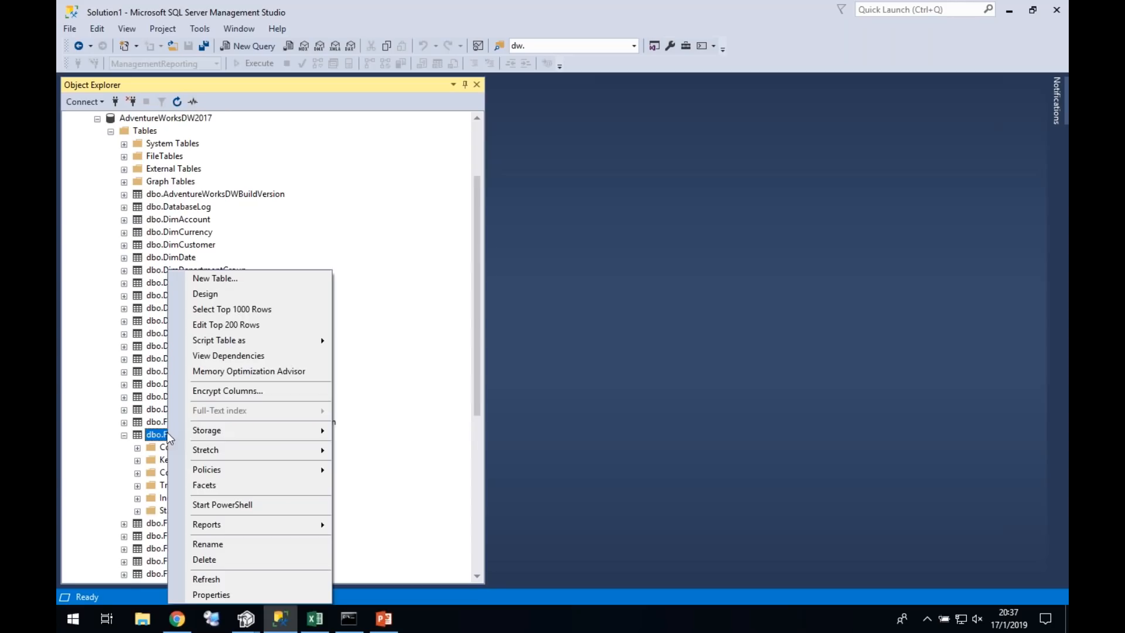
left_click(241, 295)
Step: Rename the ServiceGrade column of dbo.FactCallCenter as ServiceGradeXXX
left_click(564, 309)
type("XXX")
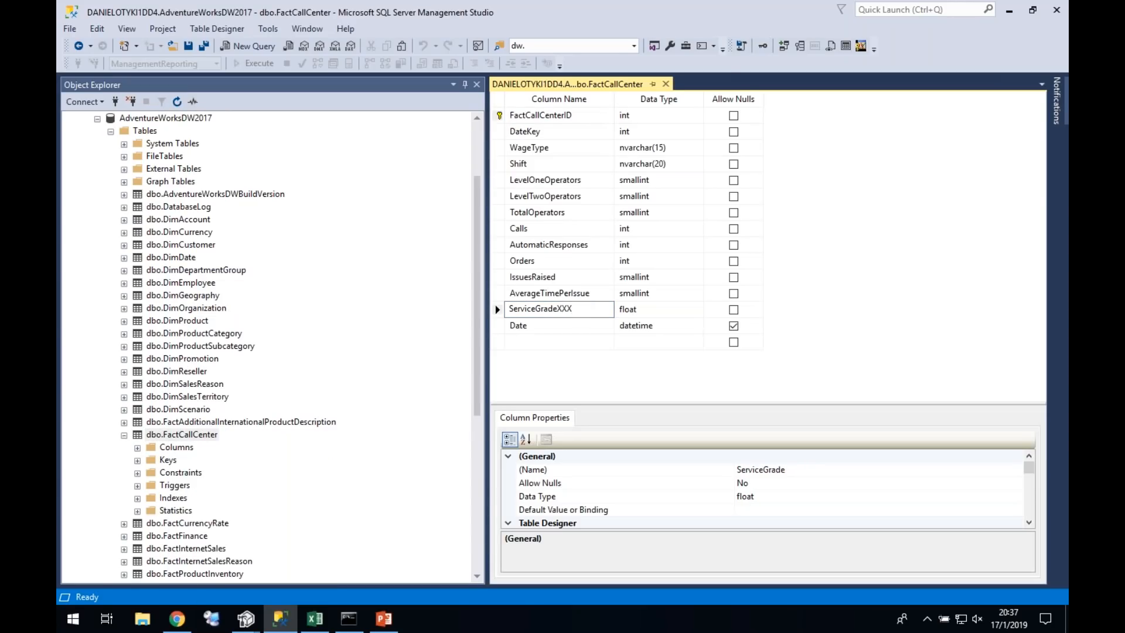
key("Return")
left_click(588, 263)
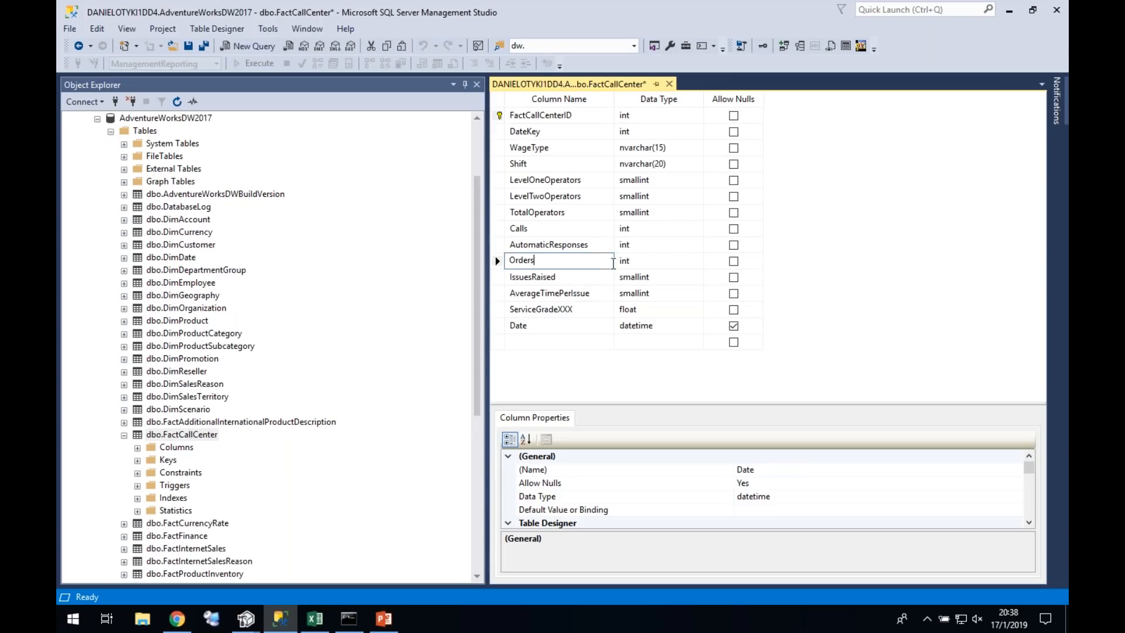
Step: Change the data type of the Calls column to nvarchar(50), then save and close the table design
left_click(652, 229)
type("nvarchar(50)")
left_click(646, 266)
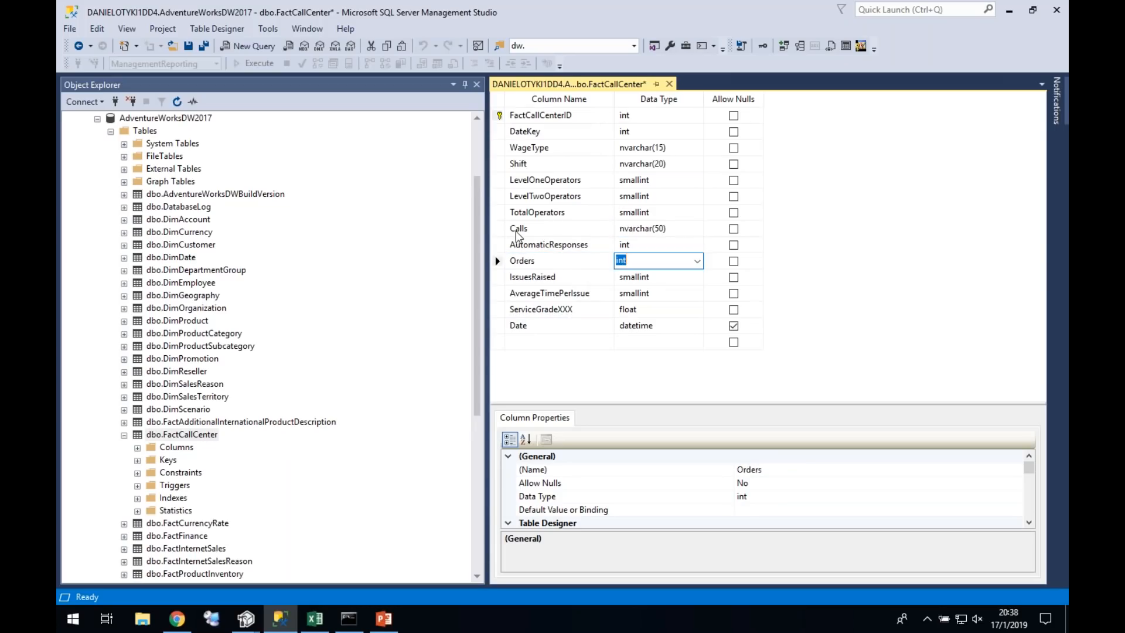
key("ctrl+s")
key("Return")
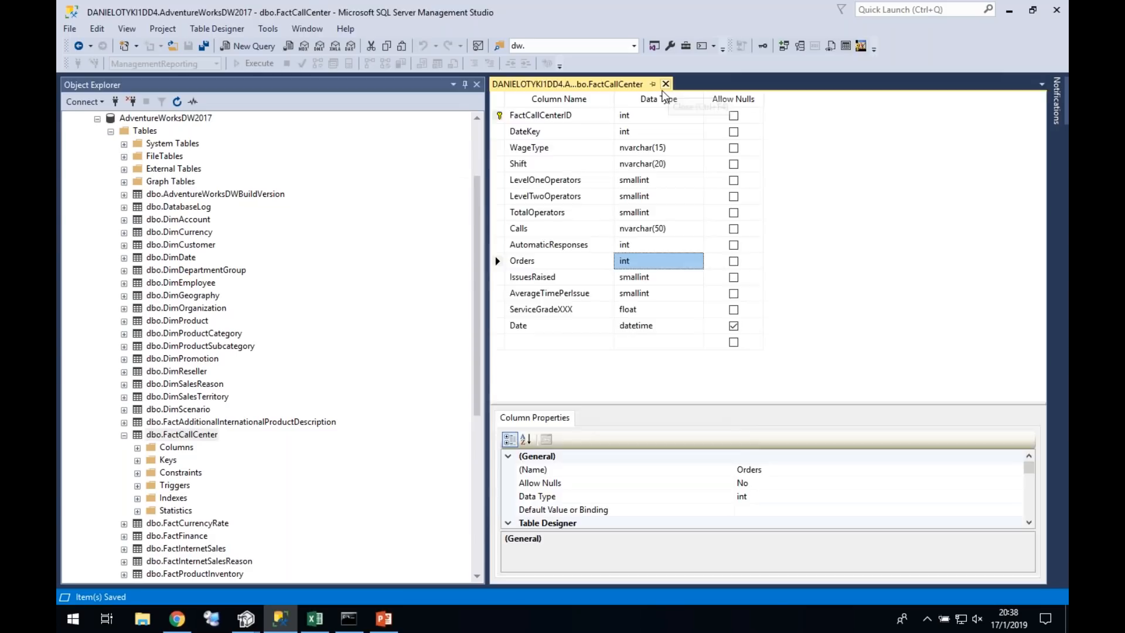
left_click(665, 85)
Step: Switch back to Tabular Editor and refresh the table metadata of the SqlServer localhost data source
left_click(282, 619)
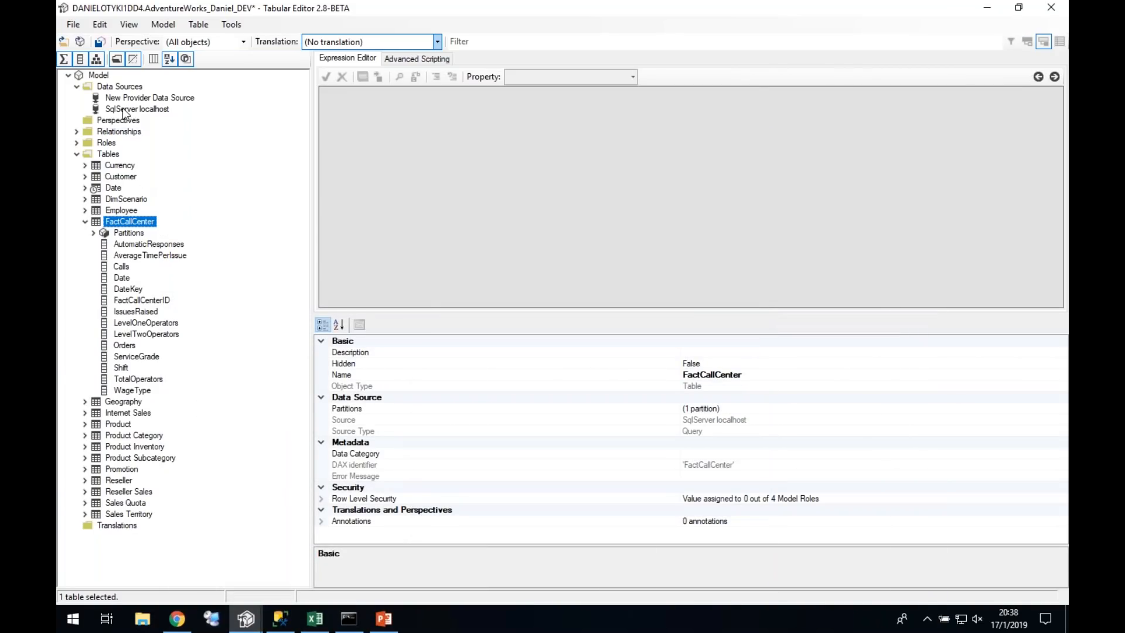
right_click(123, 111)
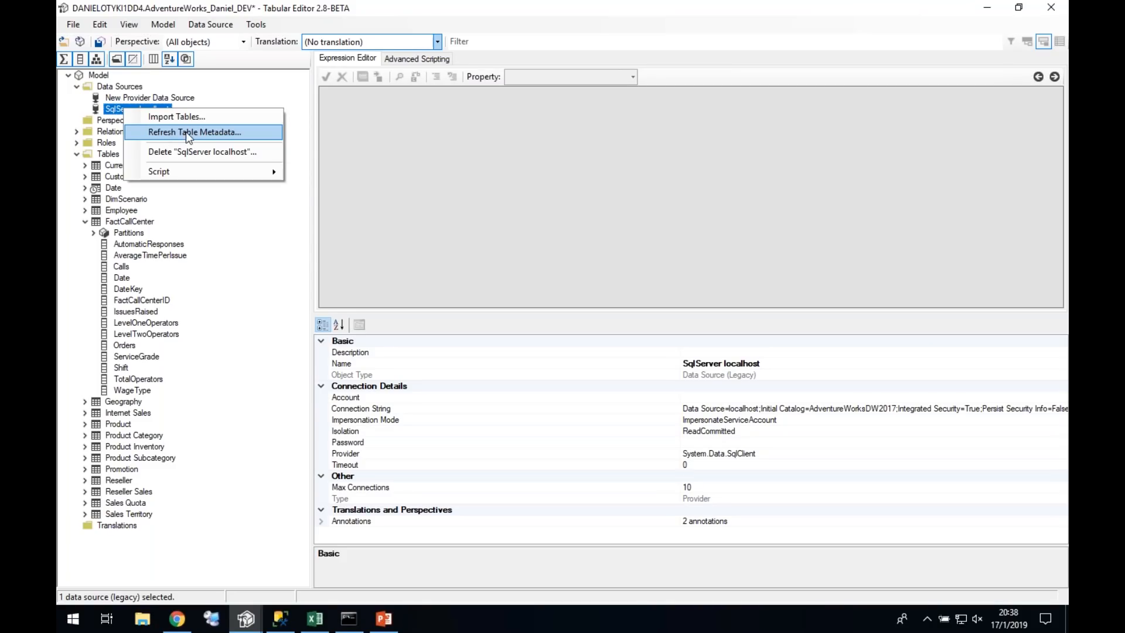
left_click(188, 131)
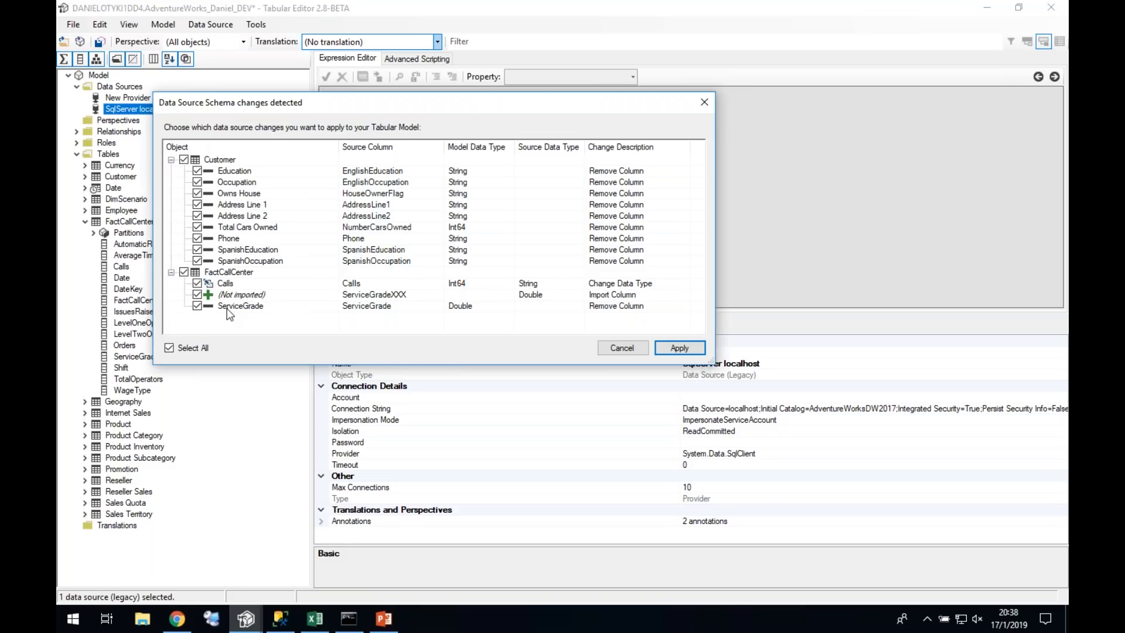
Step: Exclude the Customer changes, apply the three FactCallCenter schema changes to the model, and check the ServiceGradeXXX column
left_click(185, 160)
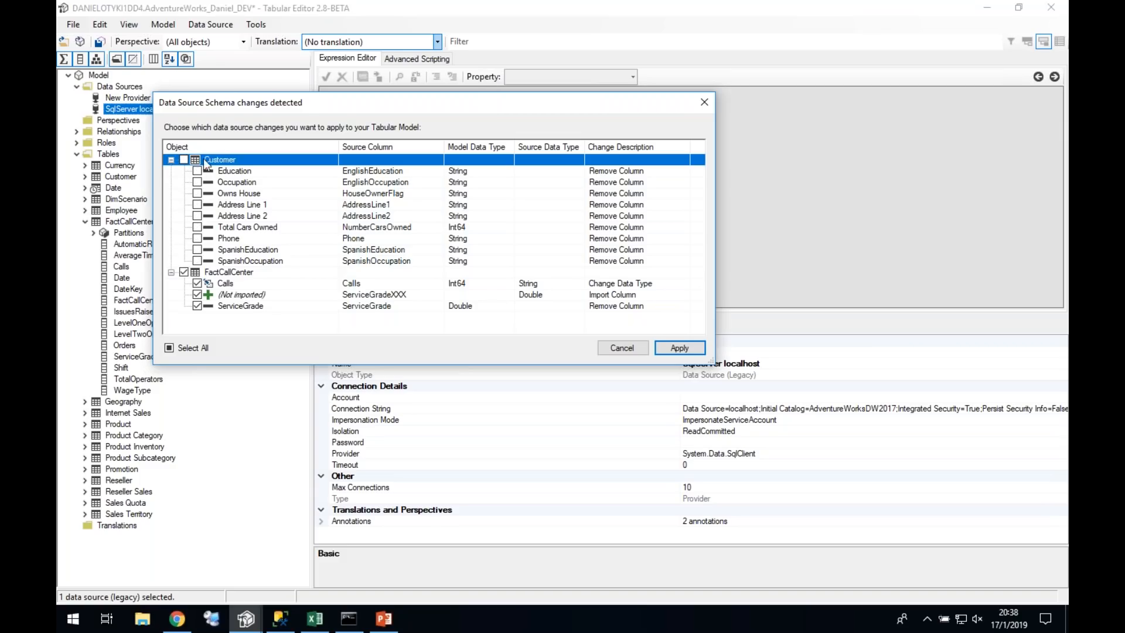
left_click(171, 160)
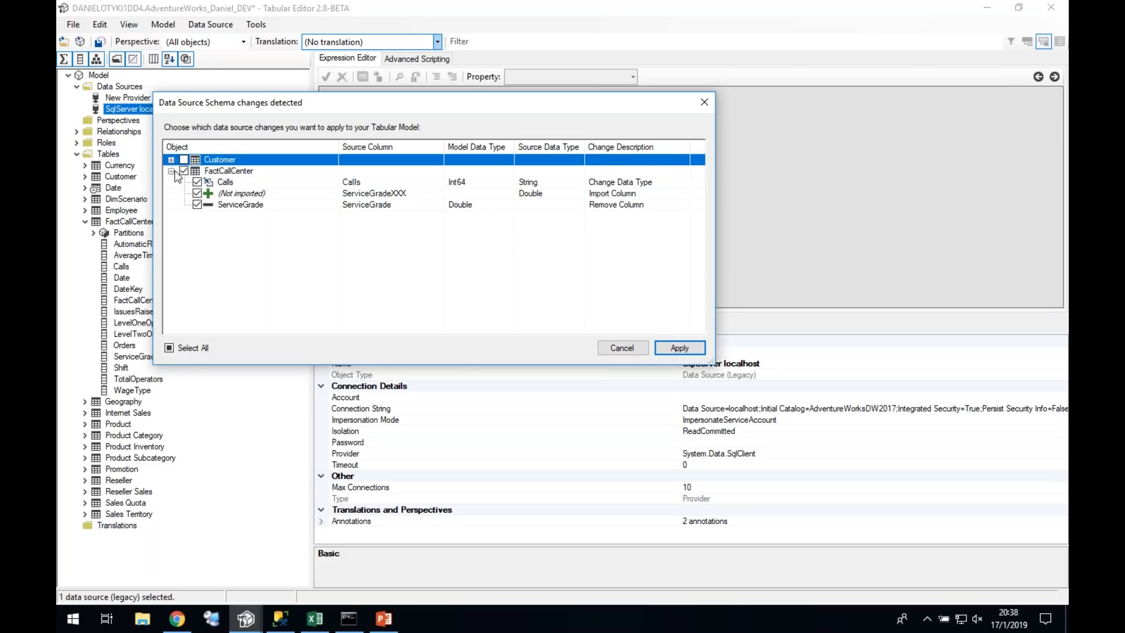
left_click(223, 172)
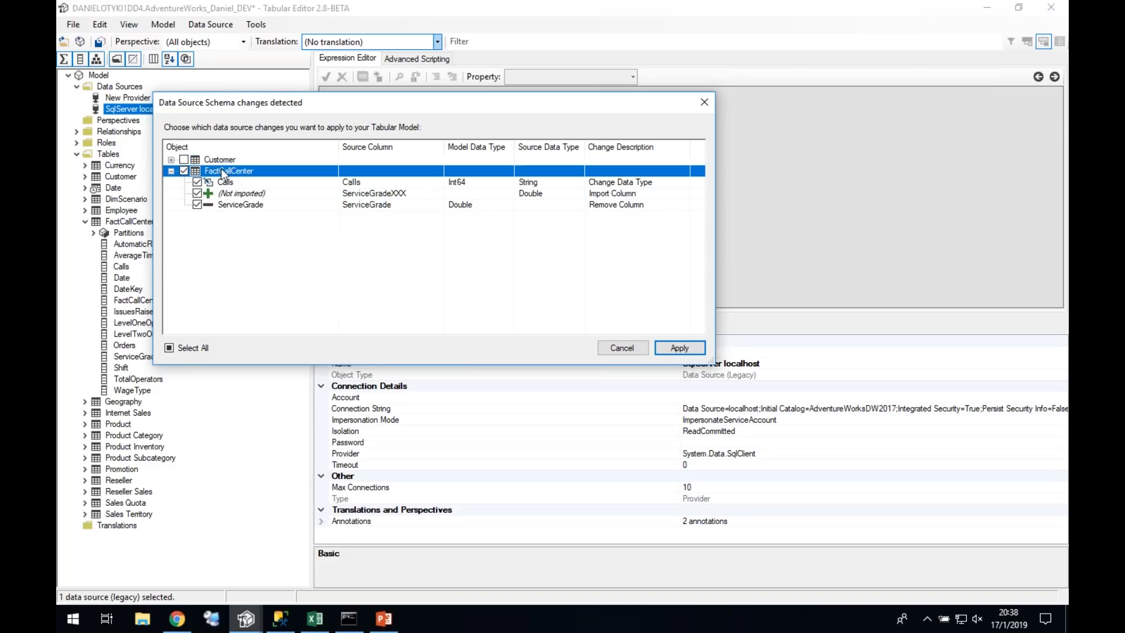
left_click(273, 181)
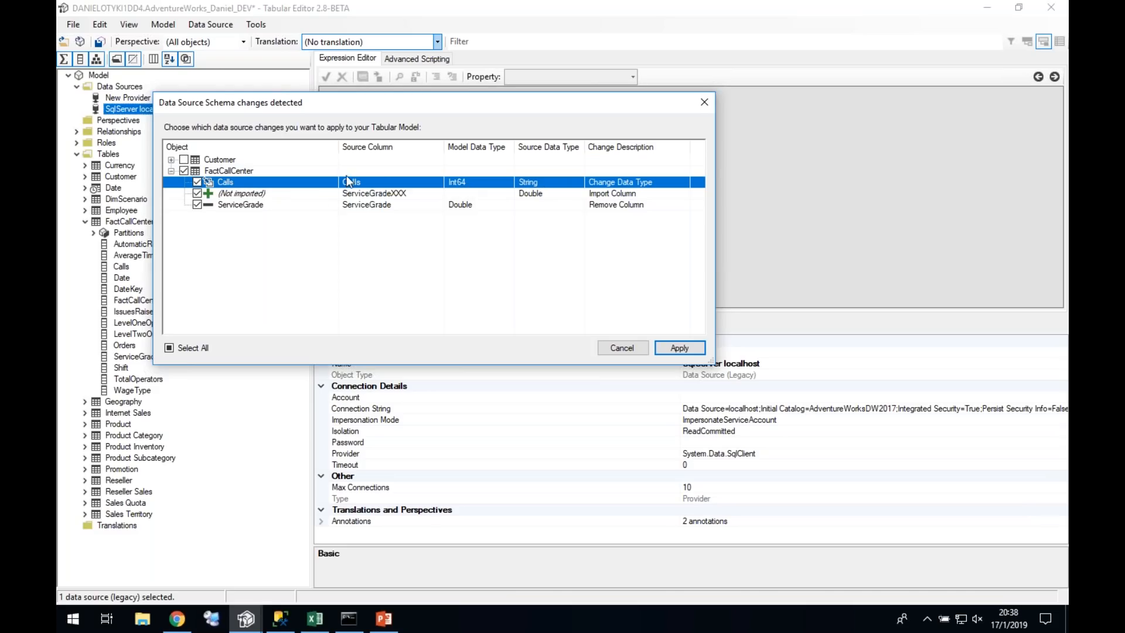
left_click(363, 194)
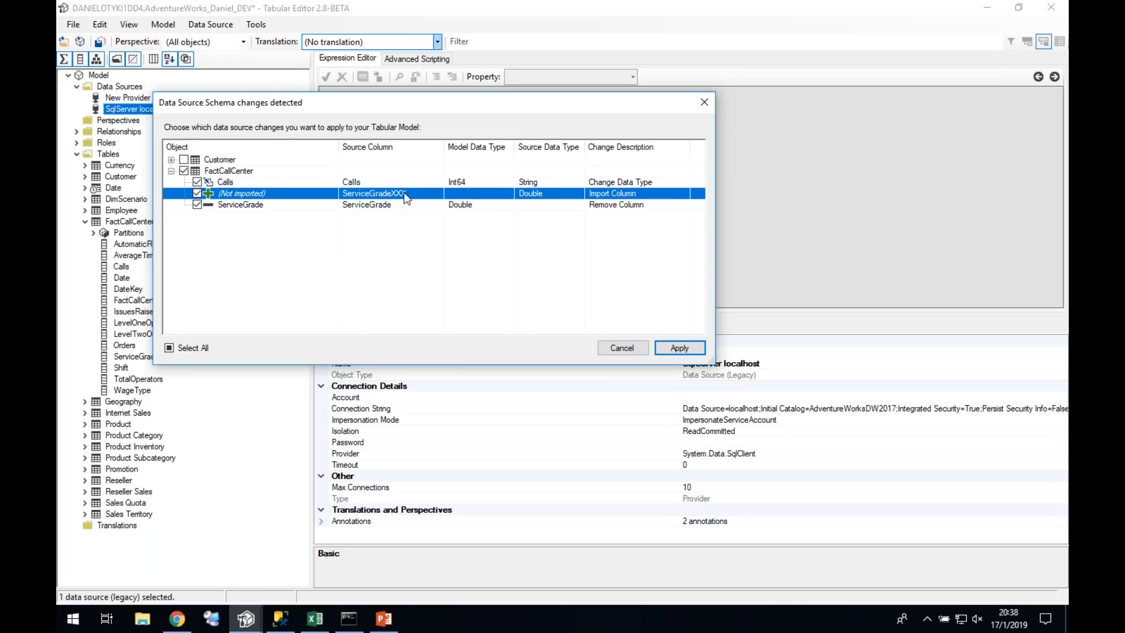
left_click(302, 205)
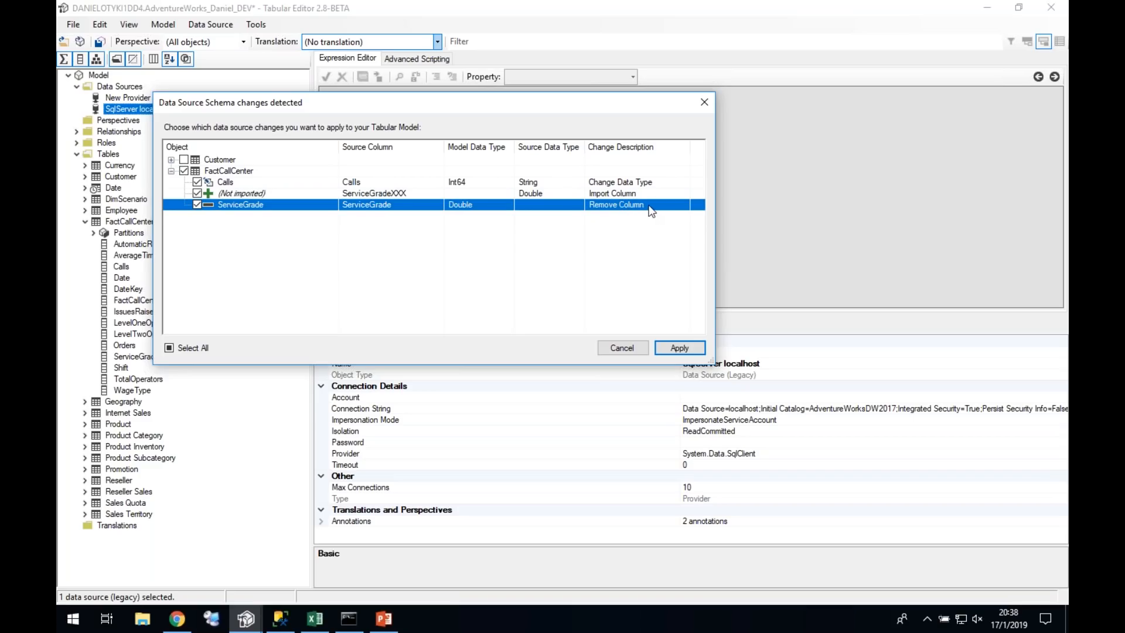
left_click(678, 348)
left_click(141, 313)
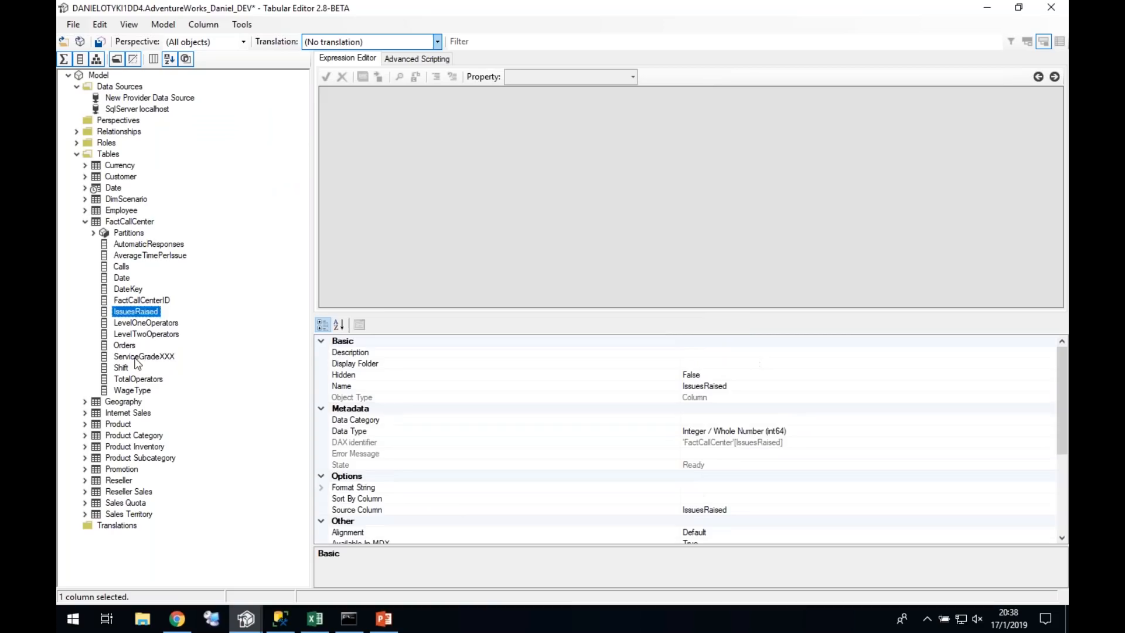
left_click(136, 357)
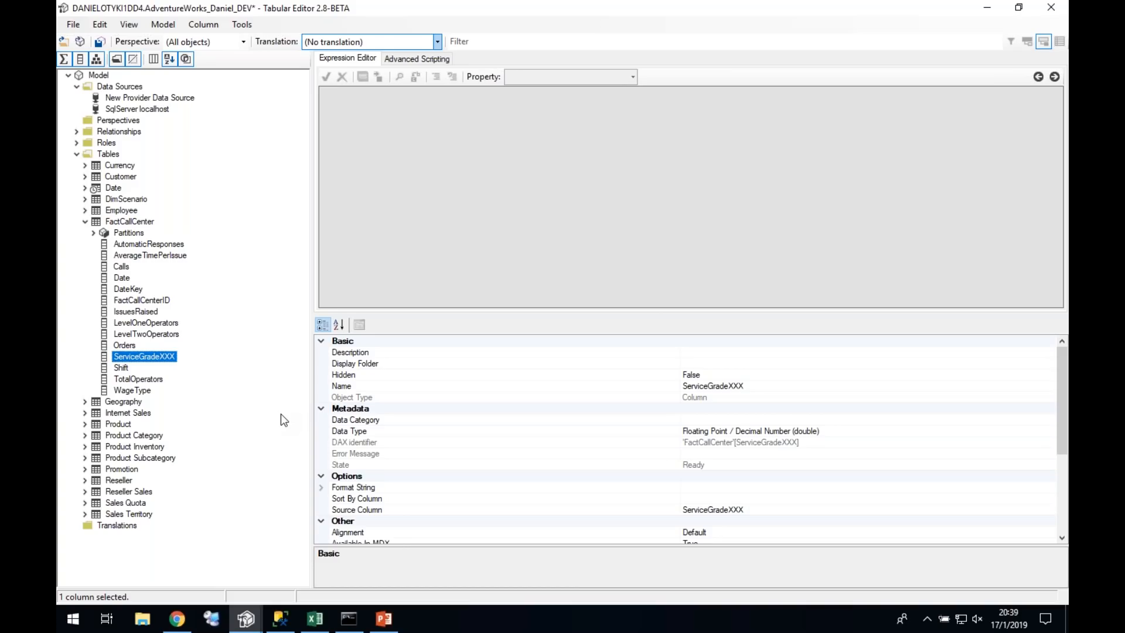
Step: Switch to the PowerPoint presentation and look through the slides following "Tip of the iceberg…"
left_click(378, 626)
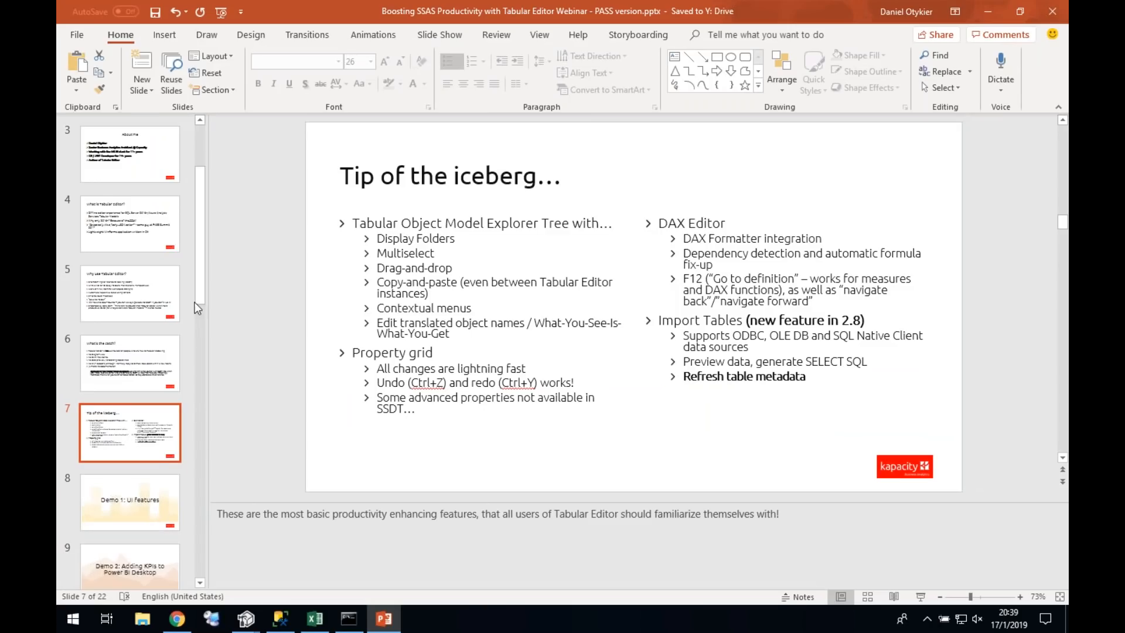
scroll(202, 298, "down", 2)
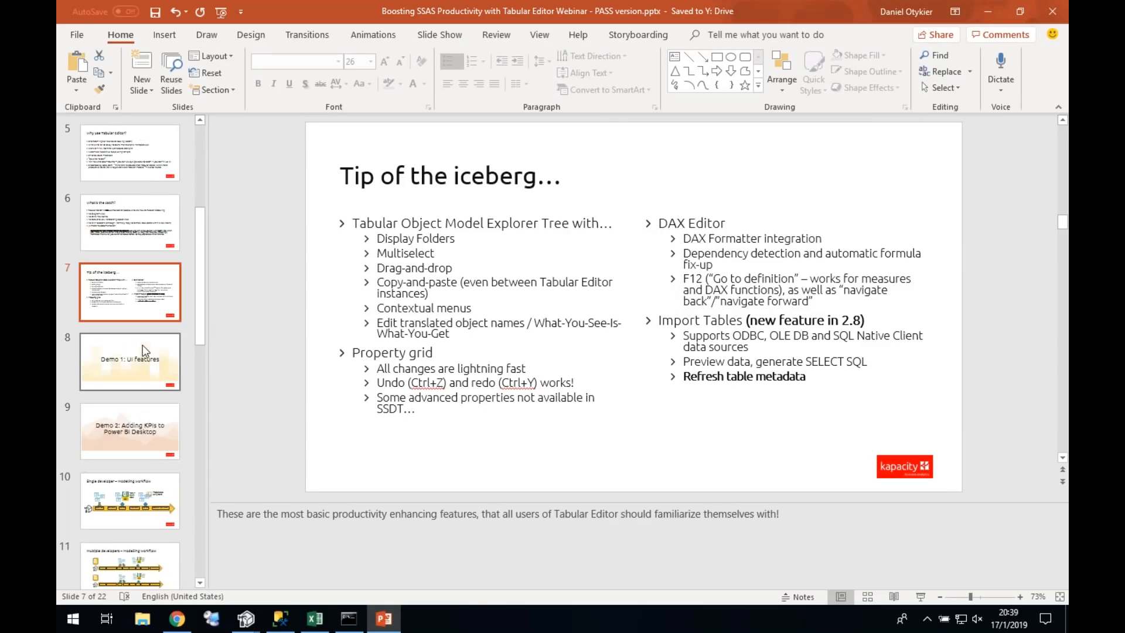
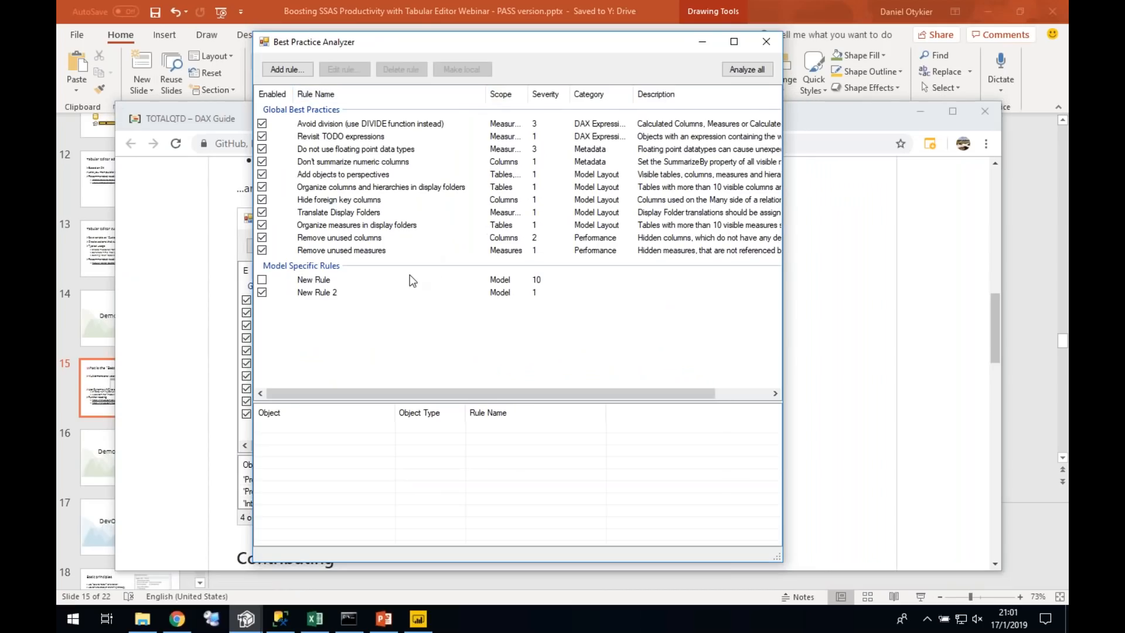
Step: Review the open issues of the TabularEditor BestPracticeRules repository in Chrome, then return to the Best Practice Analyzer and minimize the browser
left_click(206, 322)
scroll(206, 322, "up", 5)
scroll(262, 400, "up", 3)
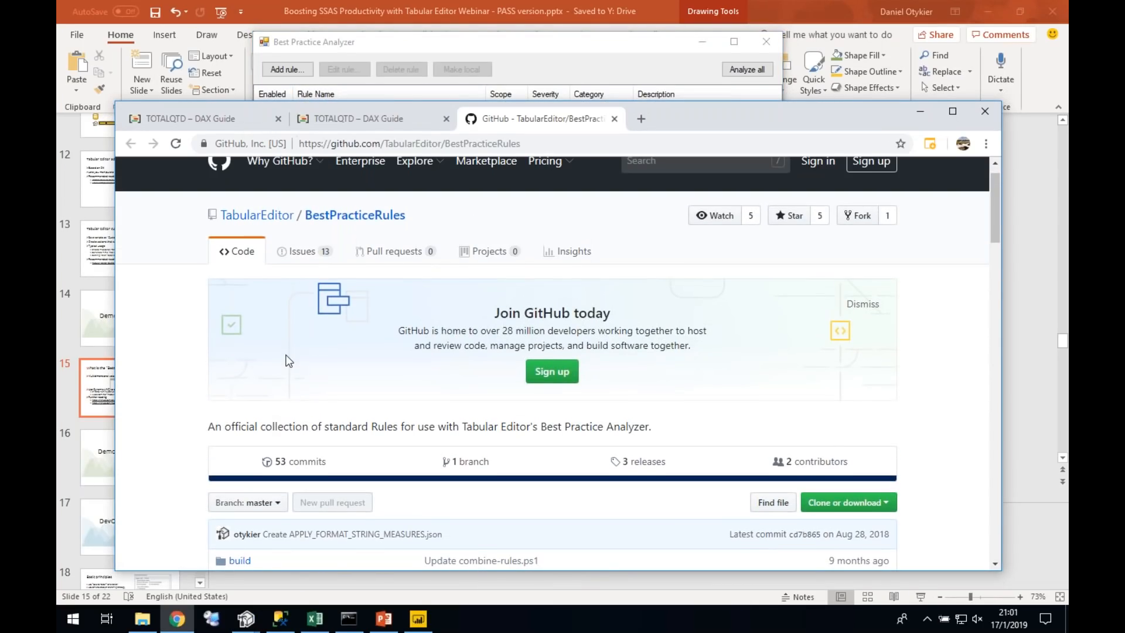
left_click(303, 234)
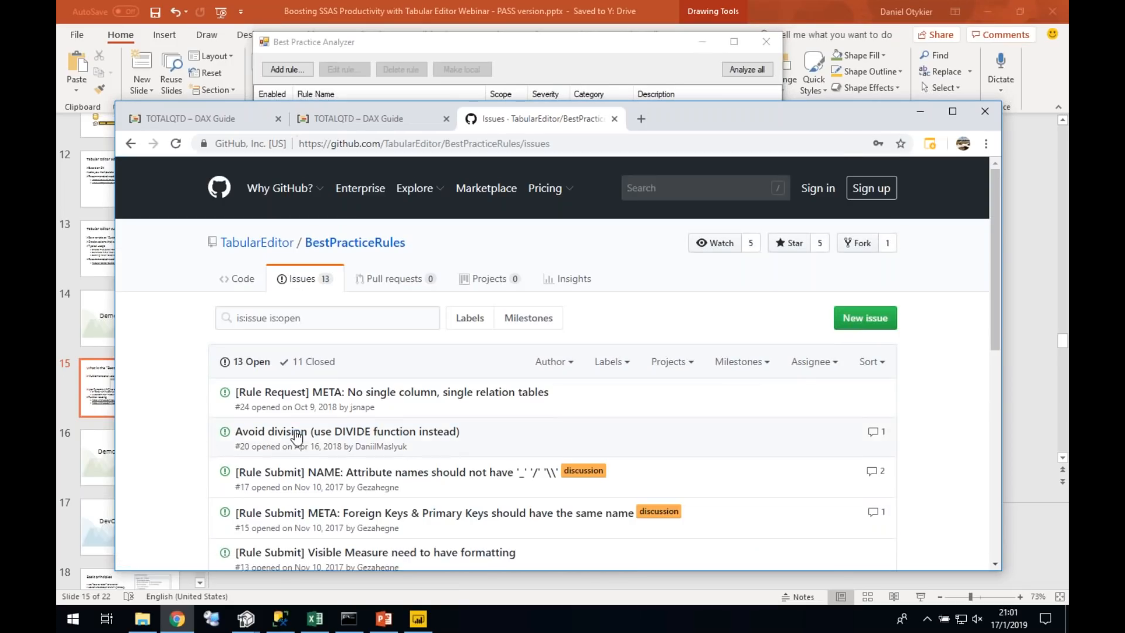
scroll(295, 434, "down", 1)
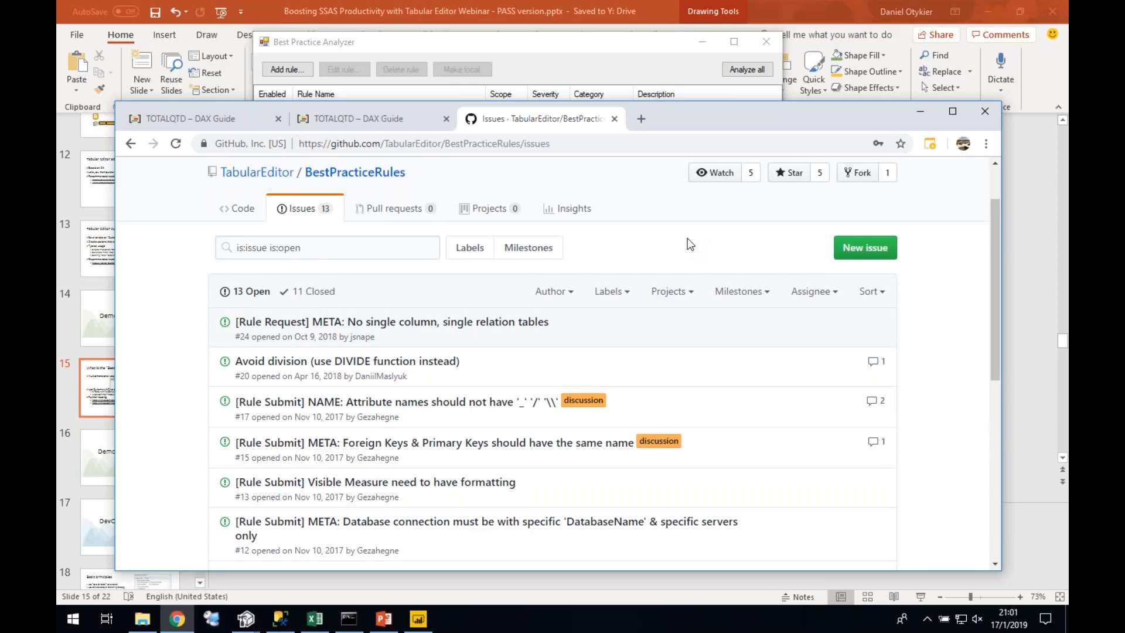
left_click(425, 41)
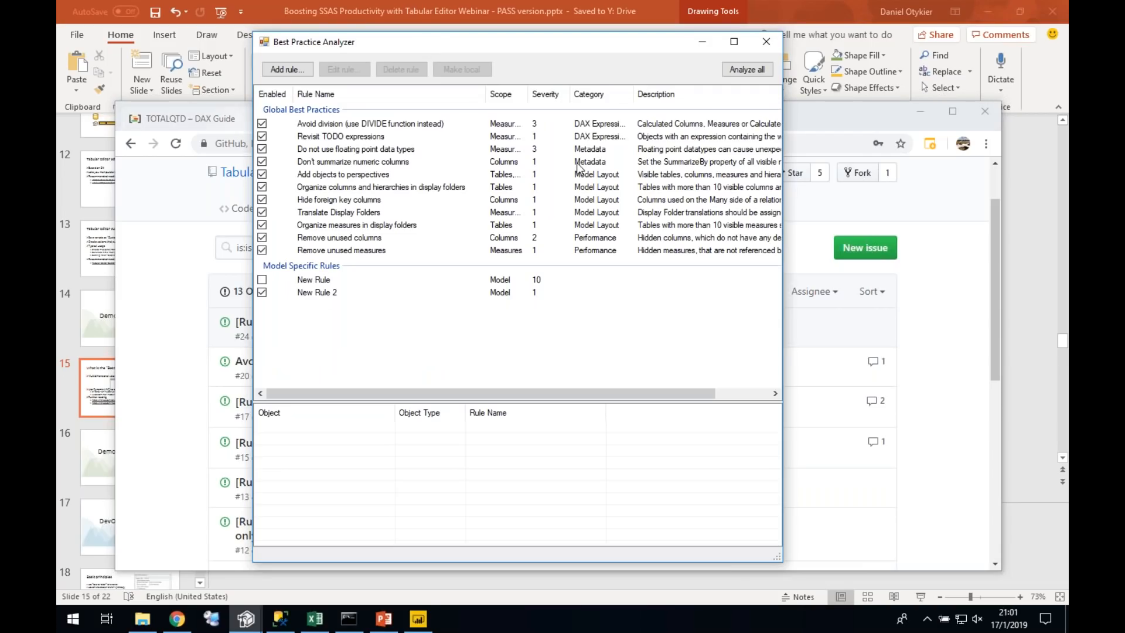
left_click(922, 111)
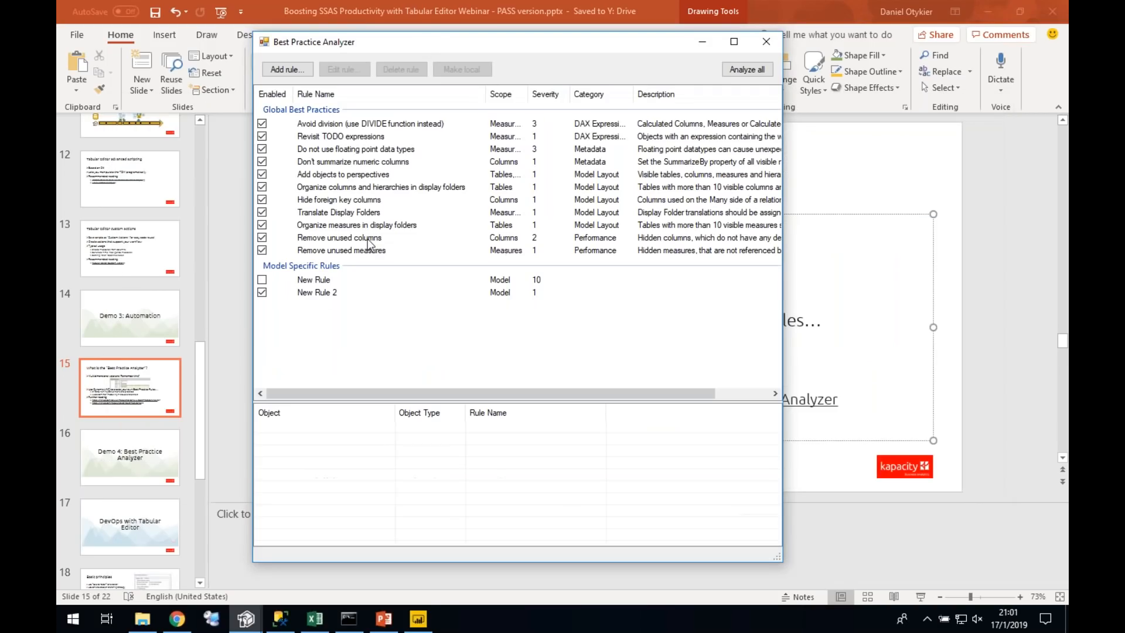
Step: List the violations of the "Don't summarize numeric columns" rule, bring the analyzer over the AdventureWorks model window, and enlarge the results list
left_click(353, 162)
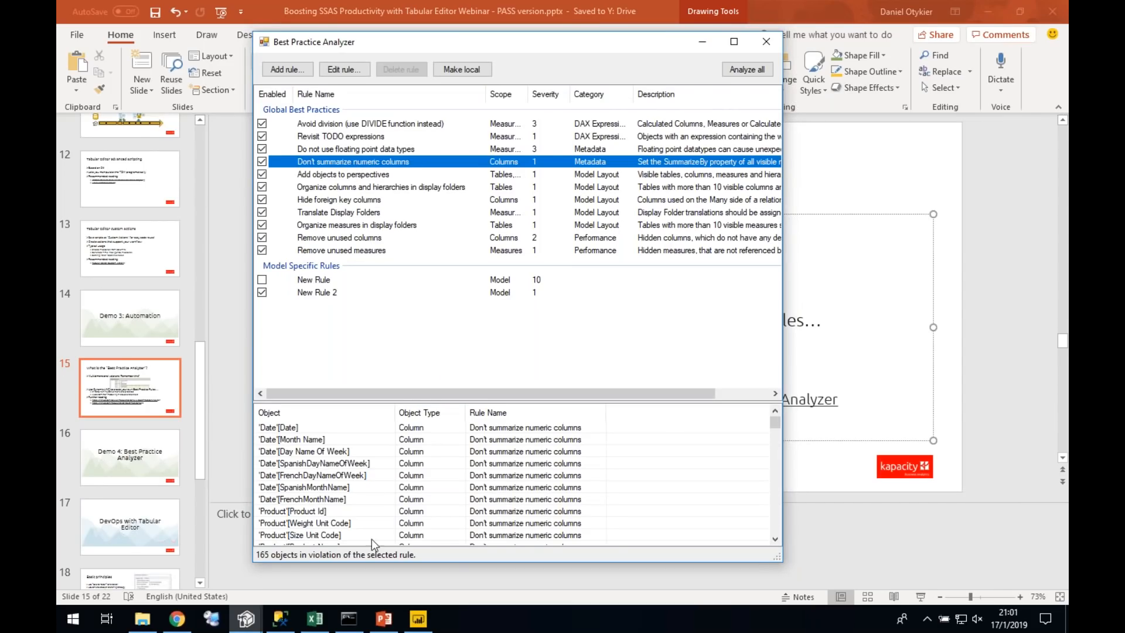
left_click(249, 619)
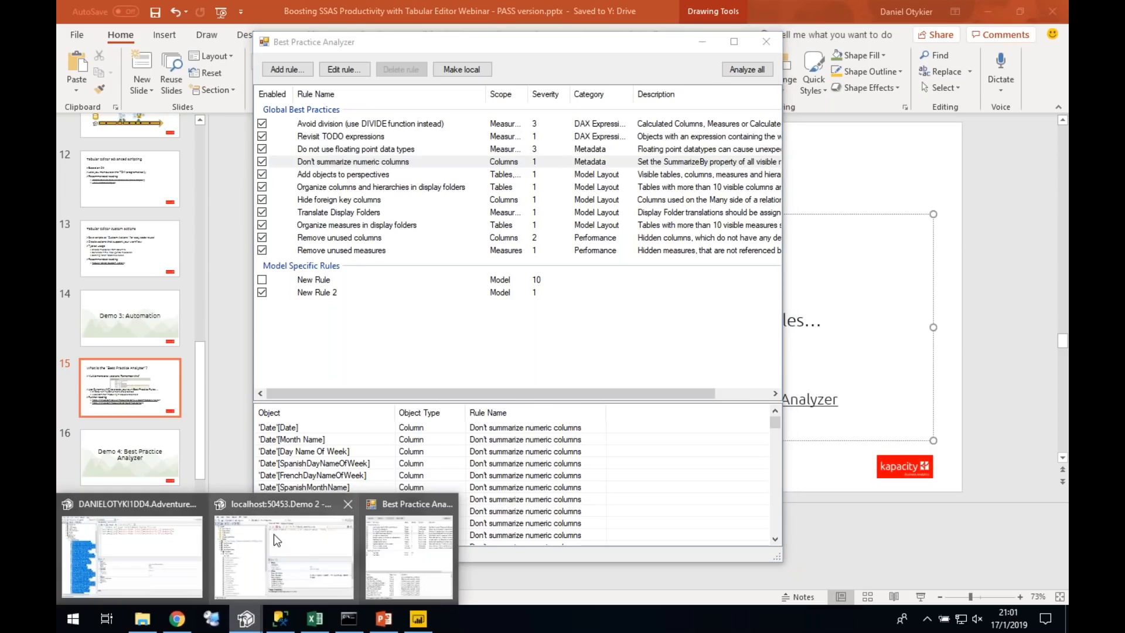
left_click(273, 533)
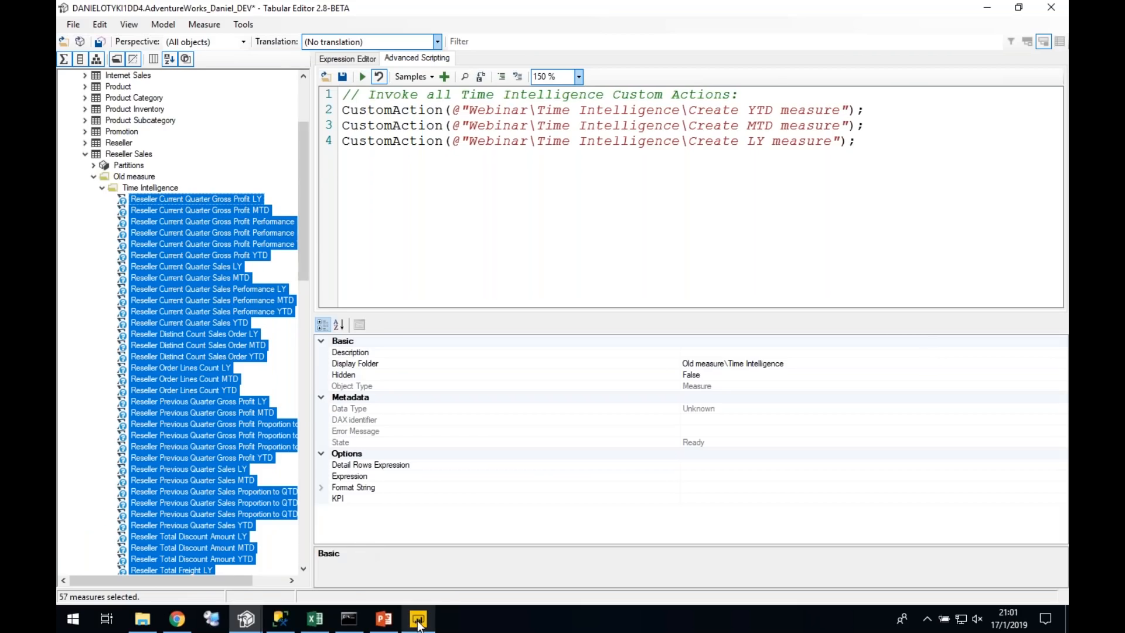
mouse_move(247, 619)
left_click(410, 551)
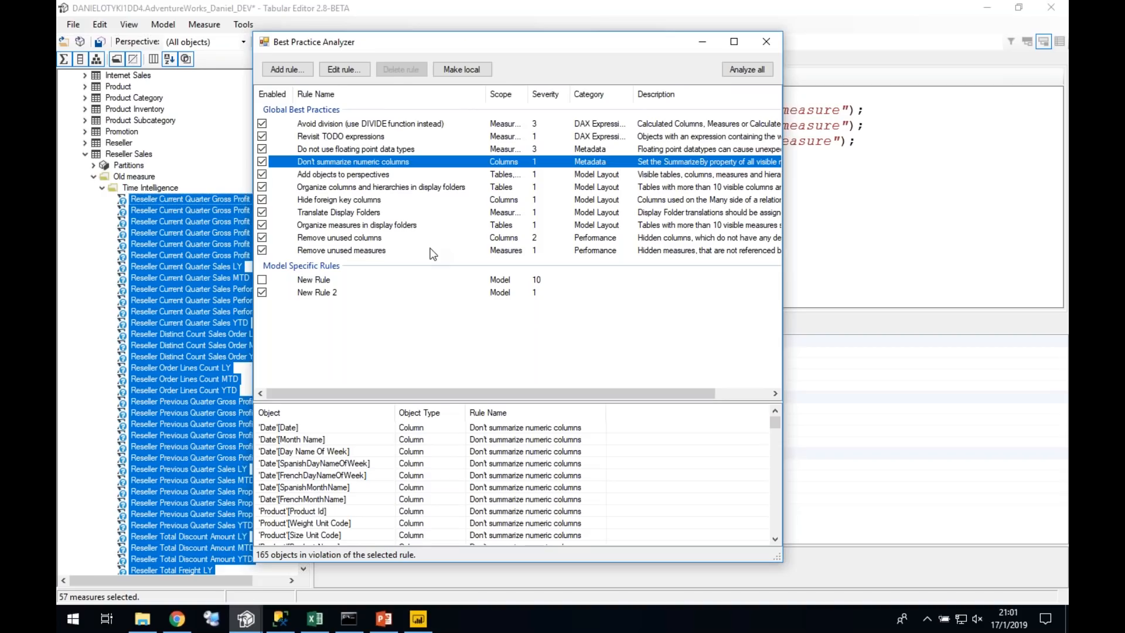
left_click_drag(381, 403, 395, 277)
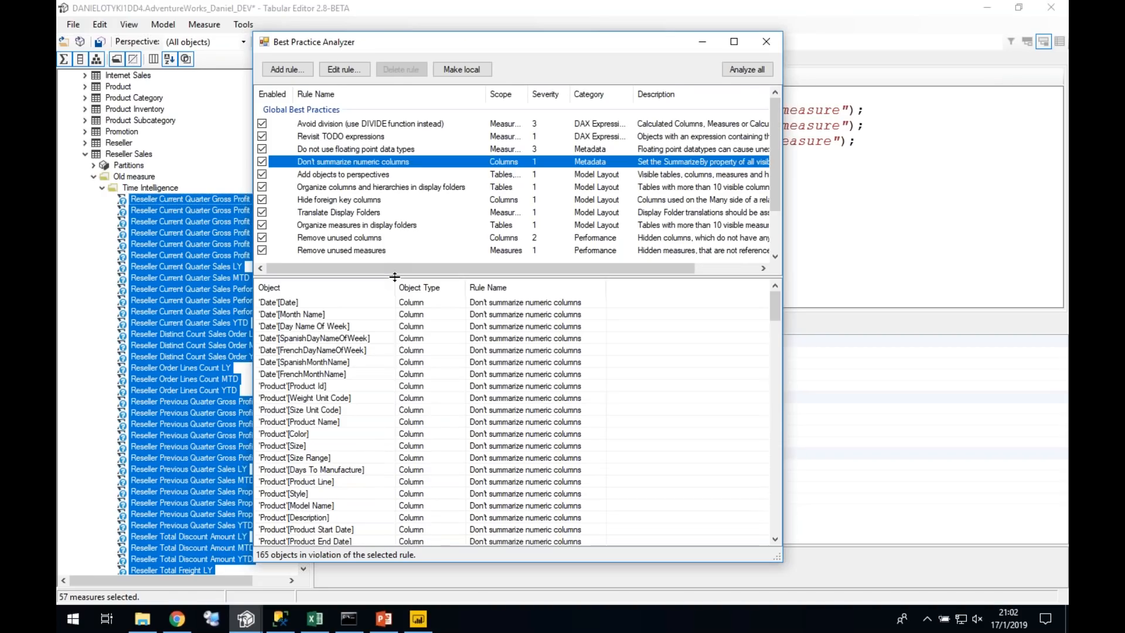
left_click_drag(394, 277, 393, 317)
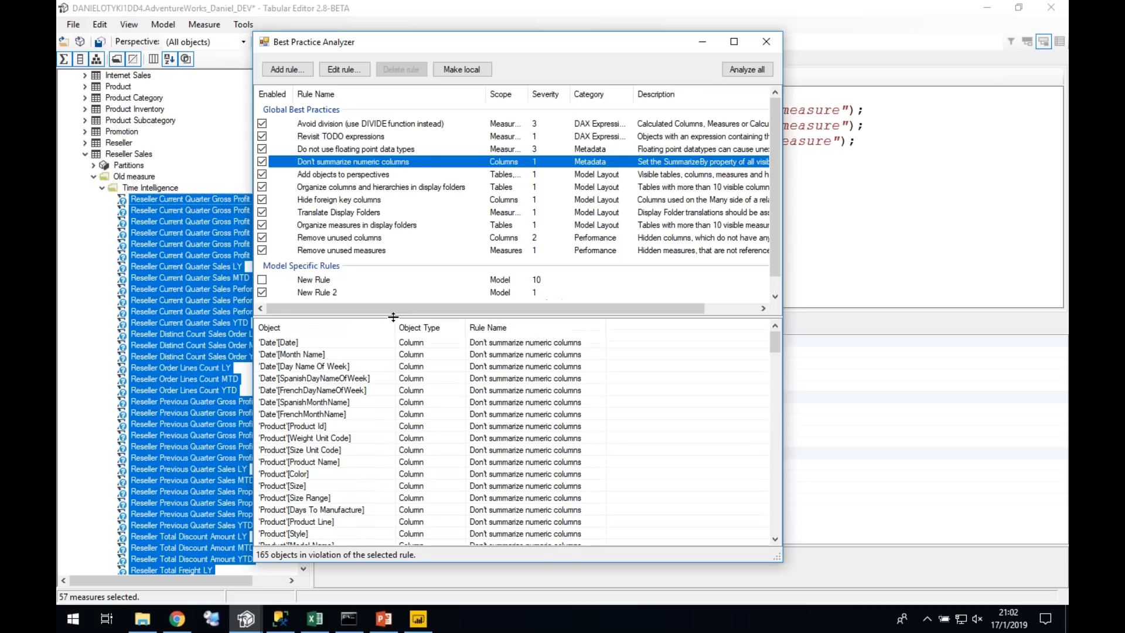
Step: Collapse the measure folders in the Reseller Sales table and set the Freight column's Summarize By property to None
left_click(102, 188)
left_click(92, 176)
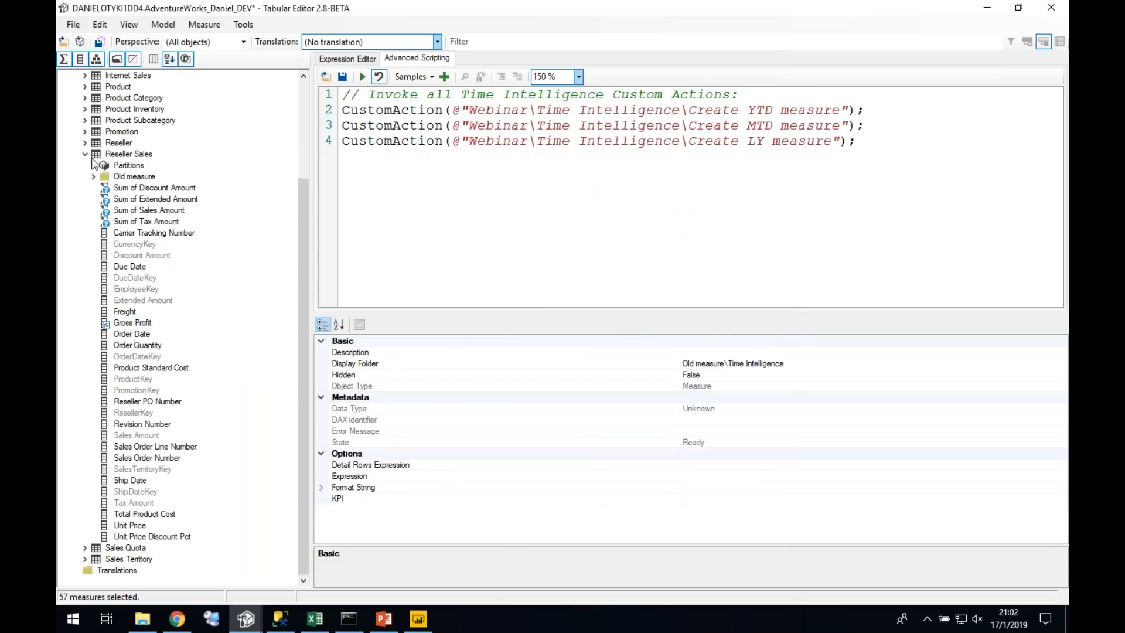
left_click(126, 311)
left_click_drag(1062, 434, 1061, 512)
left_click(414, 487)
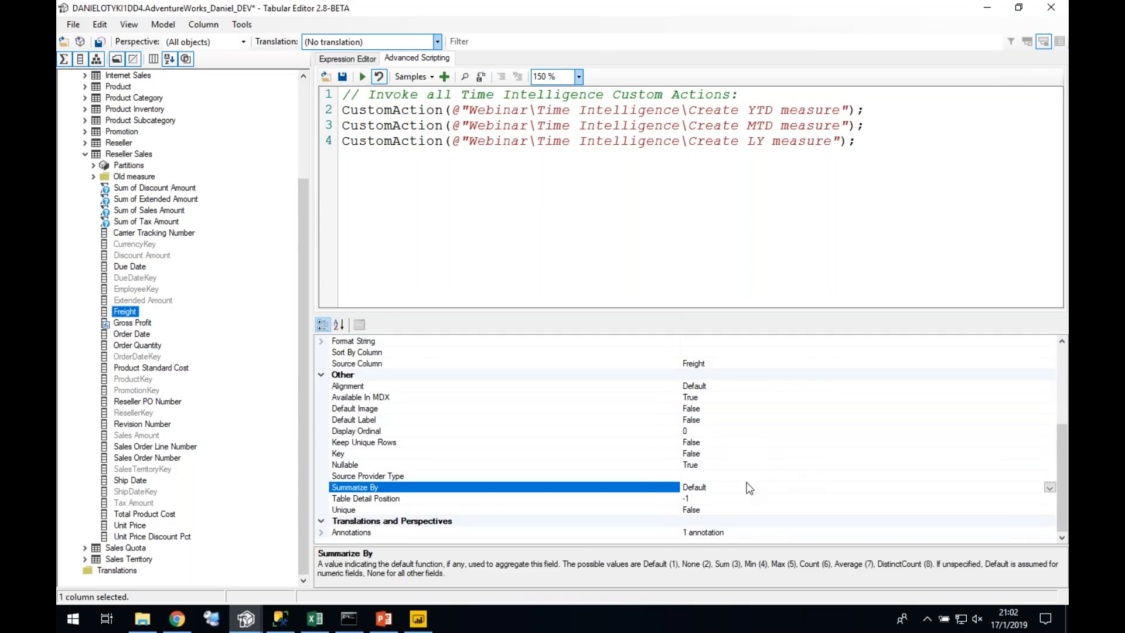
left_click(734, 486)
left_click(1050, 487)
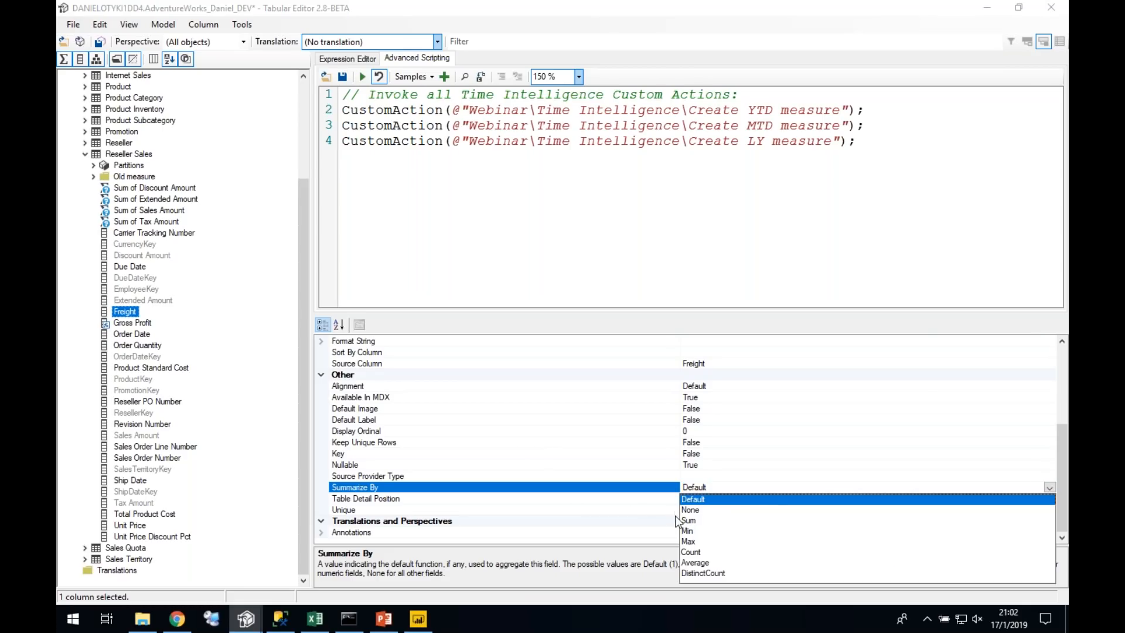
left_click(693, 510)
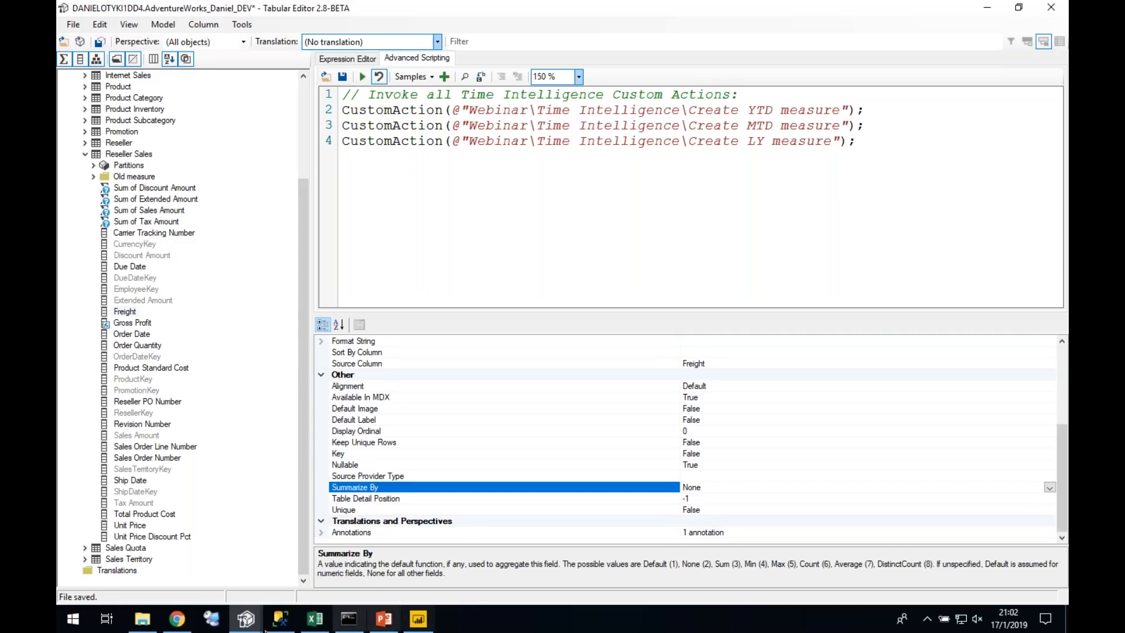
Step: Return to the Best Practice Analyzer, open the "Don't summarize numeric columns" rule for editing, and check which object types it applies to
mouse_move(245, 619)
left_click(407, 540)
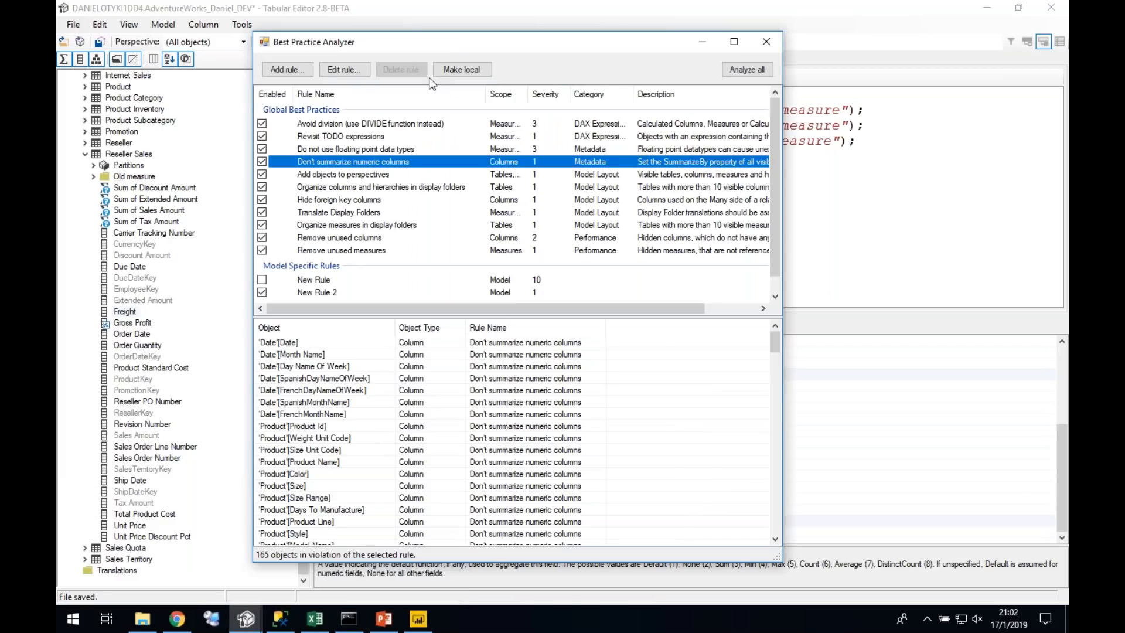
left_click(345, 68)
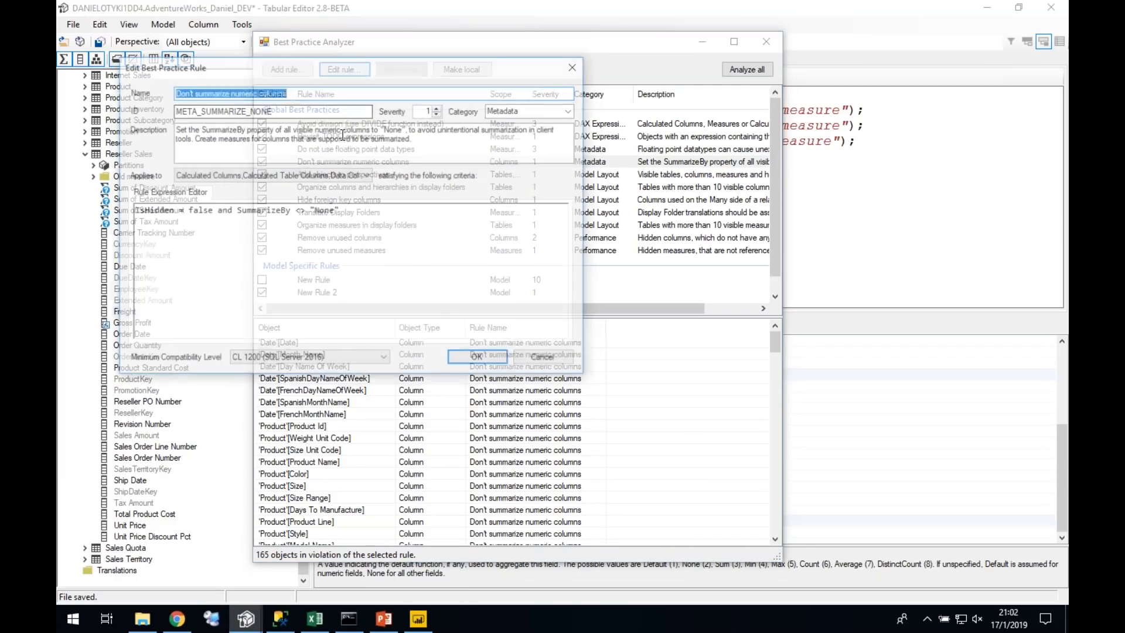
left_click(330, 175)
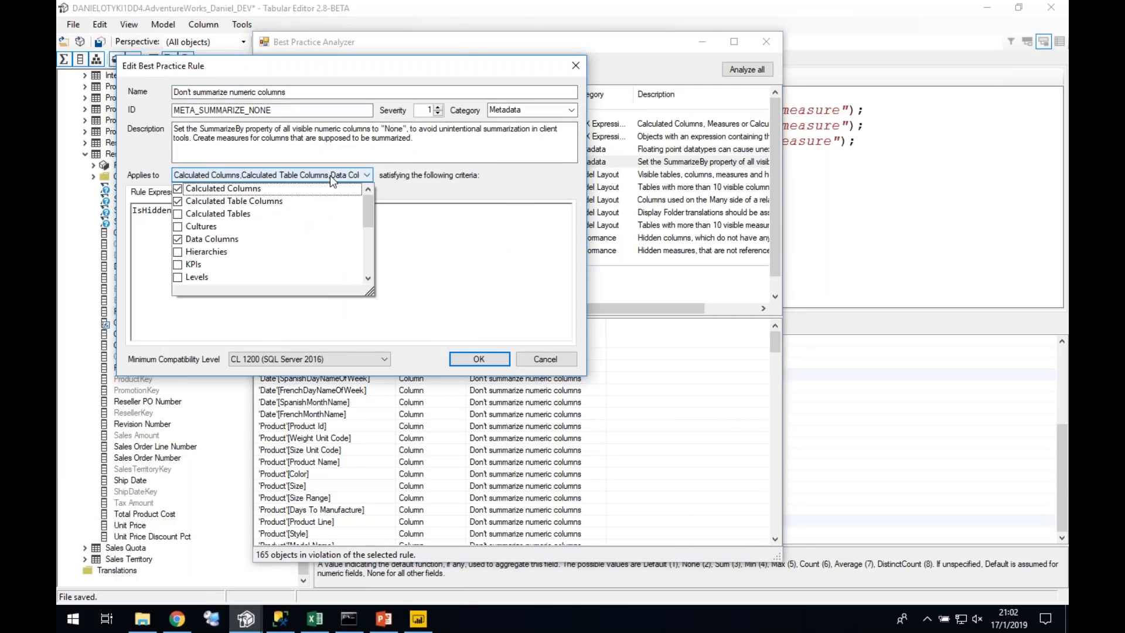
left_click(294, 177)
Step: Examine the IsHidden and SummarizeBy conditions in the rule's expression
left_click_drag(212, 210, 99, 210)
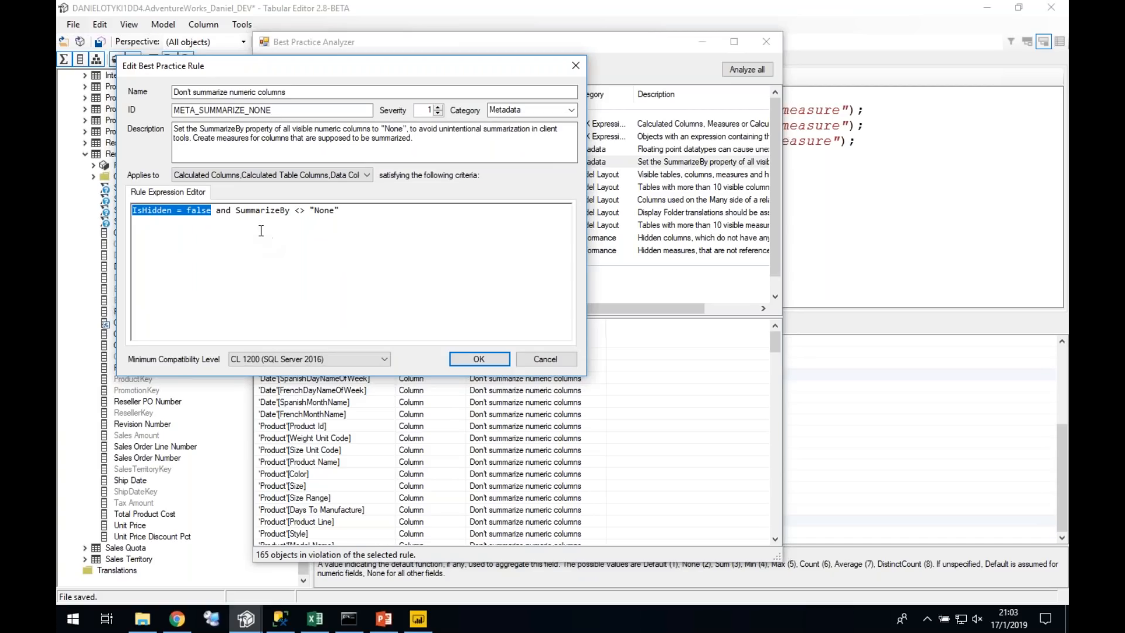
left_click_drag(235, 210, 343, 211)
left_click(342, 211)
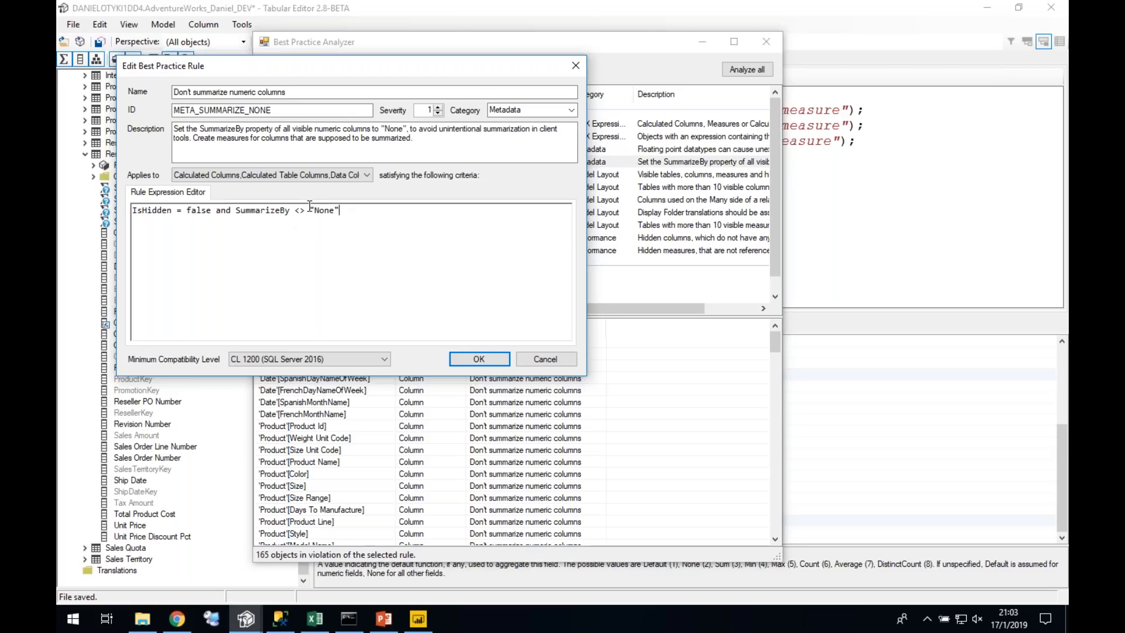
key("ctrl+a")
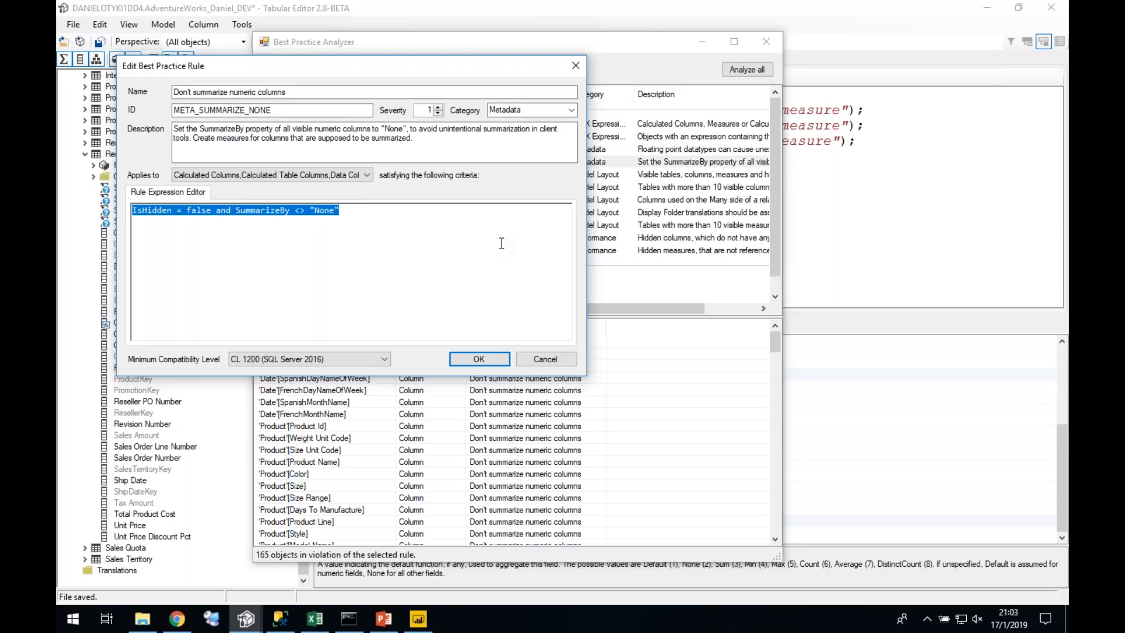
key("Right")
key("ctrl+a")
key("Right")
key("ctrl+a")
left_click(407, 236)
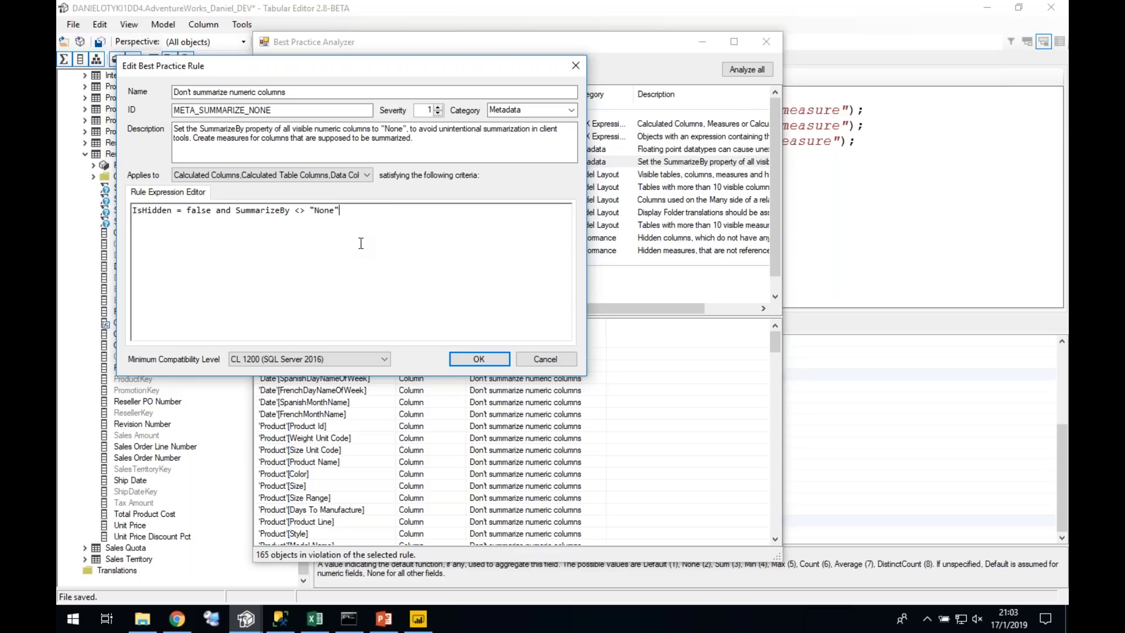
Step: Append and (DataType = "Int64" or DataType = "Double" or DataType = "Decimal") to the rule expression and save the rule
type("and ")
type("DataType = \"Int64\"")
left_click(363, 210)
type("(")
key("End")
type("or D")
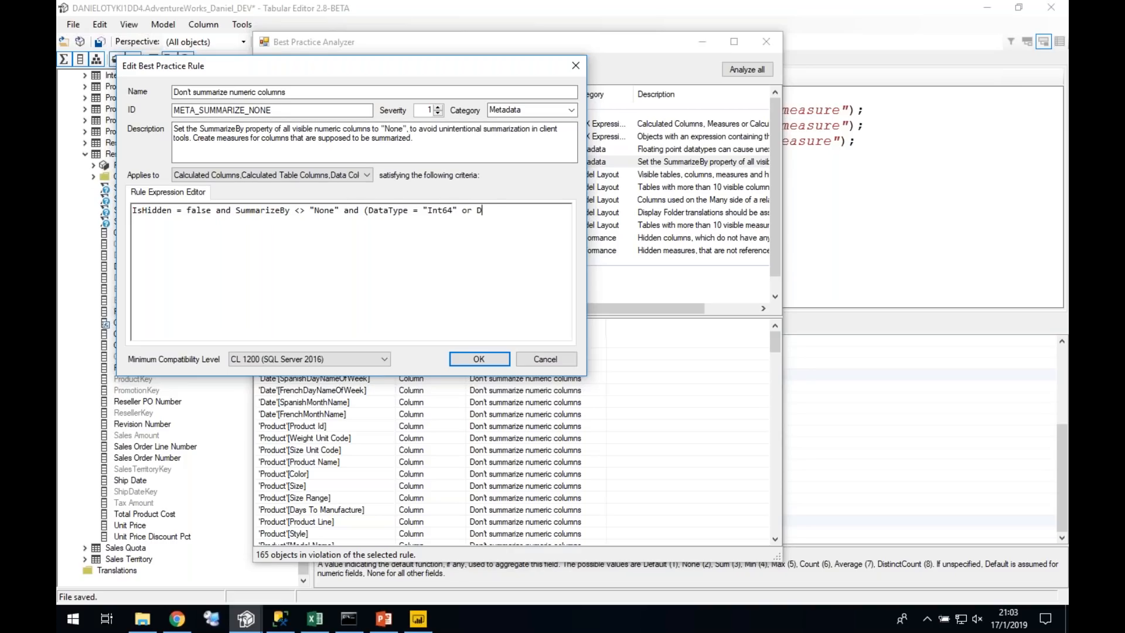
type("ataType = \"Double\" or DataType = \"Decimal\")")
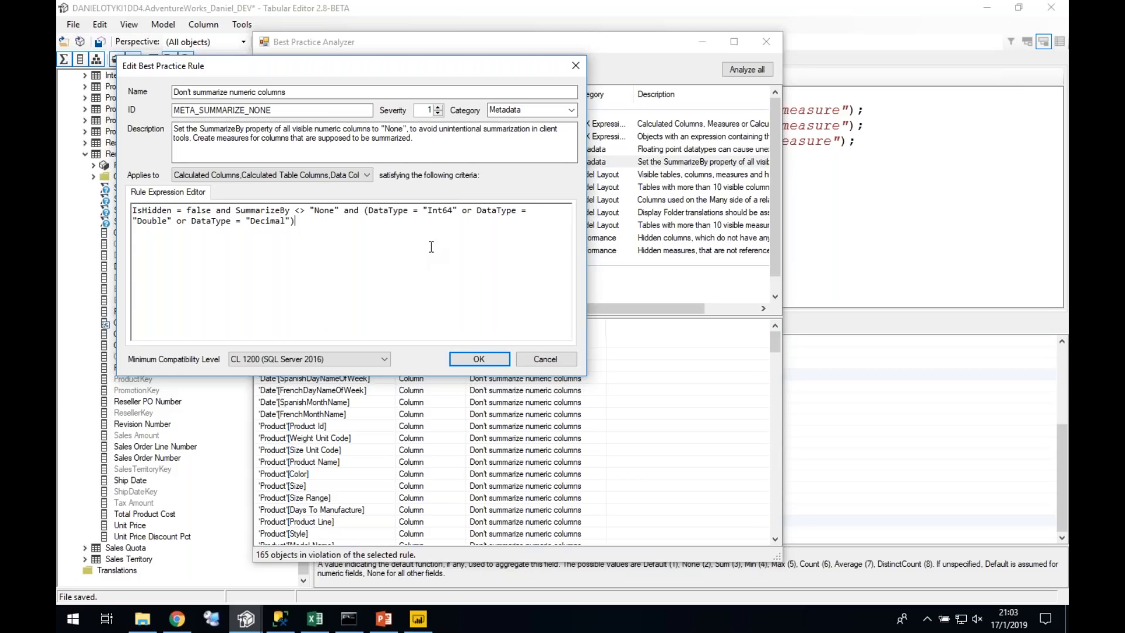
left_click(479, 359)
Step: Refresh the violations of the "Don't summarize numeric columns" rule and widen the Object column of the results
left_click(383, 163)
left_click(384, 172)
left_click(384, 163)
left_click_drag(770, 392, 764, 369)
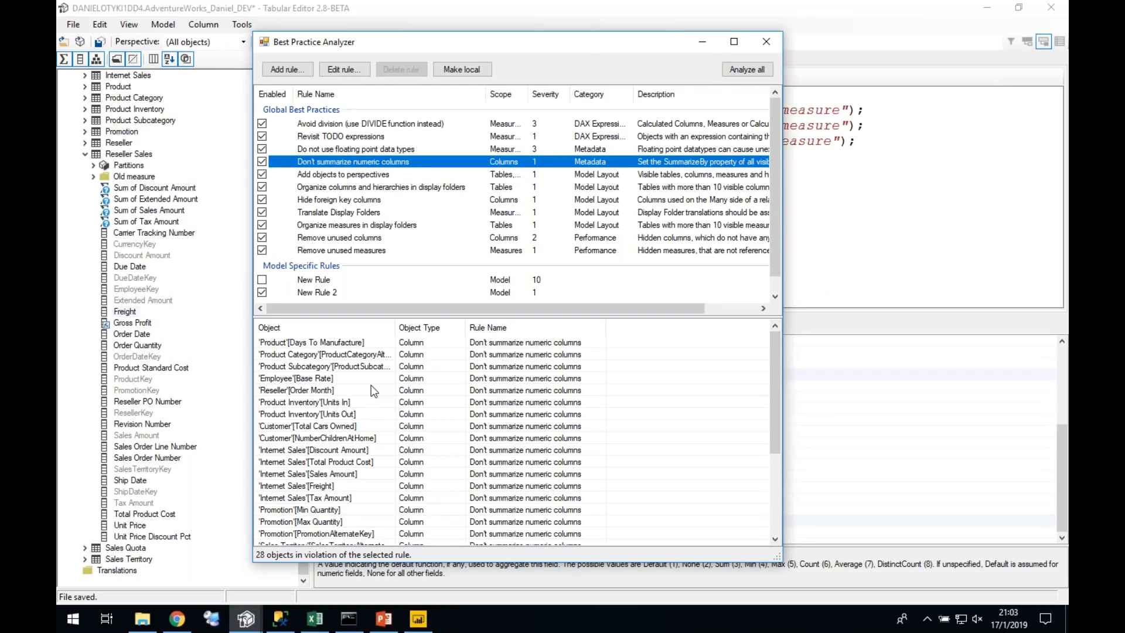
left_click_drag(394, 326, 443, 326)
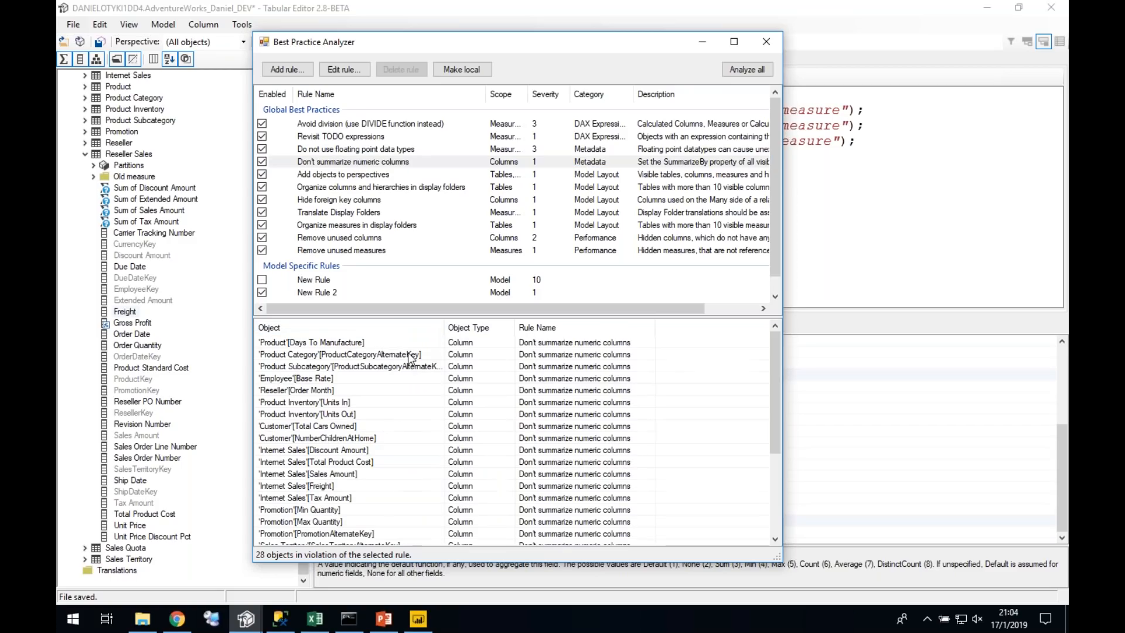
Step: Ignore the "Don't summarize numeric columns" rule for the 'Employee'[Base Rate] column only
left_click(347, 379)
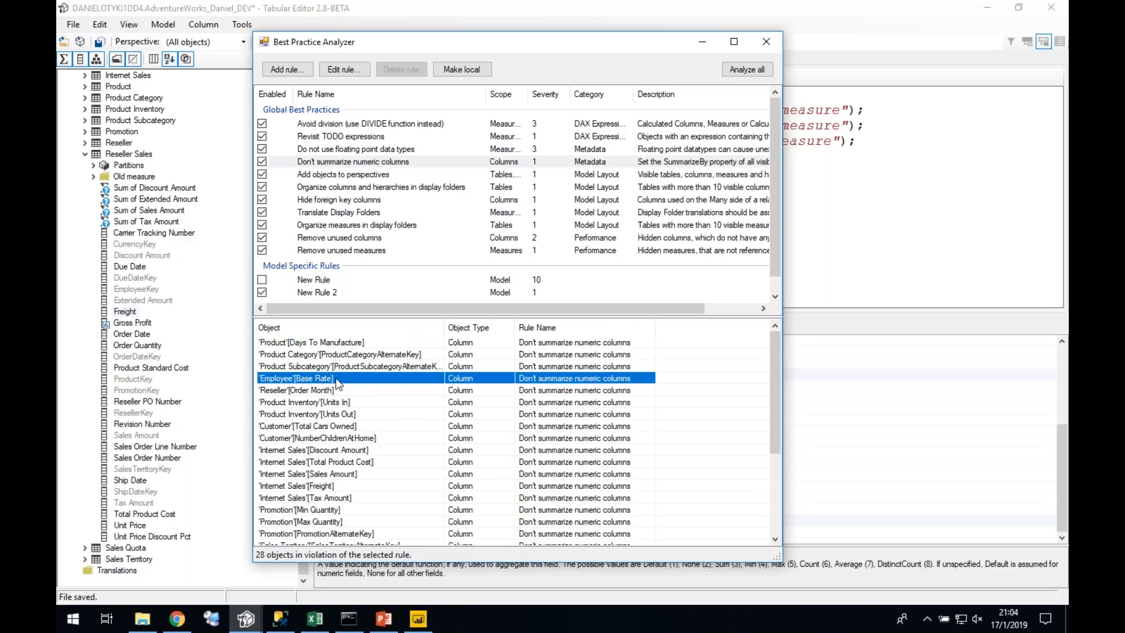
right_click(336, 381)
mouse_move(407, 409)
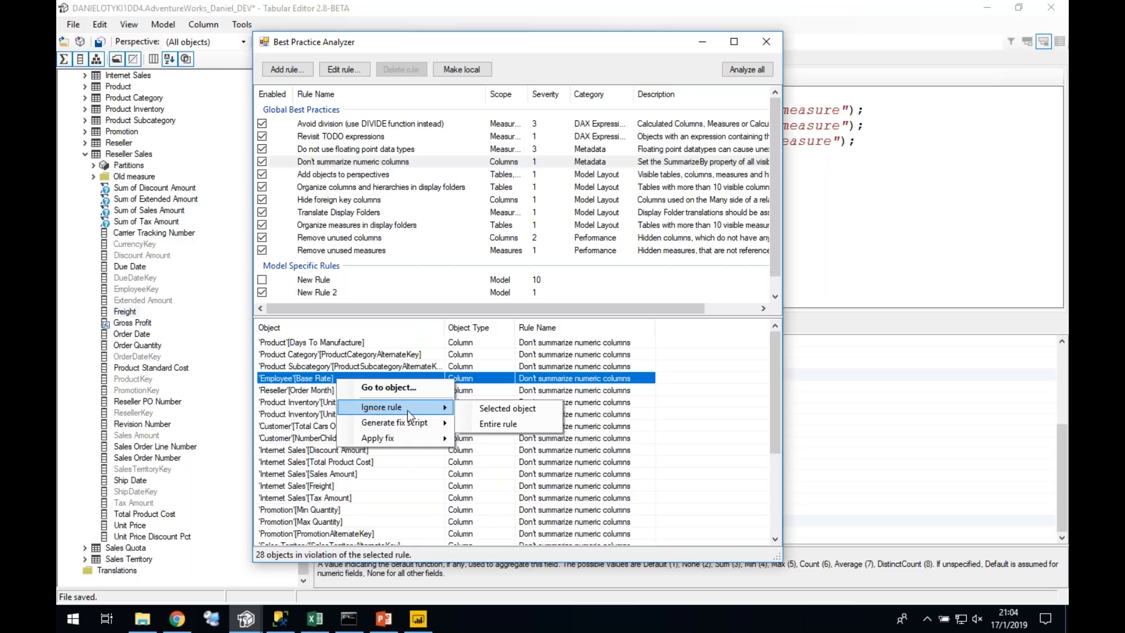
left_click(508, 408)
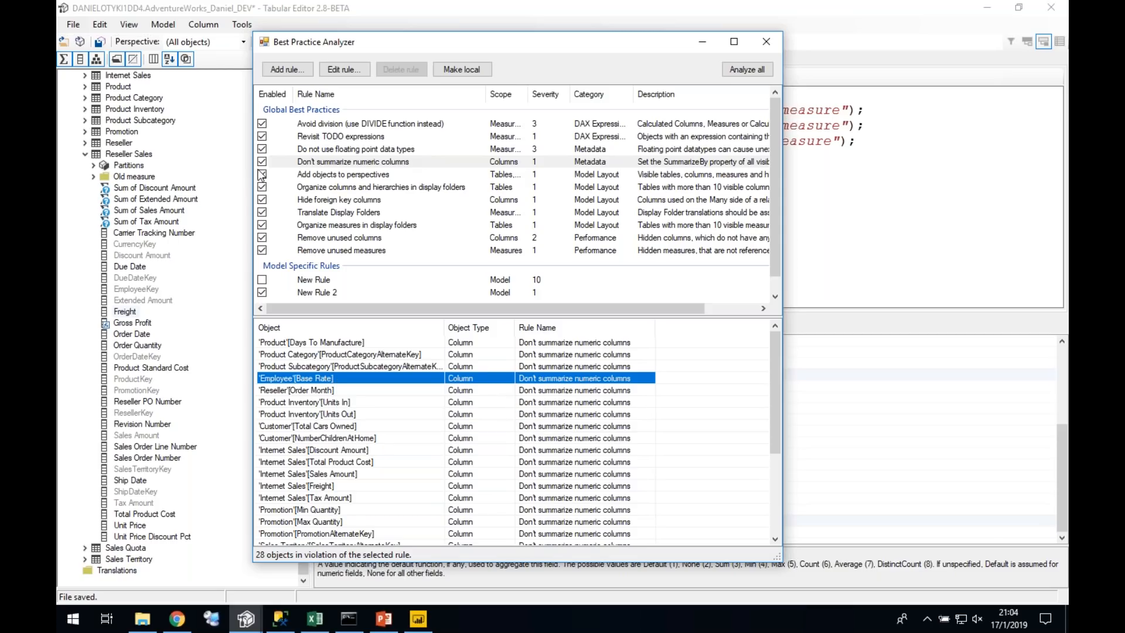
Step: Inspect the BestPracticeAnalyzer_IgnoreRules annotation on the Base Rate column of the Employee table
left_click(84, 154)
left_click(85, 177)
left_click(141, 198)
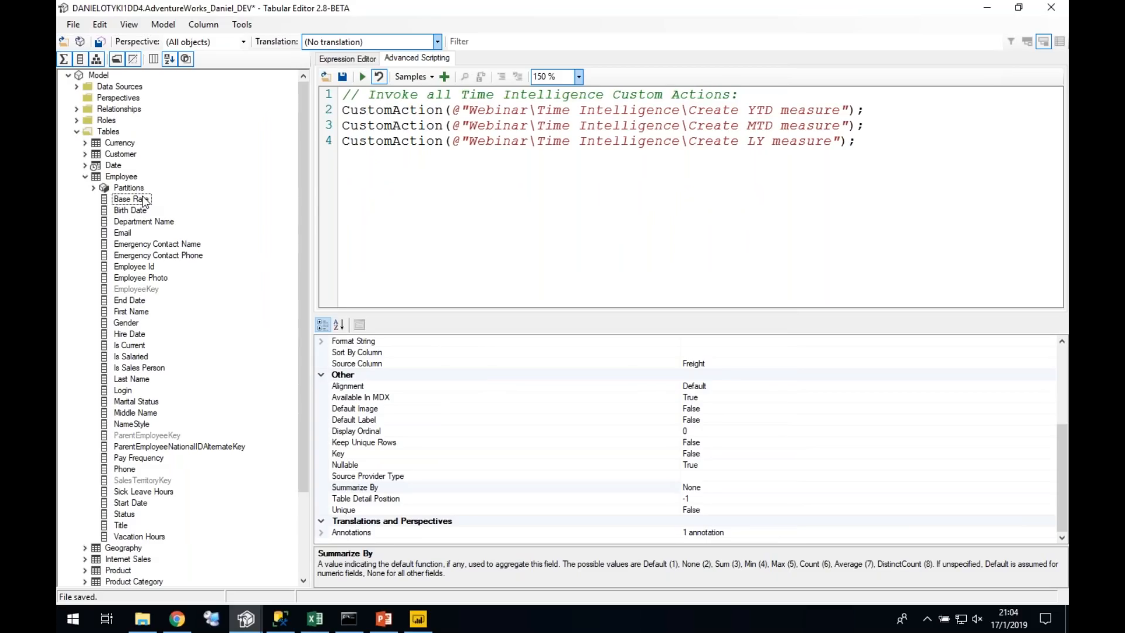
left_click_drag(361, 315, 361, 166)
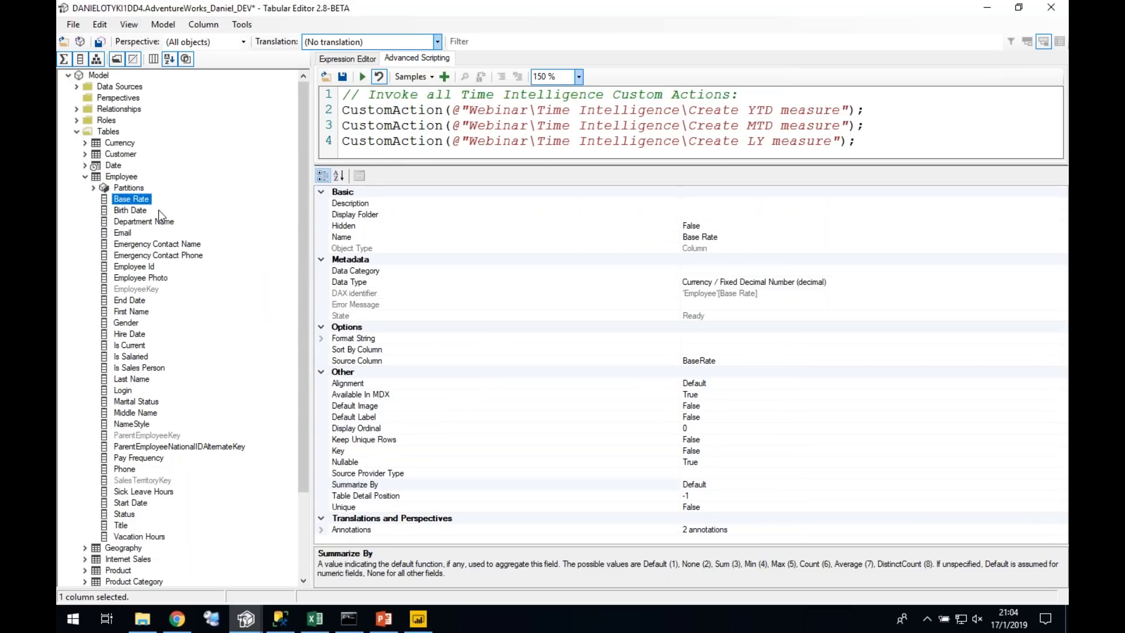
left_click(321, 531)
left_click(502, 518)
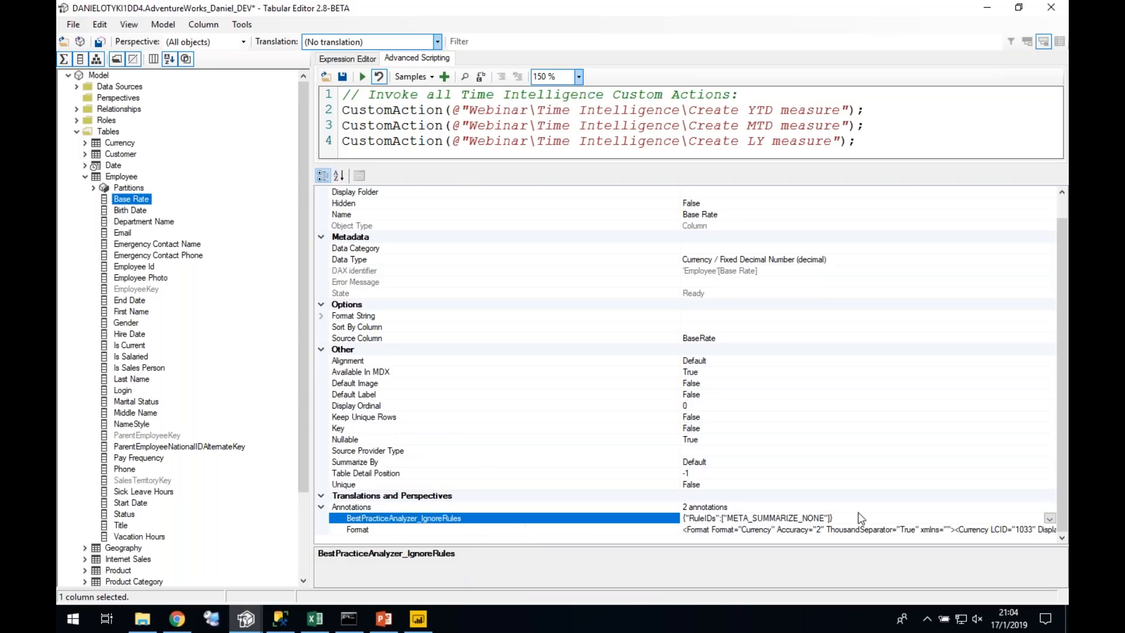
left_click(837, 518)
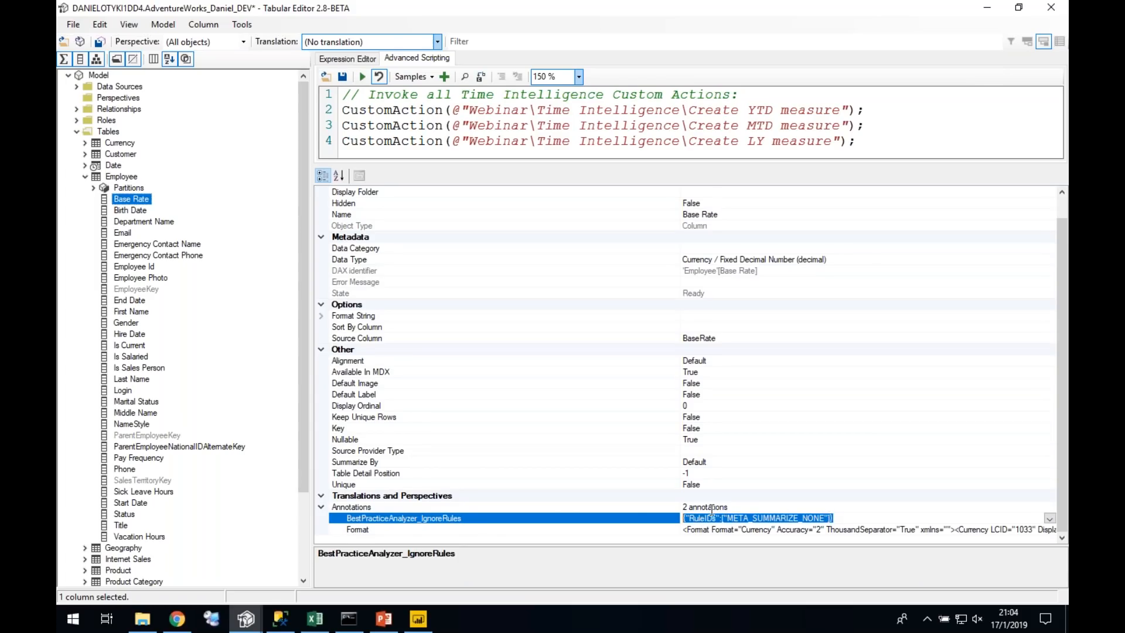
Step: Return to the Best Practice Analyzer, re-list the violations of "Don't summarize numeric columns", and look through the remaining objects
left_click(251, 625)
left_click(385, 355)
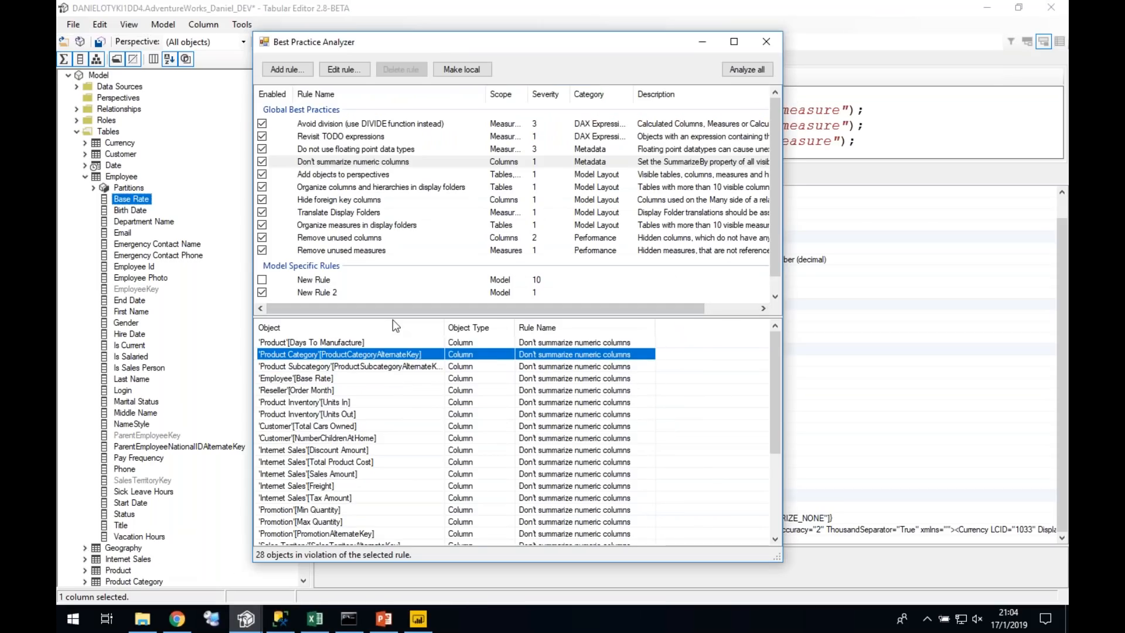
left_click(365, 189)
left_click(372, 164)
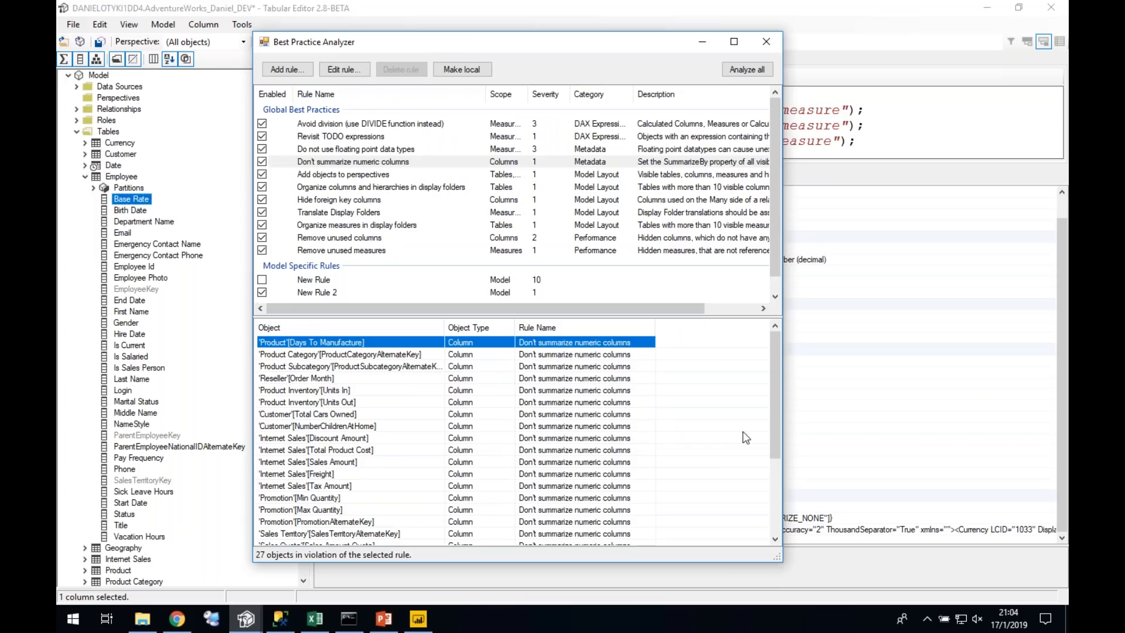
scroll(753, 463, "down", 3)
left_click_drag(760, 490, 770, 365)
left_click_drag(777, 385, 777, 458)
Step: Generate a fix script covering the entire "Don't summarize numeric columns" rule
right_click(375, 390)
mouse_move(421, 430)
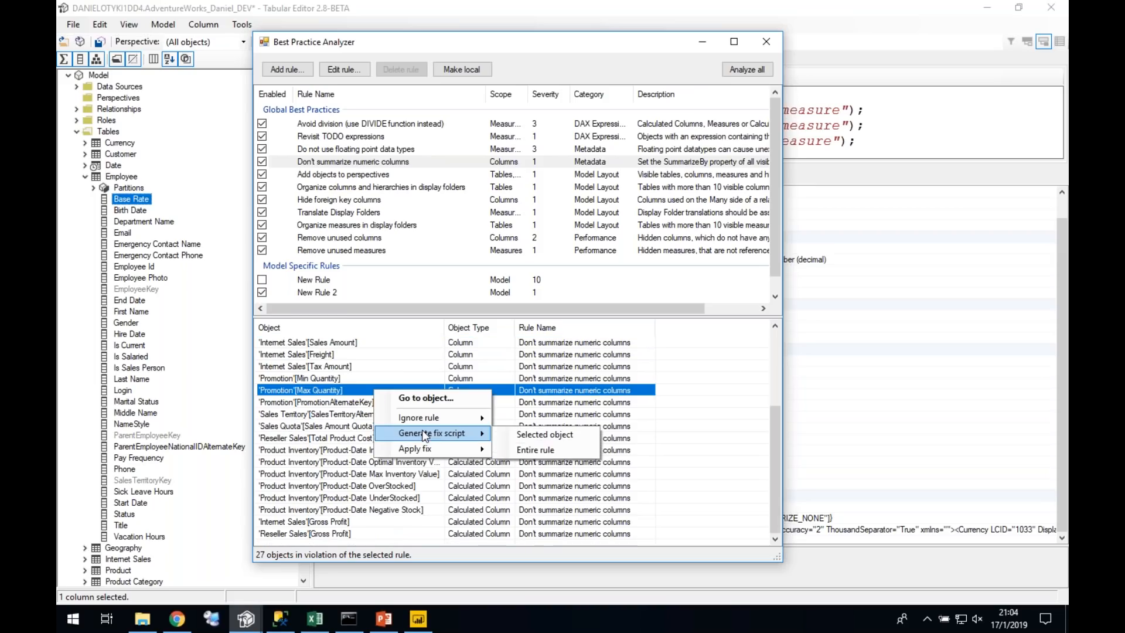
left_click(525, 450)
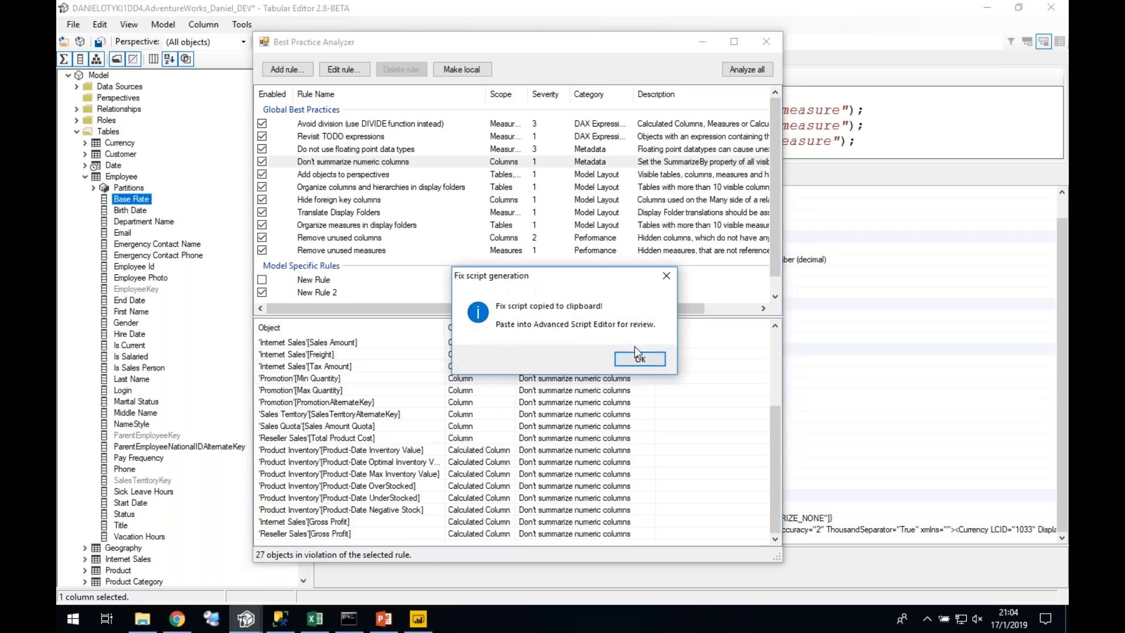
left_click(640, 359)
Step: Set the Advanced Scripting editor's zoom to 100 %, enlarge the editor area, and clear the existing Time Intelligence script
left_click(807, 59)
left_click(579, 77)
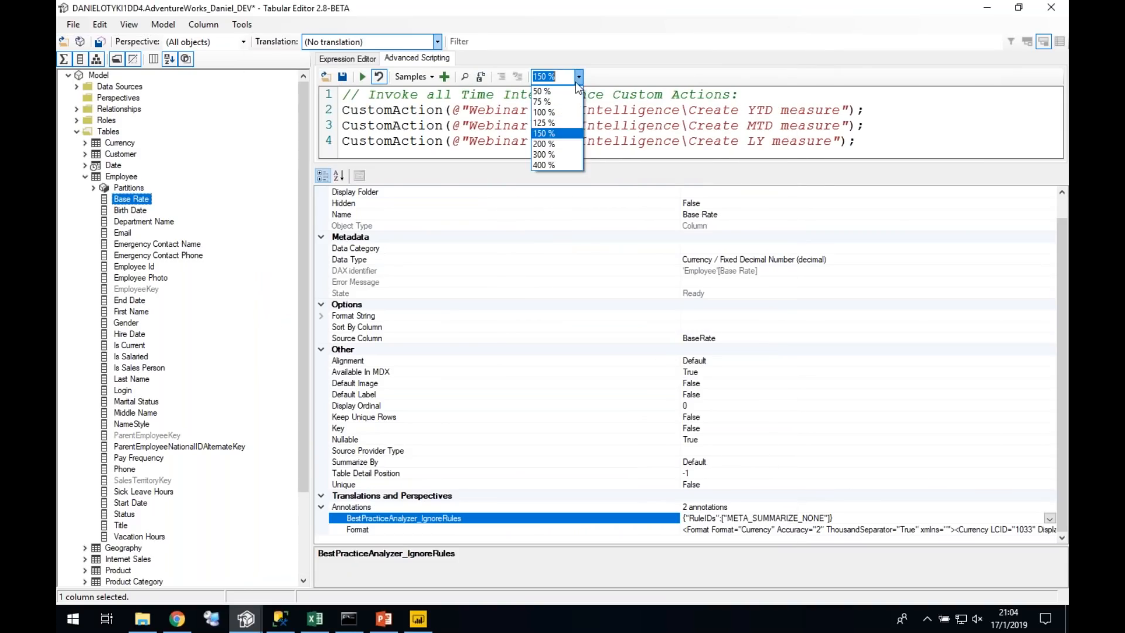
left_click(544, 112)
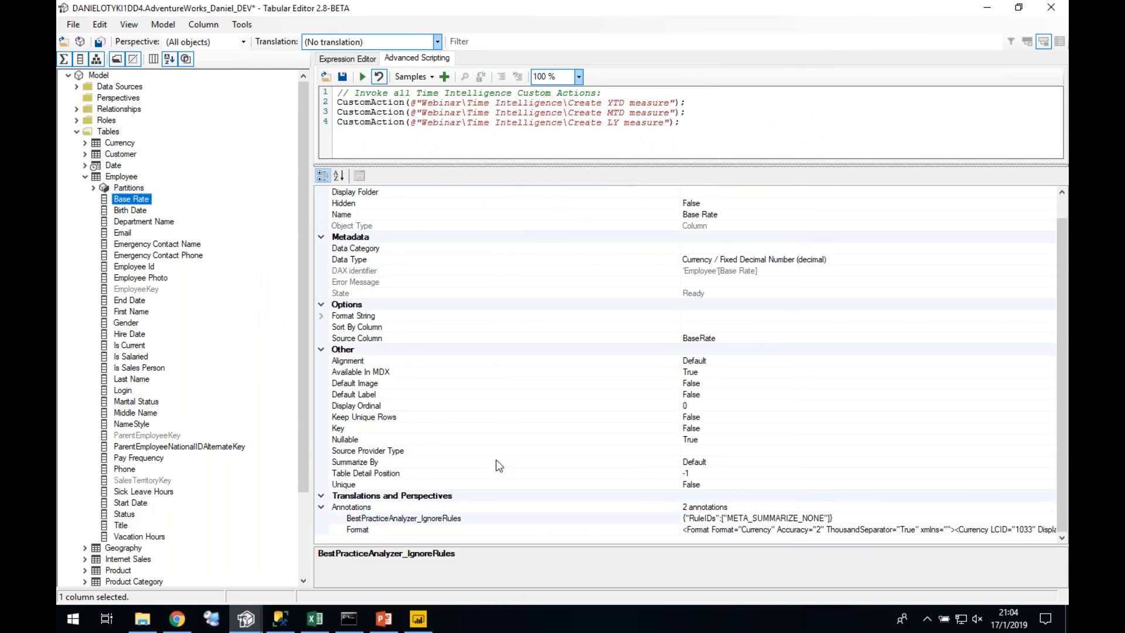
left_click_drag(498, 165, 499, 466)
key("ctrl+a")
key("Delete")
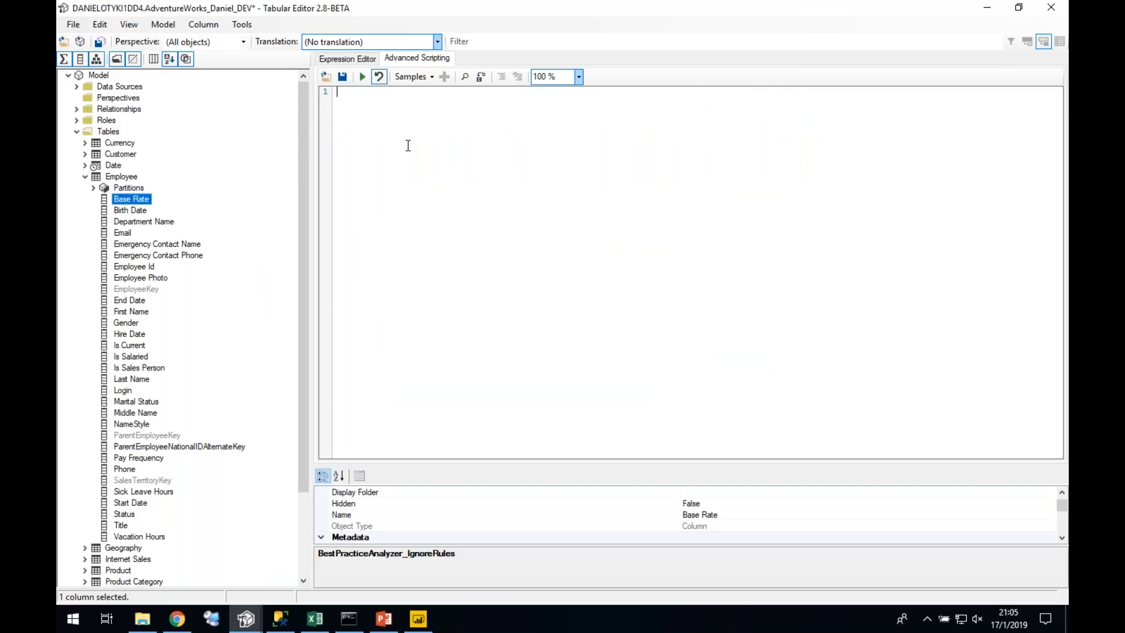
Step: Paste the generated fix script into the empty Advanced Scripting editor and inspect its "SummarizeBy = AggregateFunction.None" assignments
key("ctrl+v")
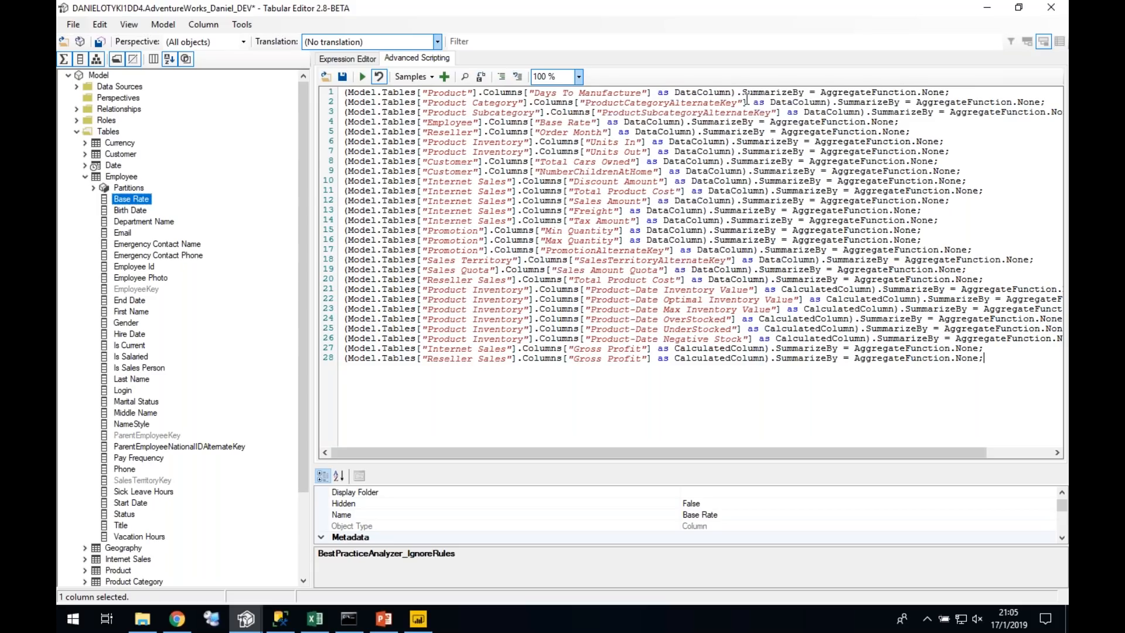
left_click_drag(741, 92, 950, 92)
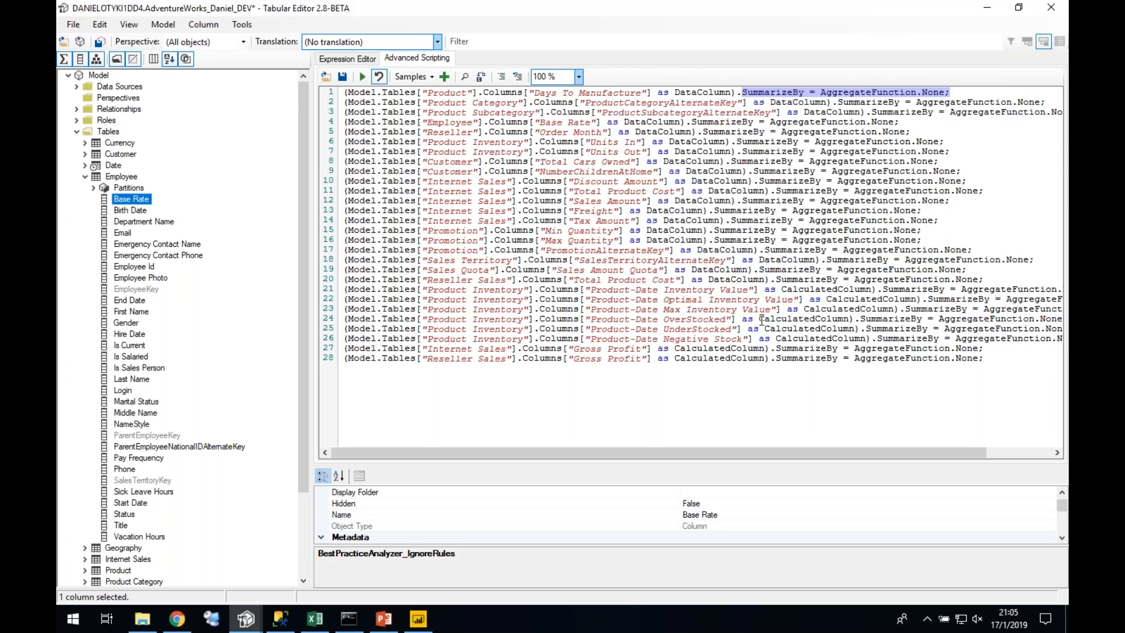
left_click(494, 359)
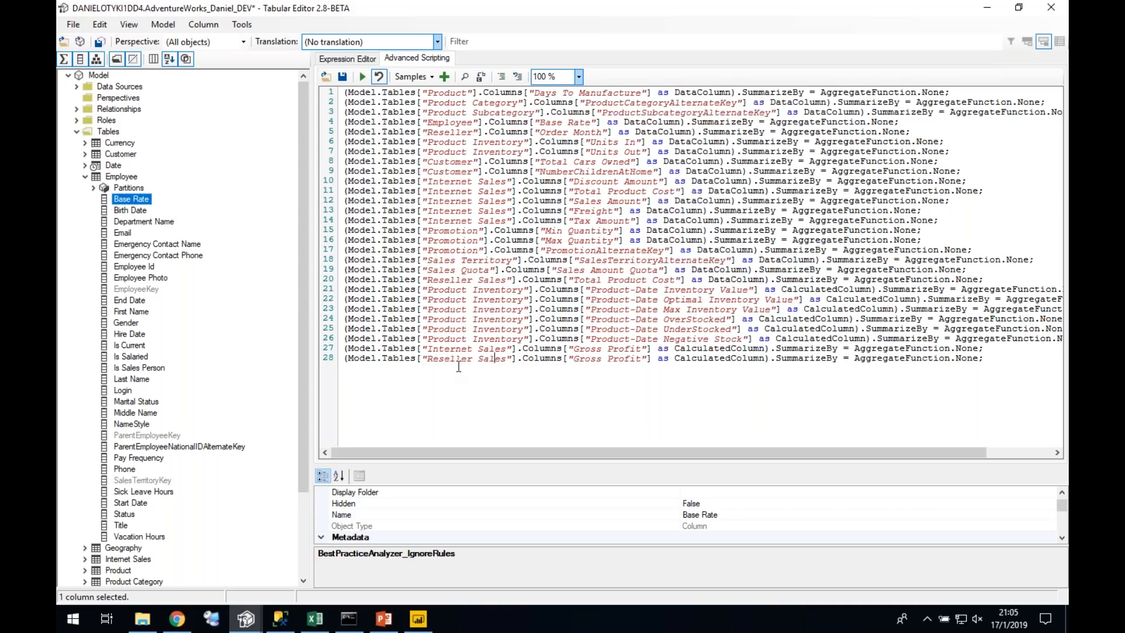
Step: Bring the Best Practice Analyzer window back in front of the script and reposition it over the main window
left_click(246, 619)
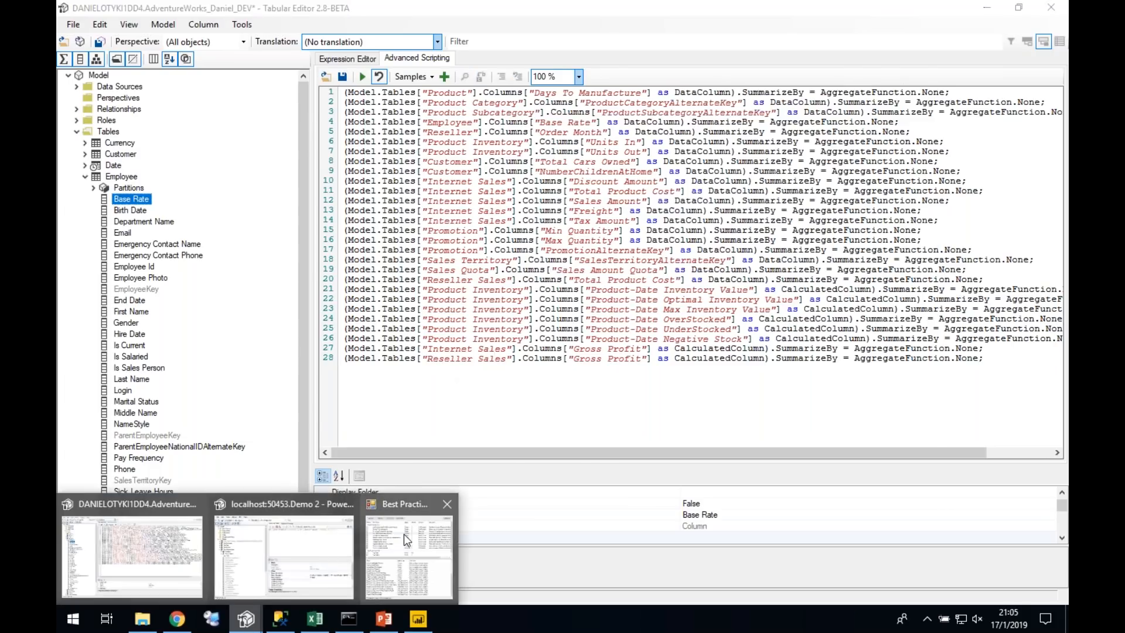
left_click(403, 533)
left_click_drag(537, 44, 478, 40)
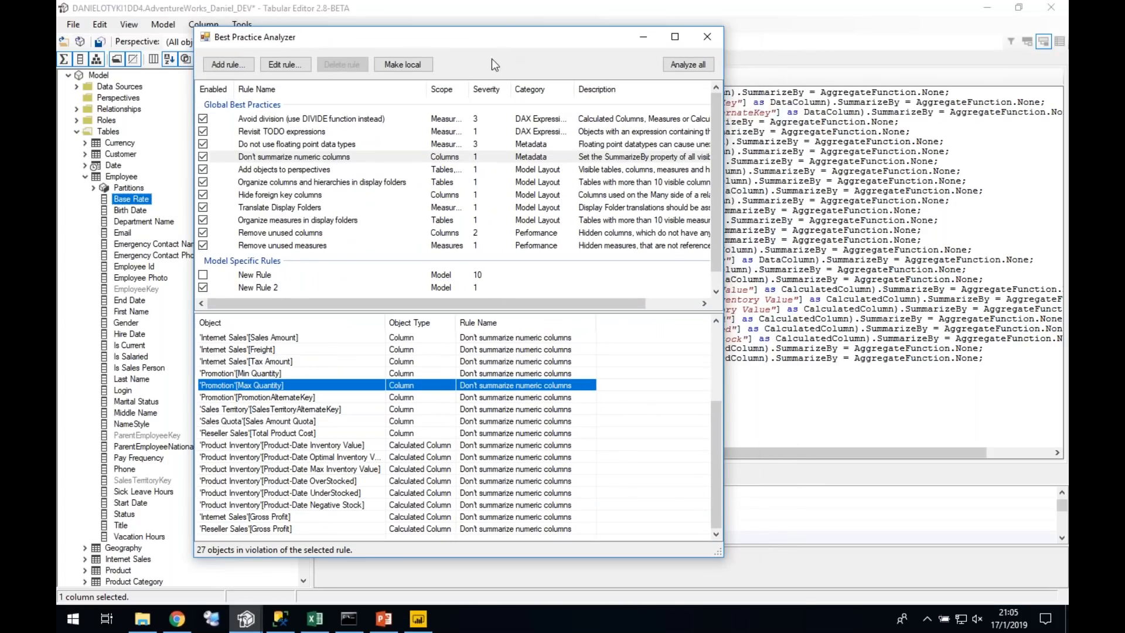
left_click_drag(444, 45, 462, 51)
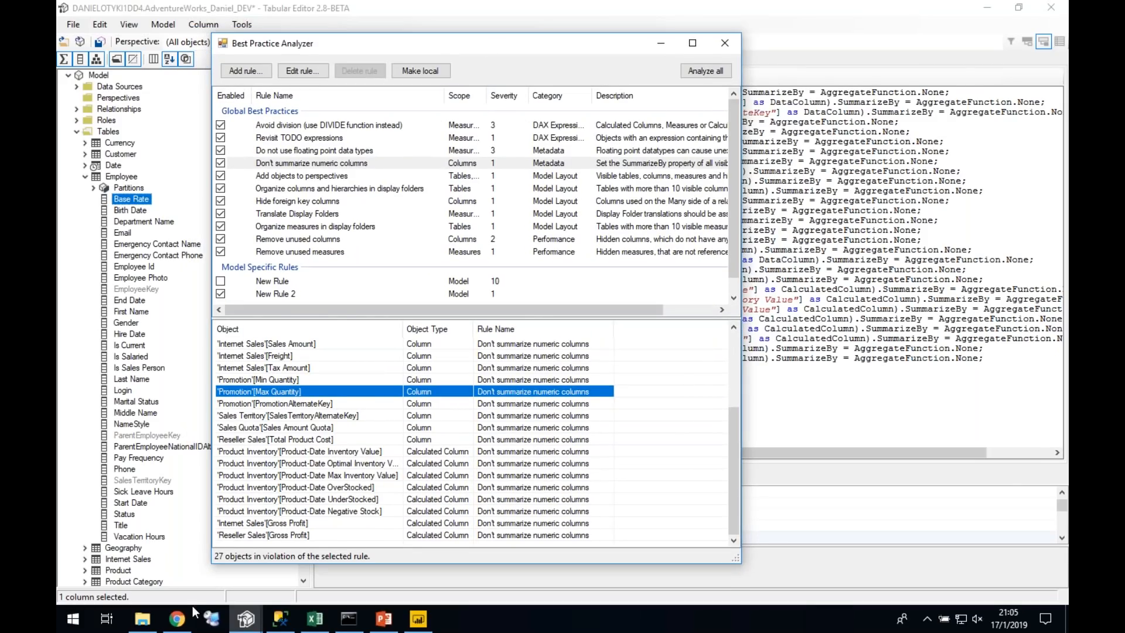
Step: Switch to Chrome and read on the TabularEditor/BestPracticeRules GitHub page how to download BPARules.json and where to store it
left_click(176, 620)
left_click(132, 144)
scroll(205, 368, "down", 1)
scroll(205, 368, "down", 9)
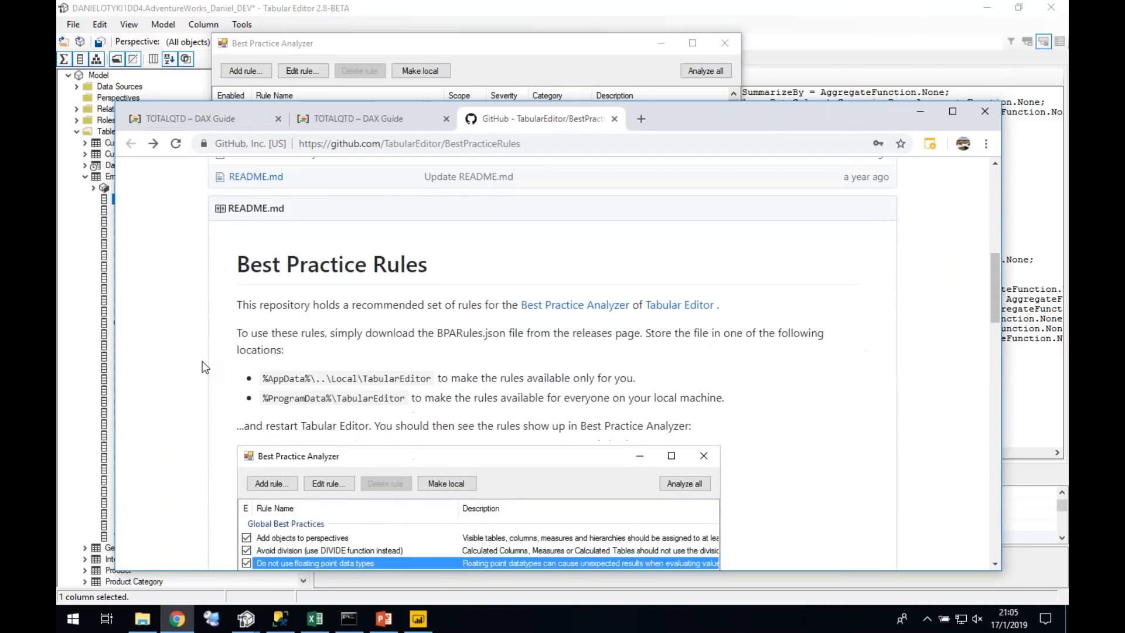
left_click_drag(265, 303, 432, 306)
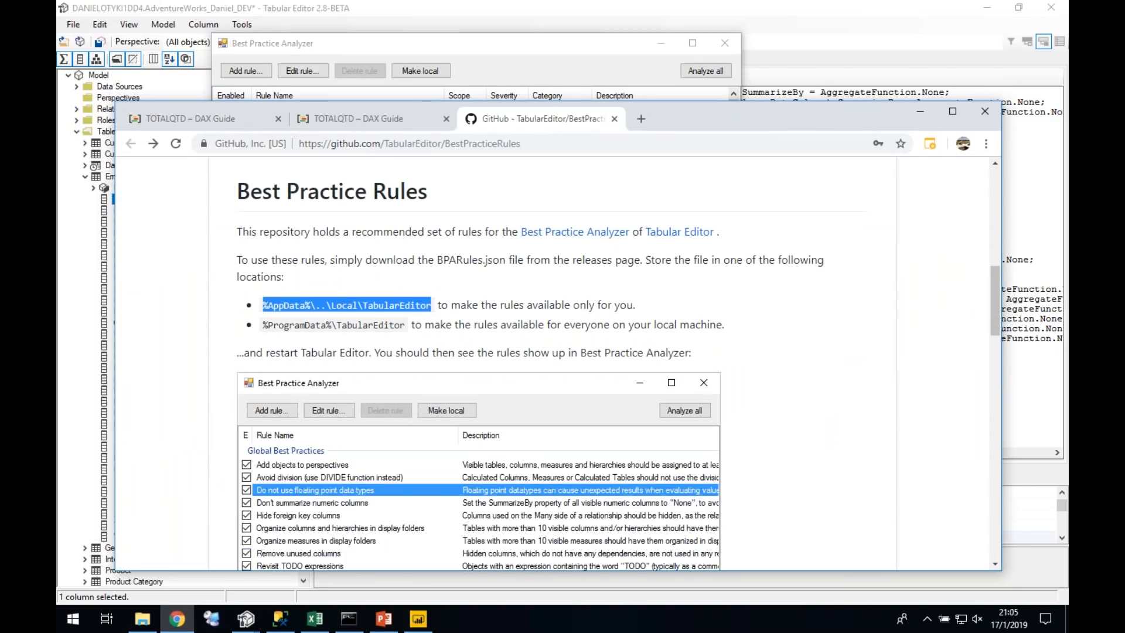
left_click_drag(437, 260, 505, 260)
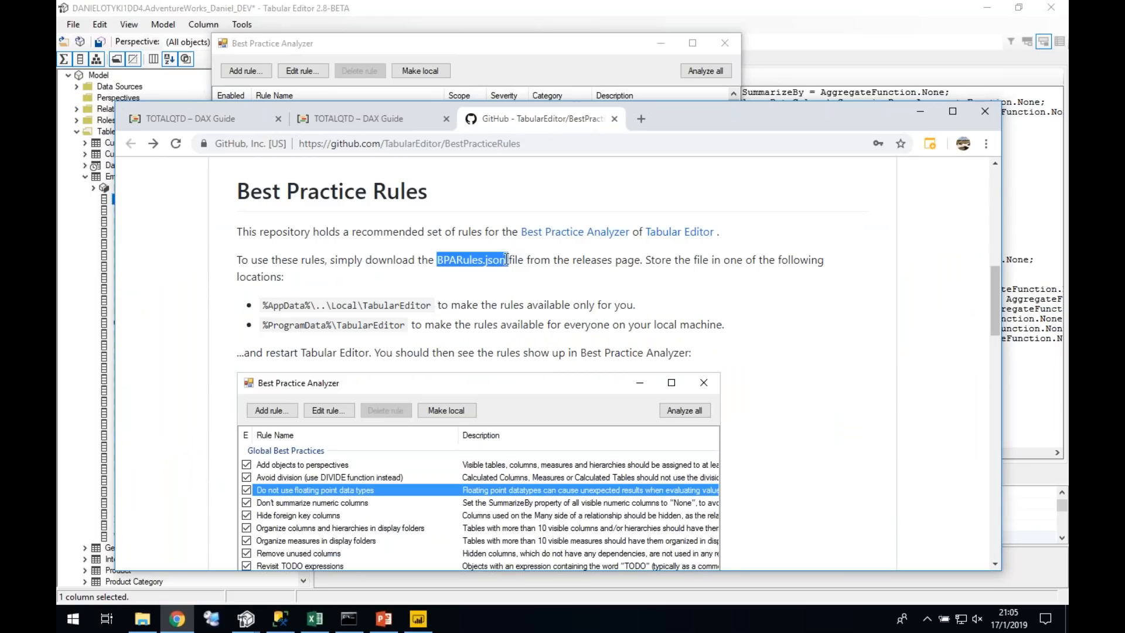
scroll(476, 291, "down", 1)
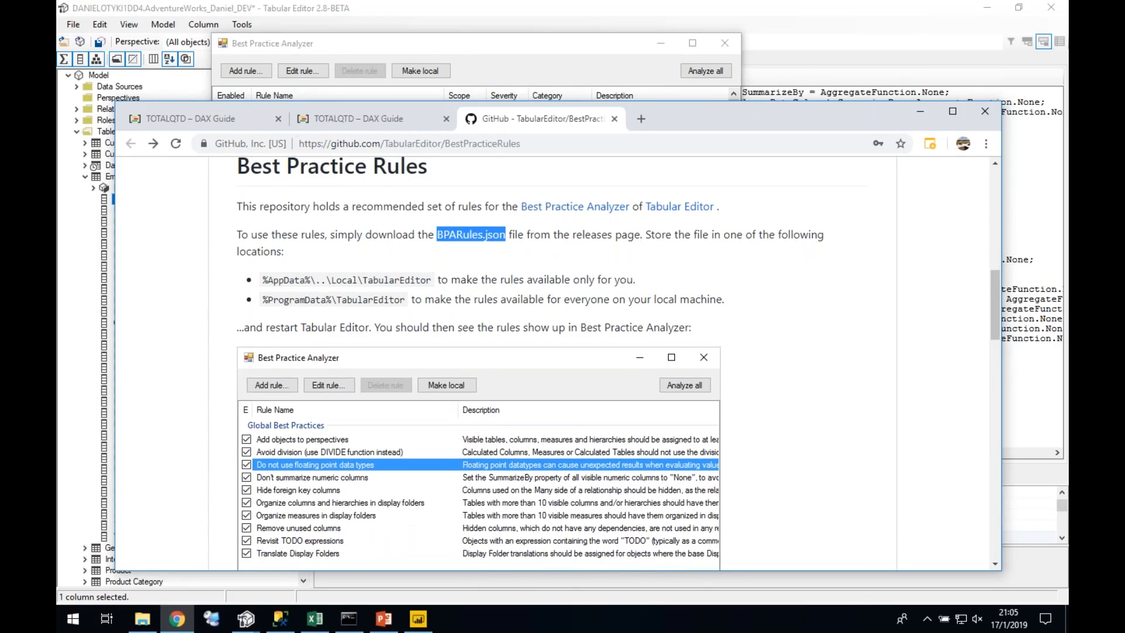
Step: Return to the Best Practice Analyzer, close it, and bring the Tabular Editor main window to the front
left_click(495, 49)
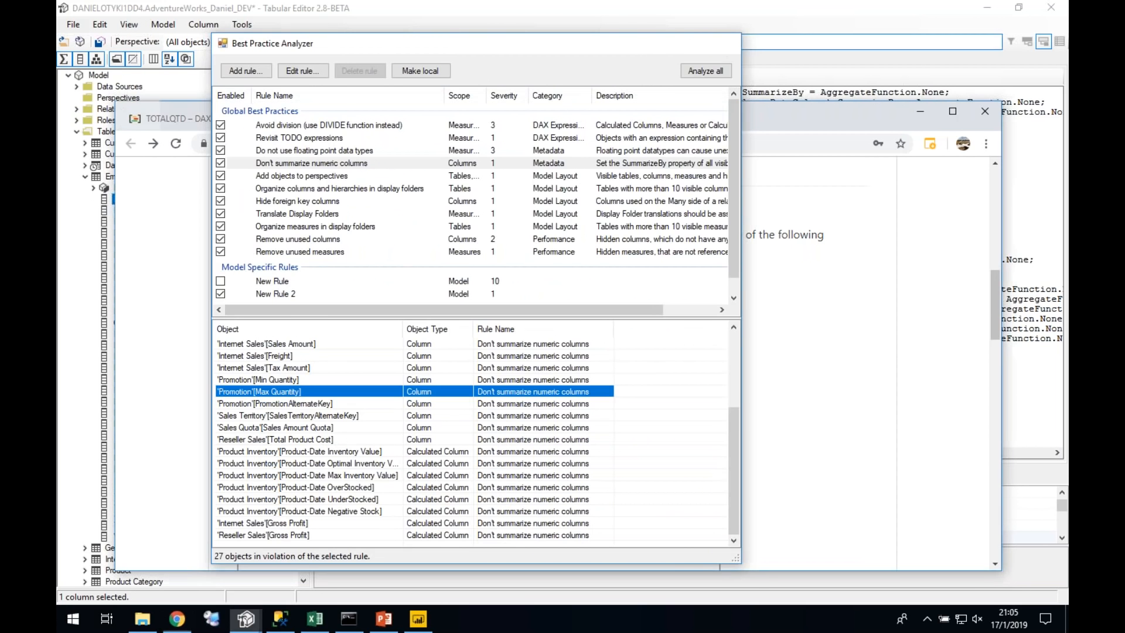
left_click(725, 43)
left_click(724, 23)
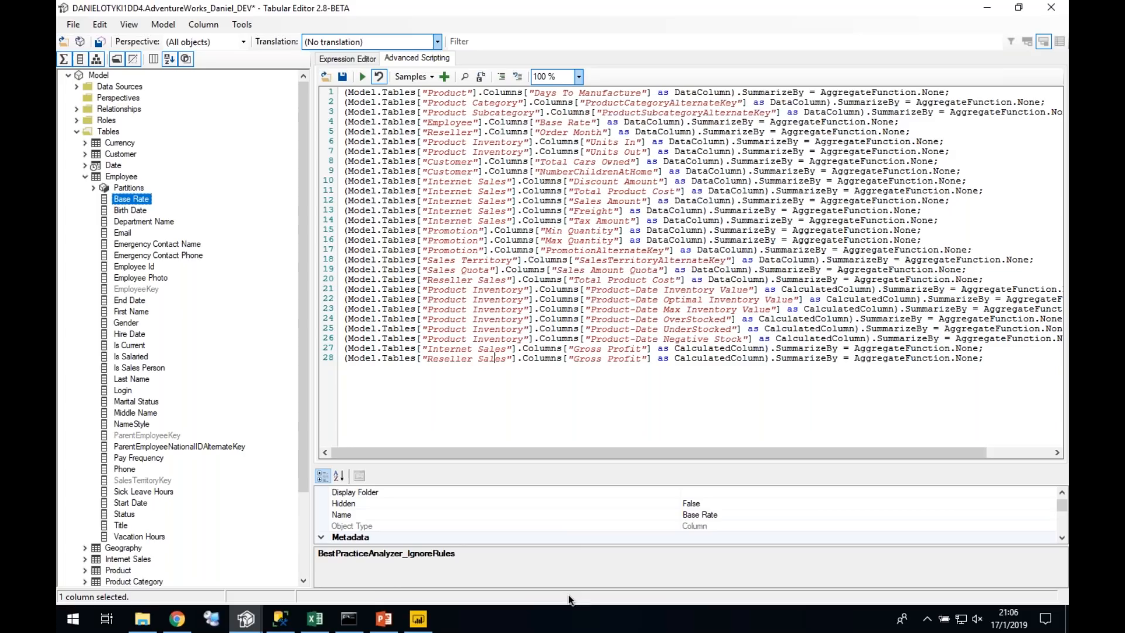
Step: Switch to the PowerPoint webinar deck and show slide 17, "DevOps with Tabular Editor"
left_click(381, 621)
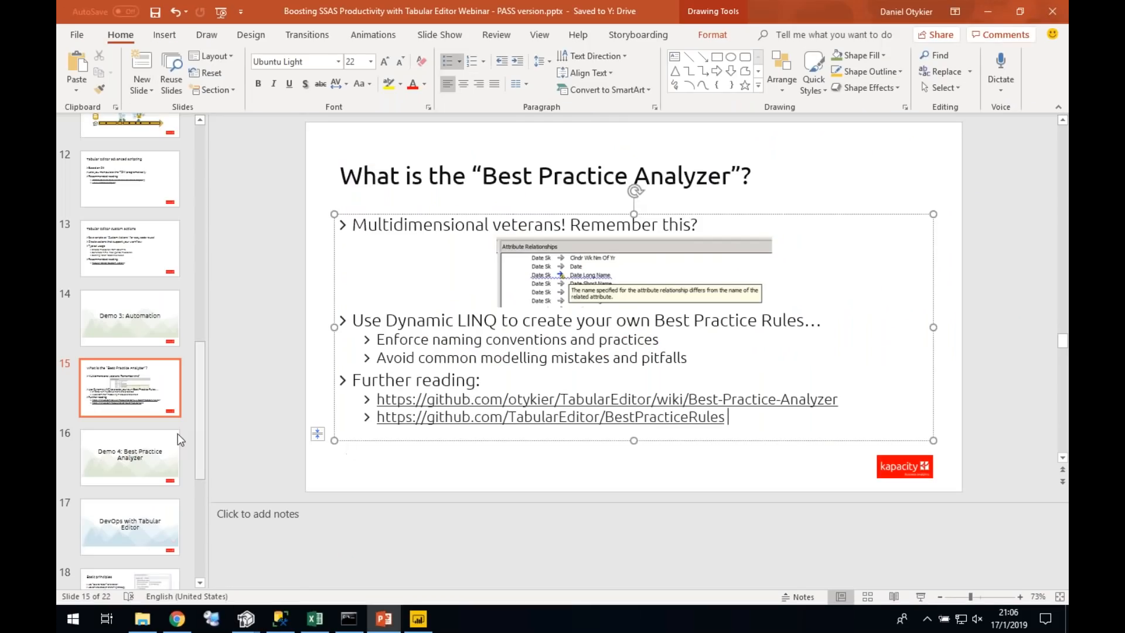
left_click_drag(199, 446, 199, 513)
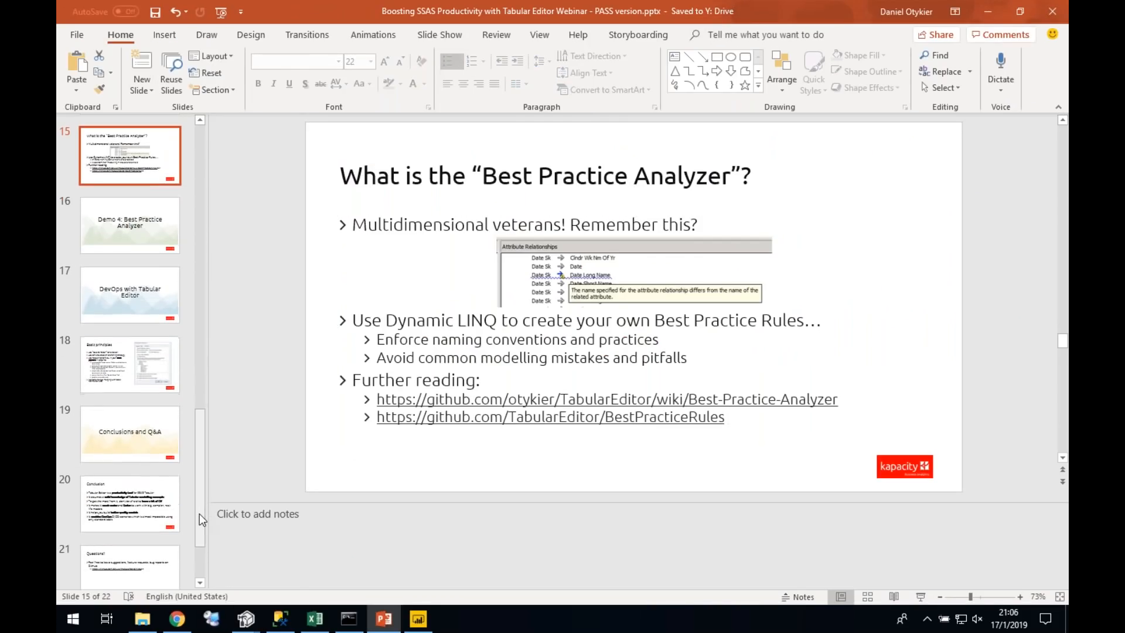
left_click(146, 304)
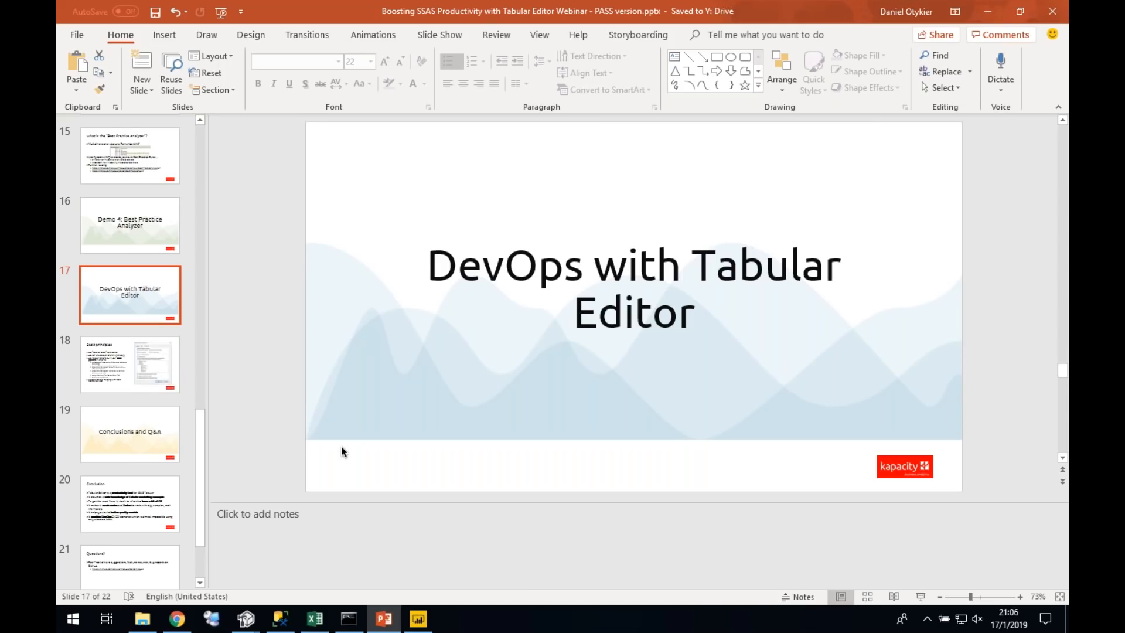
Step: Switch back to the AdventureWorks window in Tabular Editor, collapse the Employee table, and open AdventureWorks.bim from the Webinar folder
mouse_move(246, 616)
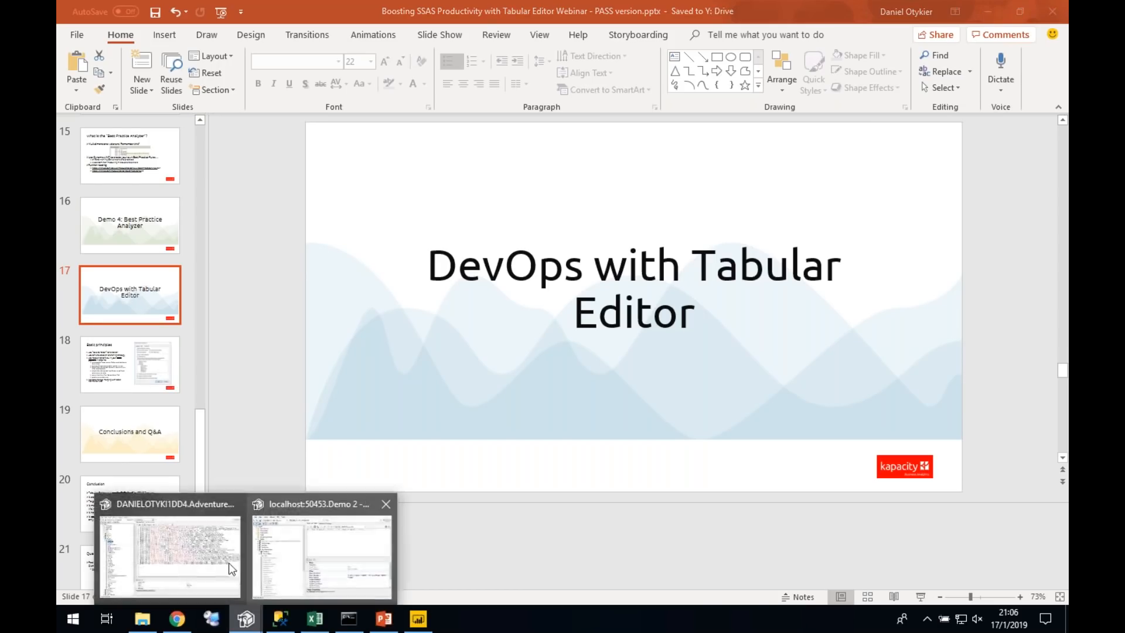
left_click(231, 566)
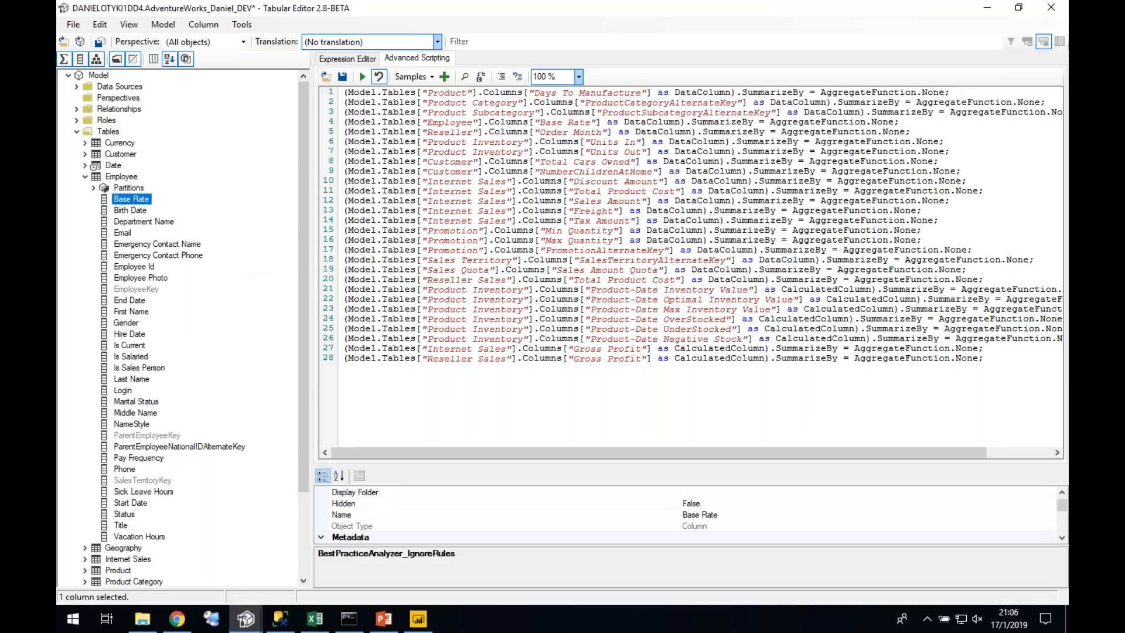
left_click(85, 177)
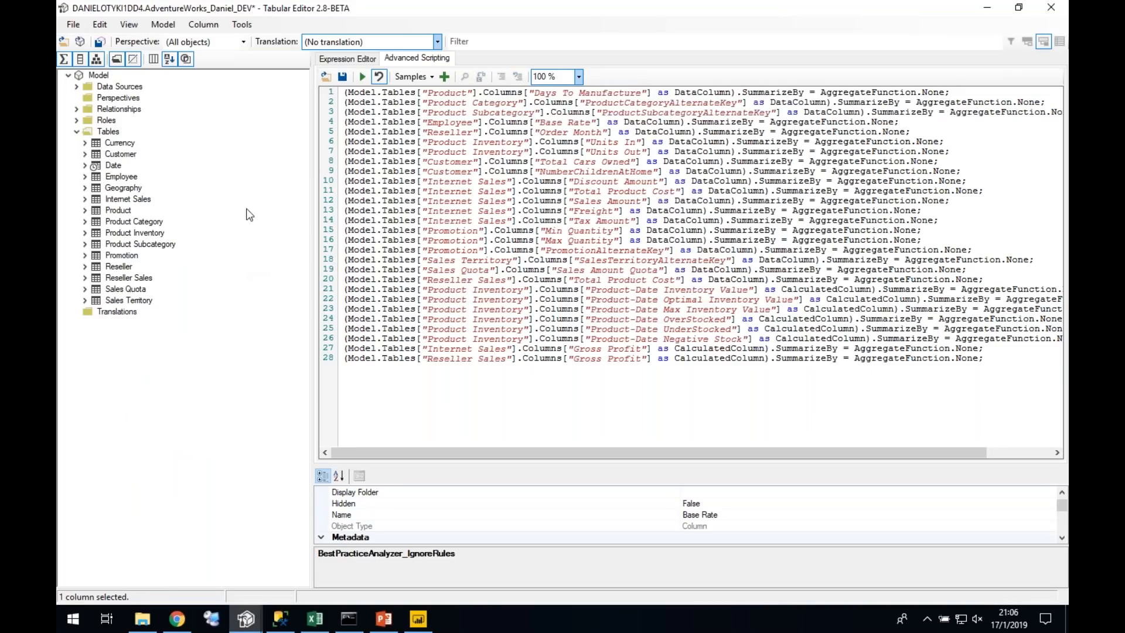
left_click(72, 24)
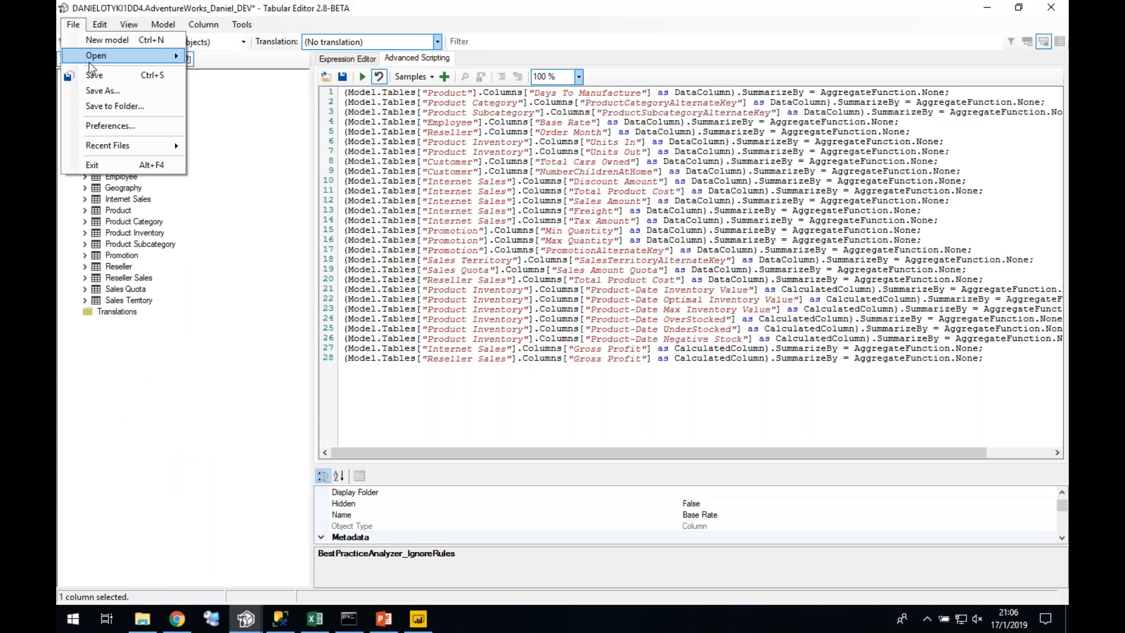
mouse_move(94, 55)
left_click(234, 59)
left_click(593, 353)
left_click(252, 116)
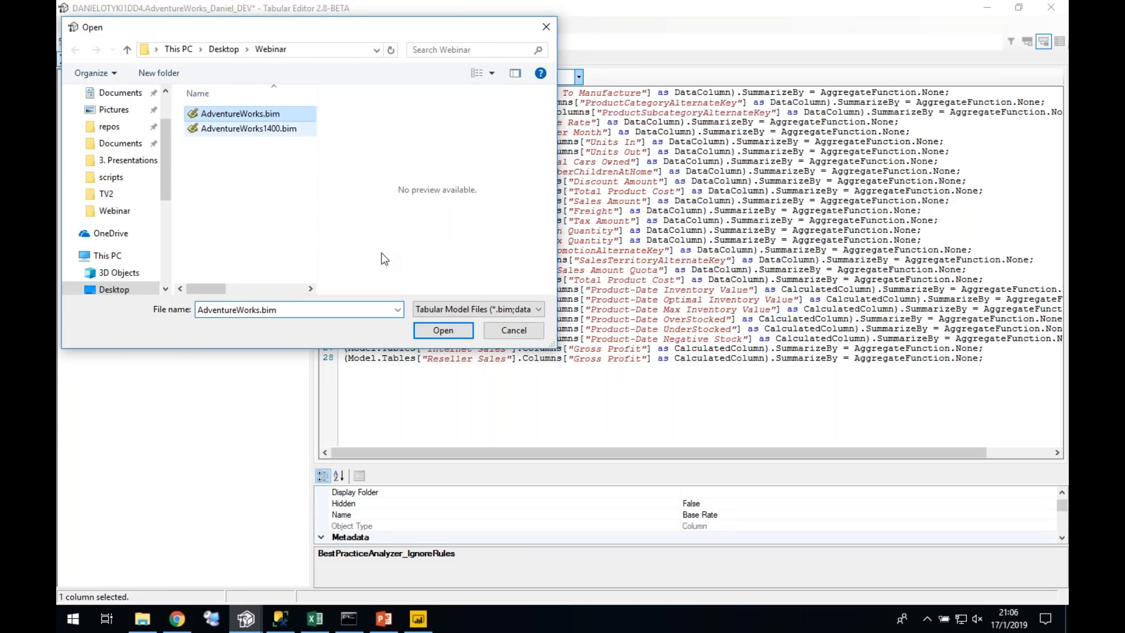
left_click(449, 332)
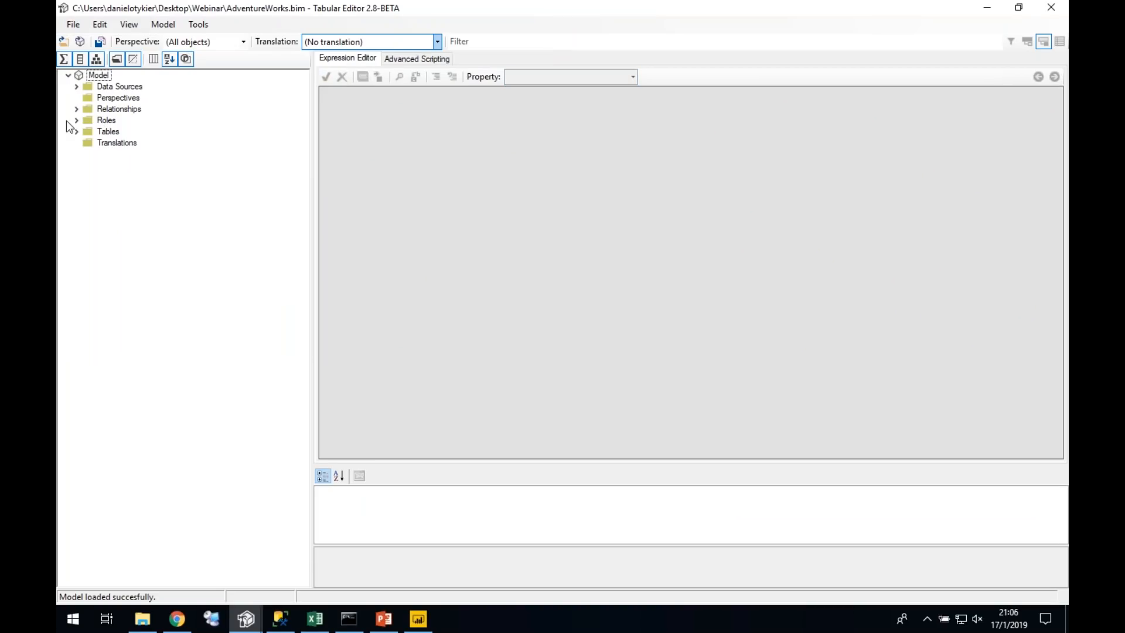
Step: Expand the model's Tables folder and look over tables such as Reseller Sales, Internet Sales, Geography and Employee
left_click(76, 131)
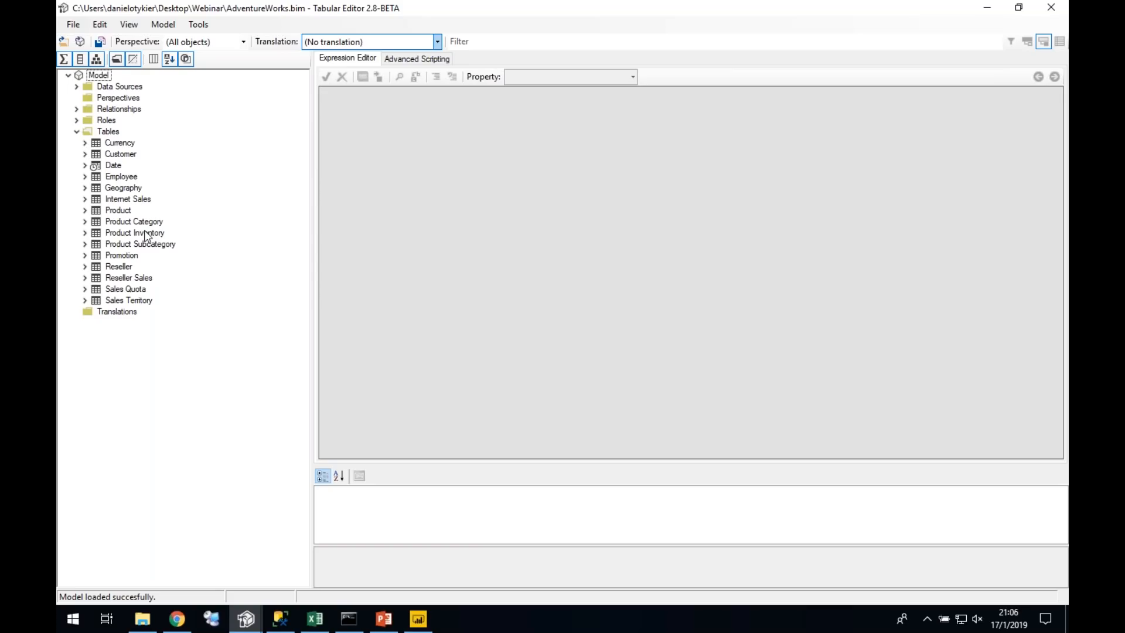
left_click(117, 279)
double_click(118, 279)
double_click(118, 279)
left_click(133, 200)
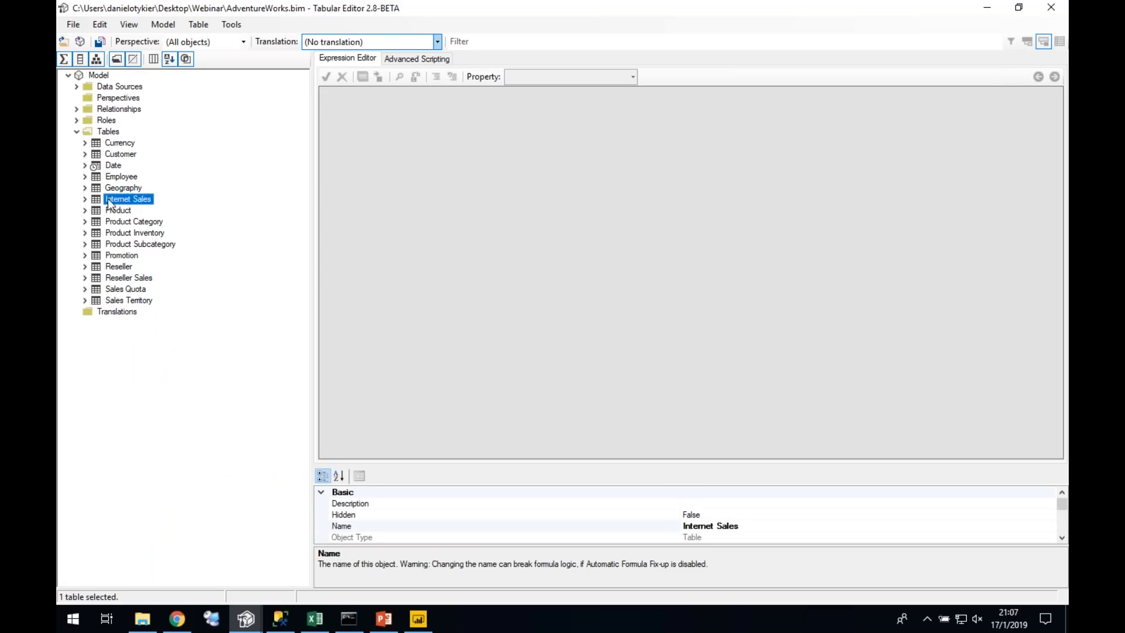
left_click(109, 189)
left_click(113, 177)
left_click(116, 201)
Step: In the current model's Save to Folder preferences, enable serializing table Partitions as individual files and accept the settings
left_click(73, 24)
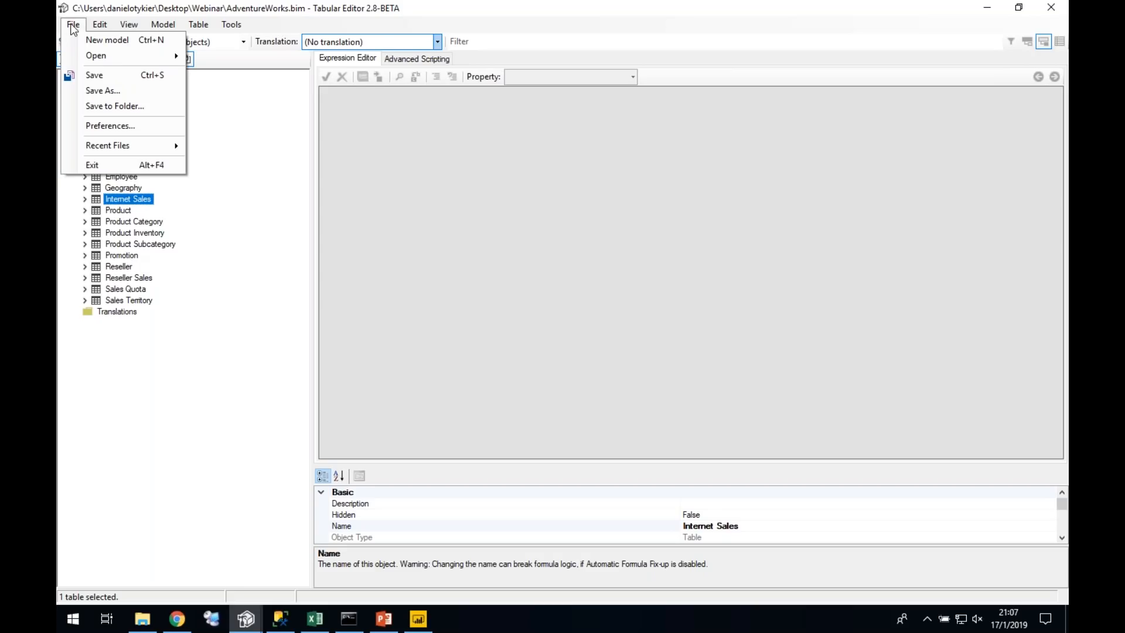
left_click(108, 126)
left_click(280, 111)
left_click_drag(277, 84, 423, 84)
left_click(307, 261)
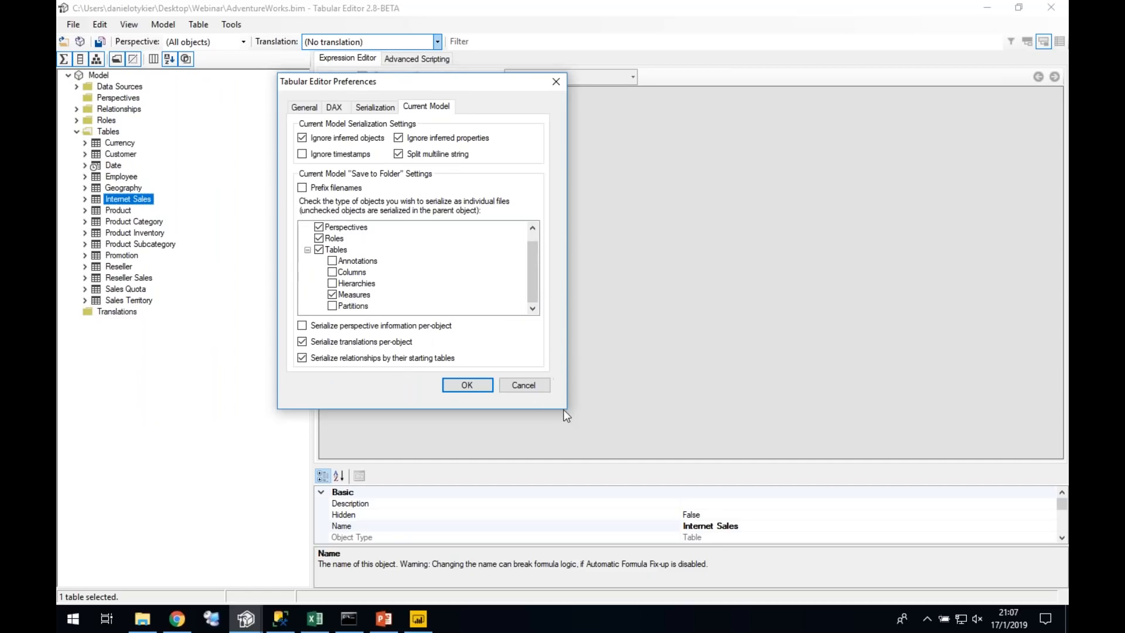
left_click_drag(532, 296, 534, 248)
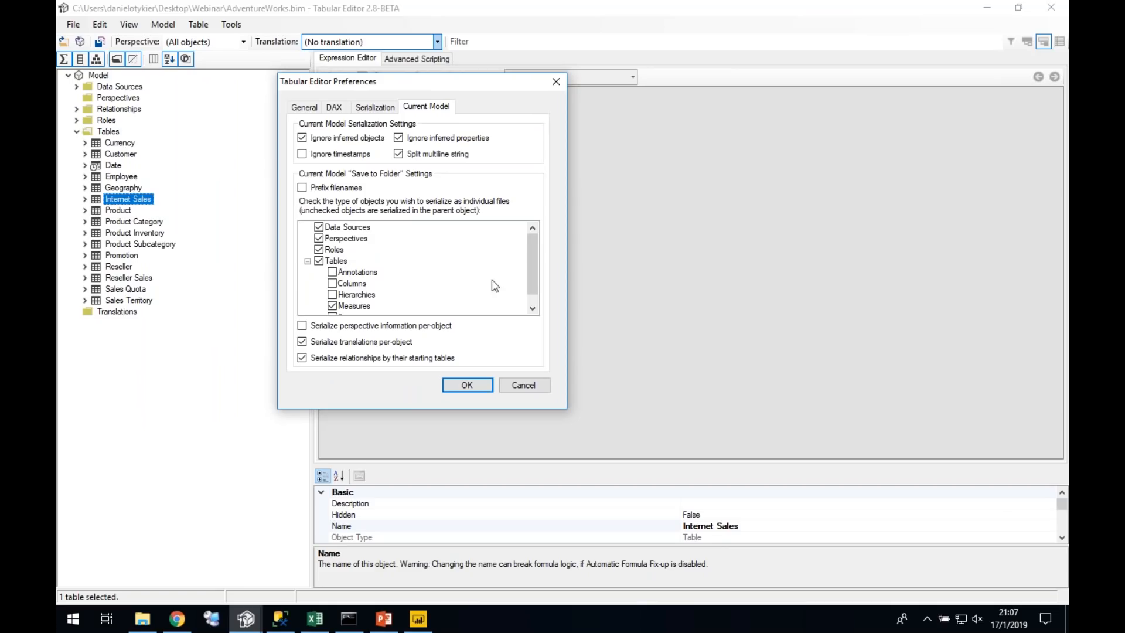
scroll(493, 286, "down", 1)
left_click(333, 306)
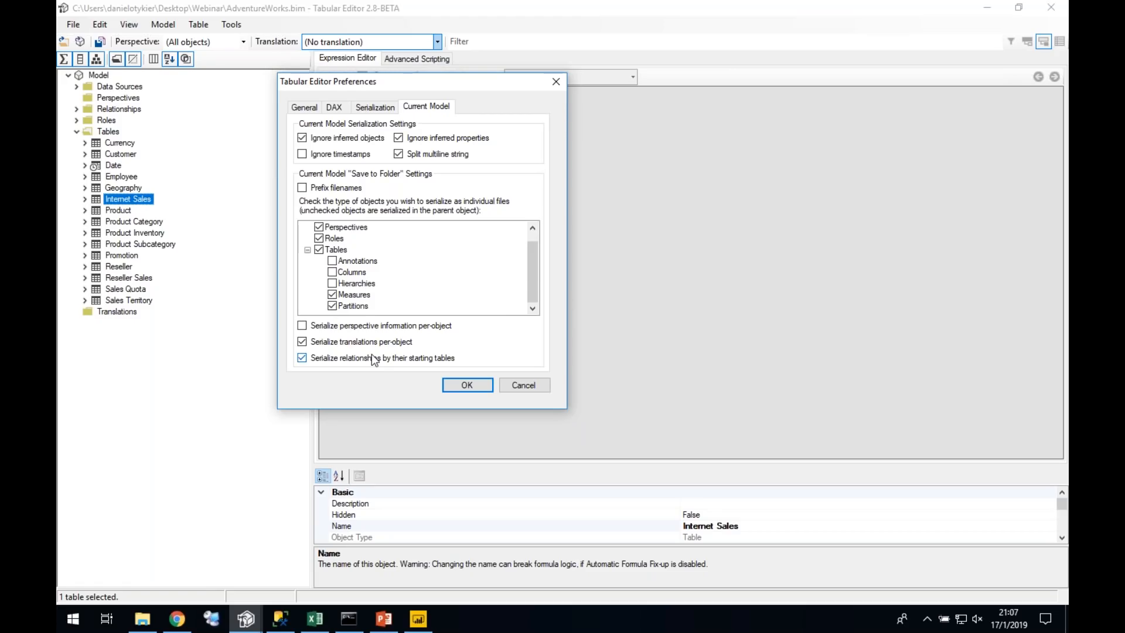
left_click(482, 385)
Step: Save the model to a new folder named "PASS Model Split" inside Webinar, using the serialization settings from annotations
left_click(73, 23)
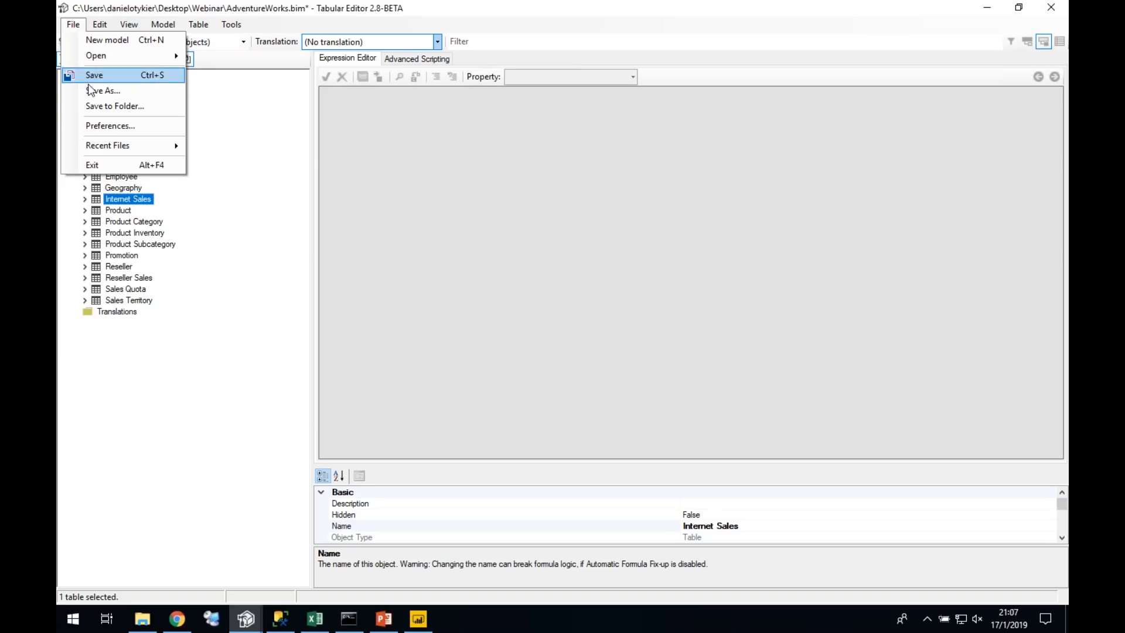
left_click(98, 106)
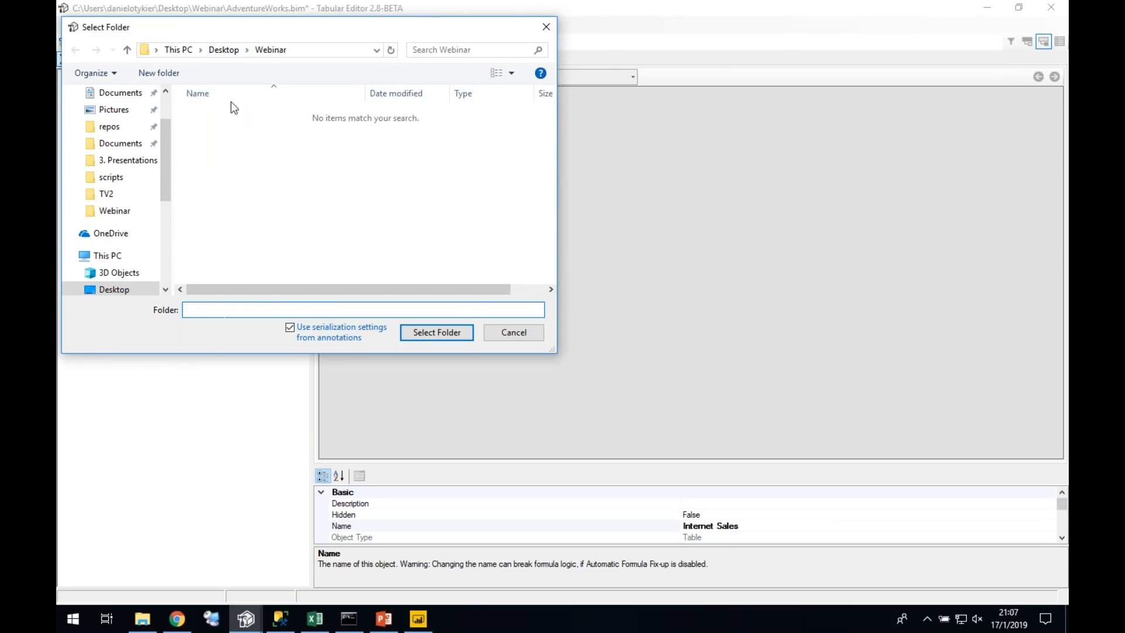
left_click(160, 78)
type("PASS Model Split")
key("Return")
key("Return")
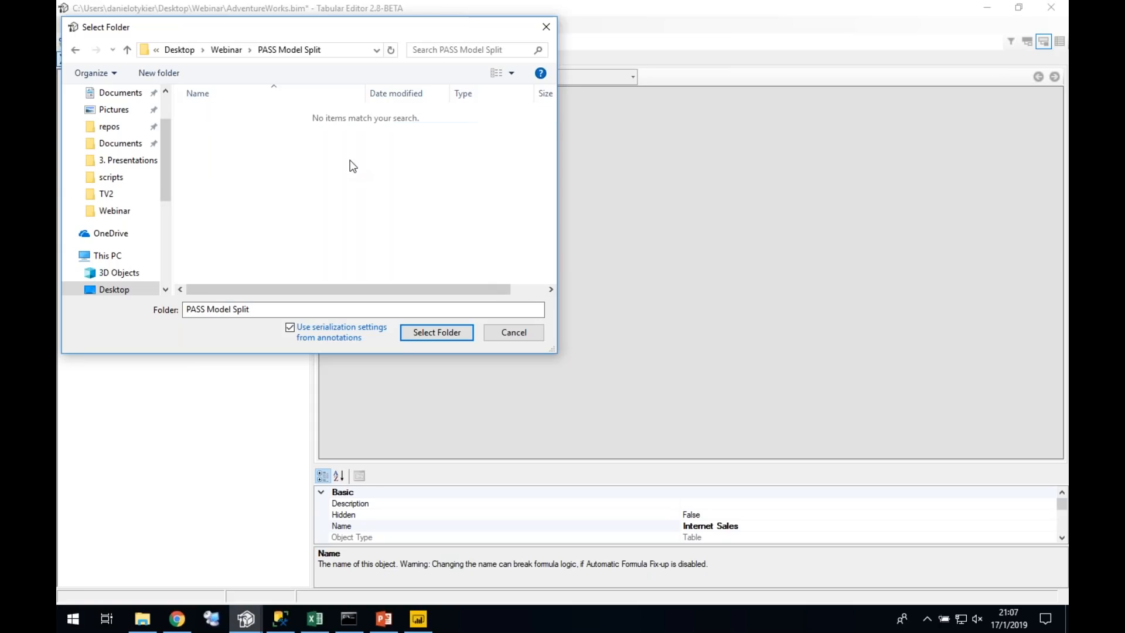
left_click(431, 338)
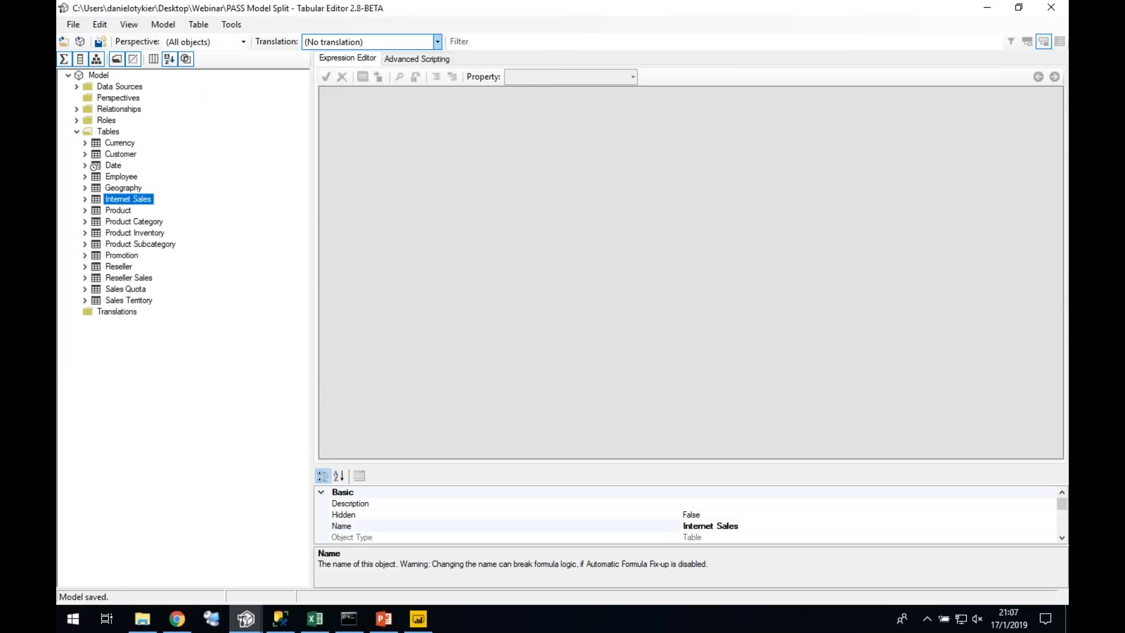
Step: In File Explorer, open the PASS Model Split folder and expand its tree down to the individual table folders
left_click(144, 623)
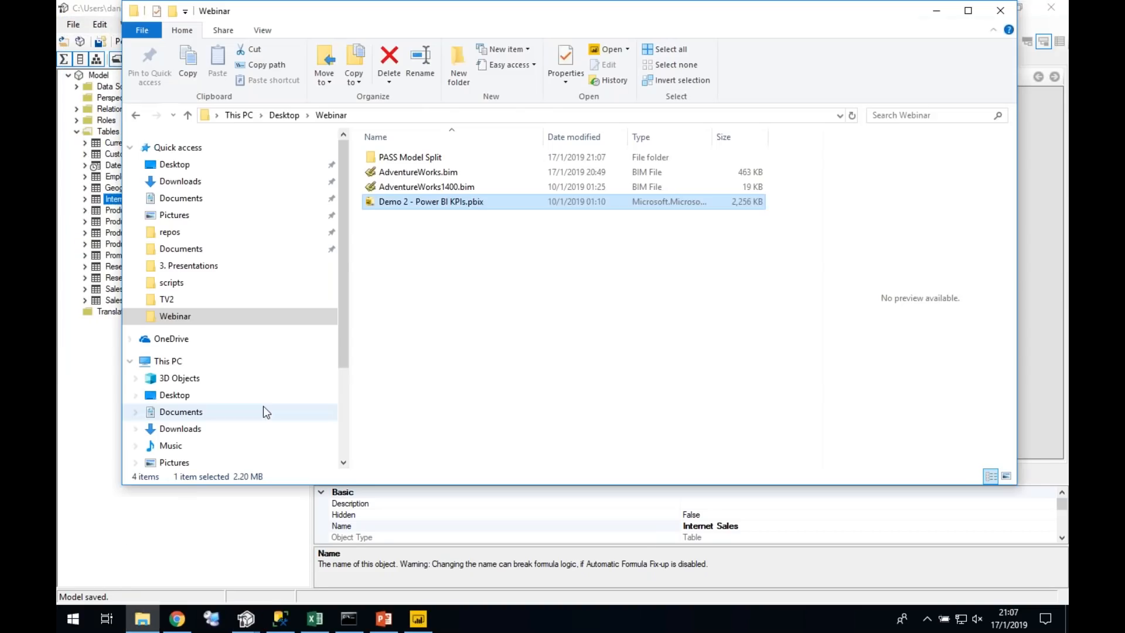
double_click(438, 157)
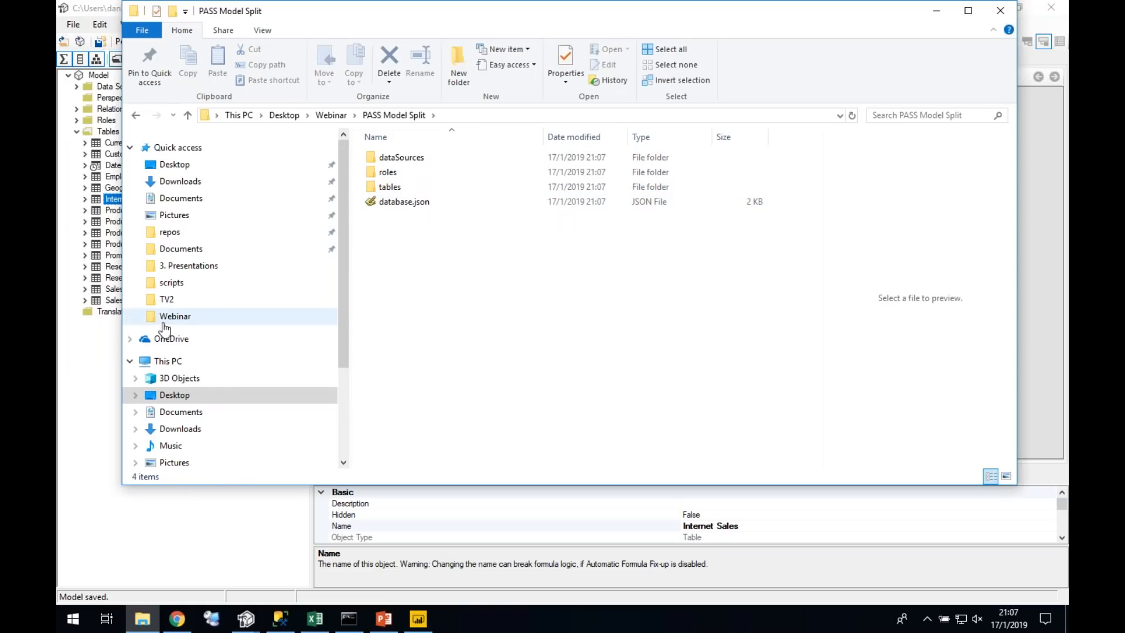
left_click(135, 395)
left_click_drag(342, 284, 332, 398)
left_click(142, 250)
left_click(147, 266)
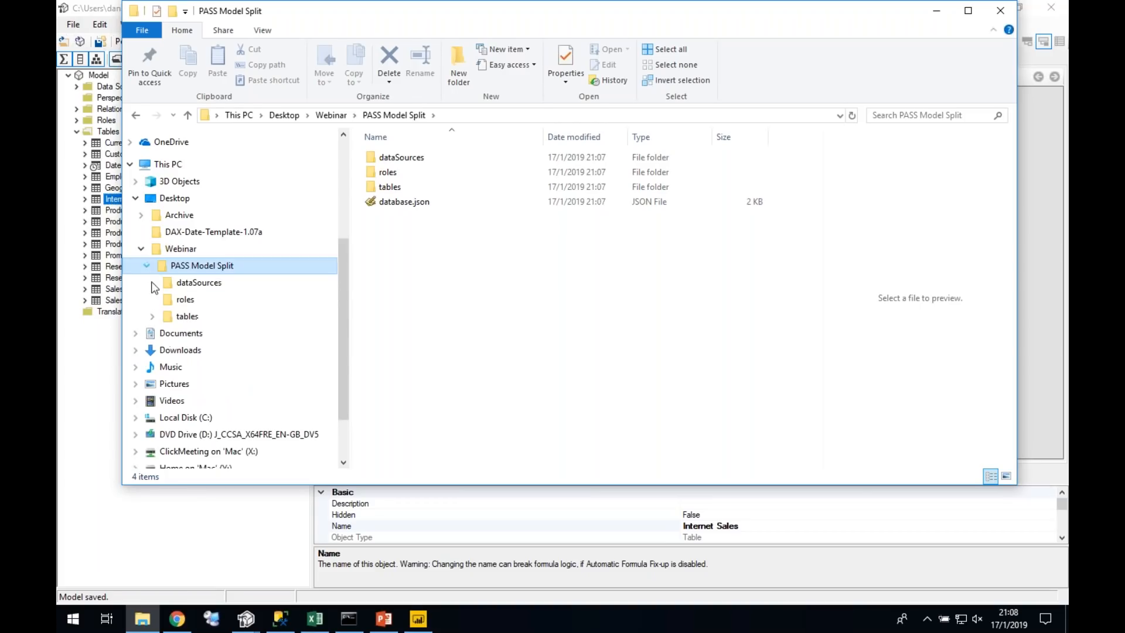
left_click(151, 317)
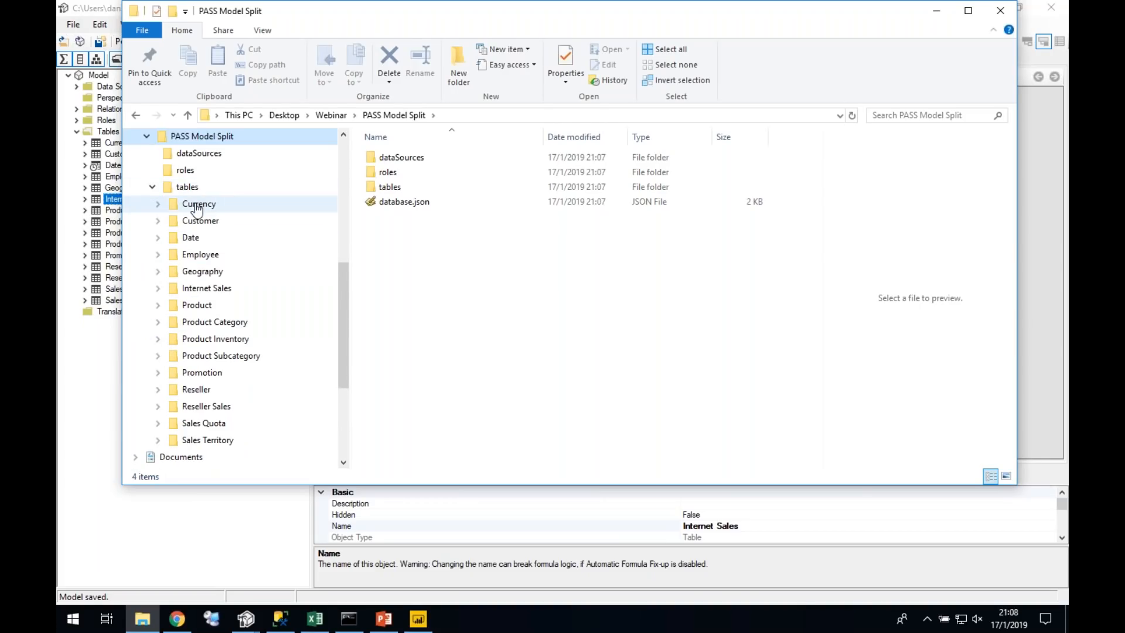
Step: Look through the Customer and Date table folders, including the Date table's measures subfolder
left_click(196, 221)
left_click(198, 238)
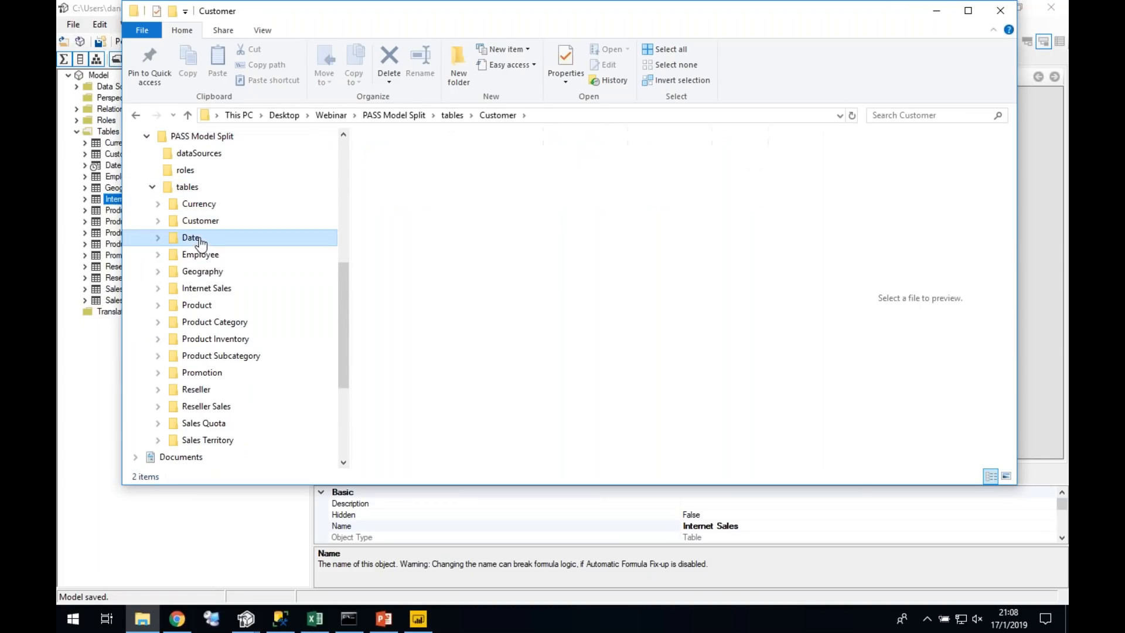
left_click(163, 240)
left_click(196, 258)
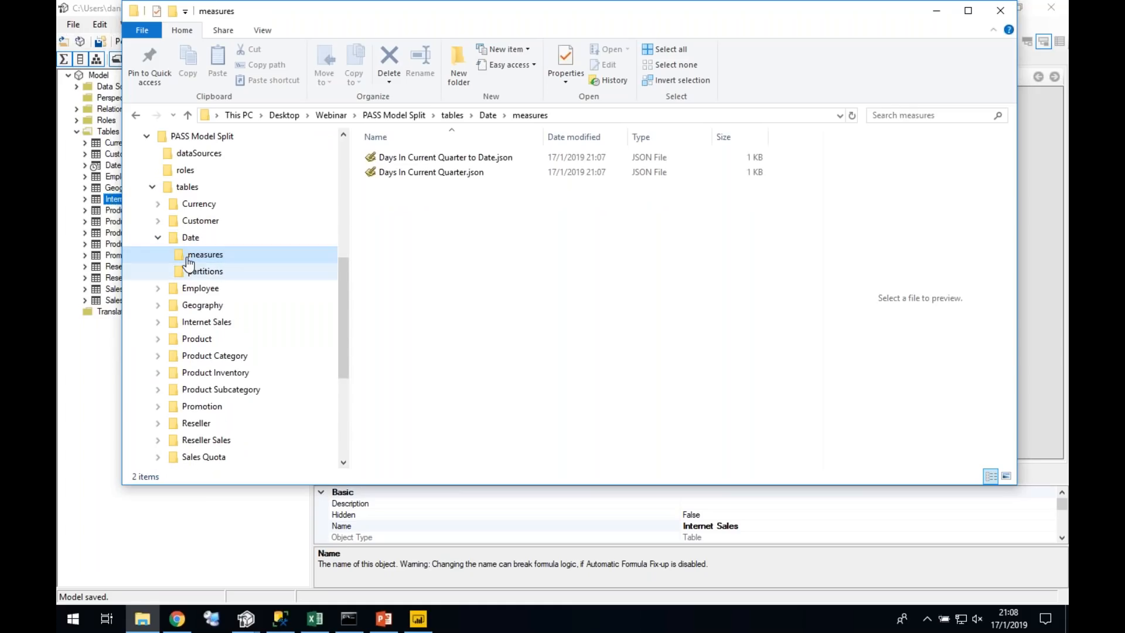
left_click(157, 237)
Step: Open the measures subfolder of Reseller Sales and widen the Name column to show the full file names
left_click(156, 410)
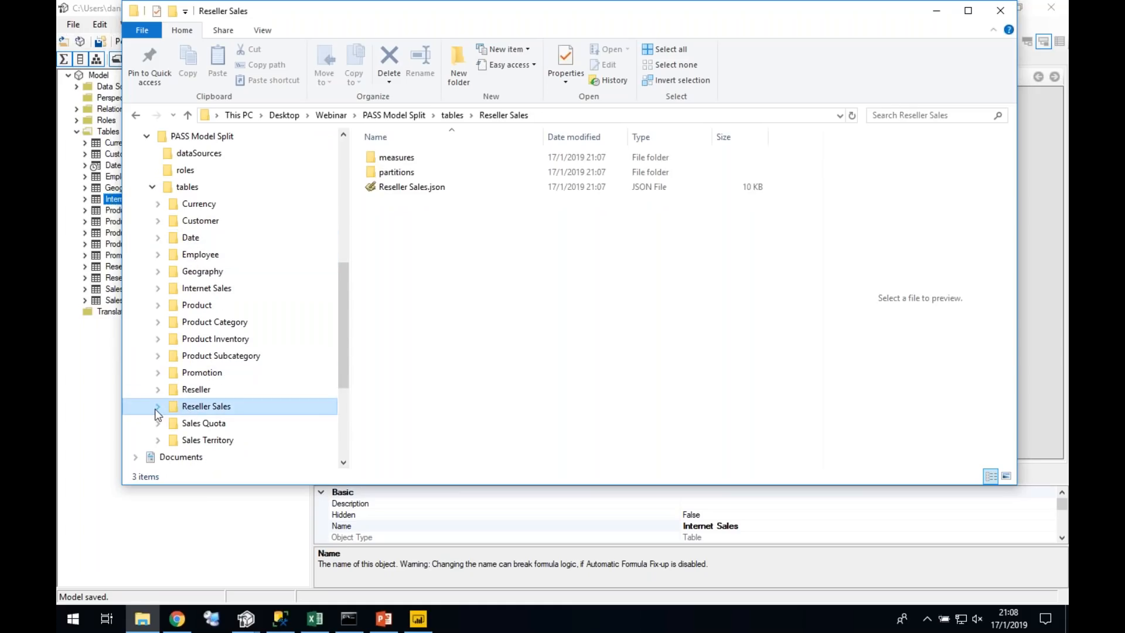
left_click(157, 410)
left_click(208, 426)
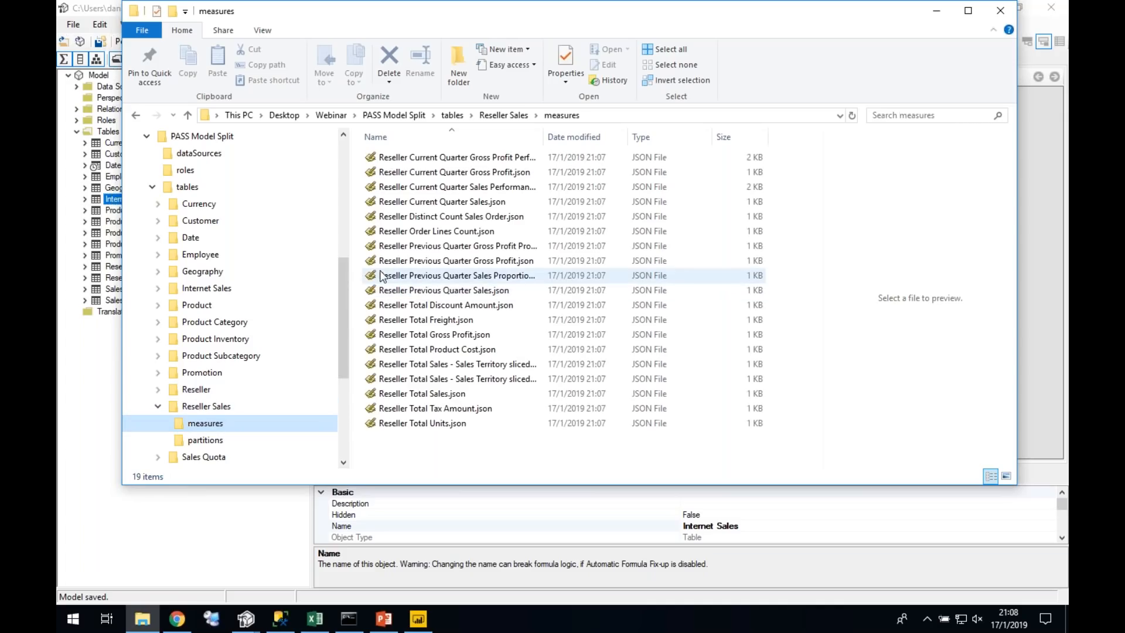
scroll(343, 310, "down", 3)
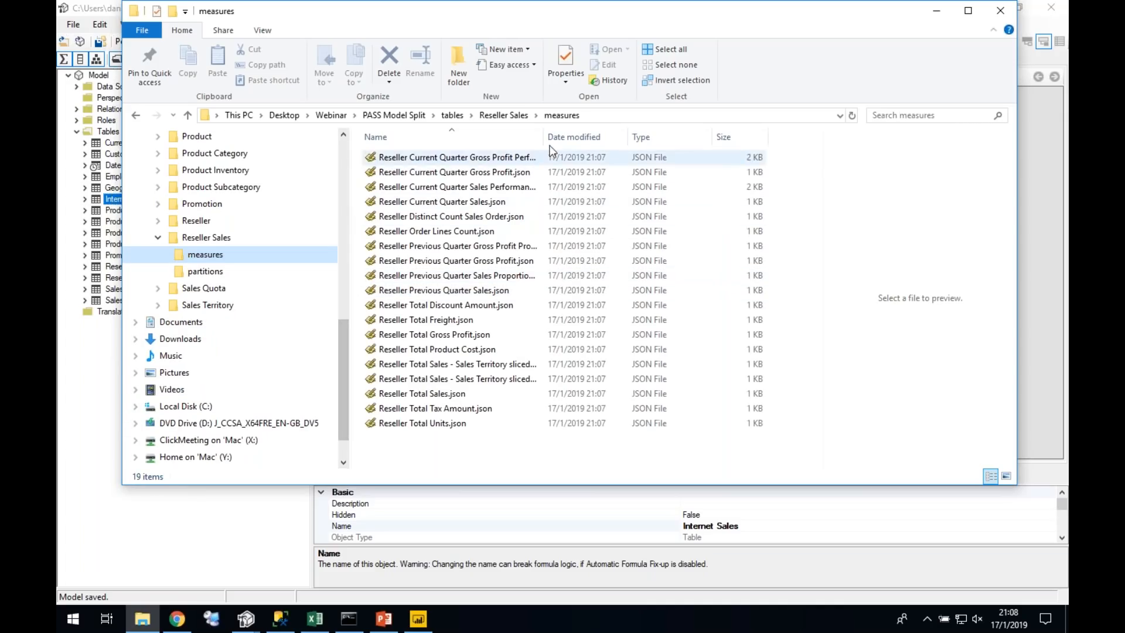
left_click_drag(543, 137, 689, 143)
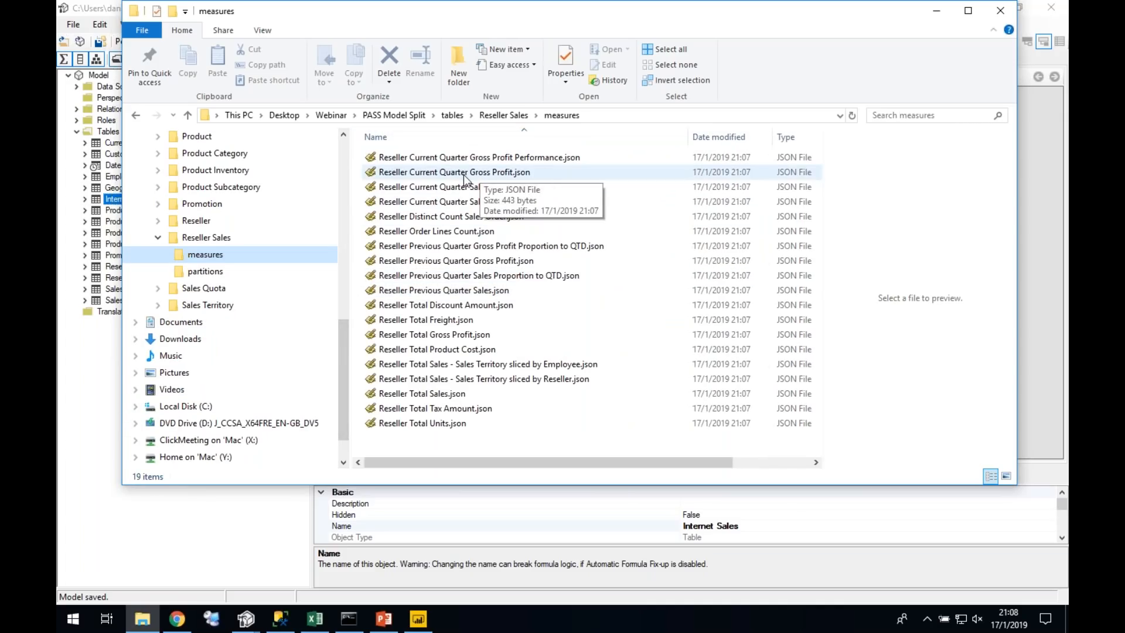
Step: Open Reseller Current Quarter Gross Profit.json, examine its name, expression, format string and annotations, and close the file
double_click(465, 174)
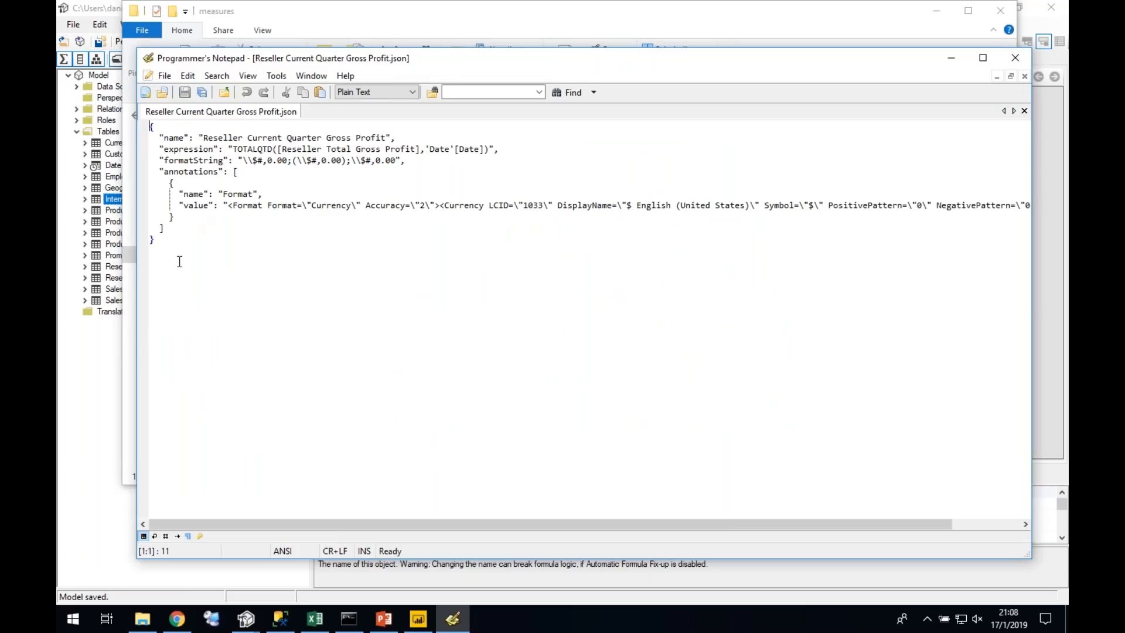
left_click_drag(203, 138, 389, 138)
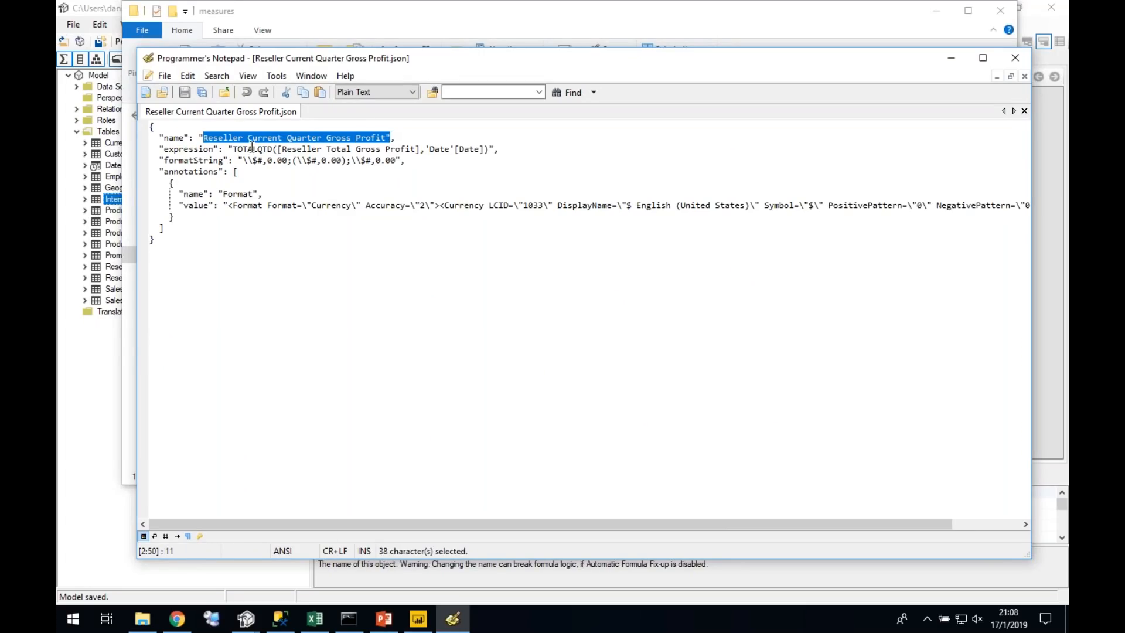
left_click_drag(234, 148, 406, 159)
left_click_drag(209, 205, 361, 205)
left_click(299, 249)
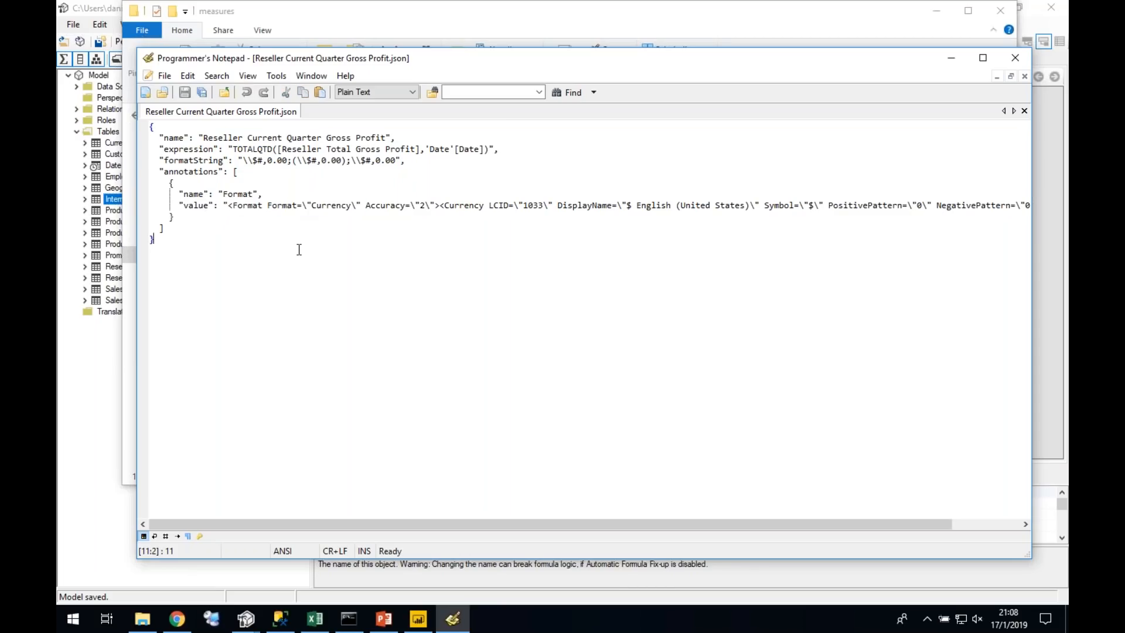
left_click(1013, 59)
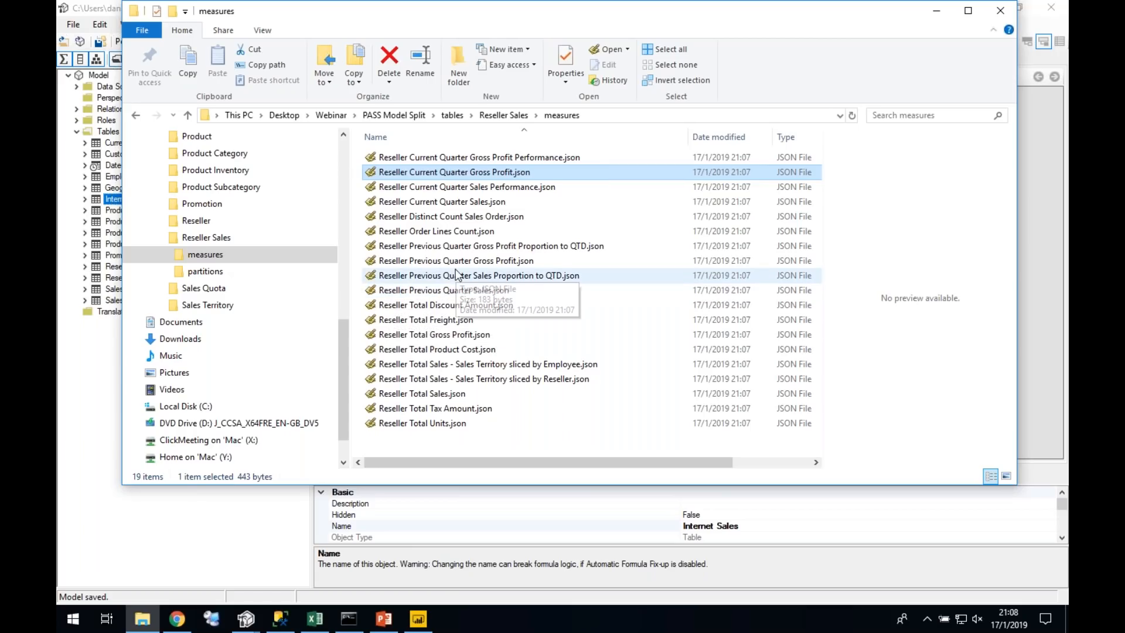
Step: Return to the PASS Model Split root folder and select database.json
left_click(408, 446)
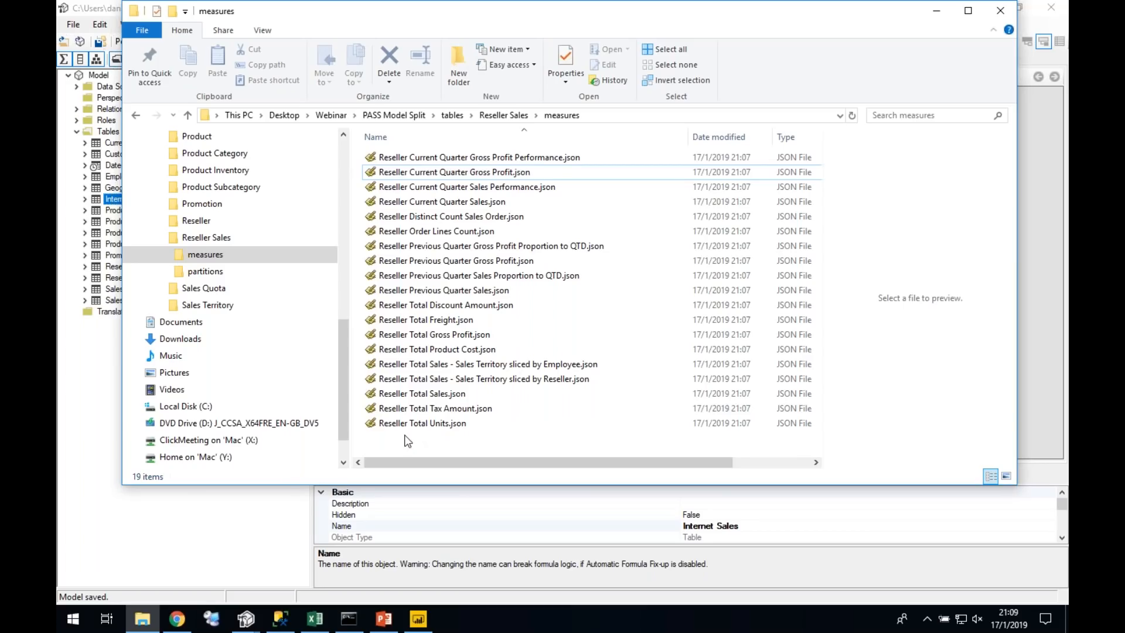
left_click(417, 116)
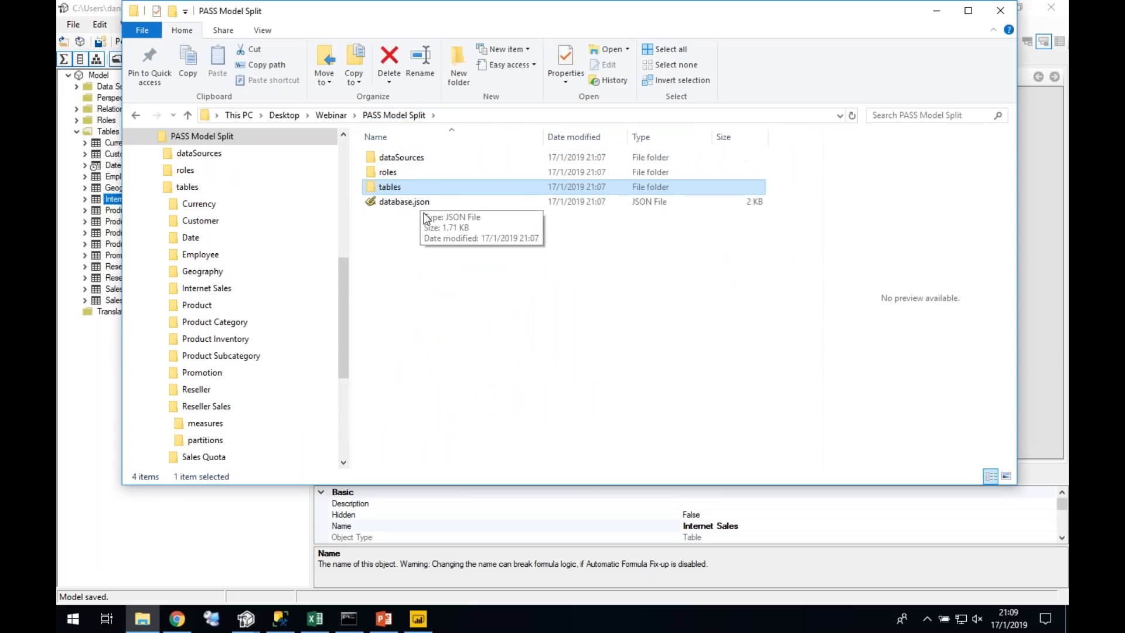
left_click(422, 202)
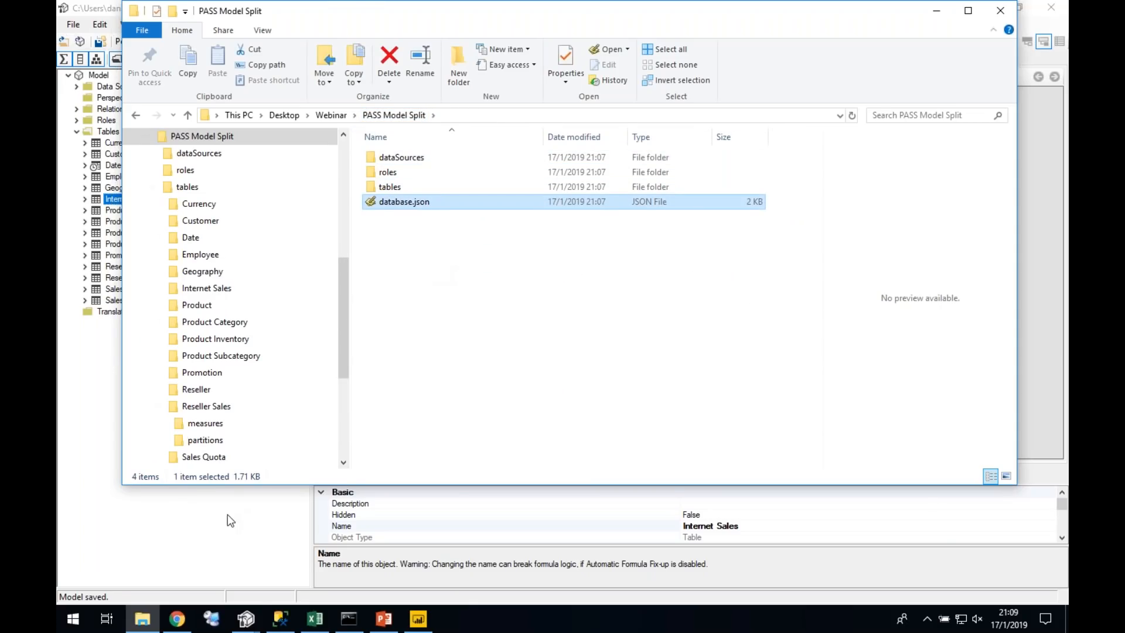
Step: Switch back to Tabular Editor and load the model from the PASS Model Split folder inside Webinar
left_click(231, 520)
left_click(72, 25)
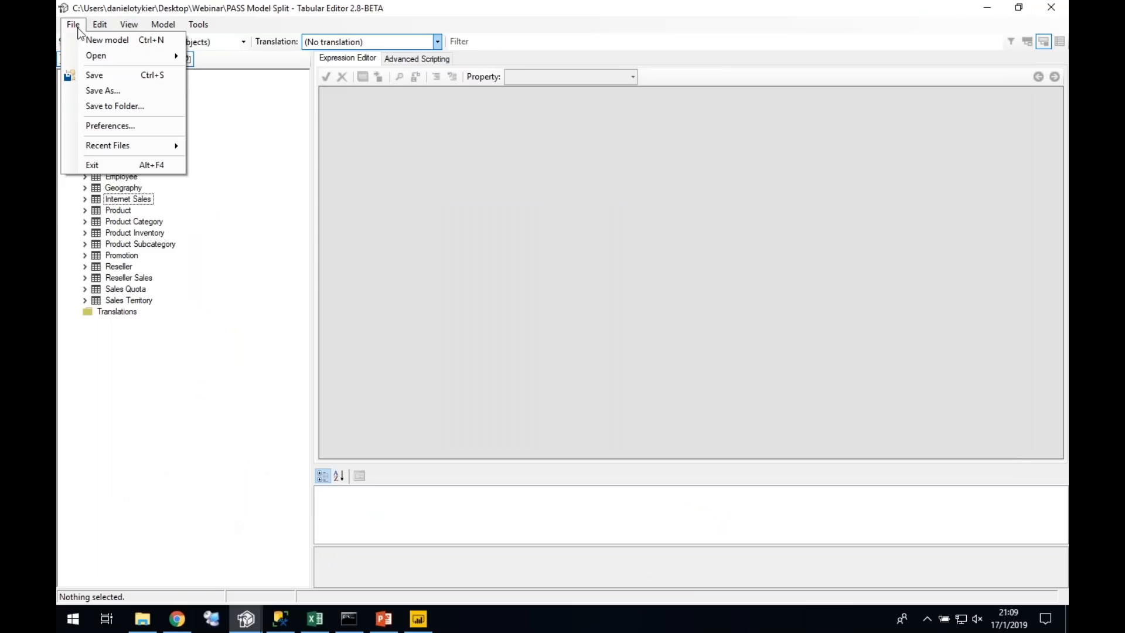
left_click(76, 24)
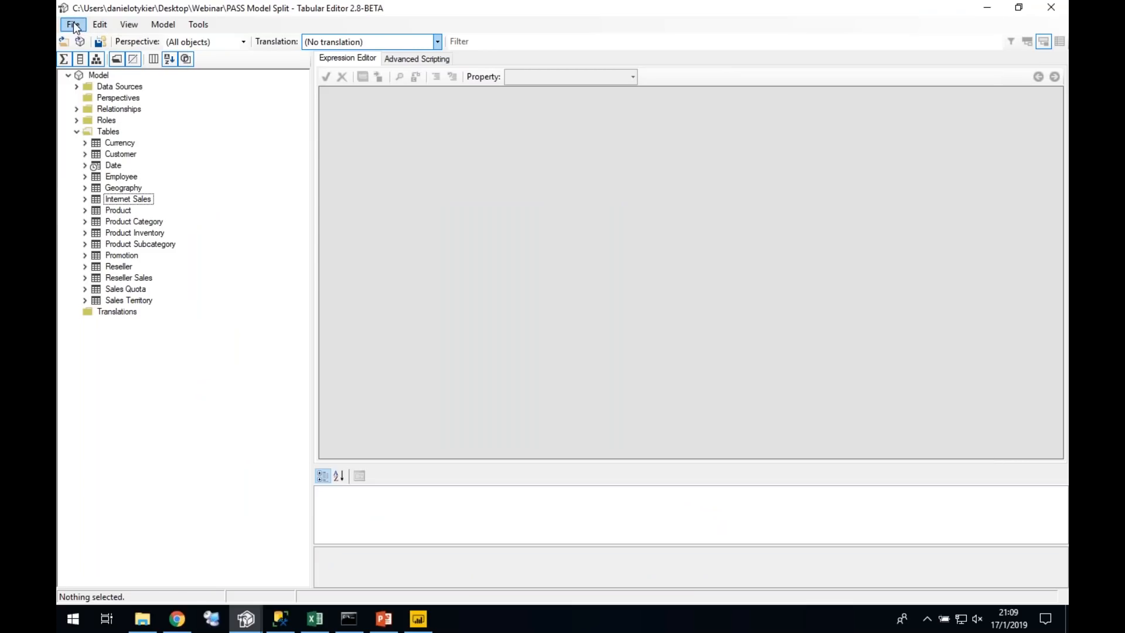
left_click(72, 24)
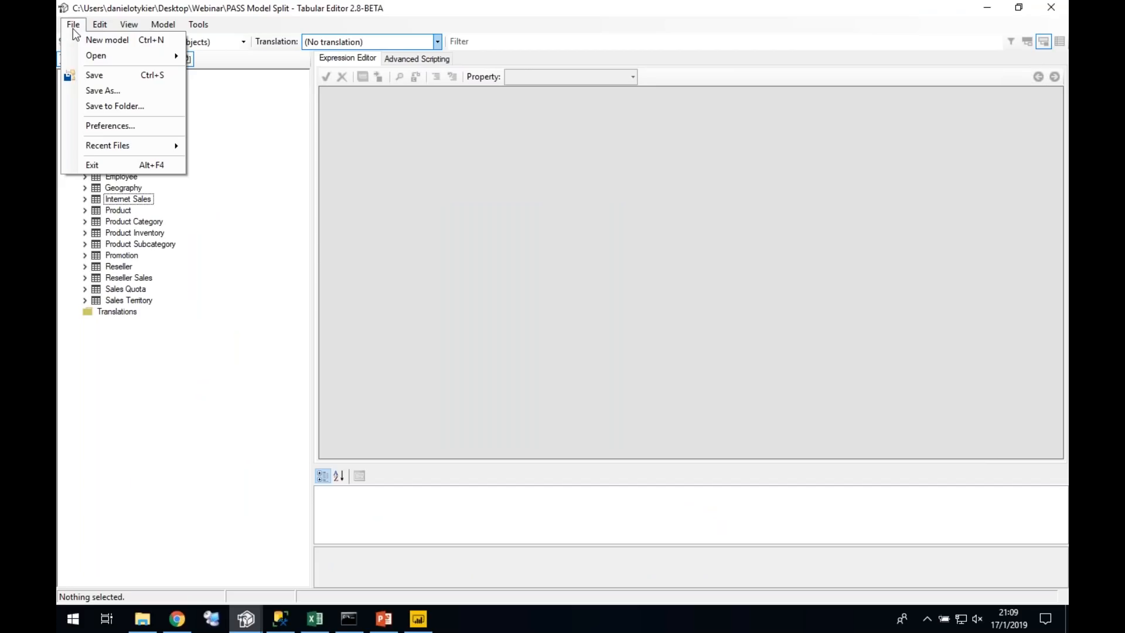
mouse_move(146, 55)
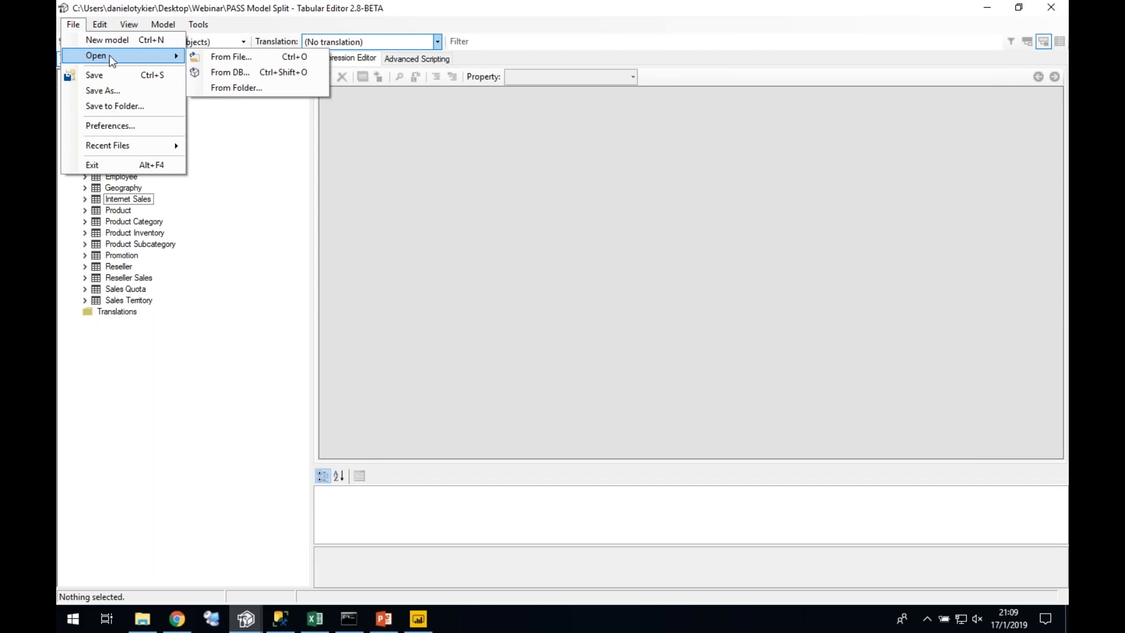
left_click(237, 88)
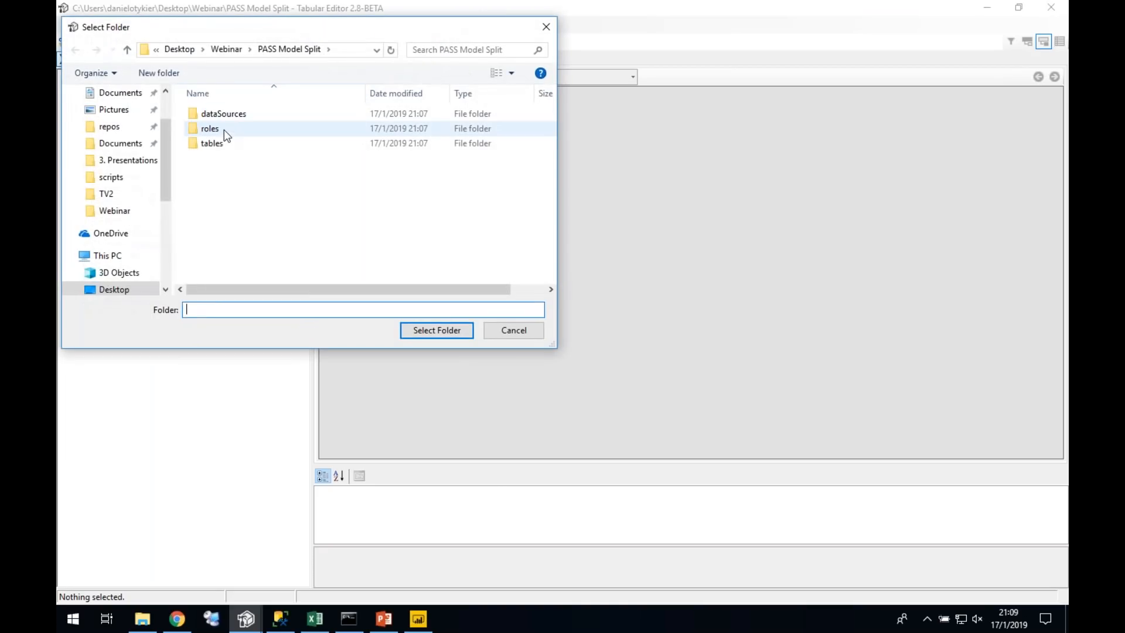
left_click(227, 49)
left_click(232, 117)
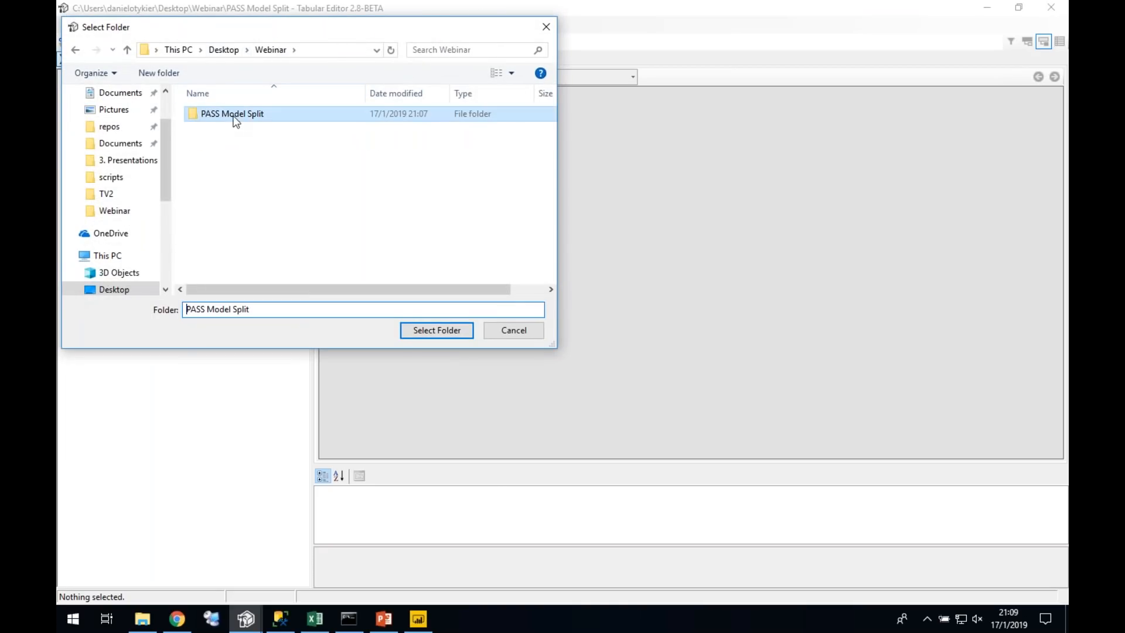
left_click(310, 202)
left_click(222, 108)
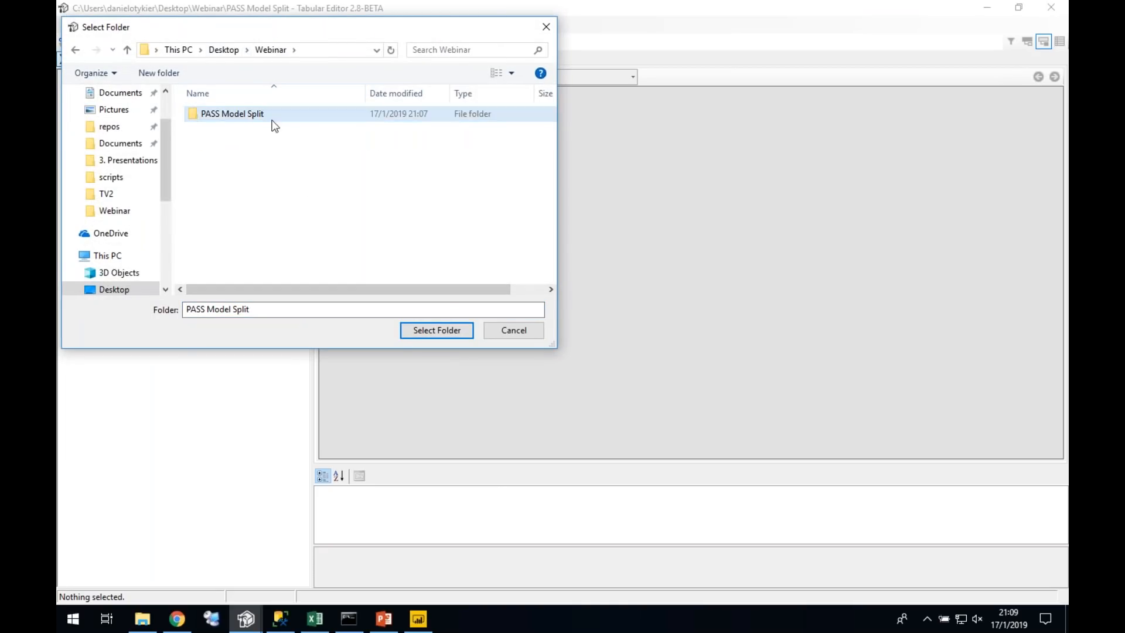
left_click(437, 330)
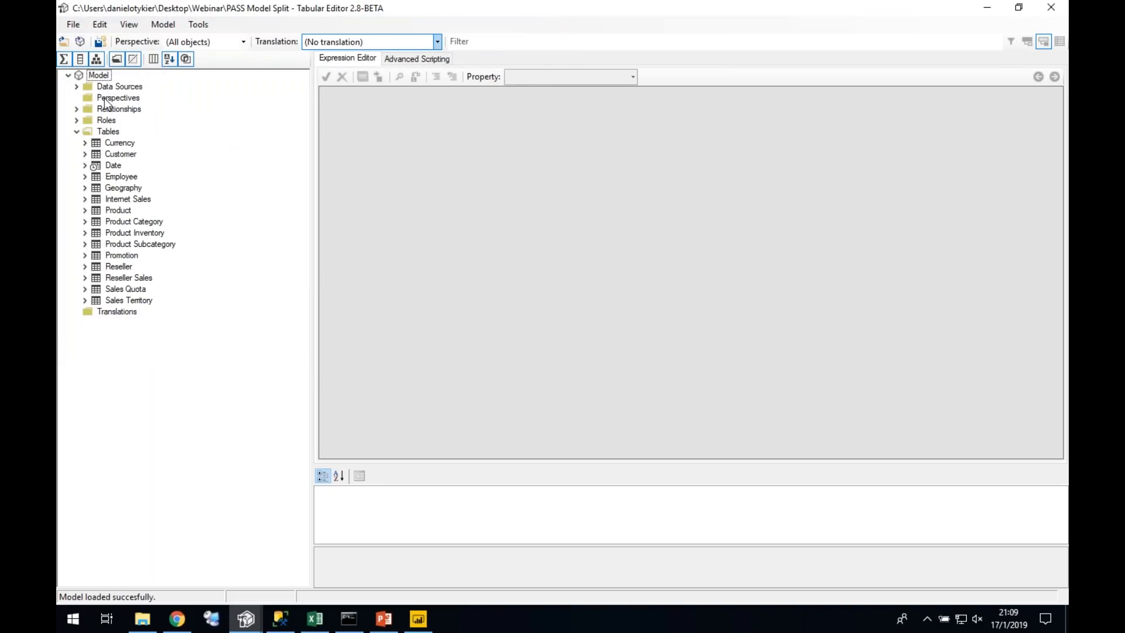
Step: Check the Save As options for a single .bim file, cancel without saving, and switch to the PowerPoint presentation
left_click(72, 27)
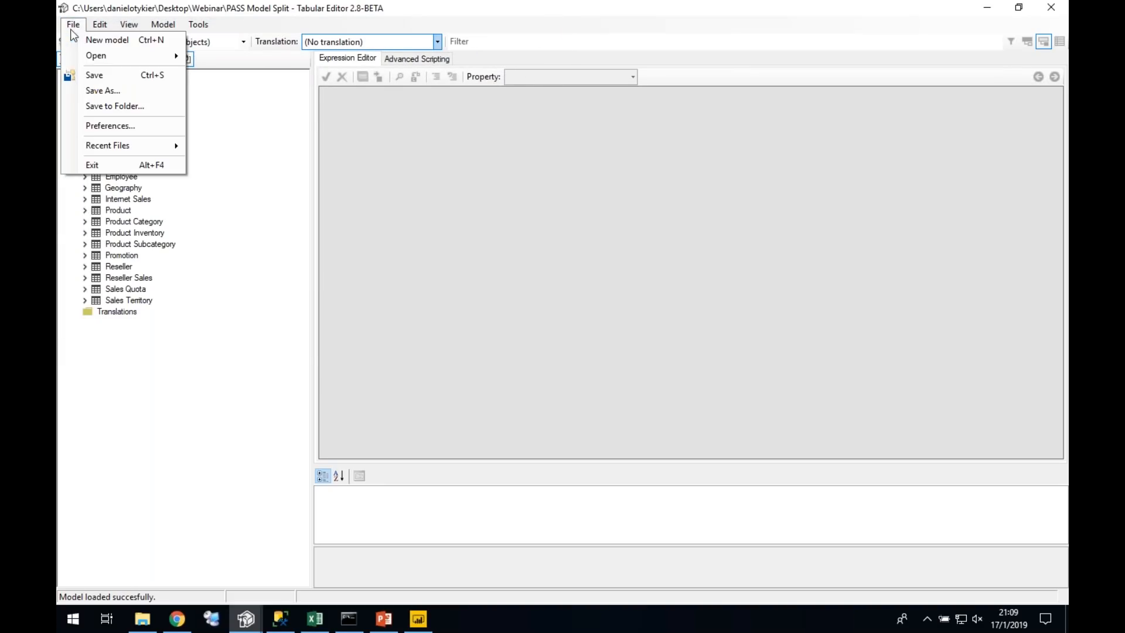
left_click(111, 91)
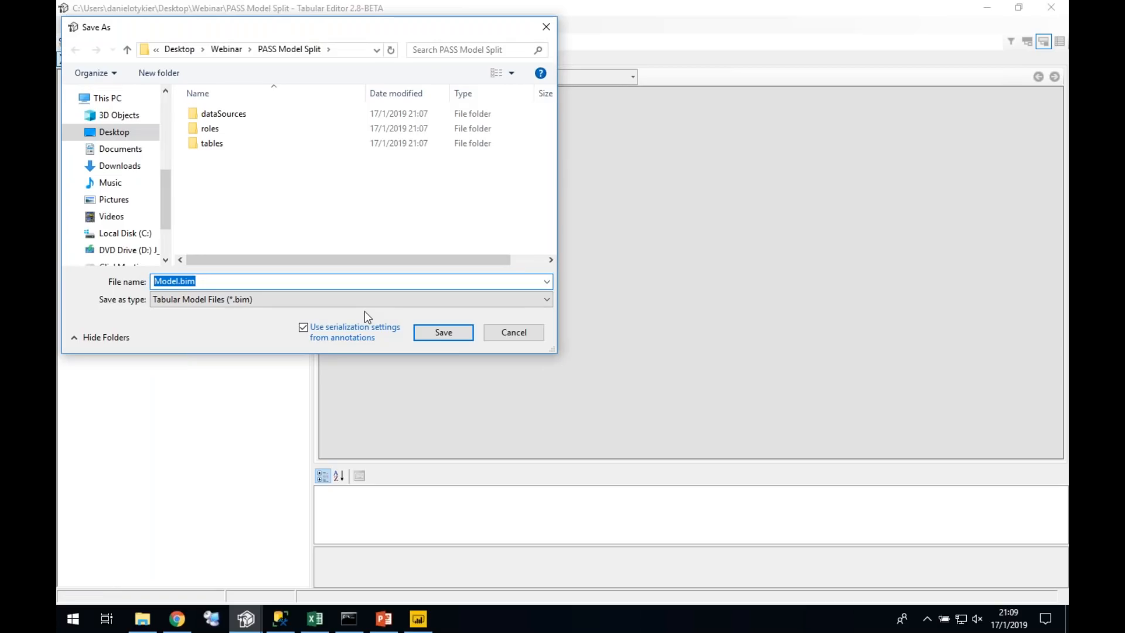
left_click(515, 333)
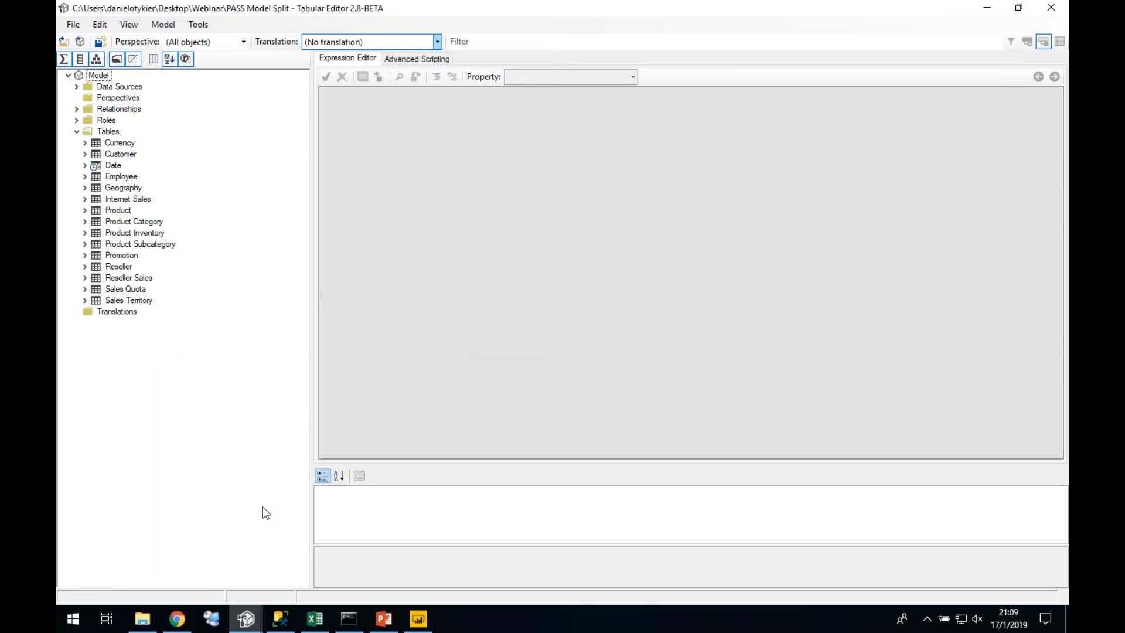
left_click(384, 619)
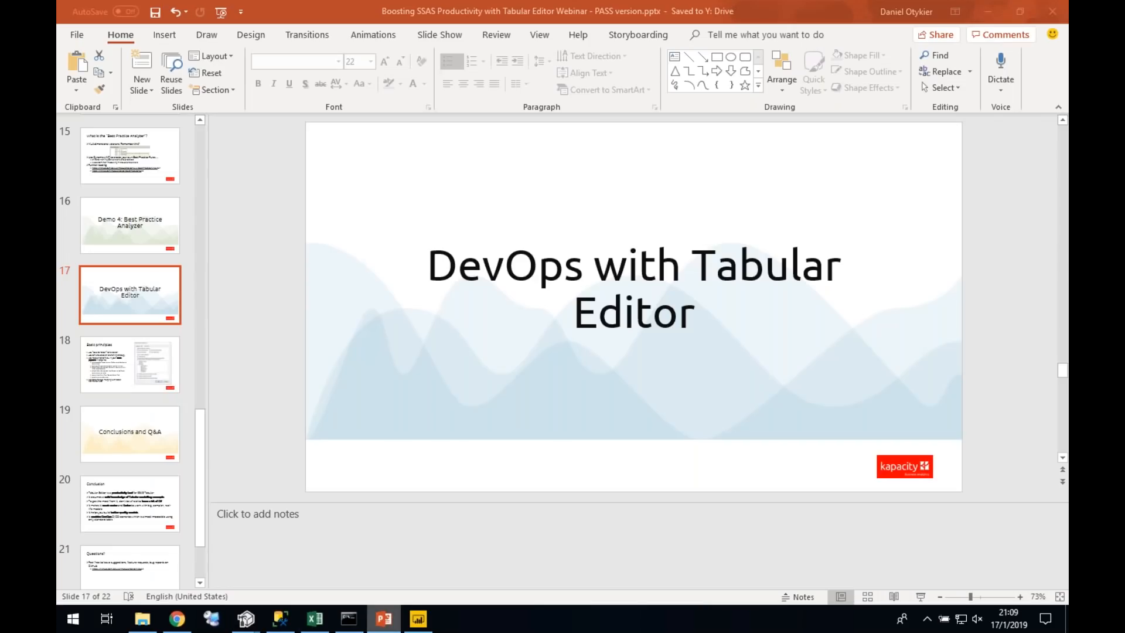
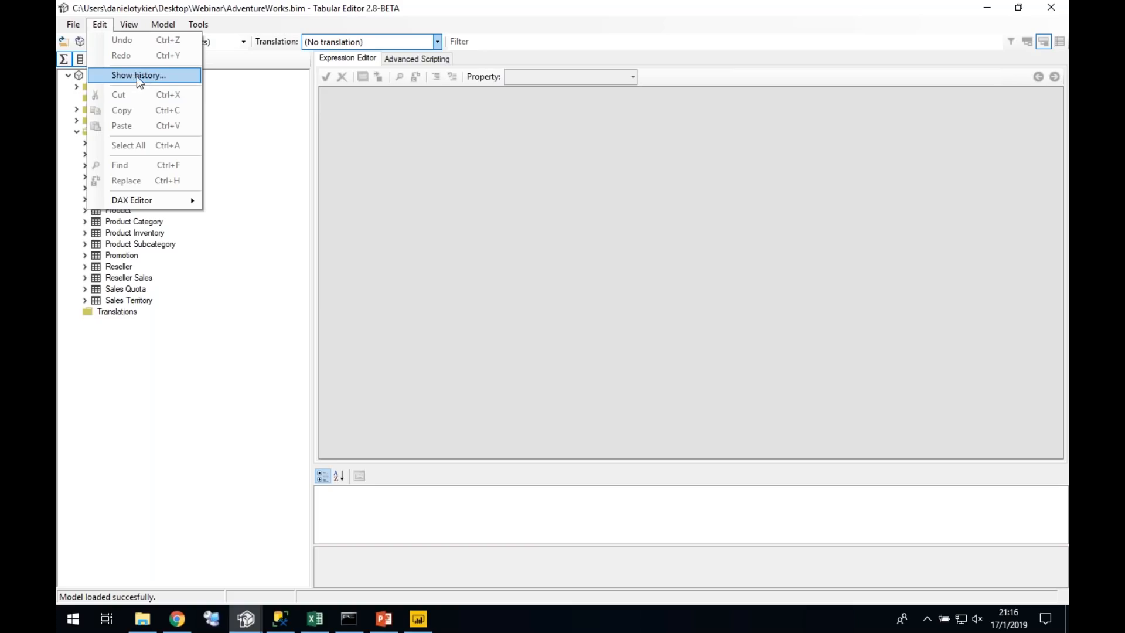
Step: View the change history of the AdventureWorks.bim model in Tabular Editor and close it again
left_click(137, 76)
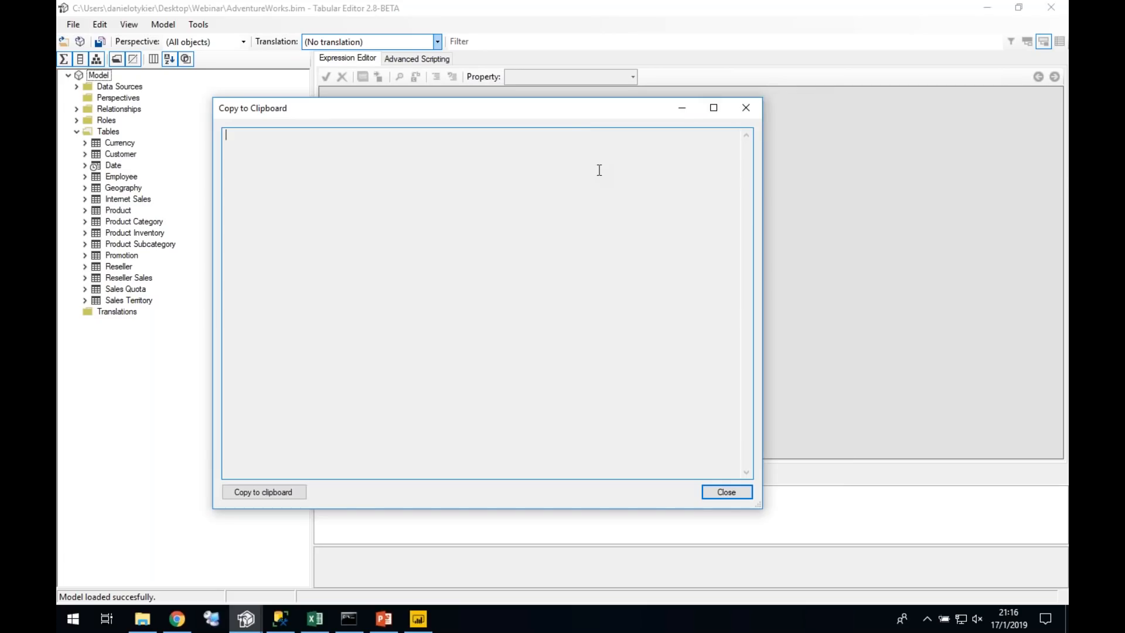
left_click(745, 111)
left_click(100, 24)
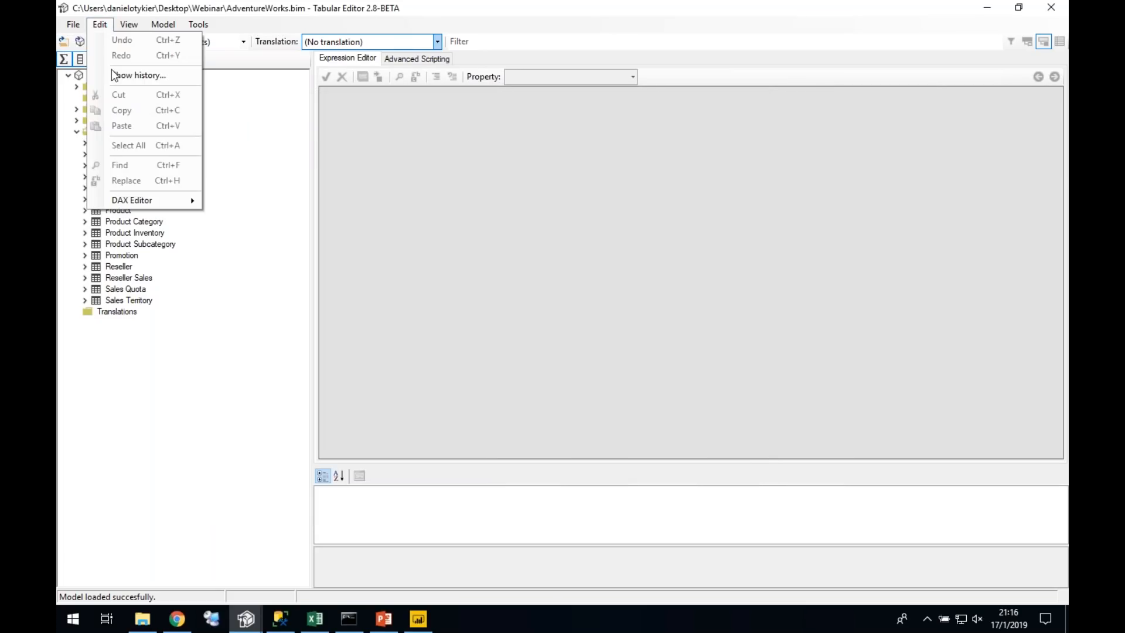
left_click(100, 24)
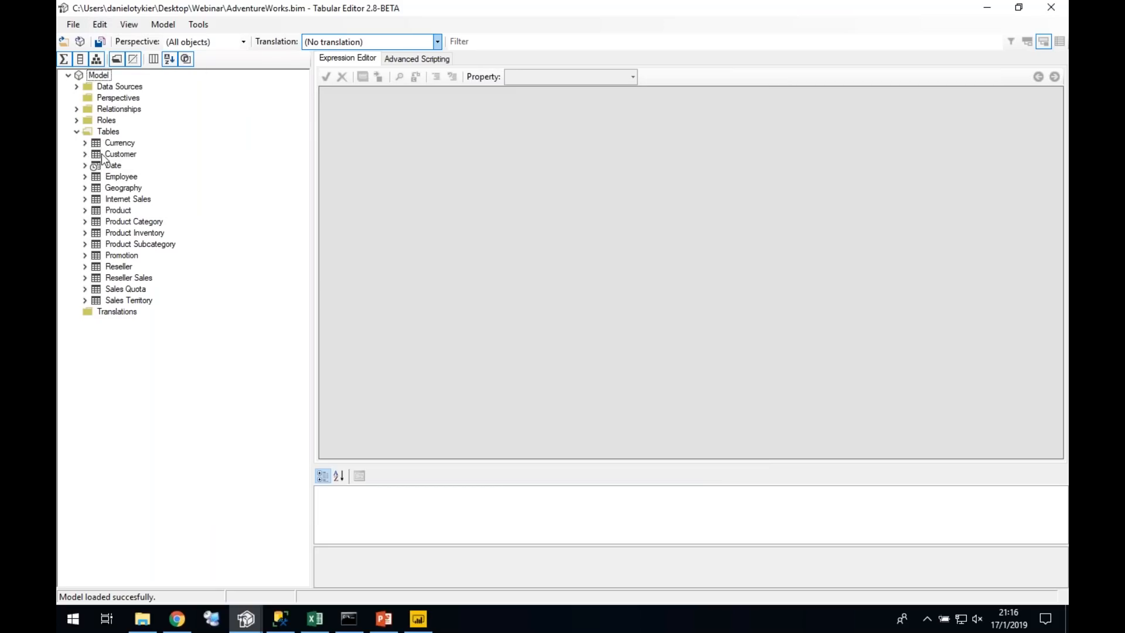
Step: Rename the Internet Sales table to "Internet Sales X"
left_click(120, 199)
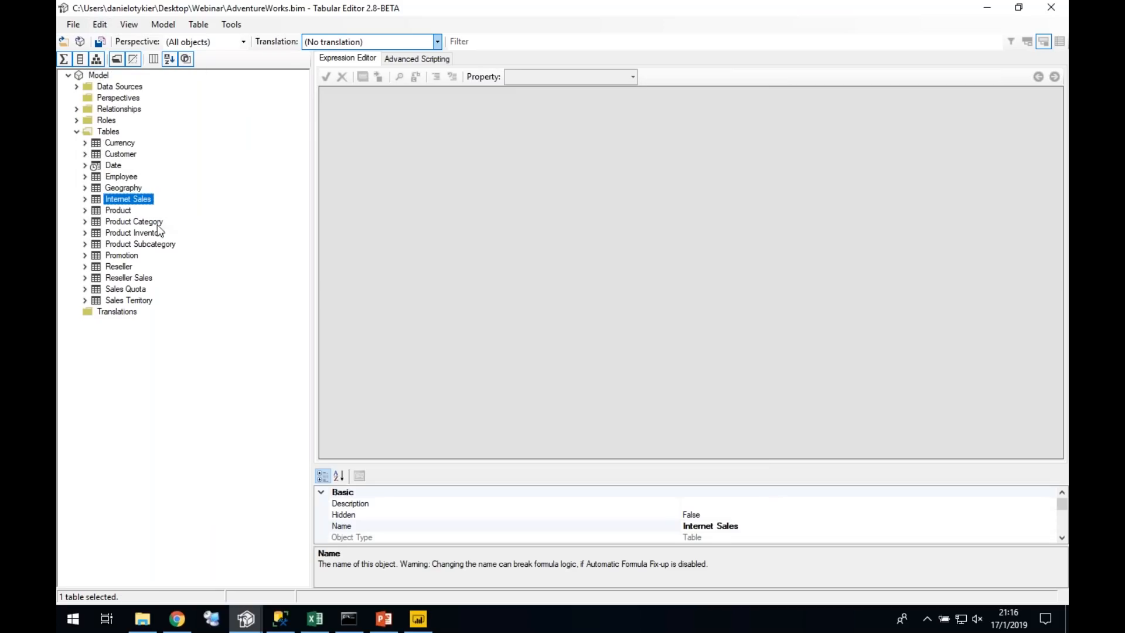
key("F2")
type("X")
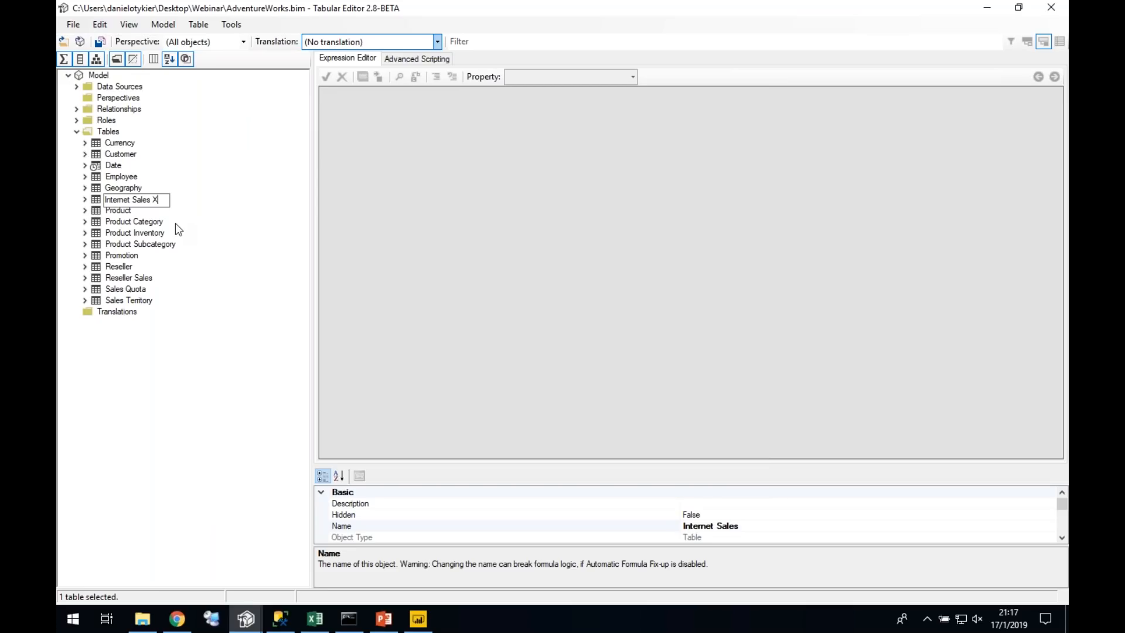
key("Return")
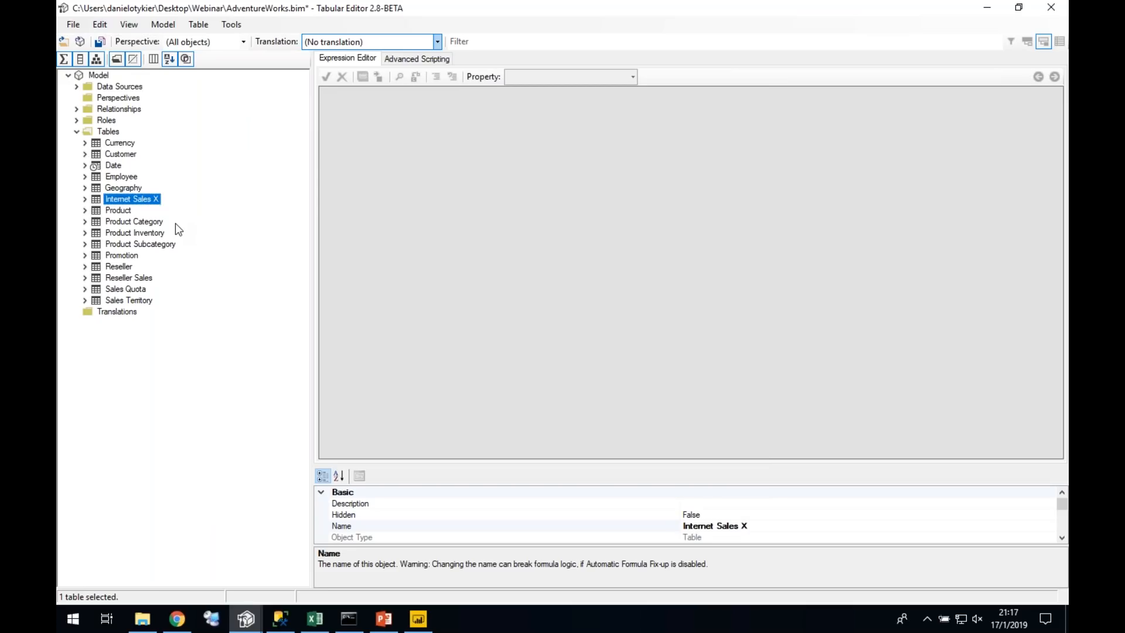
Step: Show the change history in a widened window and examine the logged entries for the table rename and dependent measure expression
left_click(104, 24)
left_click(123, 76)
left_click(439, 214)
left_click_drag(288, 183, 99, 189)
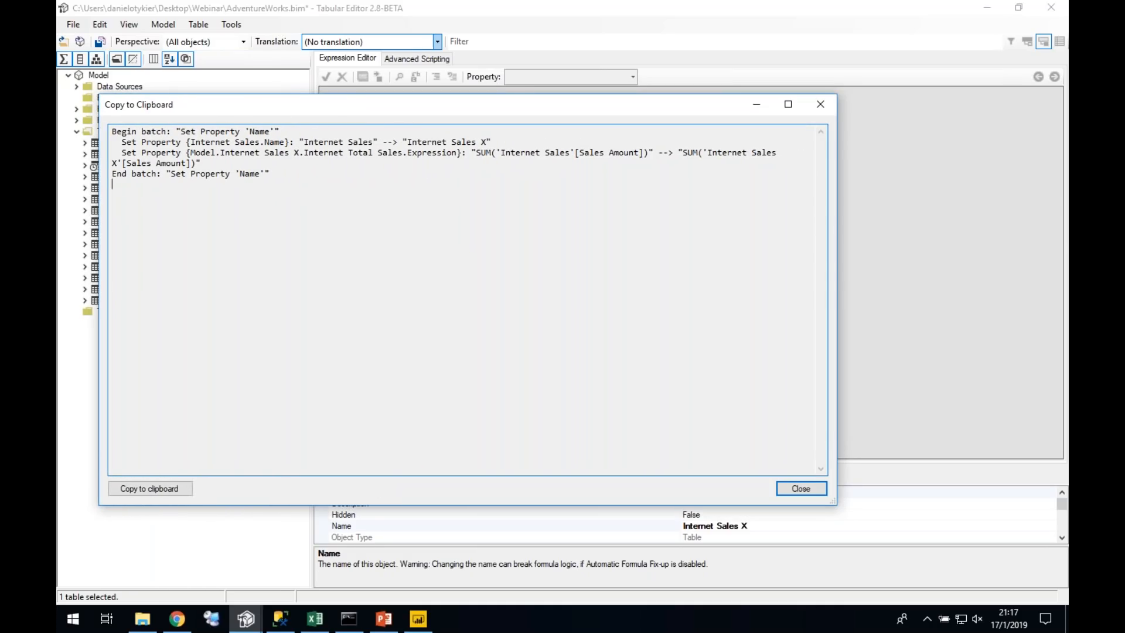
left_click_drag(835, 445, 1067, 446)
left_click_drag(122, 143, 500, 144)
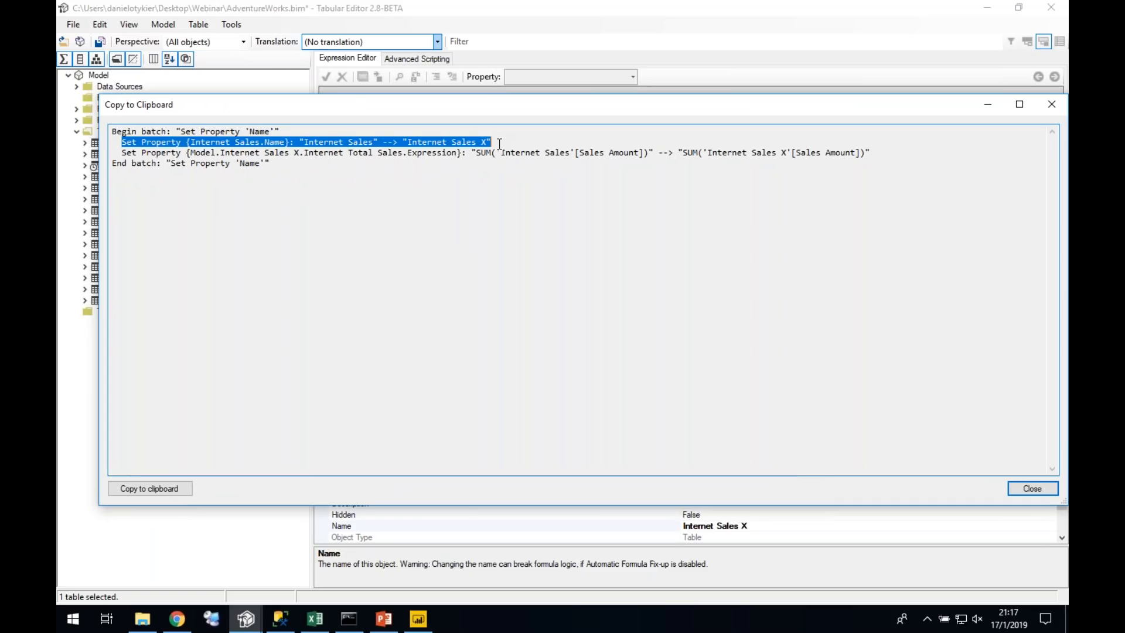
left_click(428, 147)
left_click_drag(407, 145, 490, 147)
left_click(490, 146)
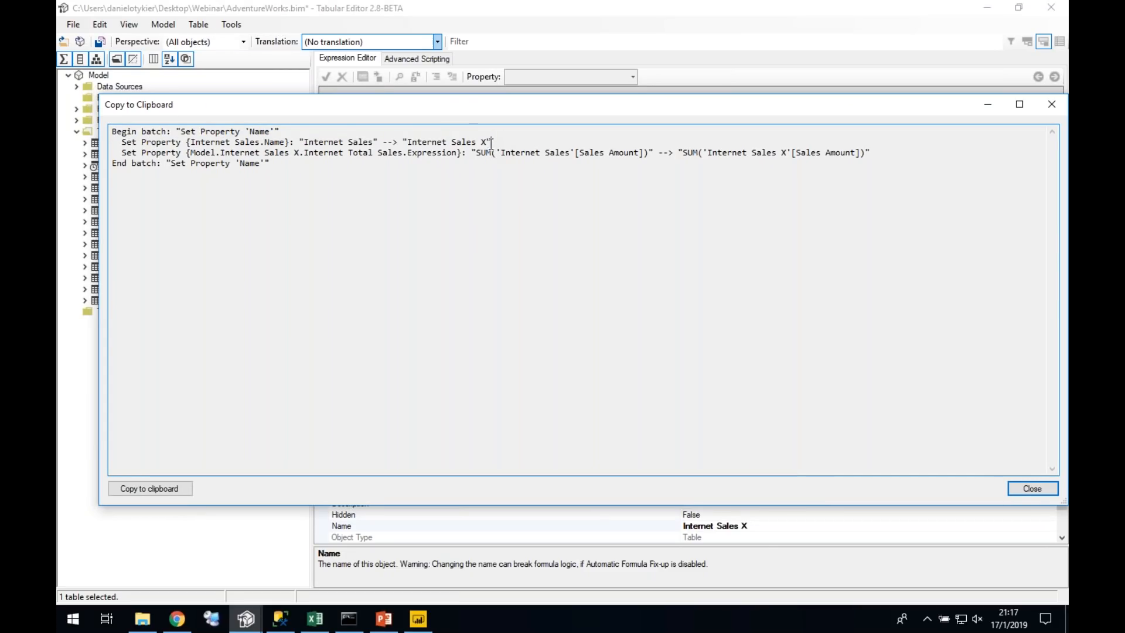
Step: Examine the updated measure expression in the logged change history, highlighting the new SUM reference, and close the history window
left_click_drag(448, 114, 380, 276)
left_click_drag(406, 318, 798, 317)
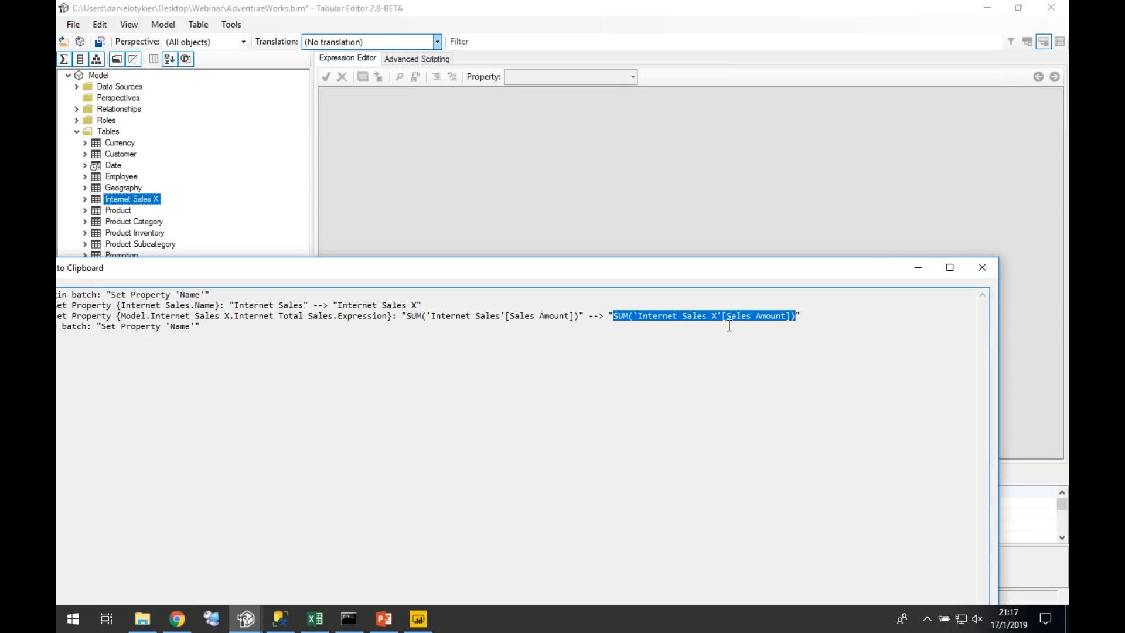
left_click_drag(70, 268, 146, 84)
left_click(1039, 471)
Step: Rename the Internet Sales X table to "Internet Sales XY"
left_click(130, 211)
left_click(130, 189)
left_click(130, 199)
key("F2")
key("End")
type("Y")
key("Return")
Step: Show the change history again in a widened window and examine the logged batches for both table renames
left_click(100, 25)
left_click(139, 75)
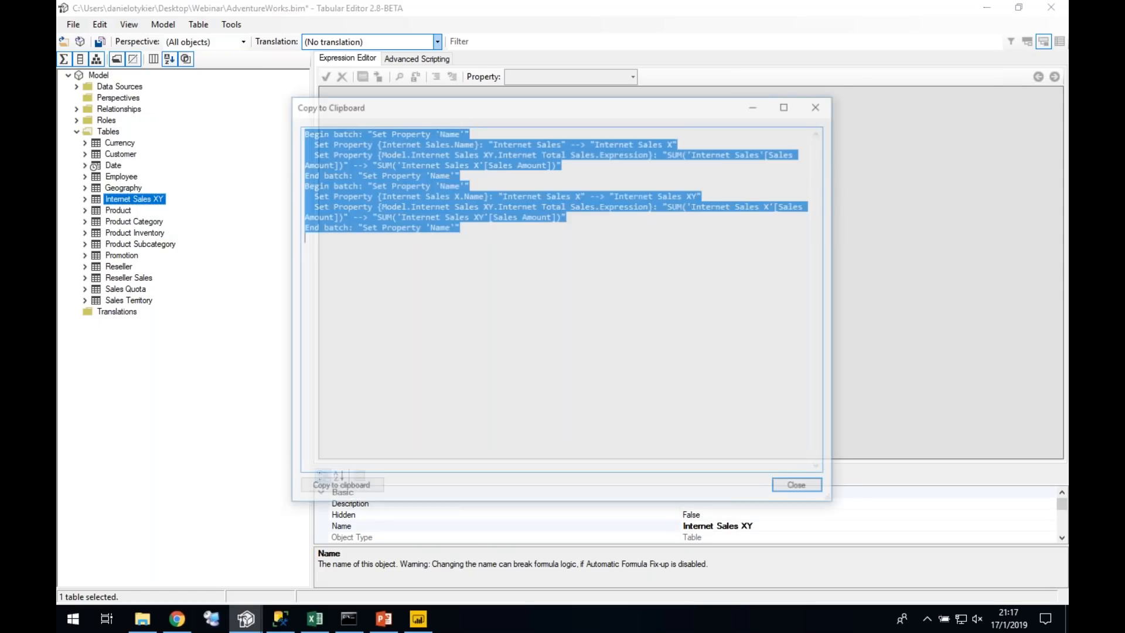
left_click_drag(534, 105, 396, 131)
left_click_drag(700, 254, 1039, 254)
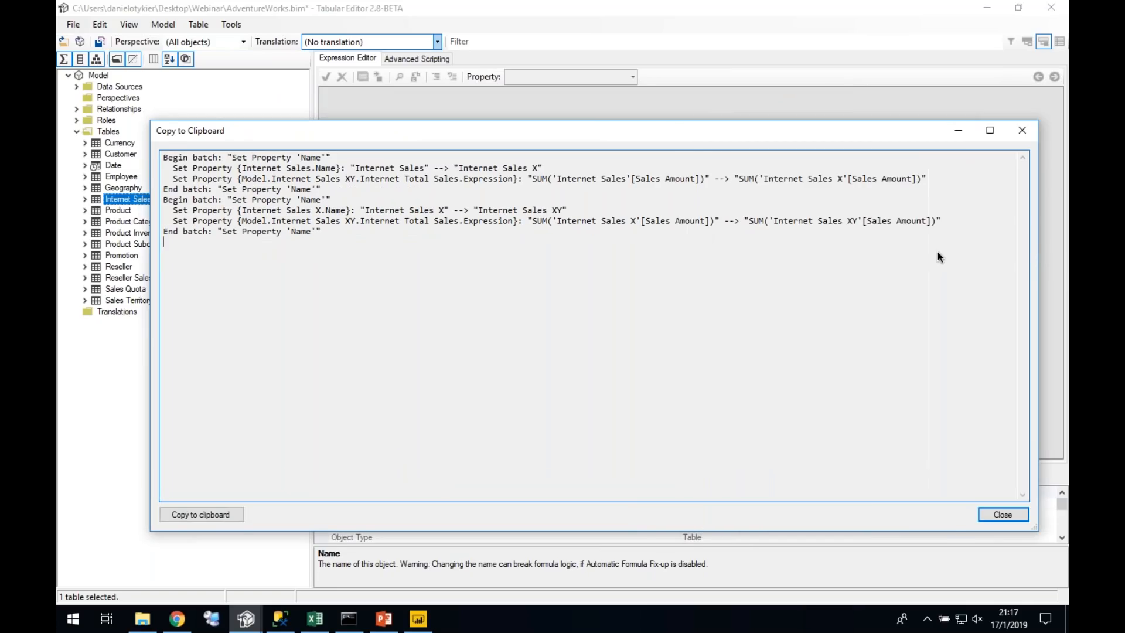
left_click_drag(391, 137, 299, 244)
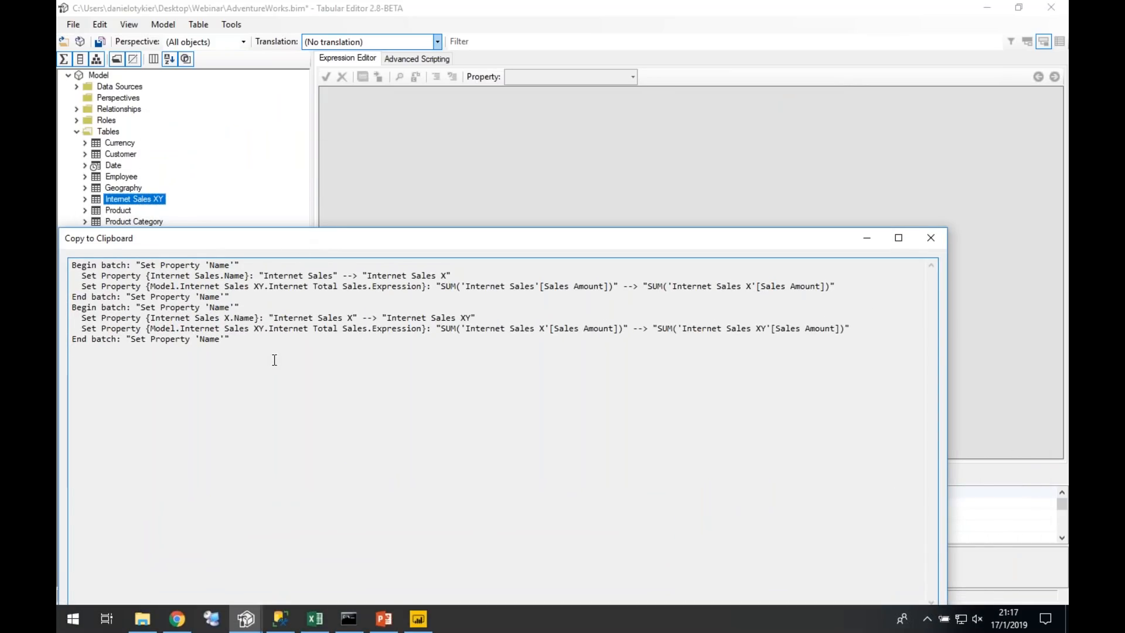
left_click_drag(274, 356, 58, 227)
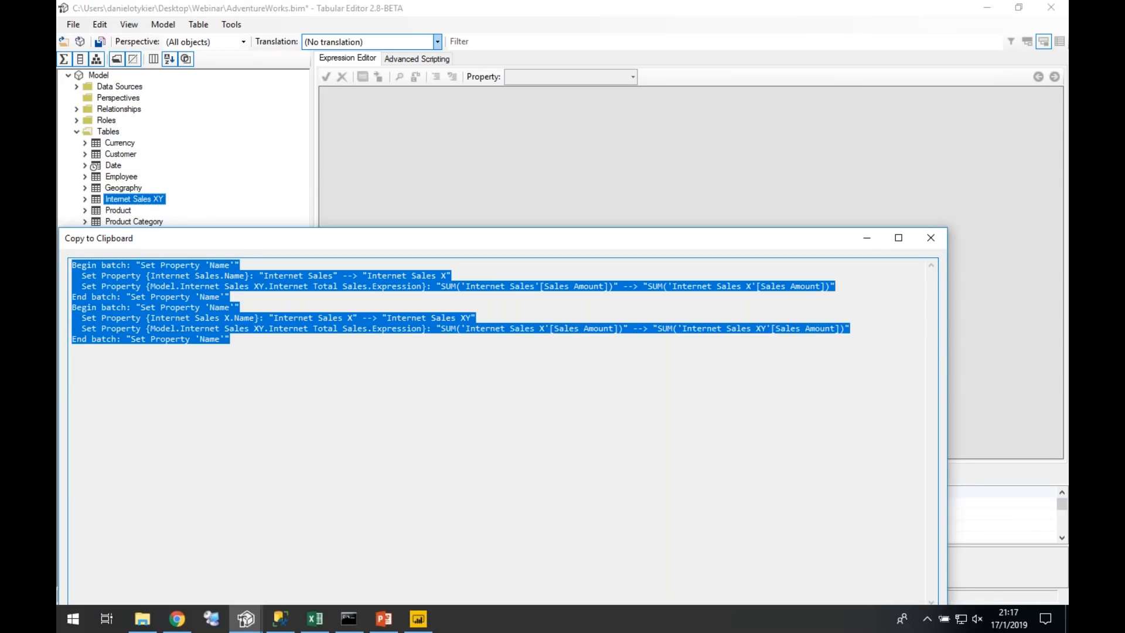
left_click(225, 355)
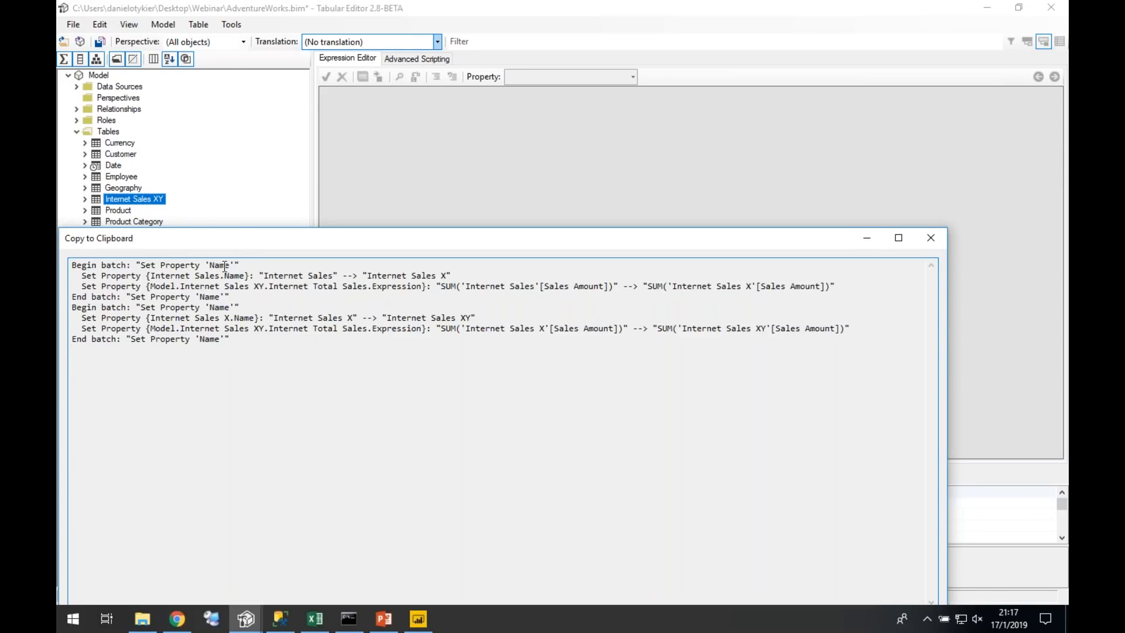
Step: Select the entire change history text without copying it and close the history window
left_click_drag(232, 240, 281, 121)
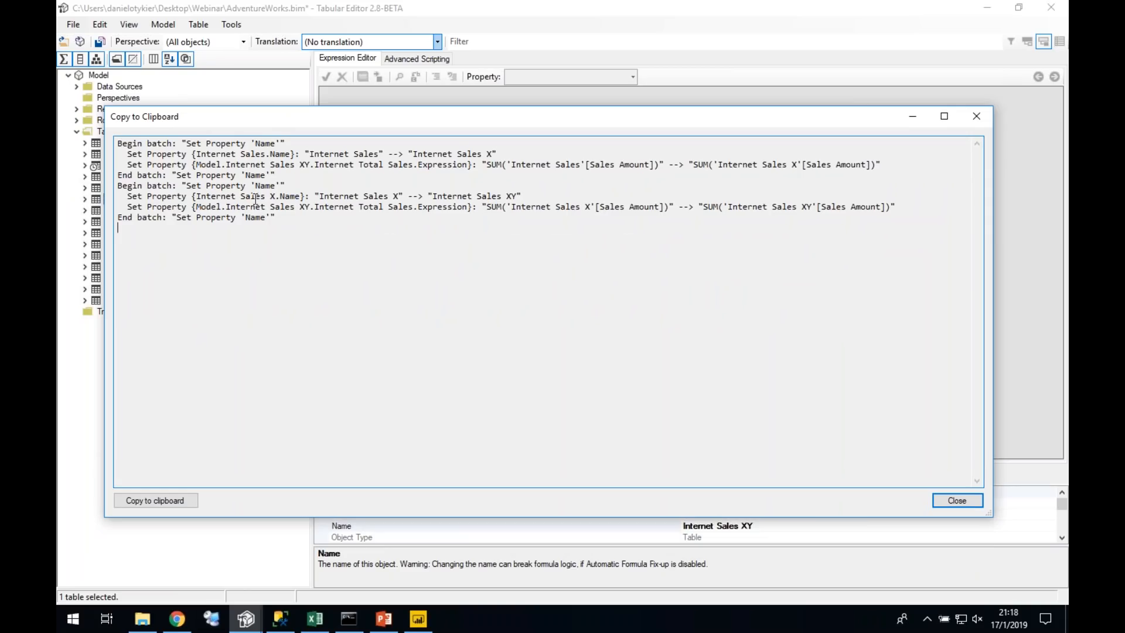
mouse_move(221, 111)
left_mouse_down()
mouse_move(214, 138)
mouse_move(231, 138)
mouse_move(206, 142)
mouse_move(227, 115)
left_mouse_up()
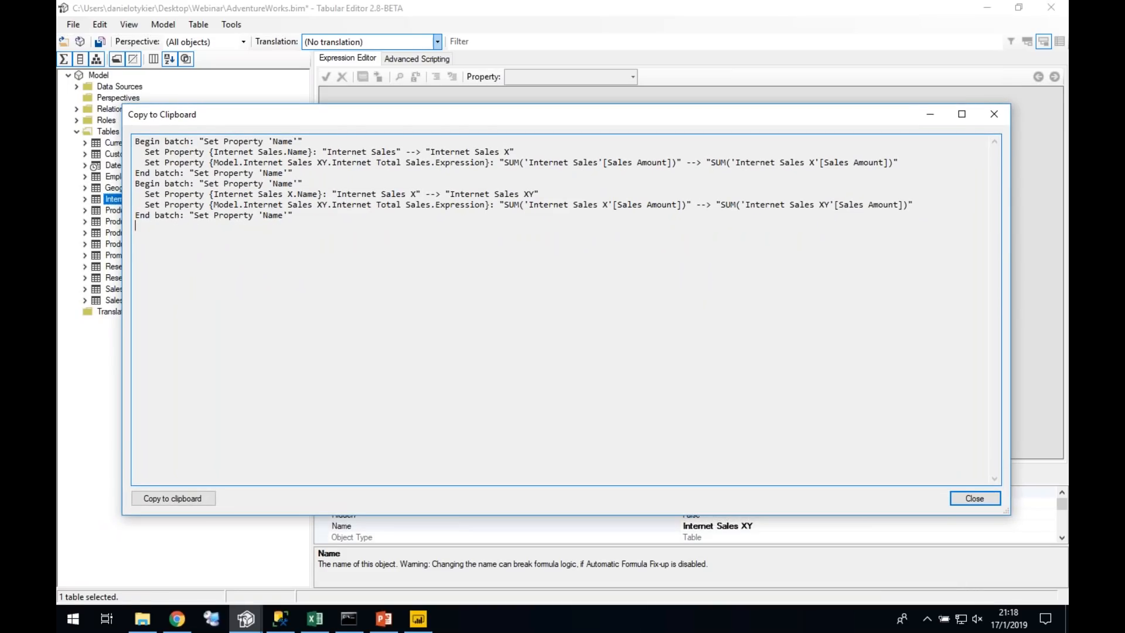
key("ctrl+a")
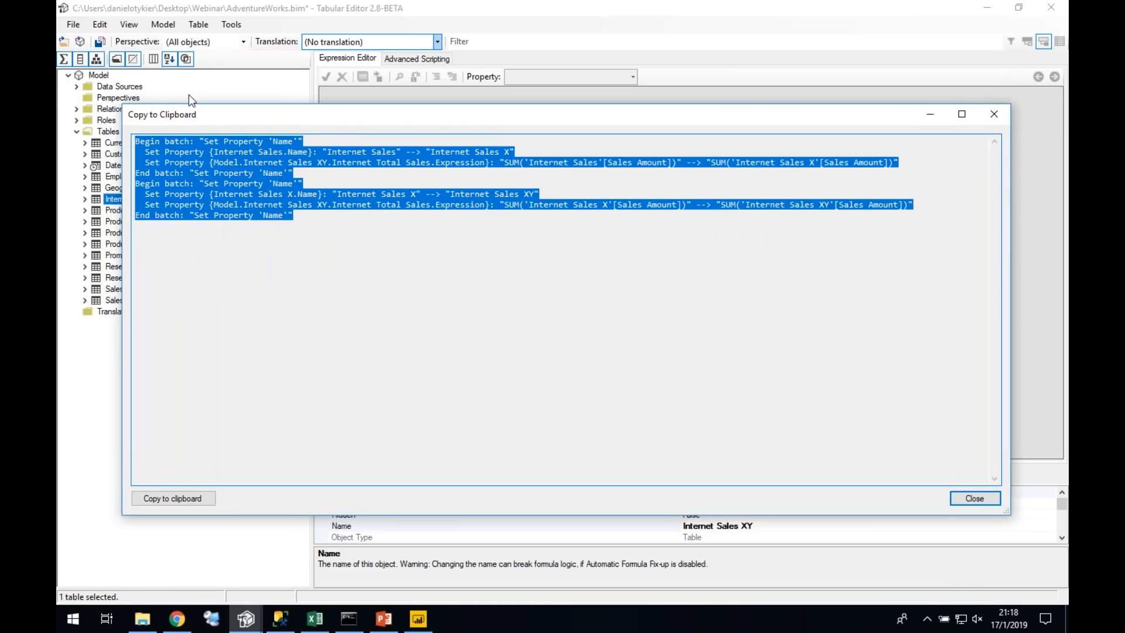
left_click_drag(172, 116, 51, 160)
left_click_drag(710, 175, 650, 186)
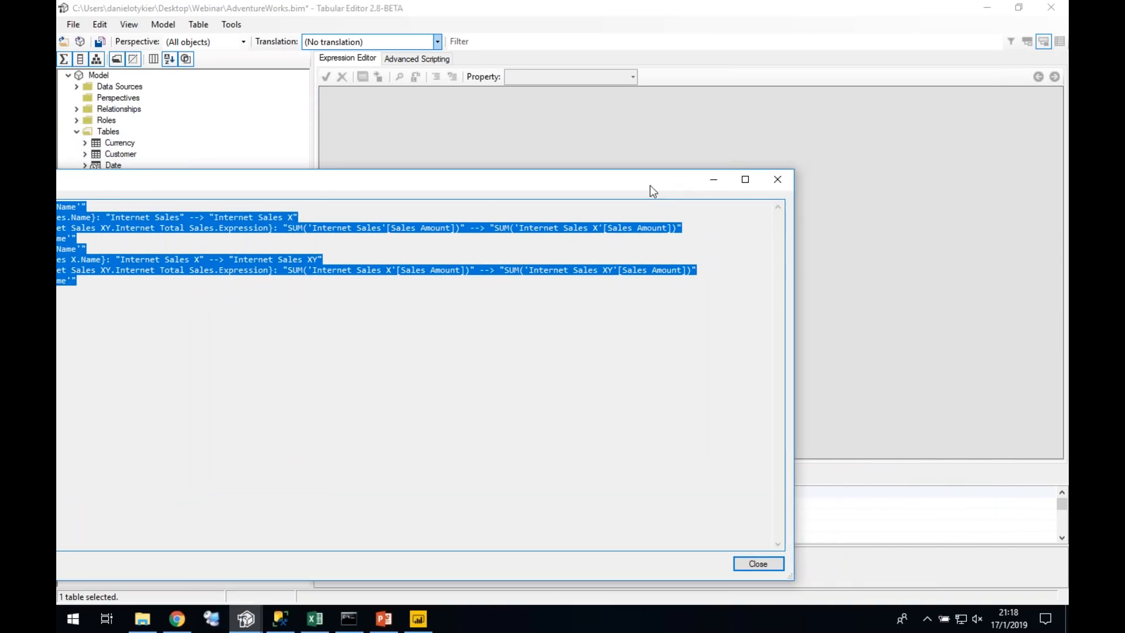
left_click(777, 180)
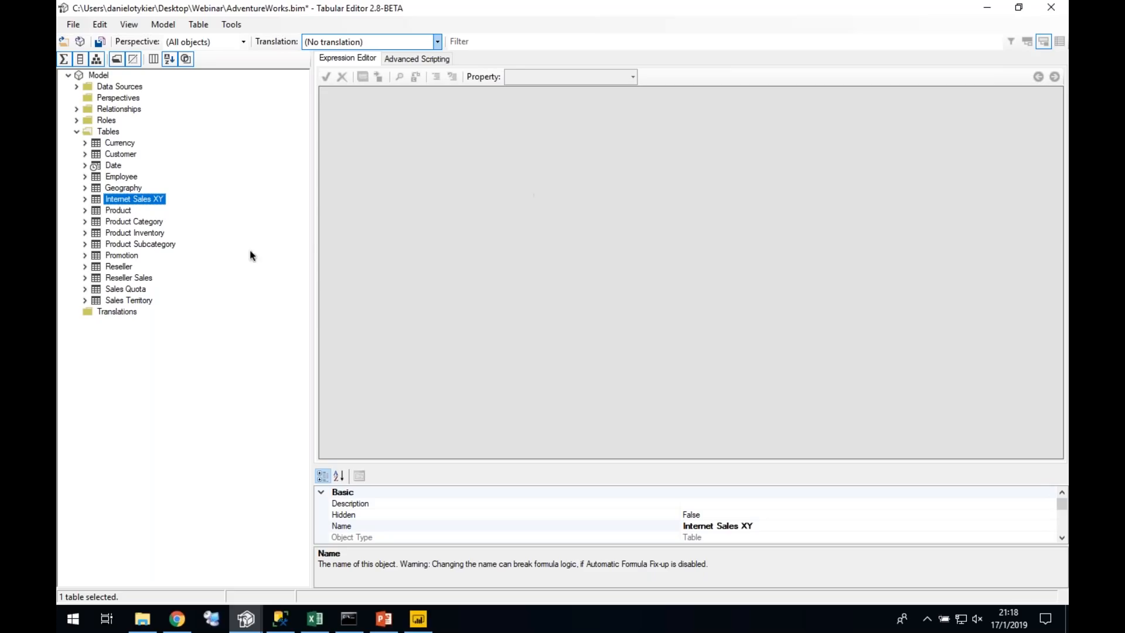
Step: Show the dependencies of the Product table, listing the objects that depend on it
right_click(115, 210)
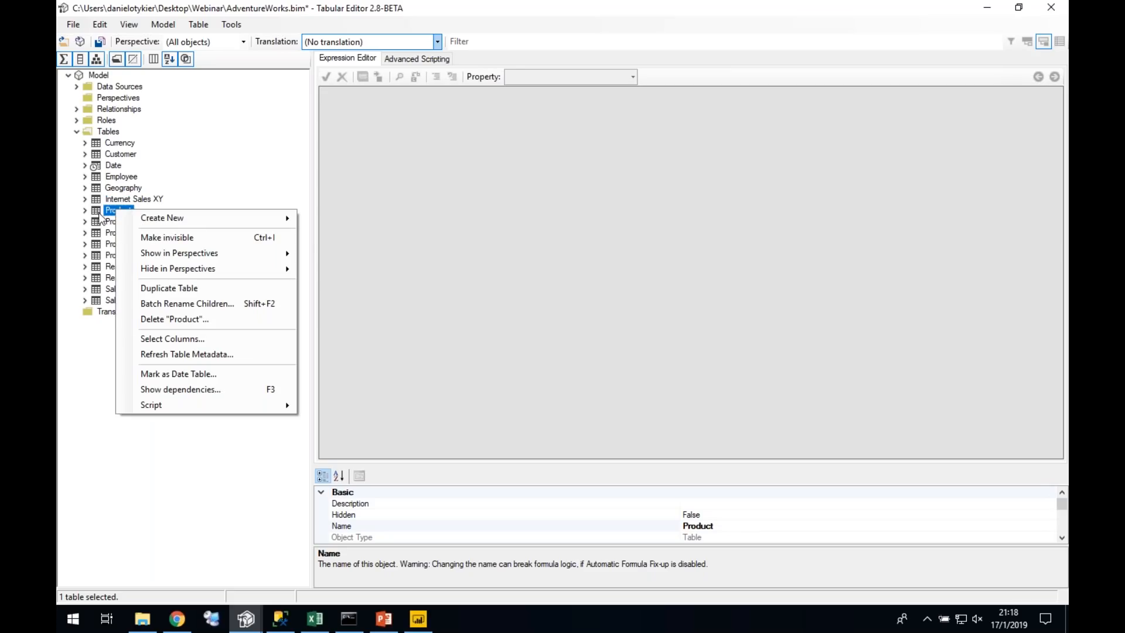
left_click(85, 266)
left_click(85, 266)
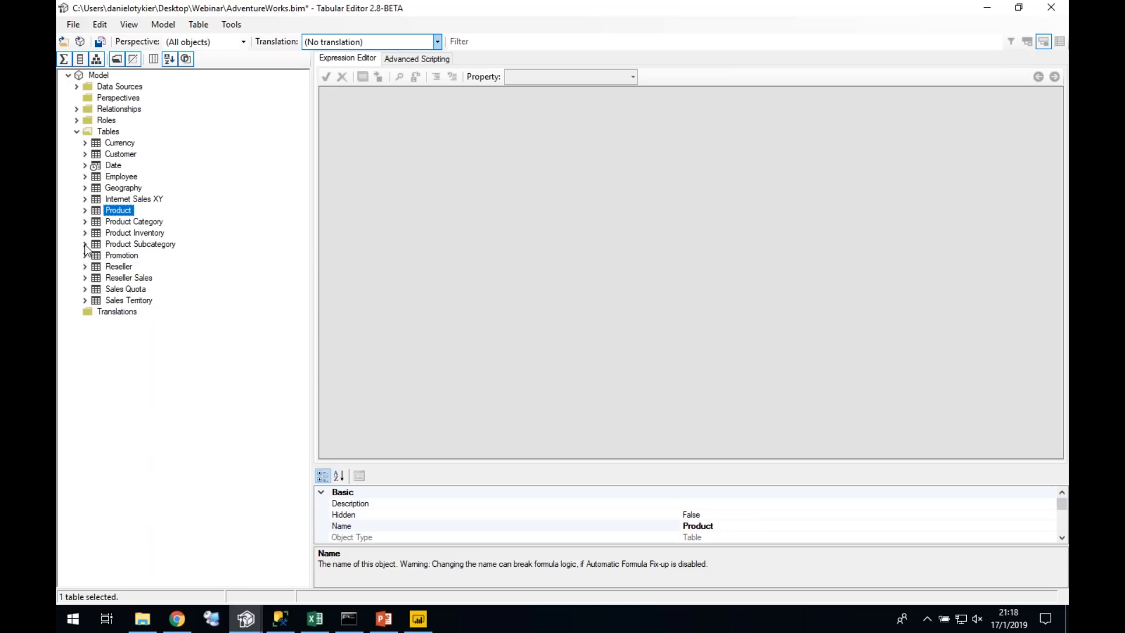
right_click(121, 215)
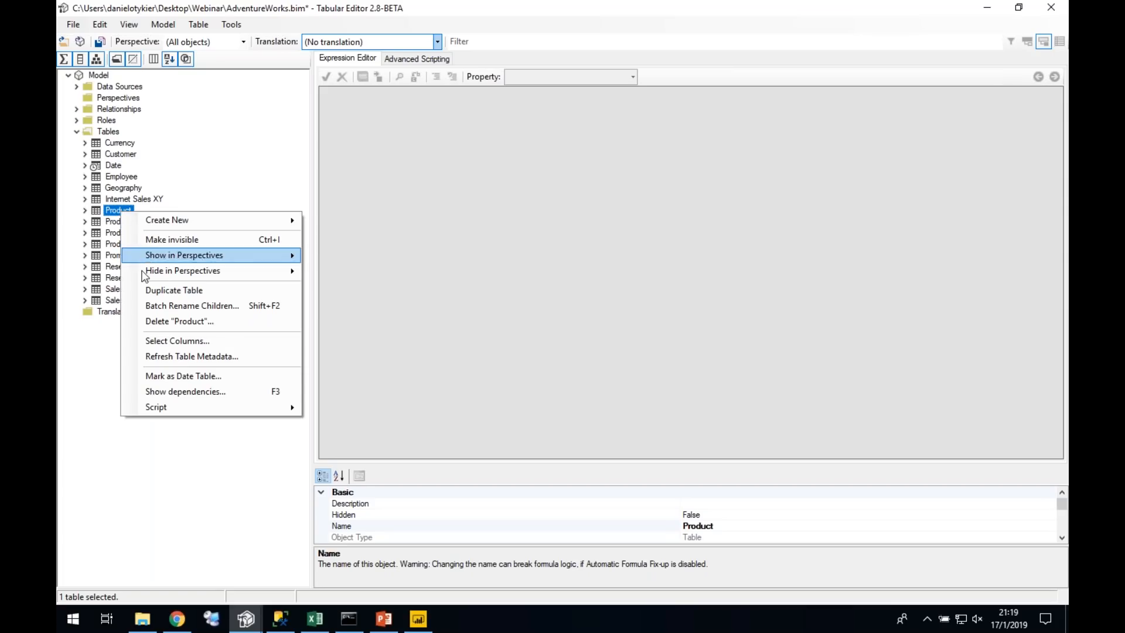
left_click(196, 392)
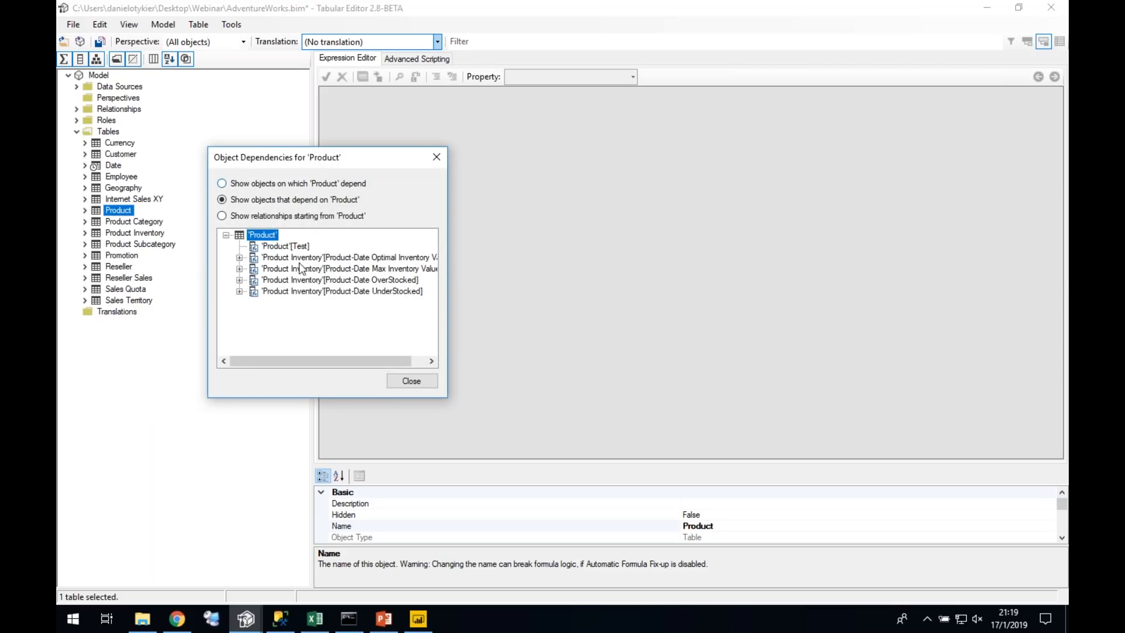
mouse_move(291, 273)
Step: Go to the Product-Date Optimal Inventory Value column from the dependencies, examine the 'Product' reference in its expression, and close the dependencies window
double_click(297, 256)
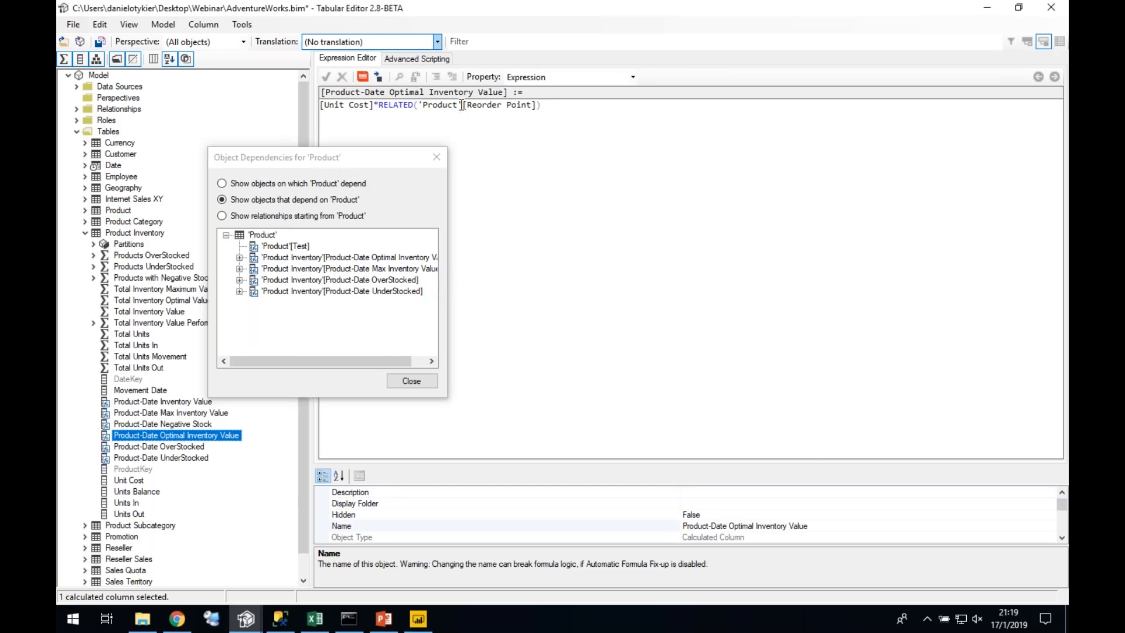
left_click_drag(378, 106, 535, 106)
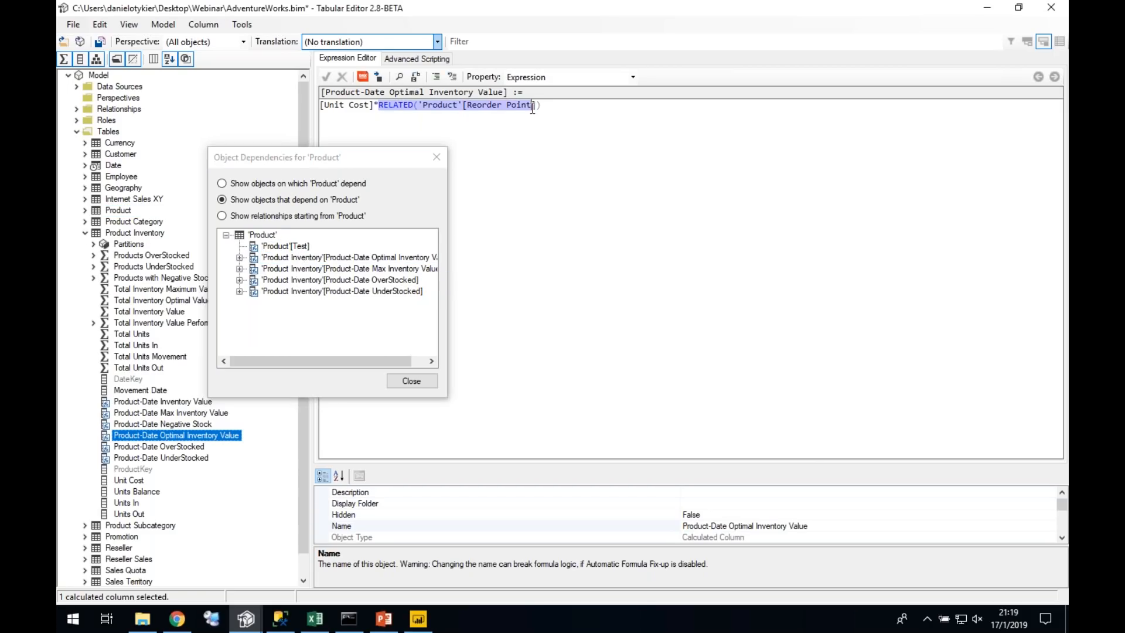
left_click(475, 104)
left_click_drag(420, 104, 462, 105)
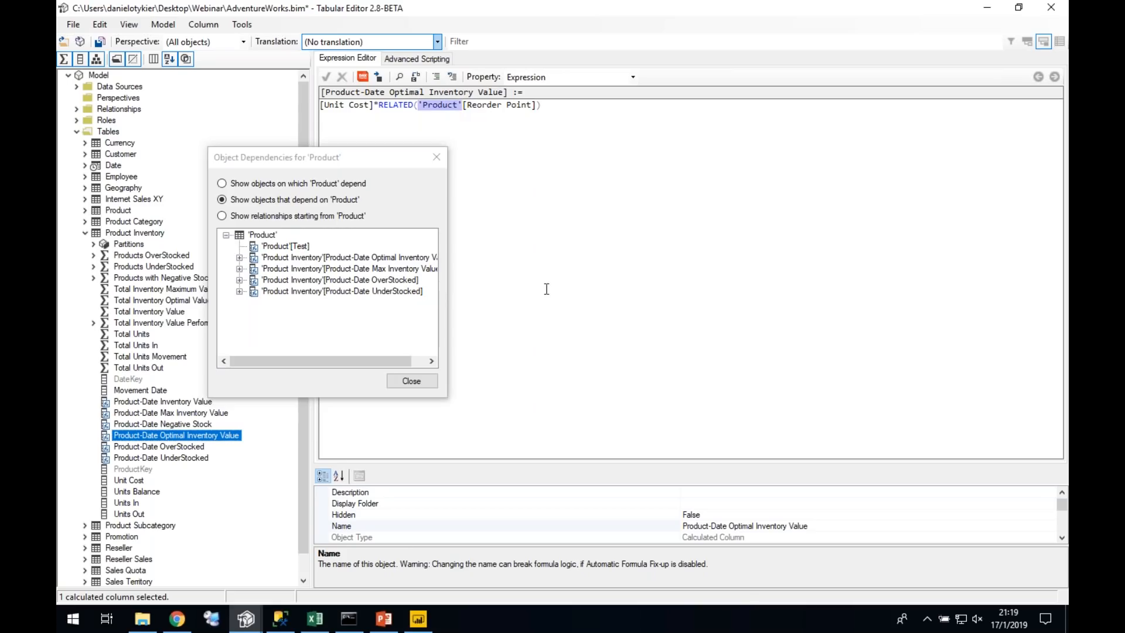
mouse_move(295, 162)
left_mouse_down()
mouse_move(324, 146)
mouse_move(305, 154)
left_mouse_up()
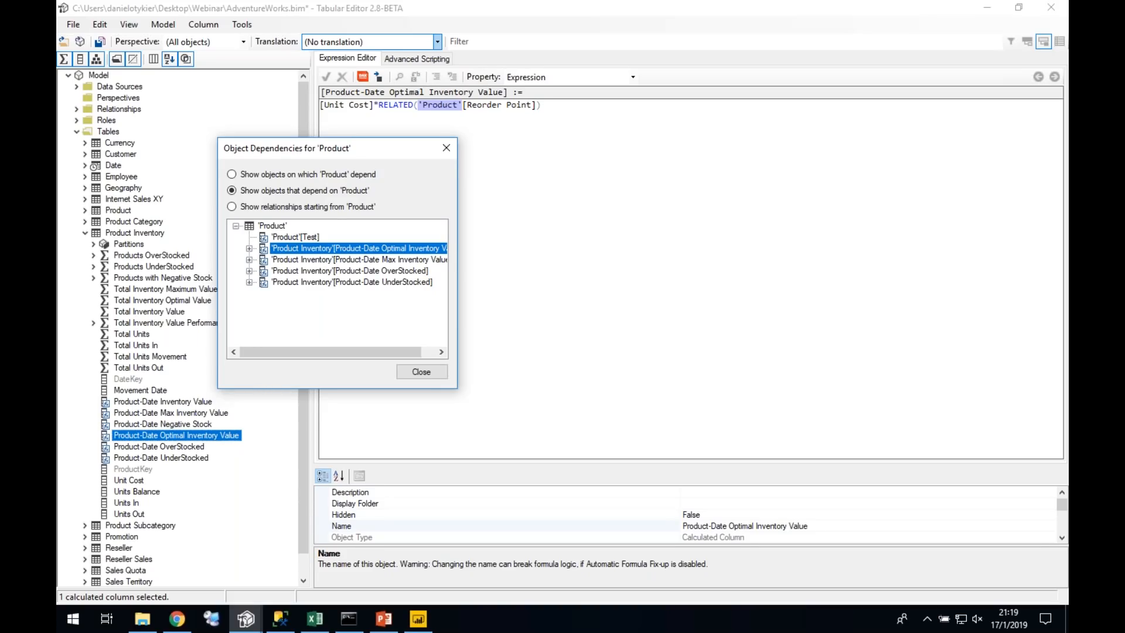
left_click(446, 148)
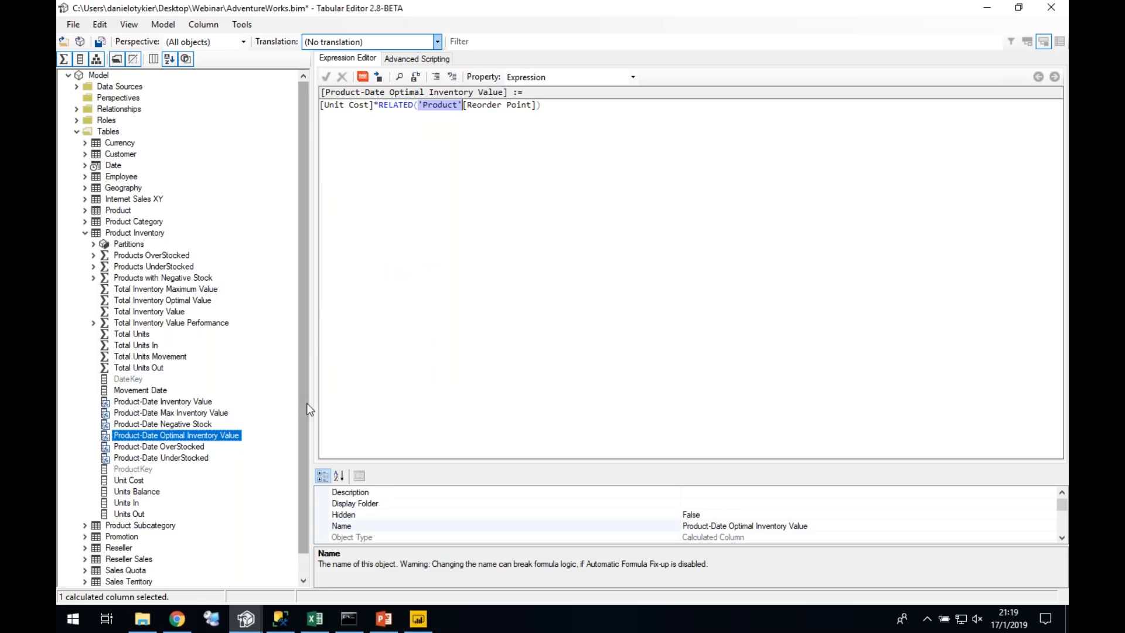
Step: Switch to Chrome and go from the BestPracticeRules page to github.com/otykier/tabulareditor
left_click(176, 626)
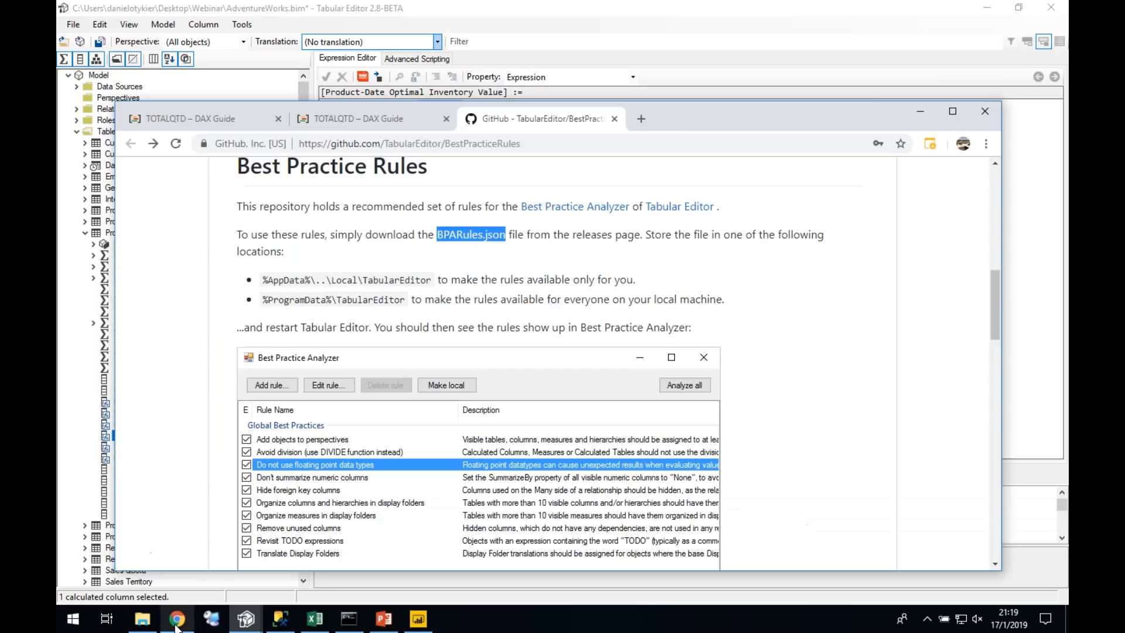
scroll(709, 378, "up", 8)
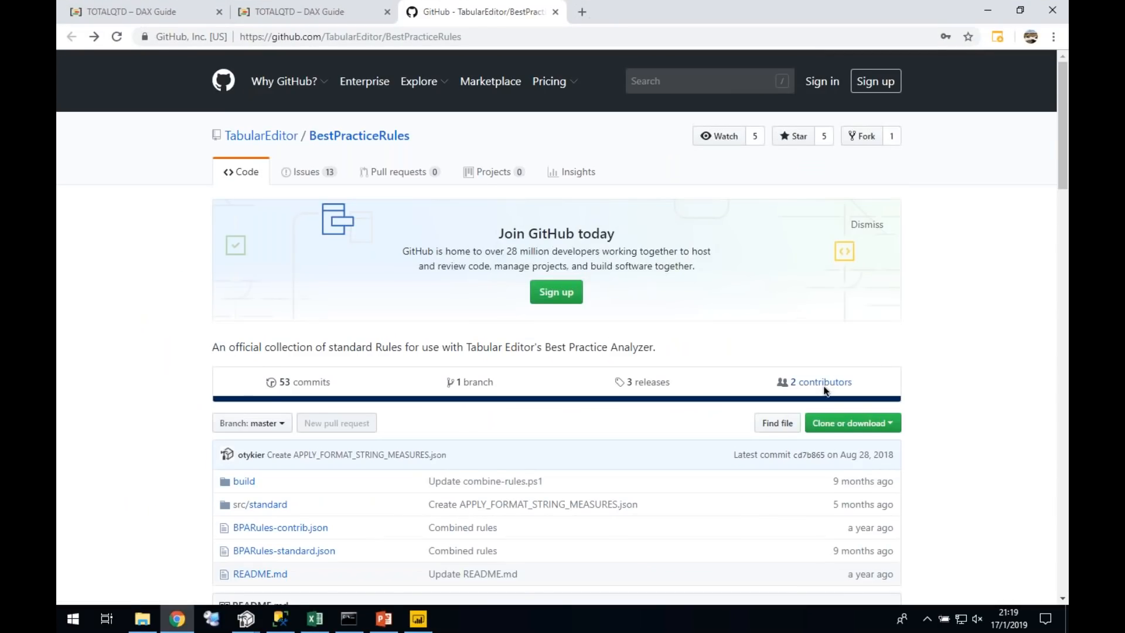
left_click(377, 36)
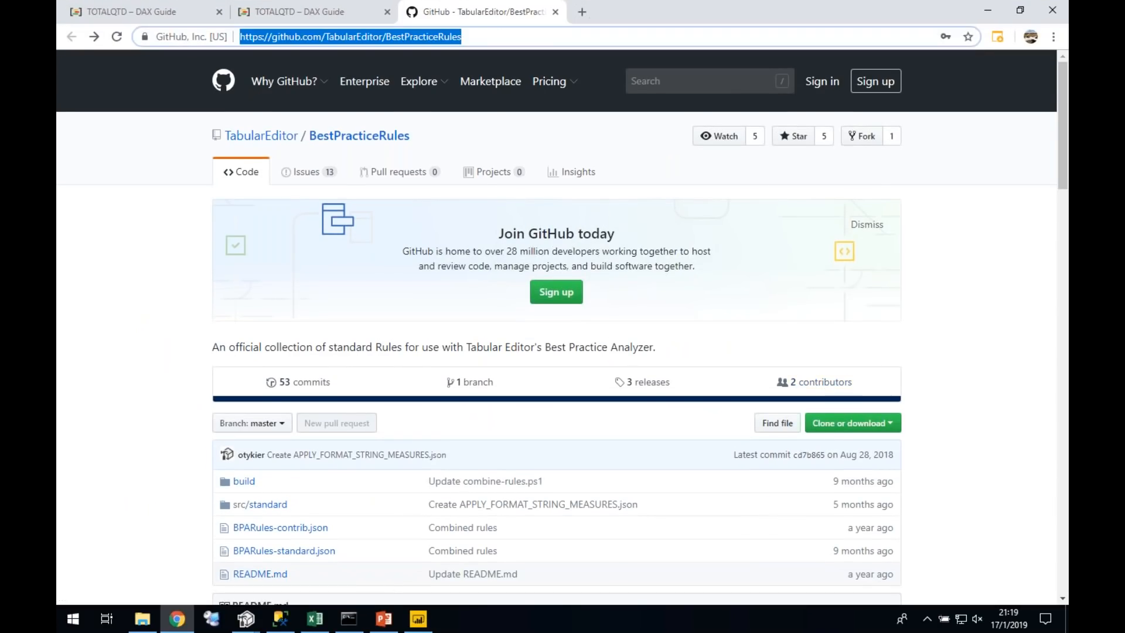
type("bi")
key("BackSpace")
key("BackSpace")
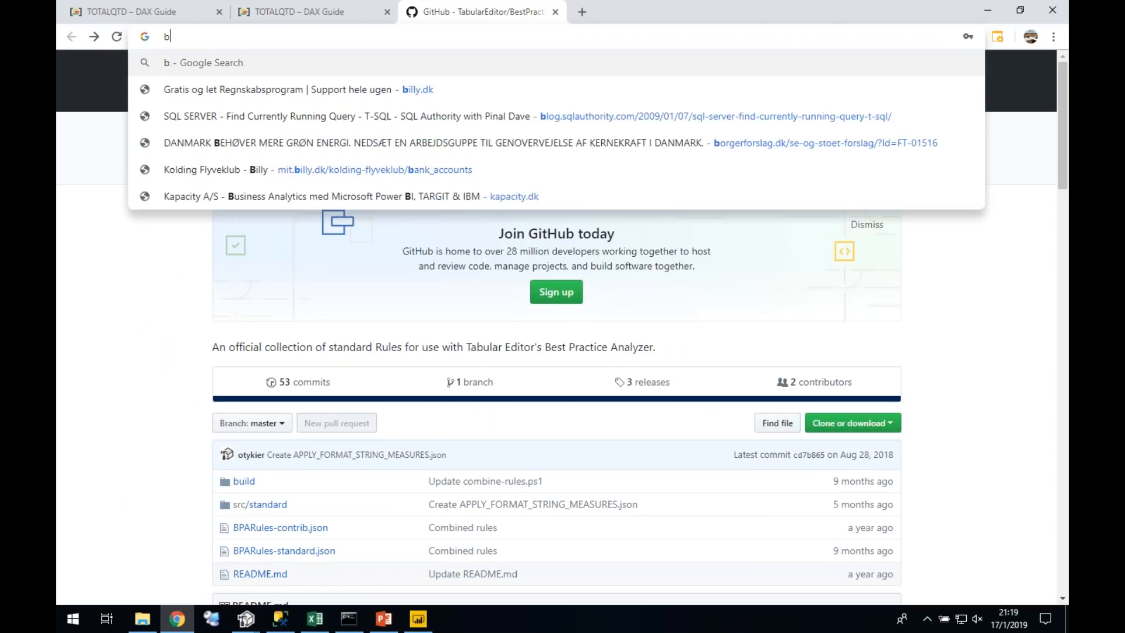
type("github.com/otykier/tabulareditor")
key("Return")
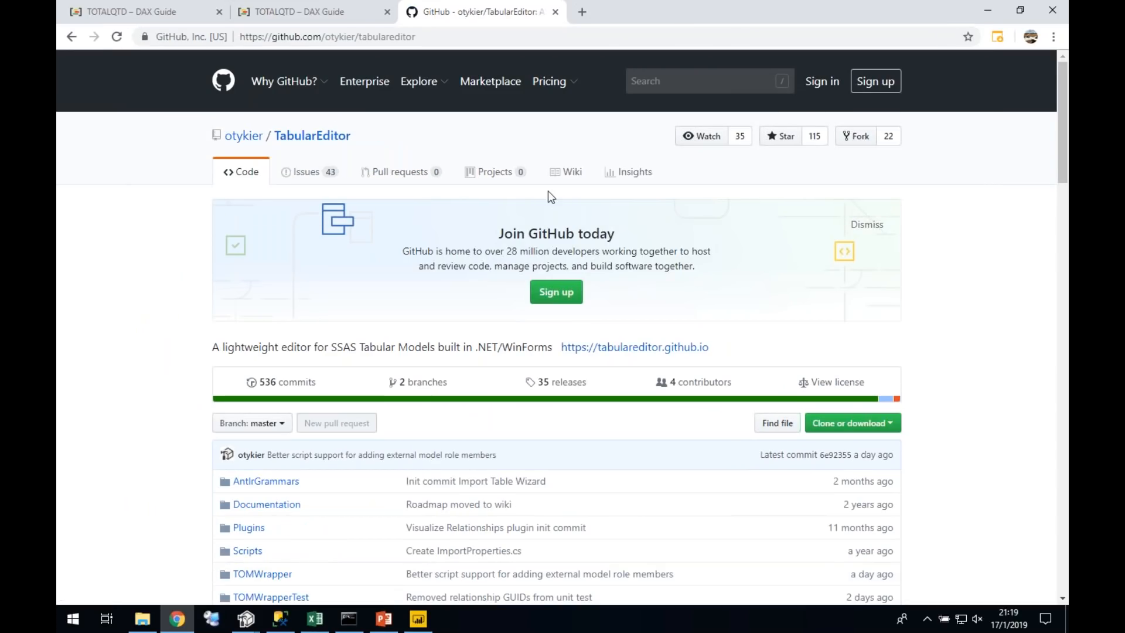
Step: Open the Useful Script Snippets page in the Tabular Editor repository's wiki
left_click(572, 173)
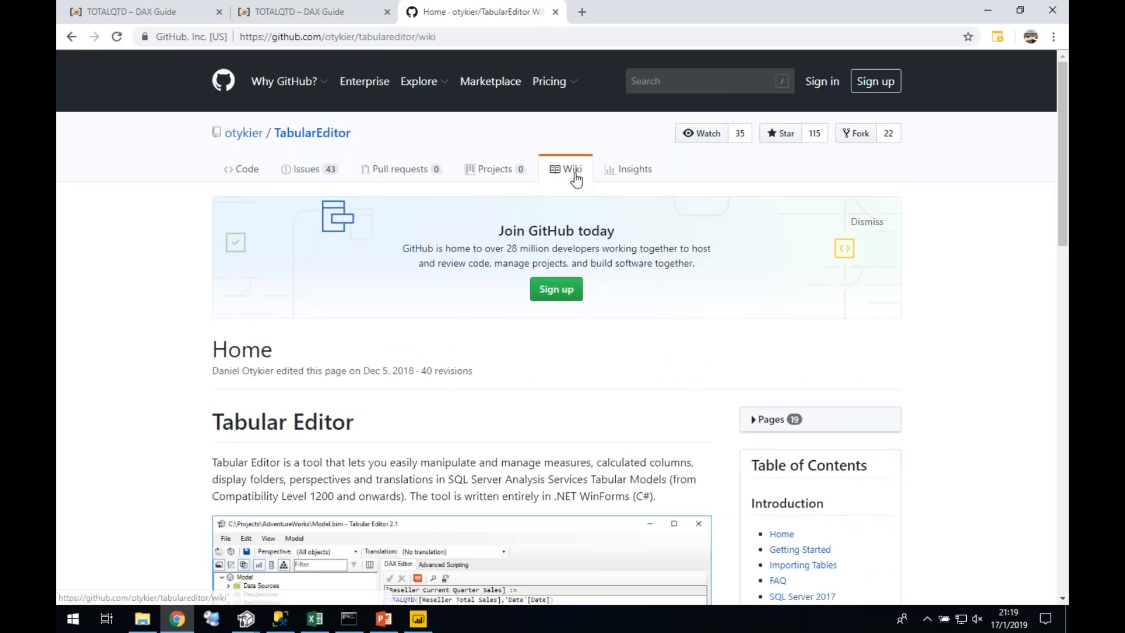
scroll(823, 435, "down", 1)
scroll(823, 435, "down", 7)
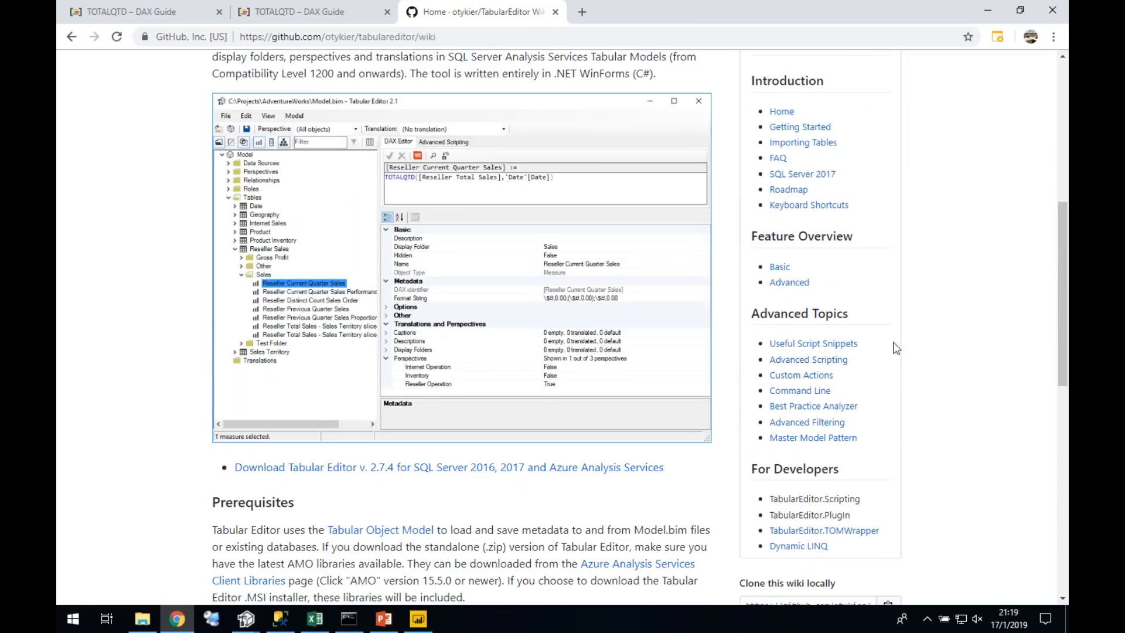
left_click(785, 344)
Step: Look through the script snippets for creating measures from columns and generating Time Intelligence measures, plus the page's table of contents
scroll(601, 481, "down", 10)
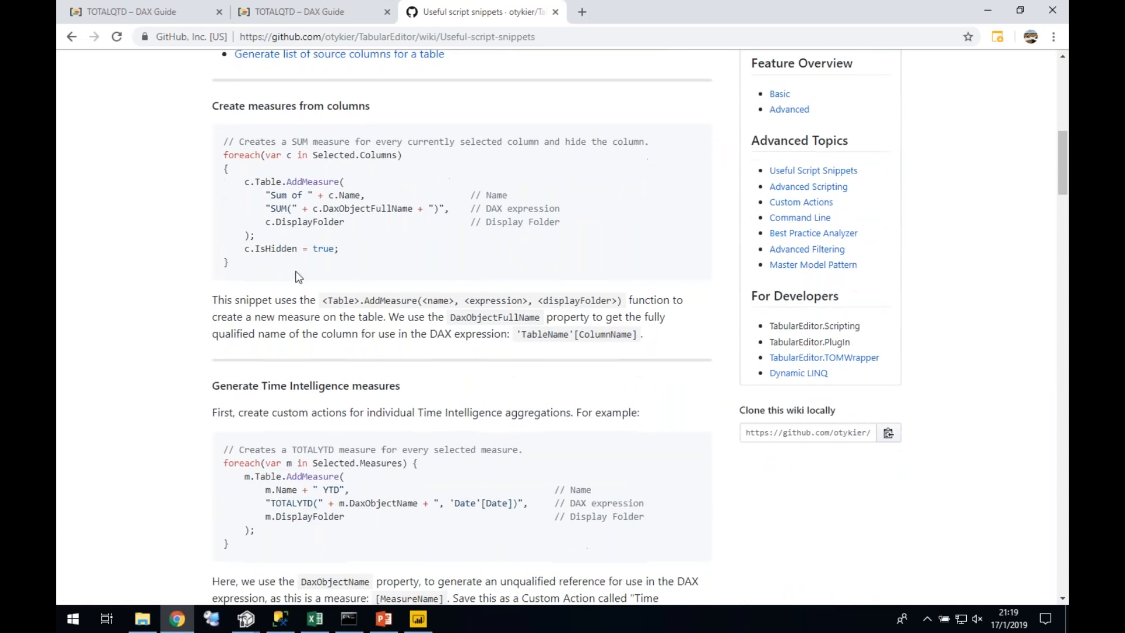
scroll(263, 305, "down", 2)
scroll(262, 305, "down", 9)
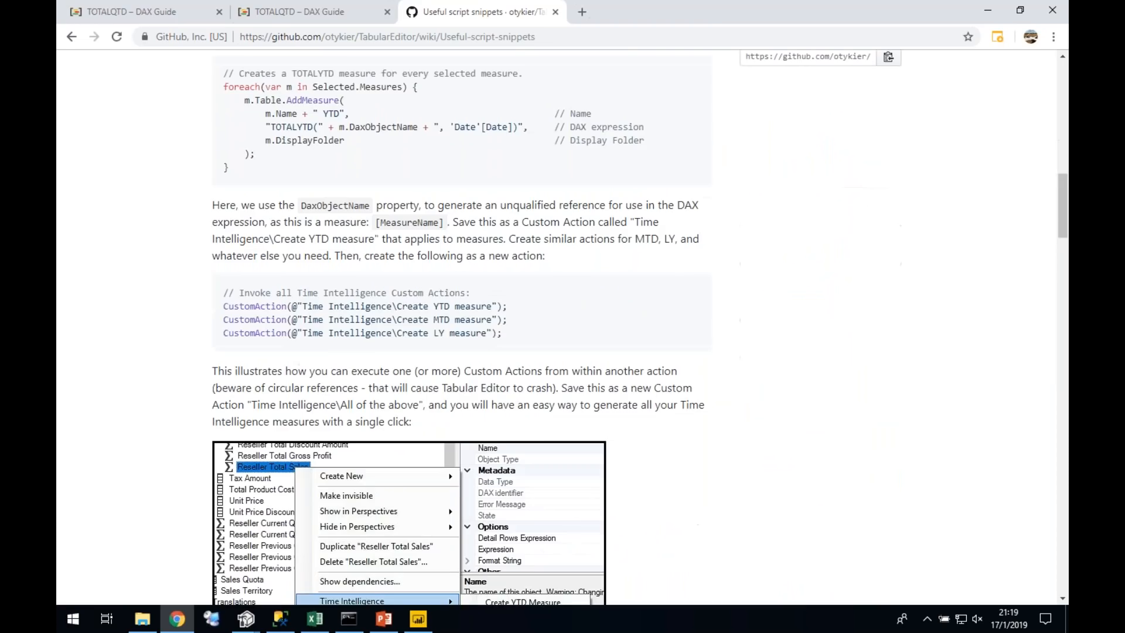
scroll(263, 305, "up", 10)
scroll(158, 256, "up", 5)
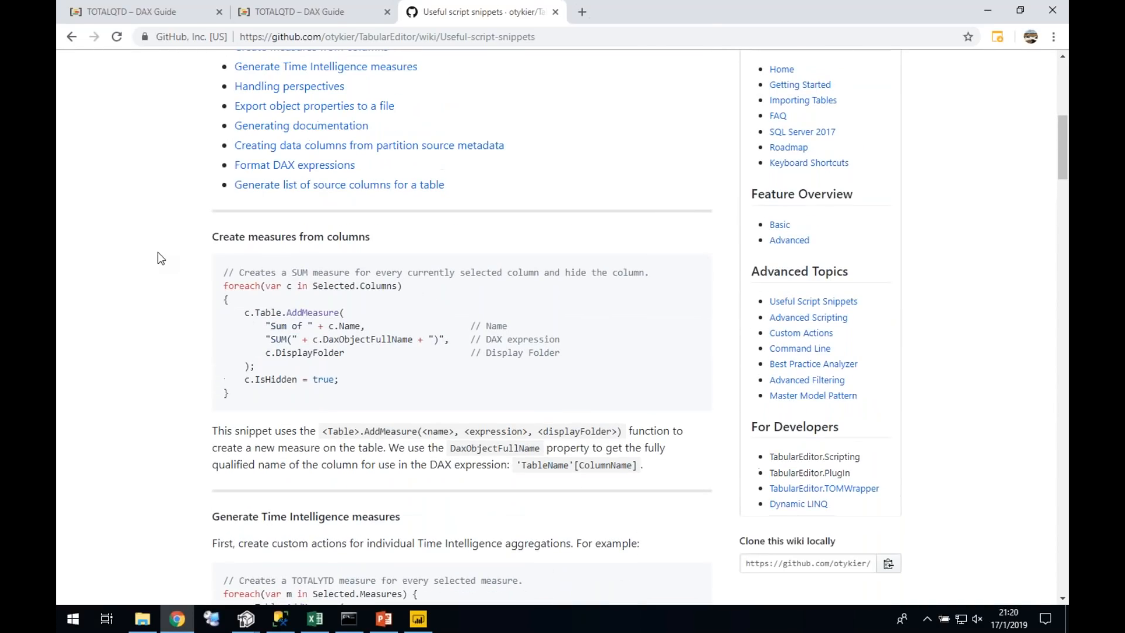
scroll(157, 252, "up", 1)
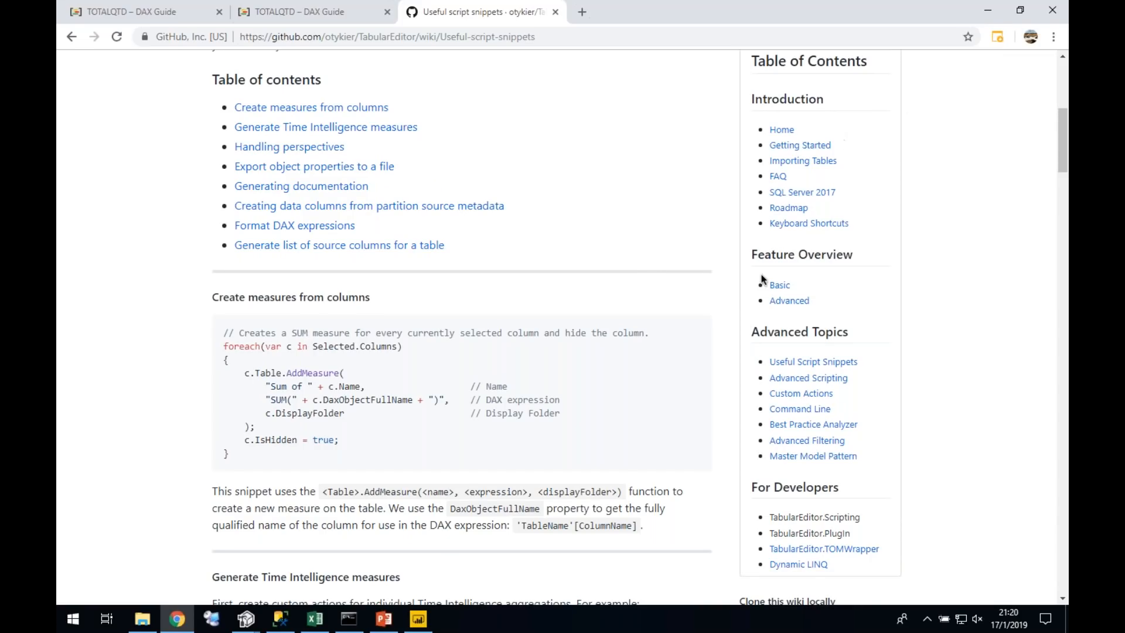
scroll(487, 271, "up", 6)
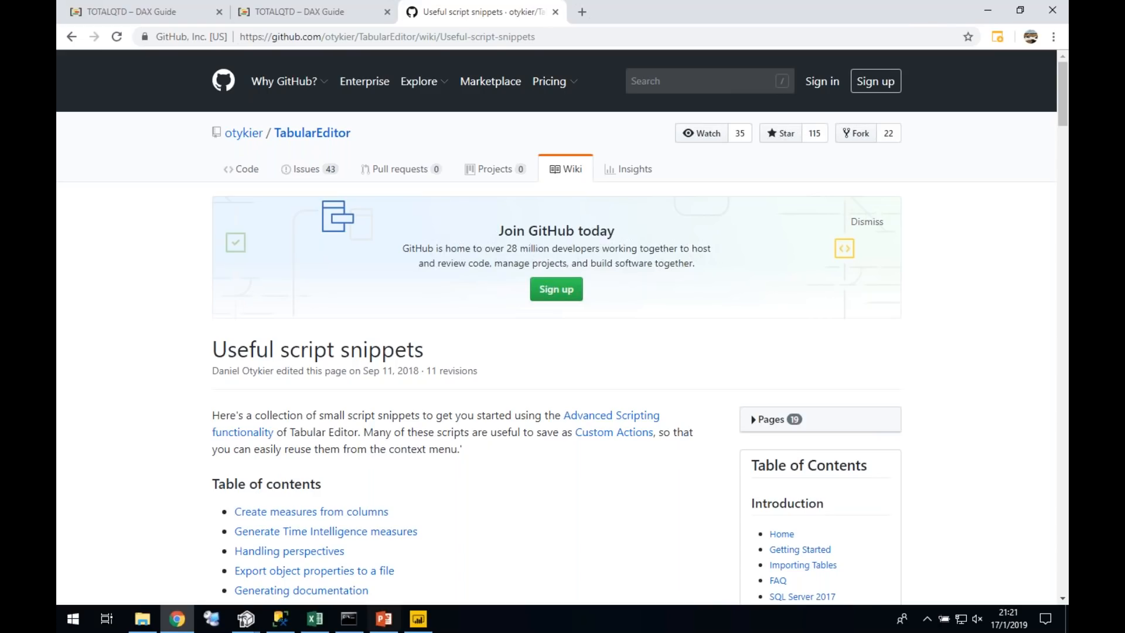
Step: Switch to the PowerPoint presentation and start the slide show from the "Questions?" slide
left_click(384, 618)
left_click(130, 473)
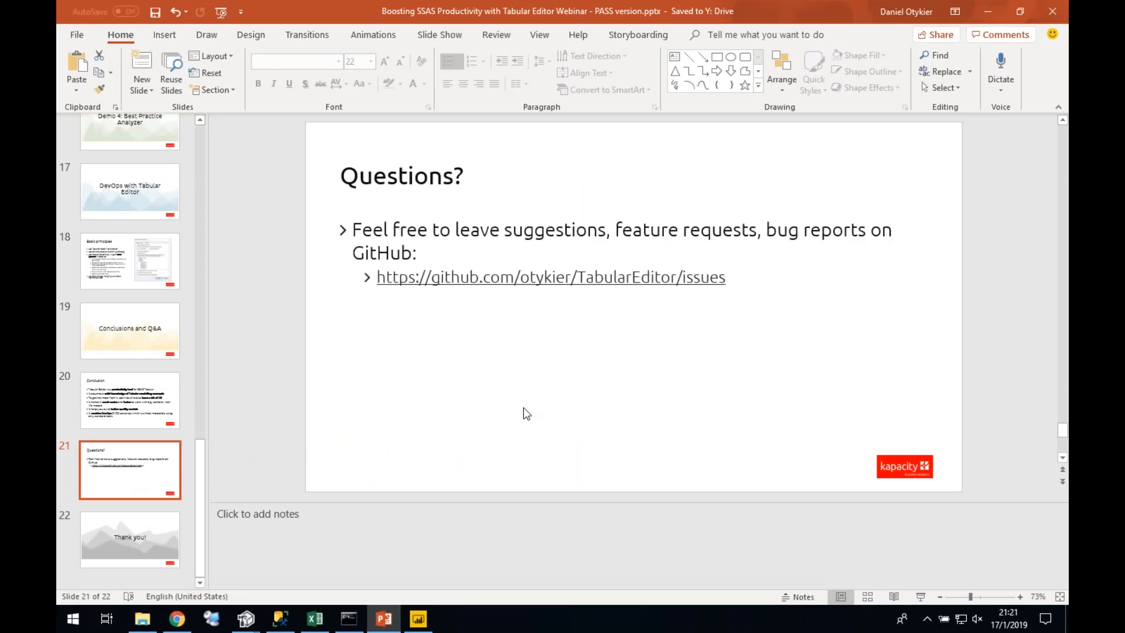
left_click(614, 368)
key("shift+F5")
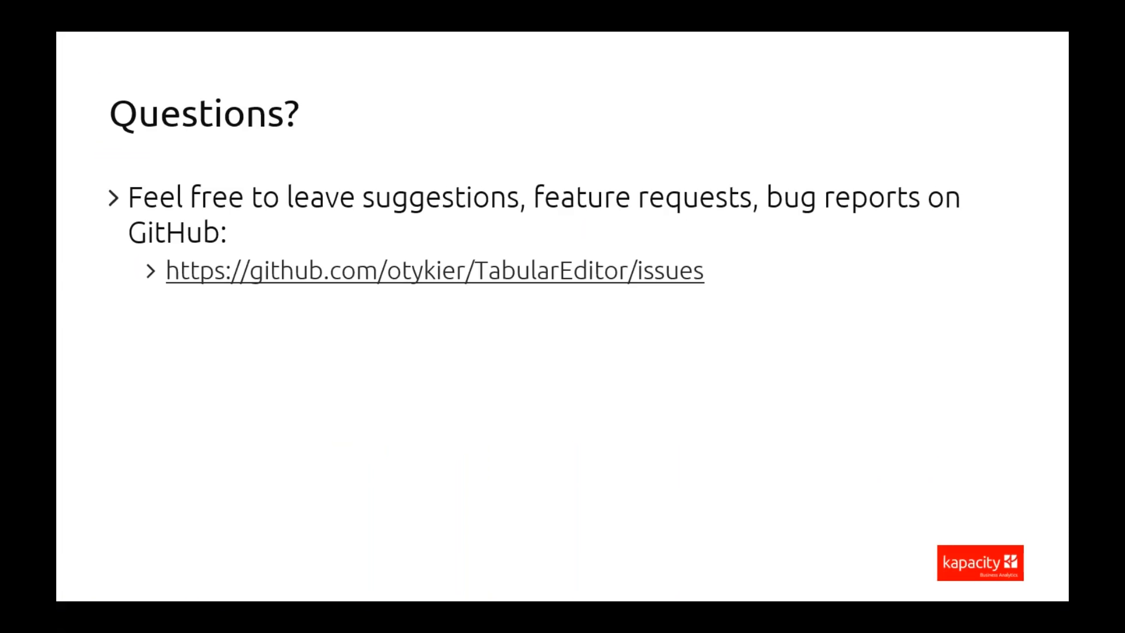